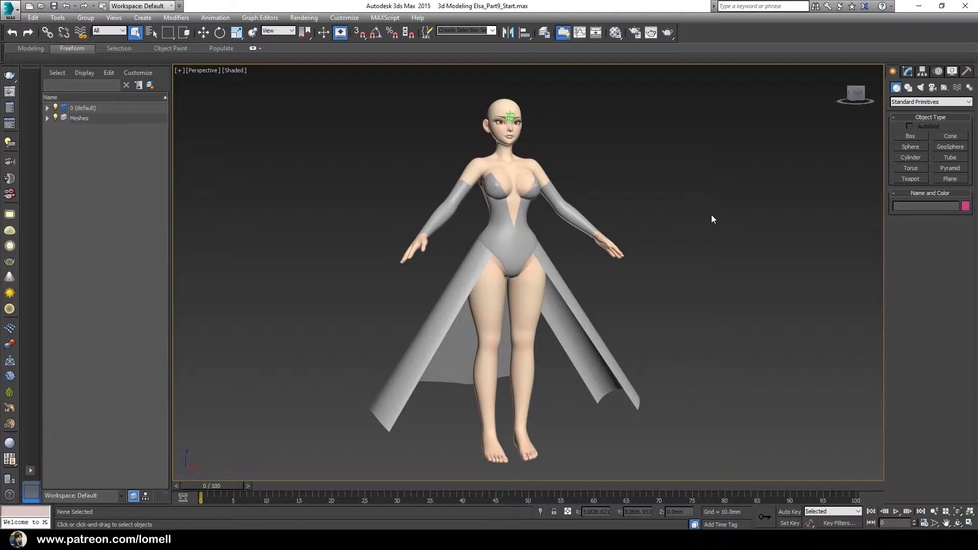
Turn on Edged Faces and select the Dress_Lower mesh.
key("F4")
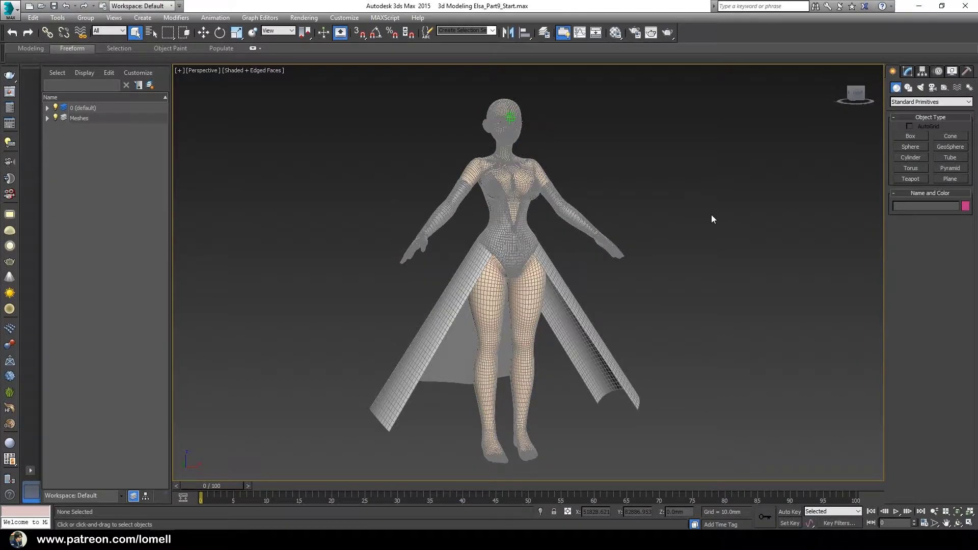
left_click(641, 389)
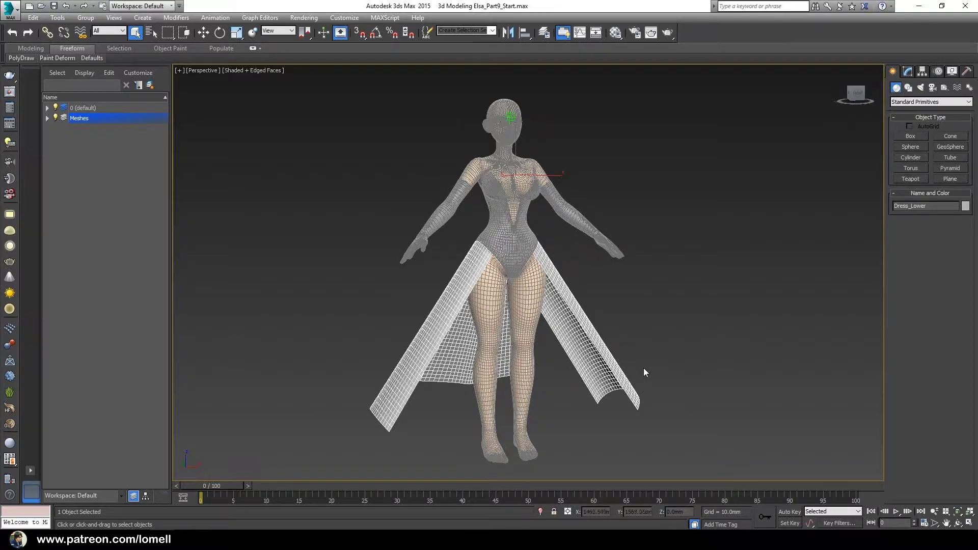
left_click(563, 300)
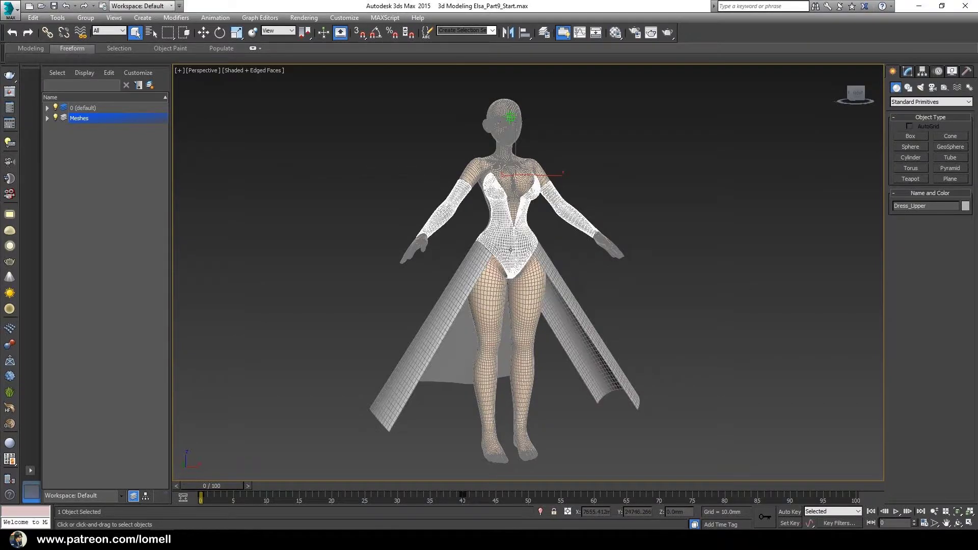
left_click(571, 314)
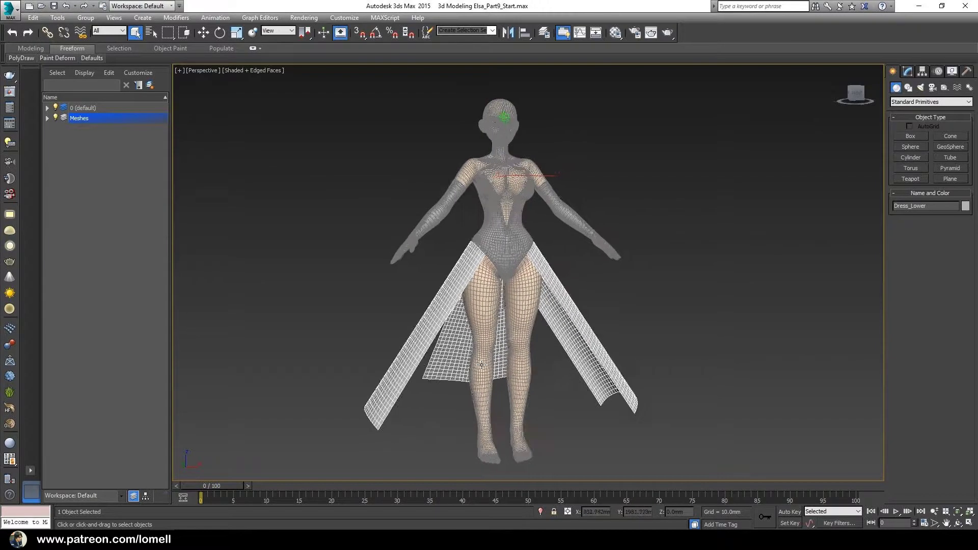
Zoom and orbit in on the figure, then reselect the lower dress panels.
key("alt+z")
left_click_drag(502, 358, 464, 302)
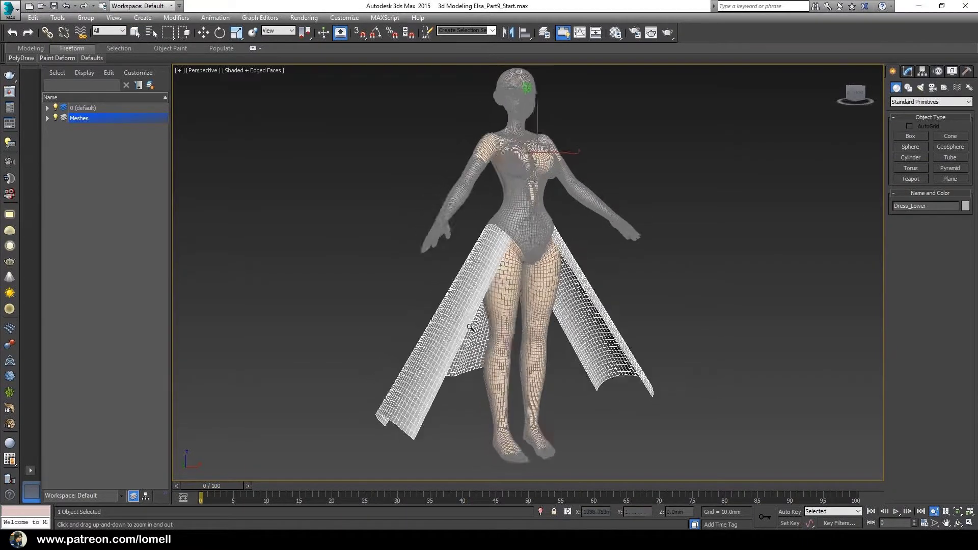
mouse_move(464, 302)
middle_mouse_down("alt")
mouse_move(518, 311)
mouse_move(438, 342)
mouse_move(480, 297)
mouse_move(500, 321)
middle_mouse_up("alt")
left_click_drag(500, 321, 517, 299)
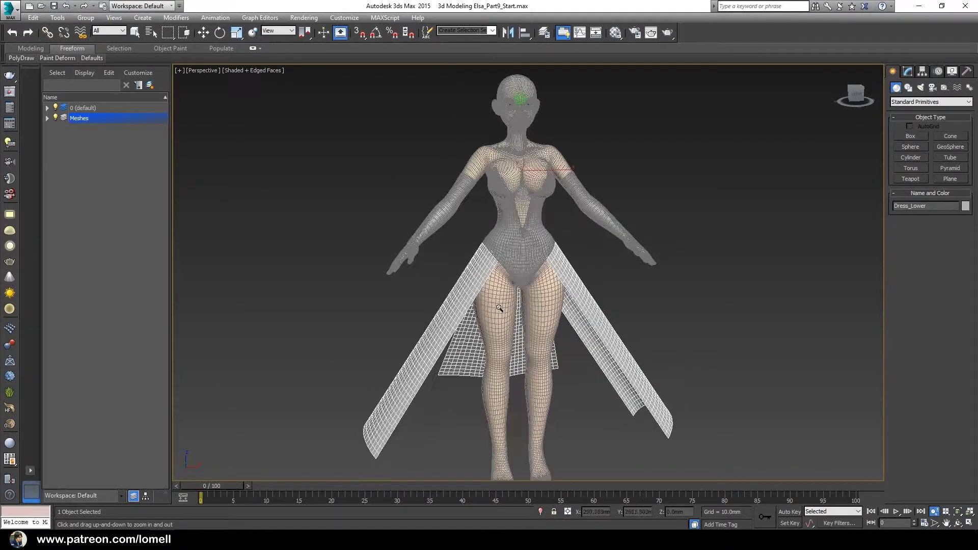
key("q")
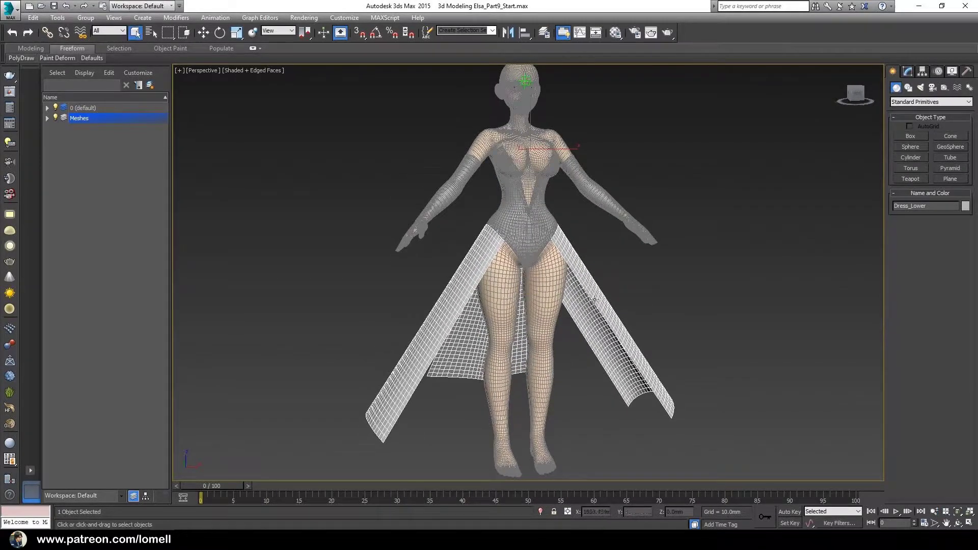
mouse_move(539, 314)
middle_mouse_down("alt")
mouse_move(461, 297)
mouse_move(598, 289)
mouse_move(515, 288)
mouse_move(470, 301)
middle_mouse_up("alt")
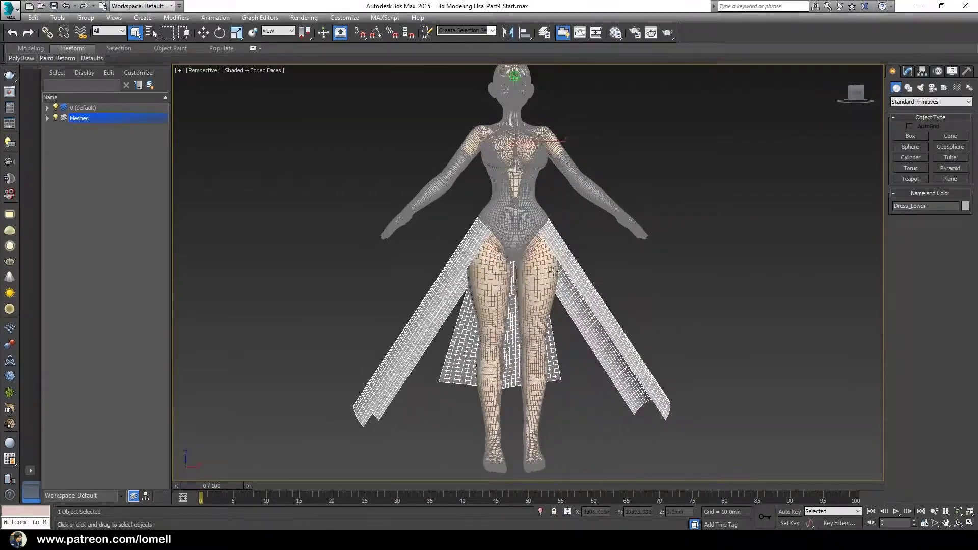
key("ctrl+d")
left_click(601, 315)
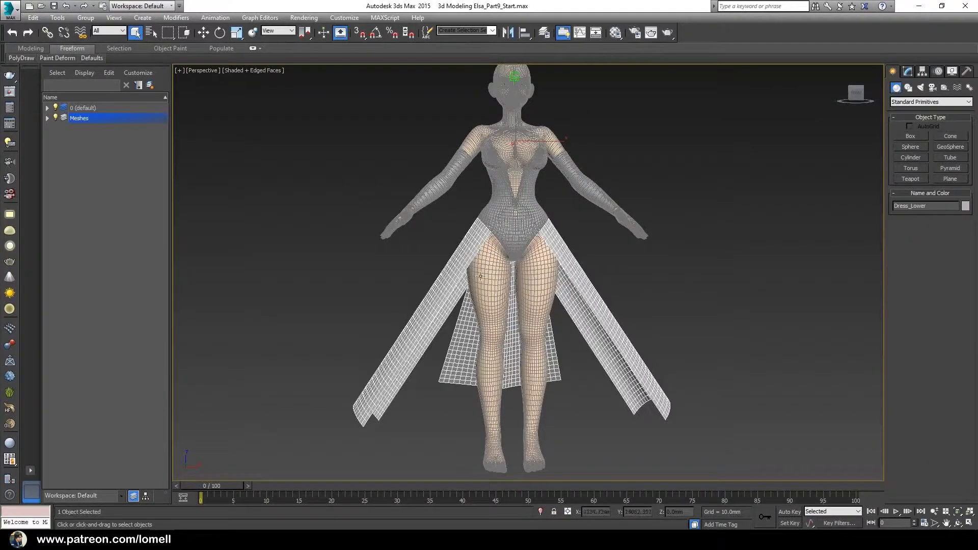
In Element mode, detach Dress_Lower's left panel as a separate object.
left_click(910, 74)
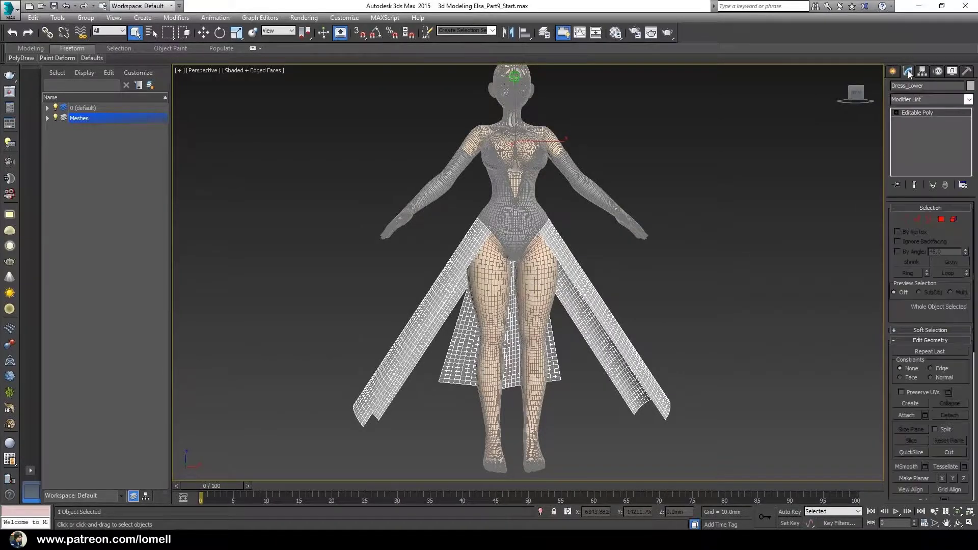
mouse_move(656, 271)
middle_mouse_down("alt")
mouse_move(574, 335)
mouse_move(584, 326)
mouse_move(577, 322)
middle_mouse_up("alt")
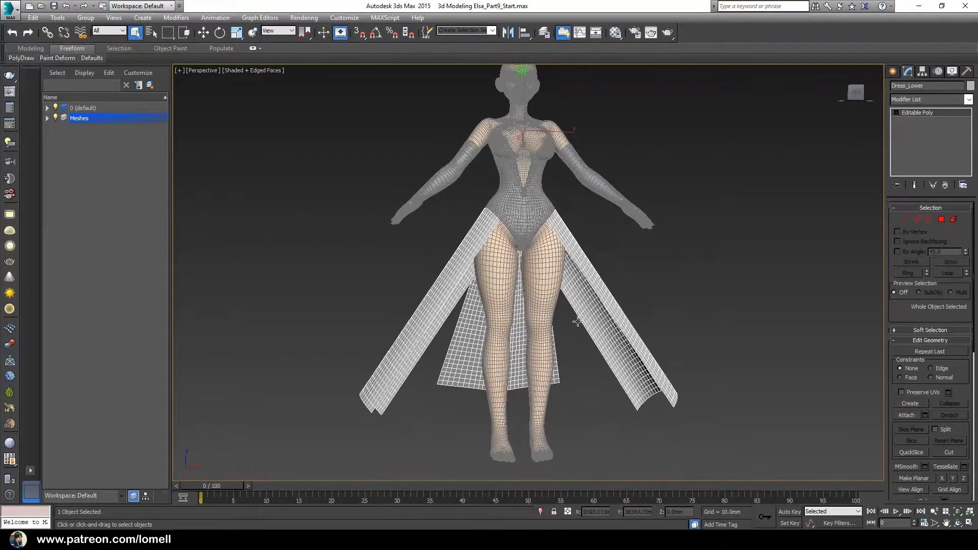
left_click(954, 220)
key("F2")
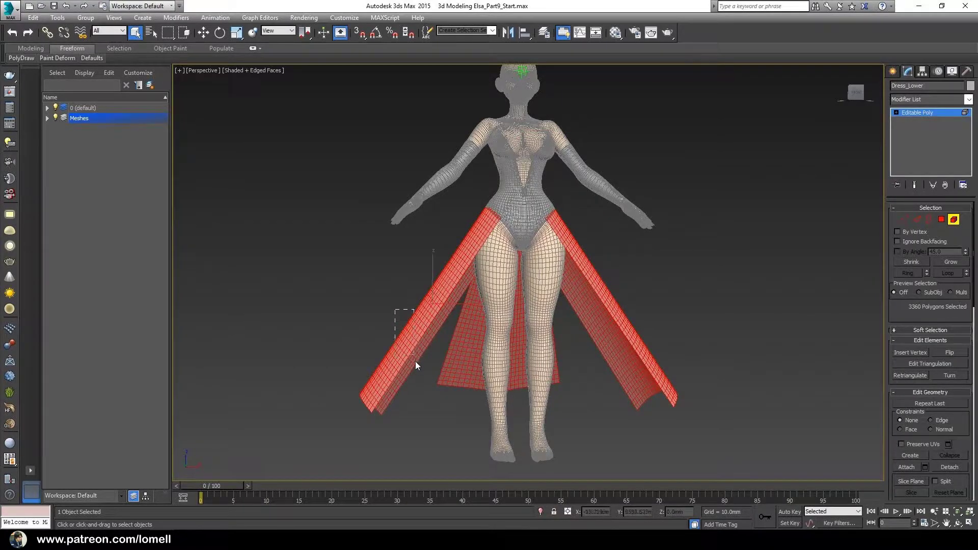
left_click(417, 376)
left_click(943, 466)
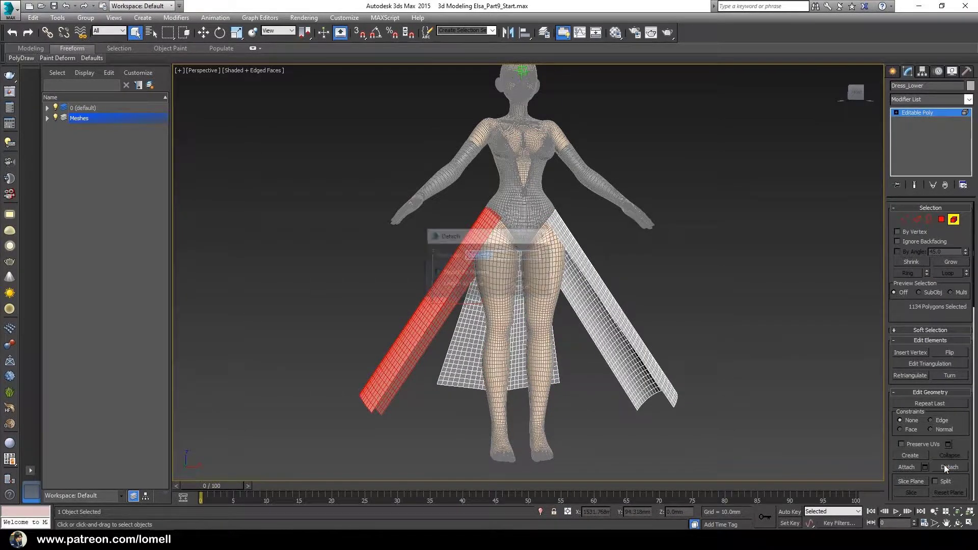
left_click(519, 274)
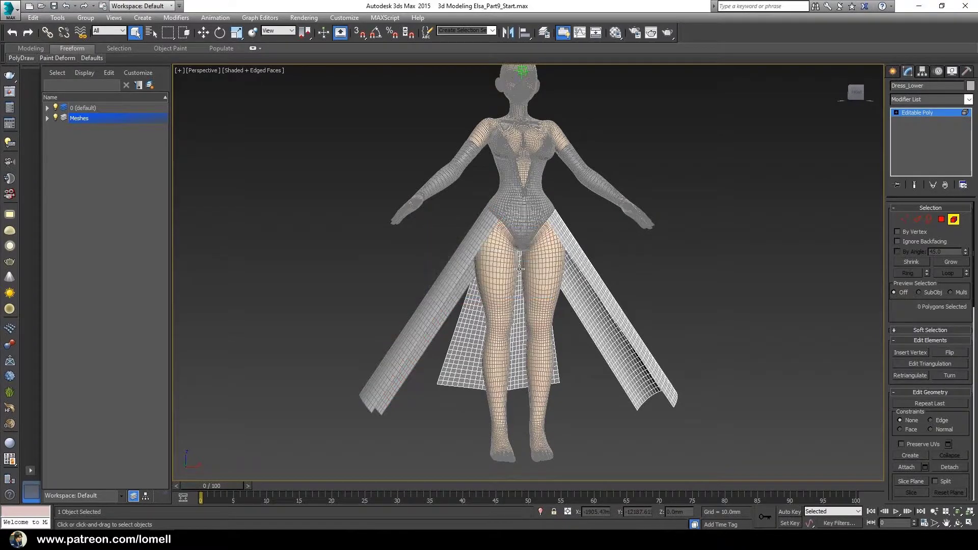
Detach the back dress panel as a separate object too.
left_click(476, 357)
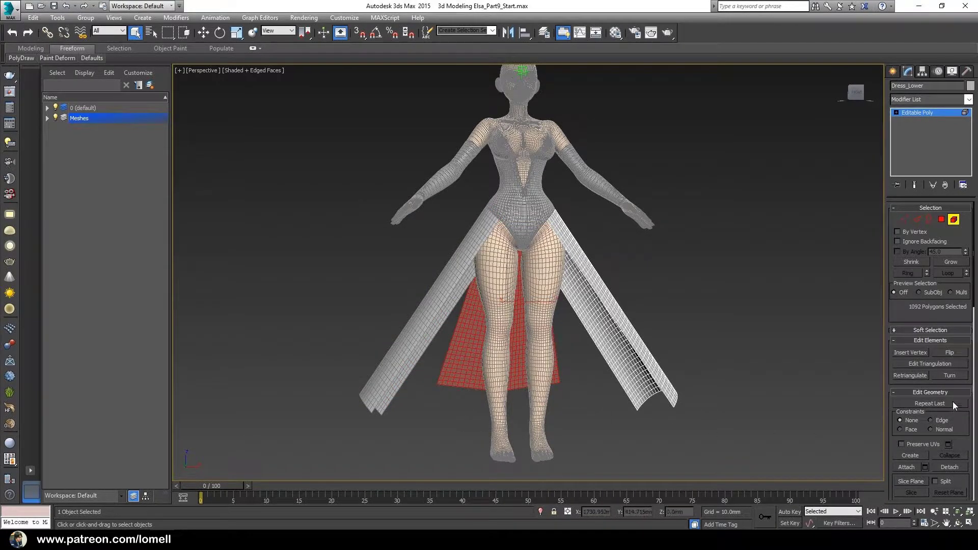
left_click(951, 467)
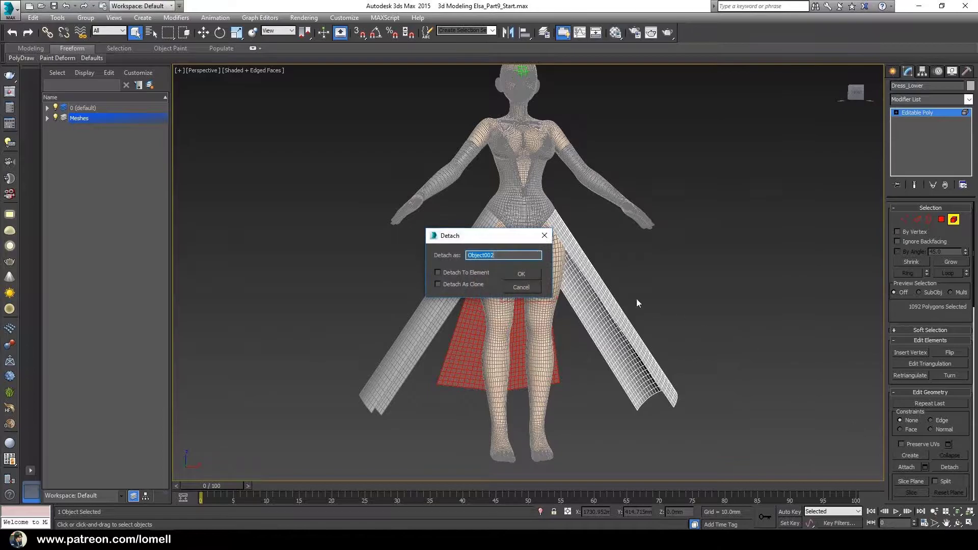
left_click(521, 275)
mouse_move(655, 356)
middle_mouse_down("alt")
mouse_move(666, 351)
mouse_move(660, 372)
middle_mouse_up("alt")
Add a Cloth modifier to Dress_Lower at the object level.
left_click(925, 111)
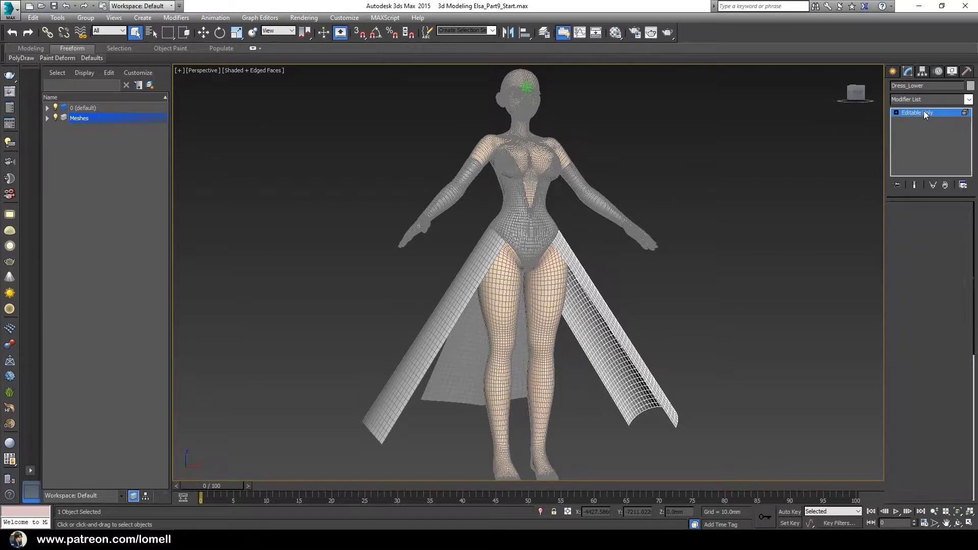
left_click(969, 100)
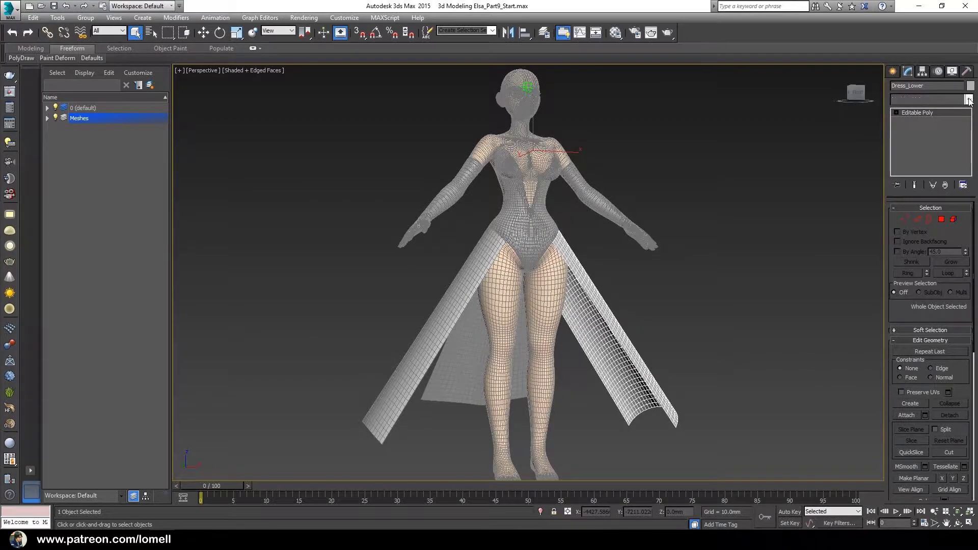
scroll(952, 165, "down", 1)
left_click(912, 305)
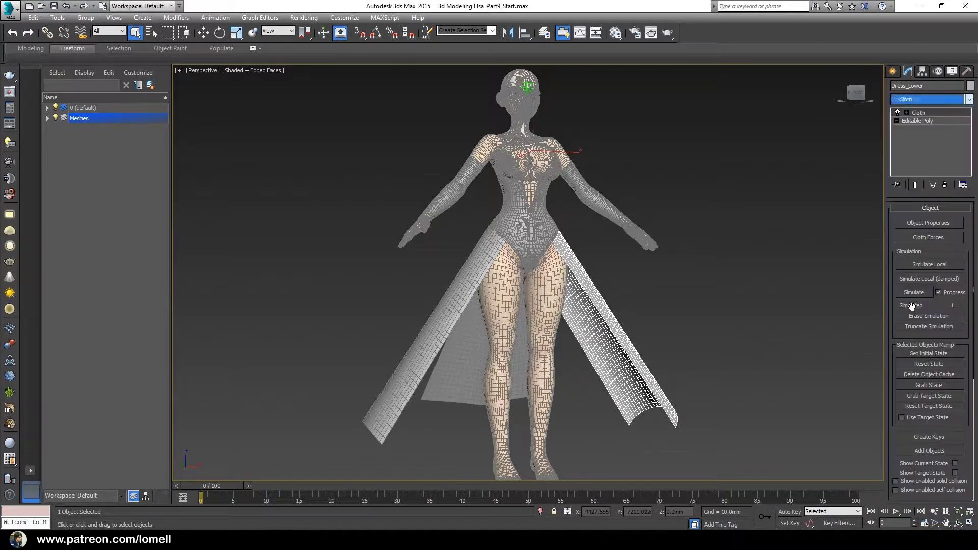
middle_click_drag(647, 350, 643, 353, "alt")
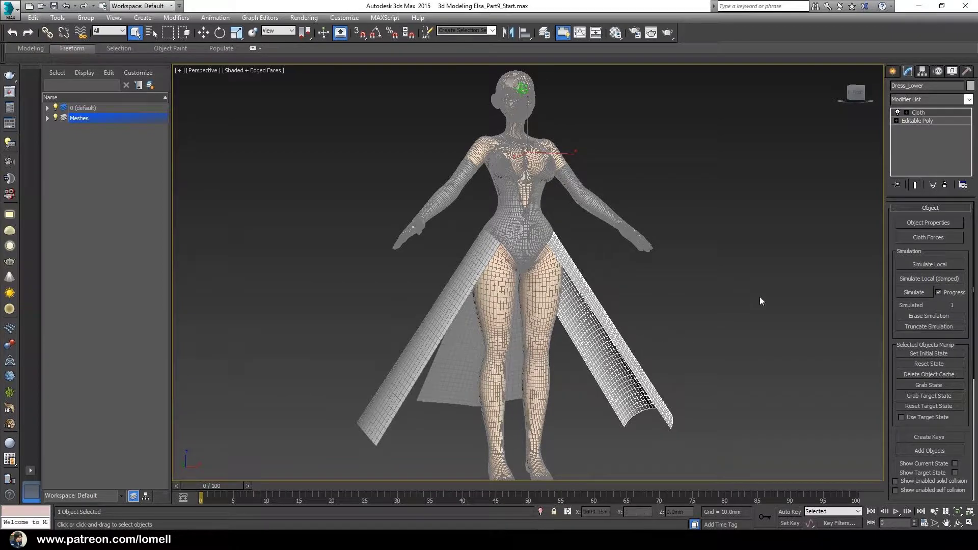
In Cloth Object Properties, make Dress_Lower a Cloth object with the Polyester preset.
left_click(929, 223)
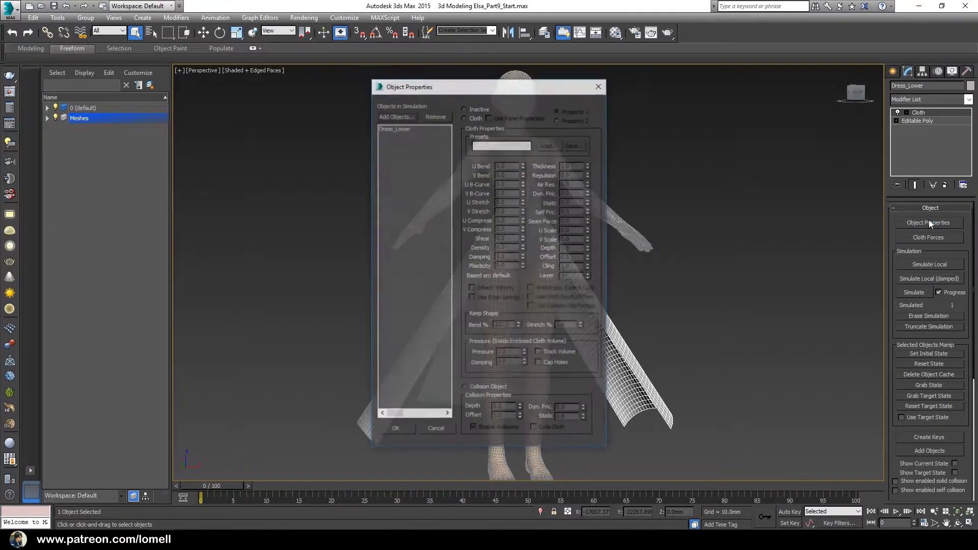
left_click_drag(495, 91, 348, 95)
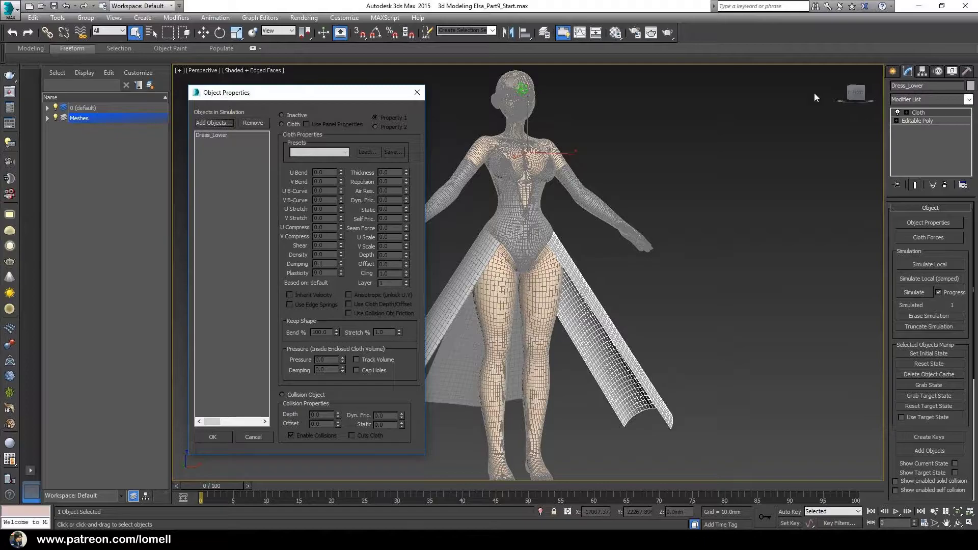
left_click(207, 136)
left_click(280, 124)
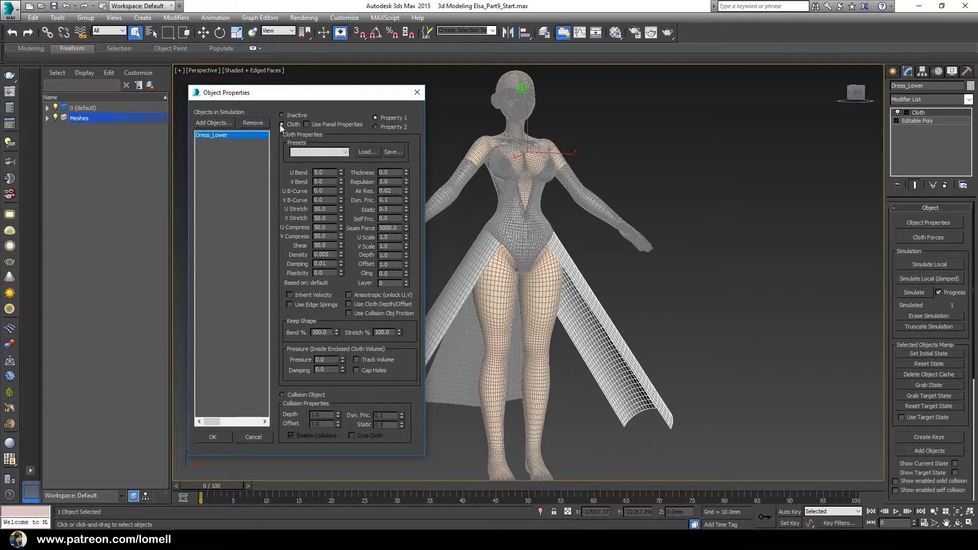
left_click(320, 152)
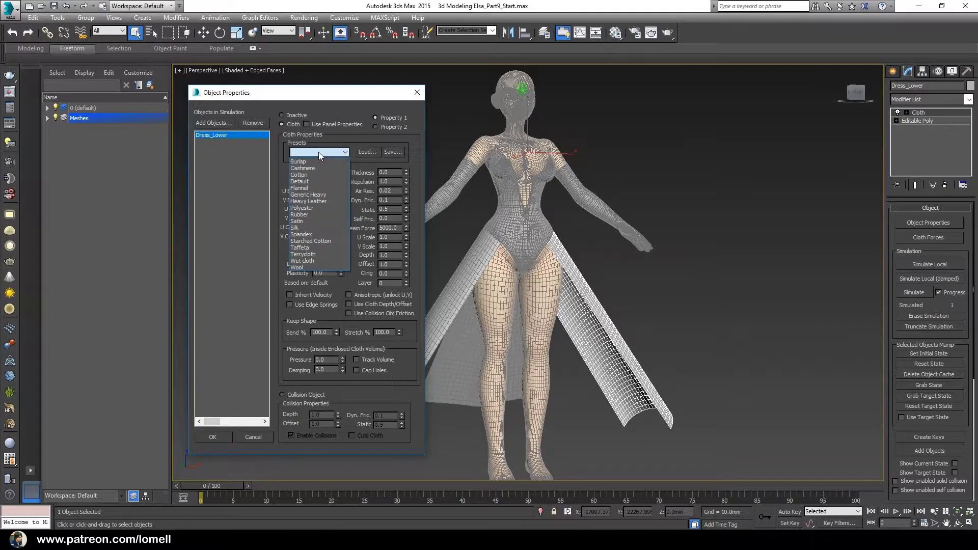
left_click(297, 209)
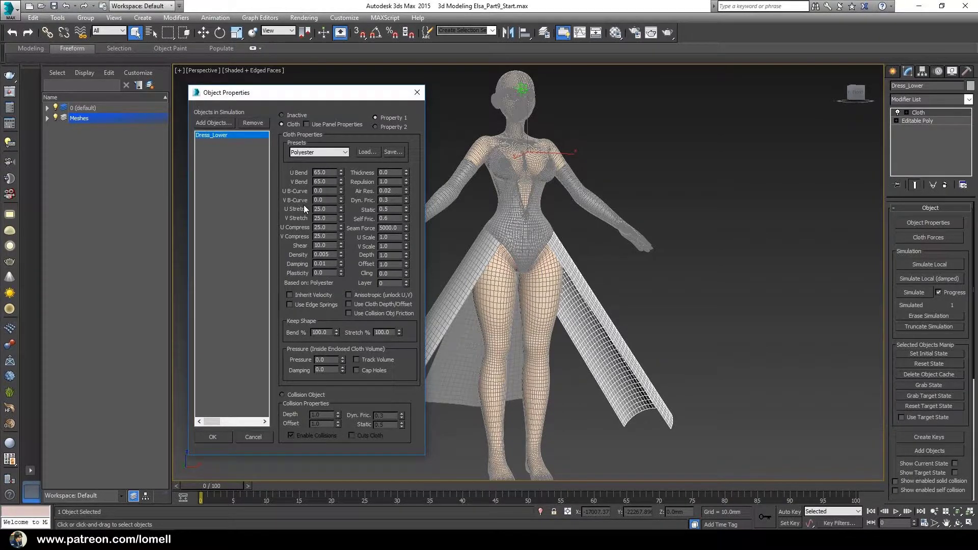
Add the LowRes body from Meshes as a Collision Object and confirm.
left_click(208, 124)
left_click(10, 83)
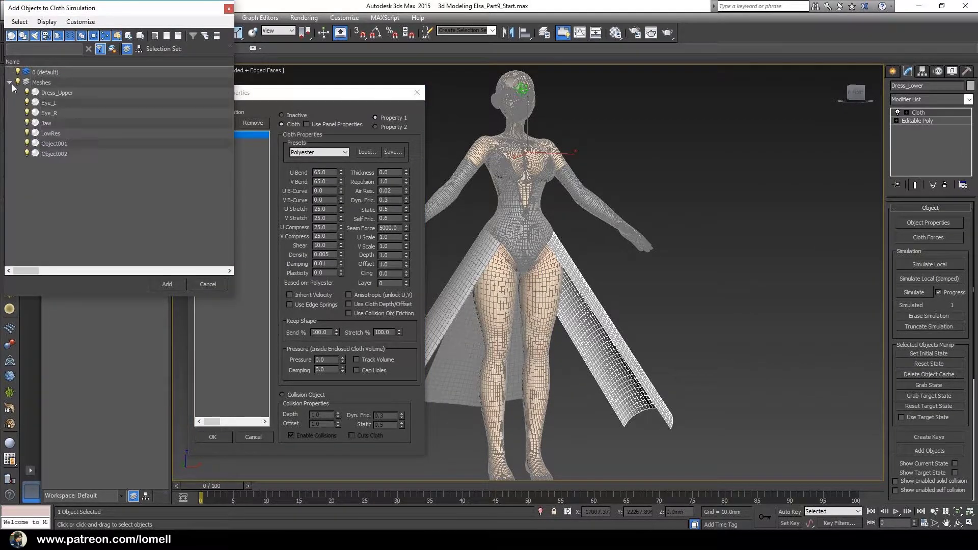
left_click(55, 134)
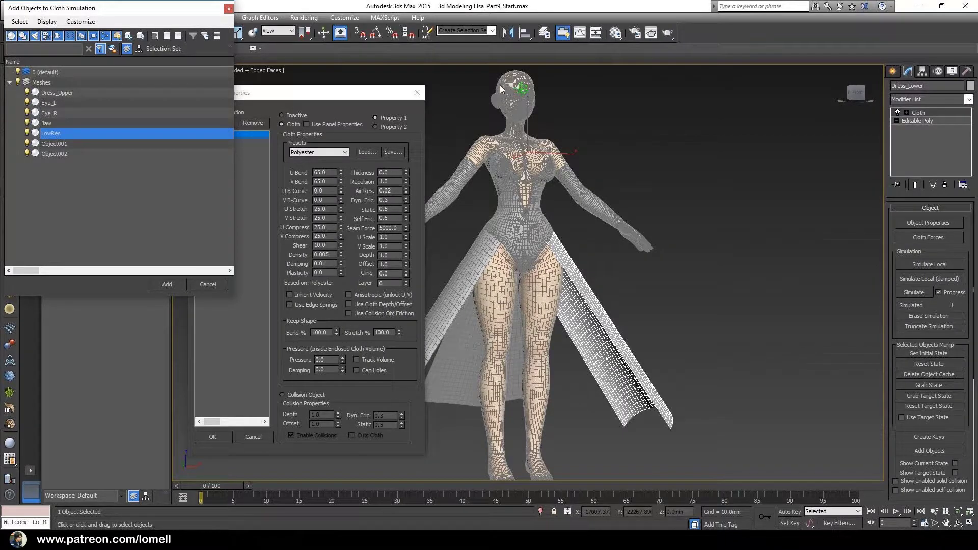
left_click(179, 283)
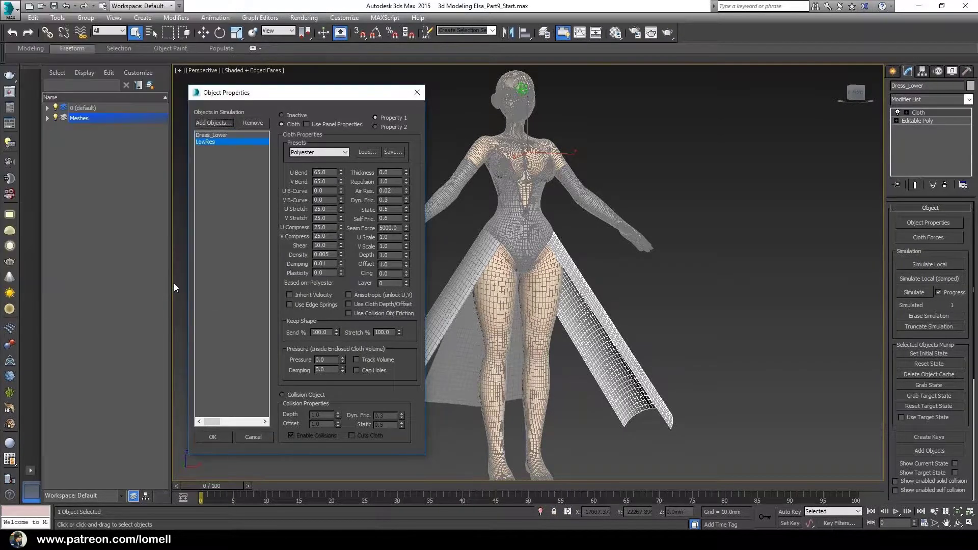
left_click(208, 142)
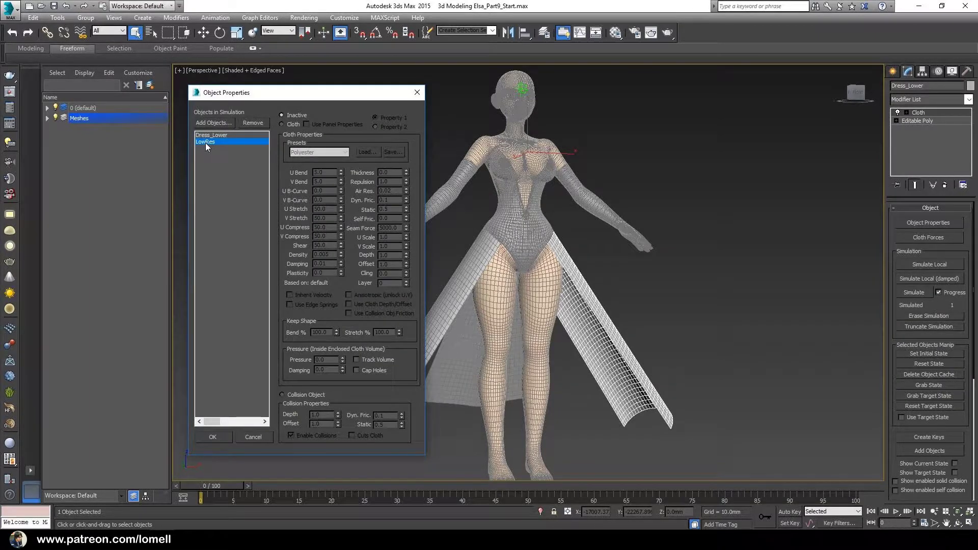
left_click(295, 395)
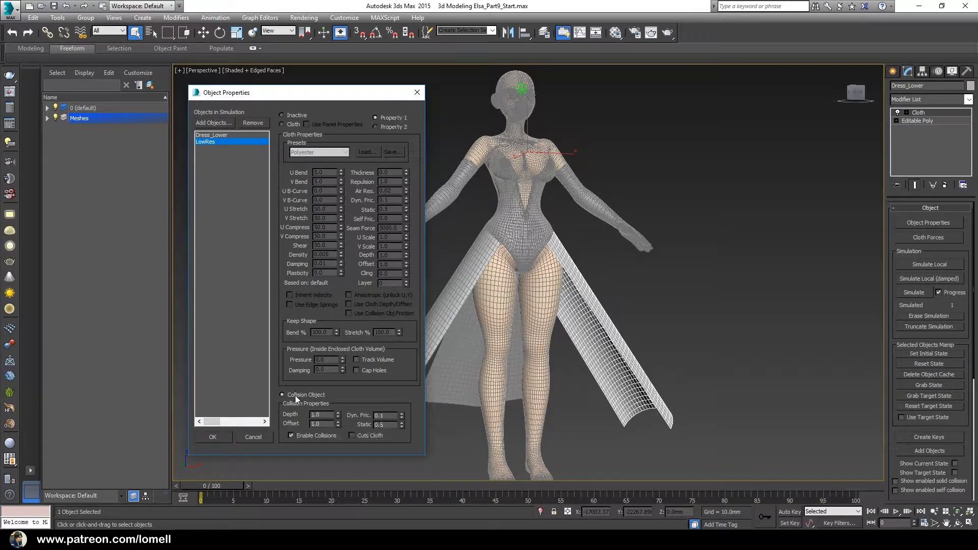
left_click(209, 437)
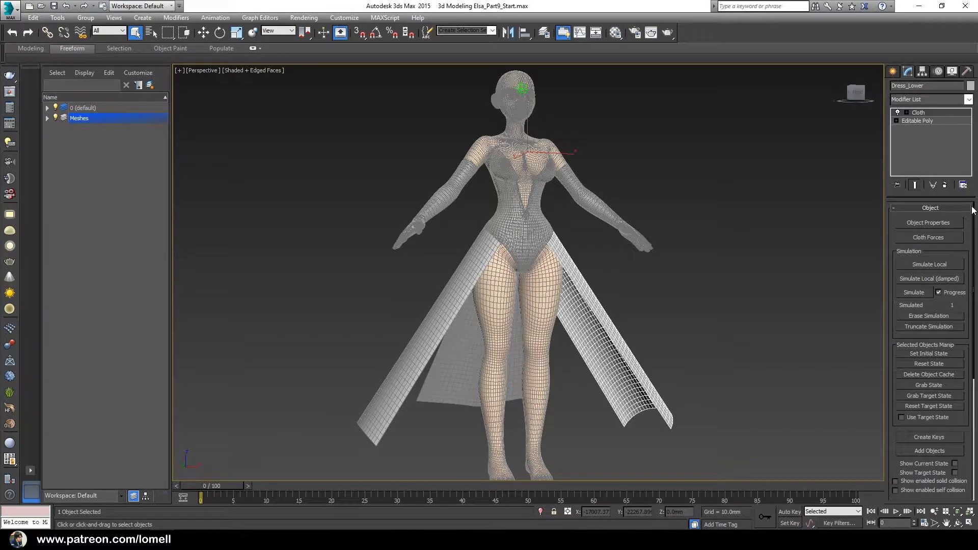
left_click(935, 224)
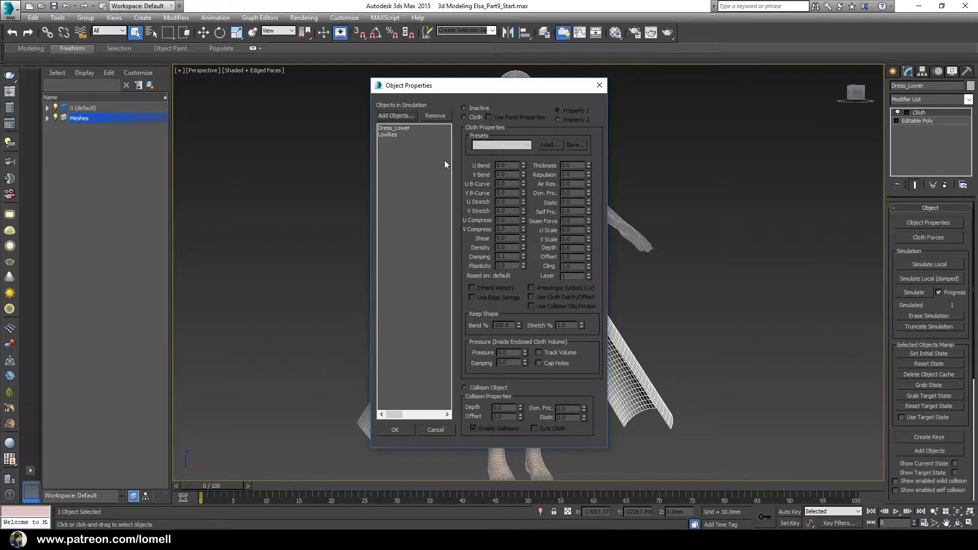
left_click(401, 128)
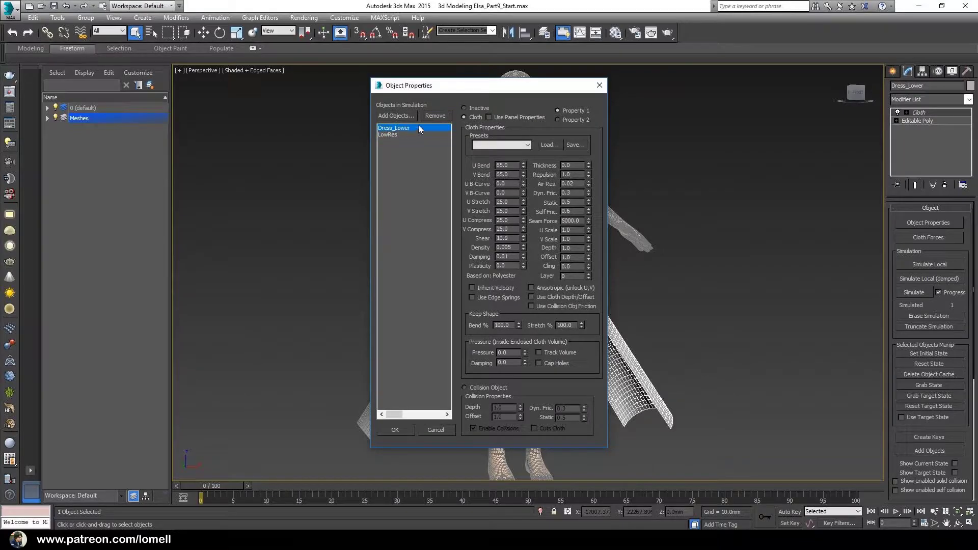
left_click(392, 135)
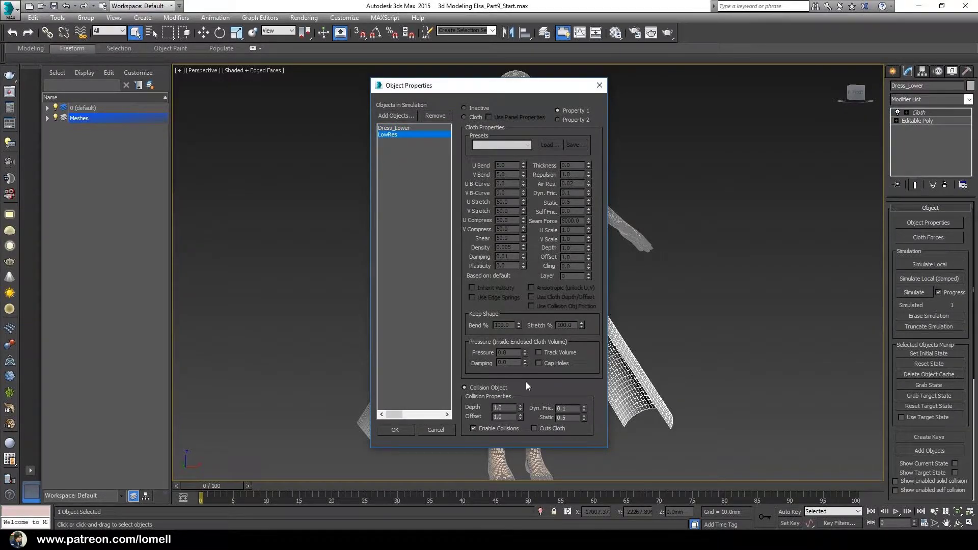
left_click(397, 430)
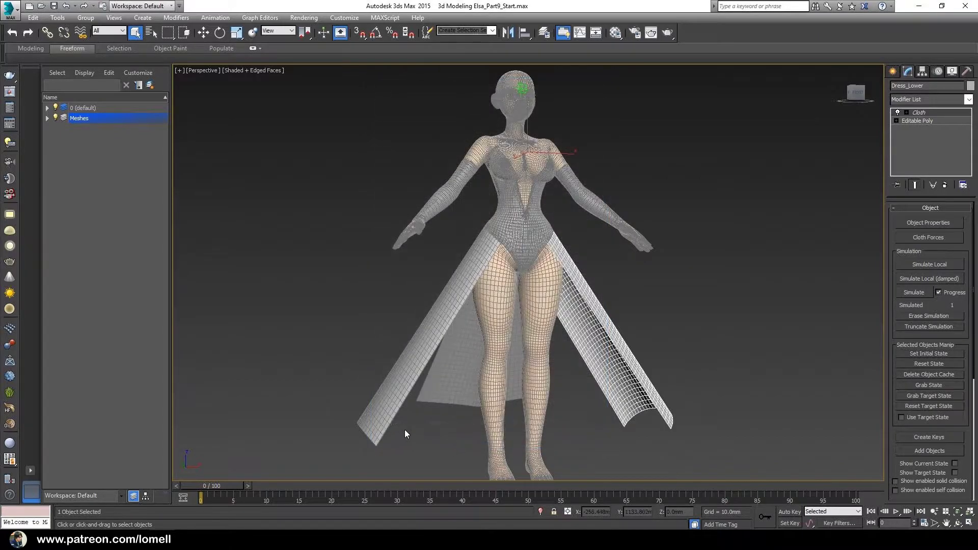
middle_click_drag(559, 371, 558, 362)
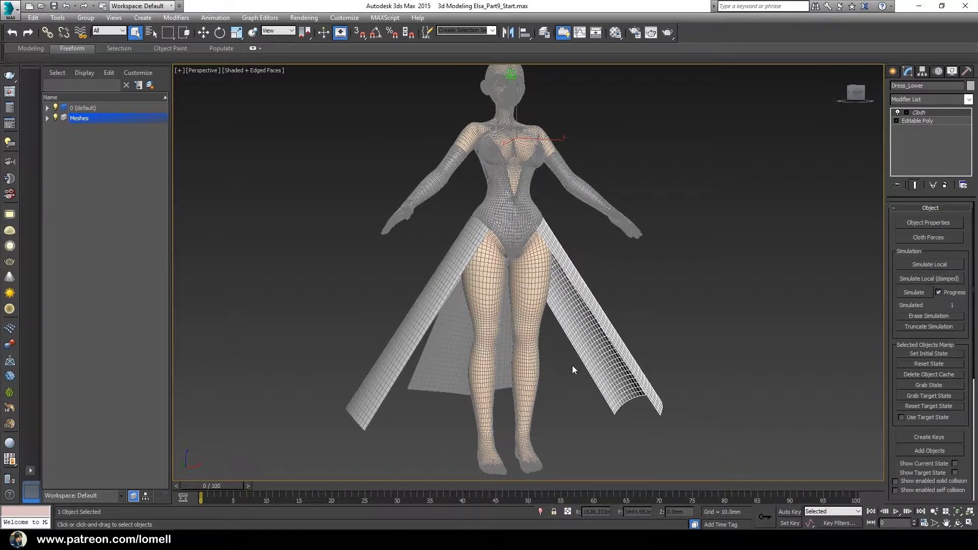
Create a Wind space warp at the figure's waist in the Left view.
left_click(893, 72)
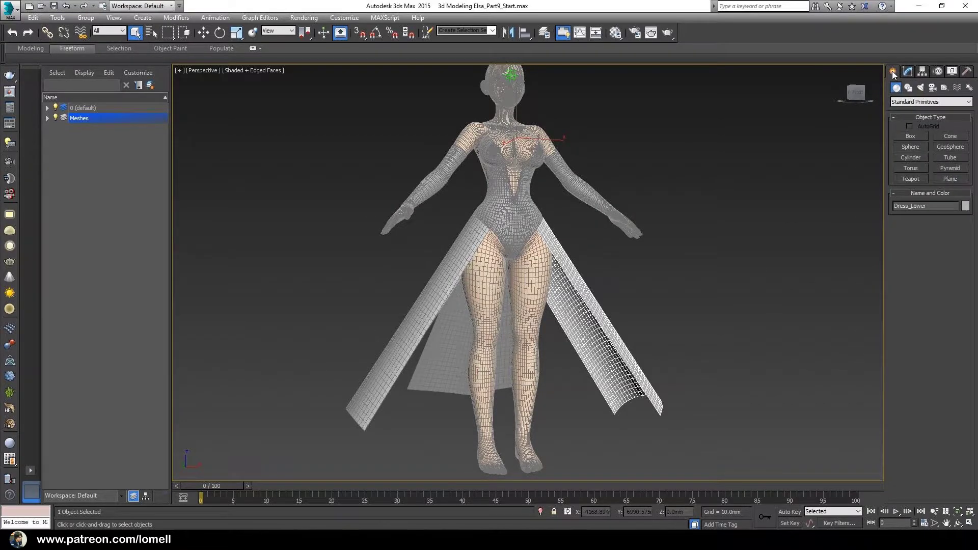
left_click(957, 89)
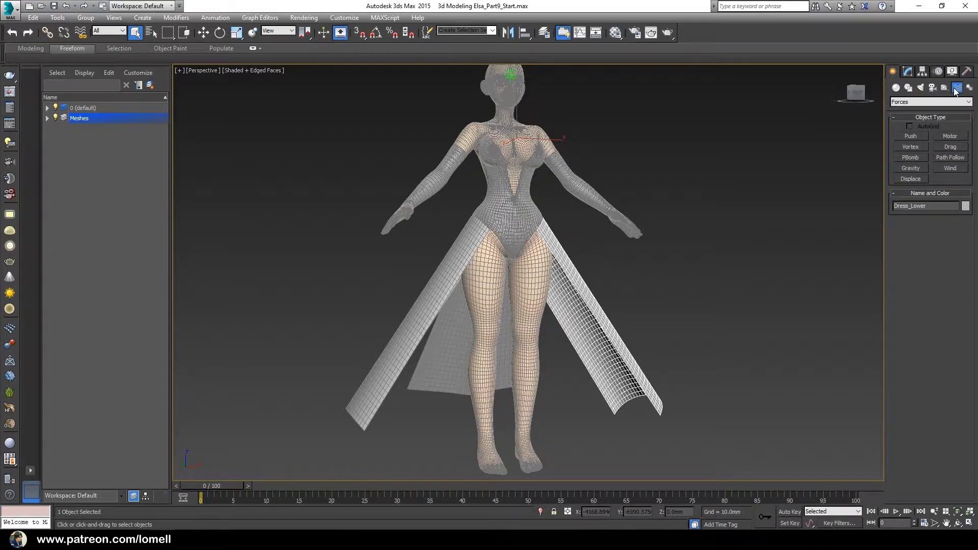
key("l")
scroll(648, 338, "up", 8)
scroll(644, 303, "down", 3)
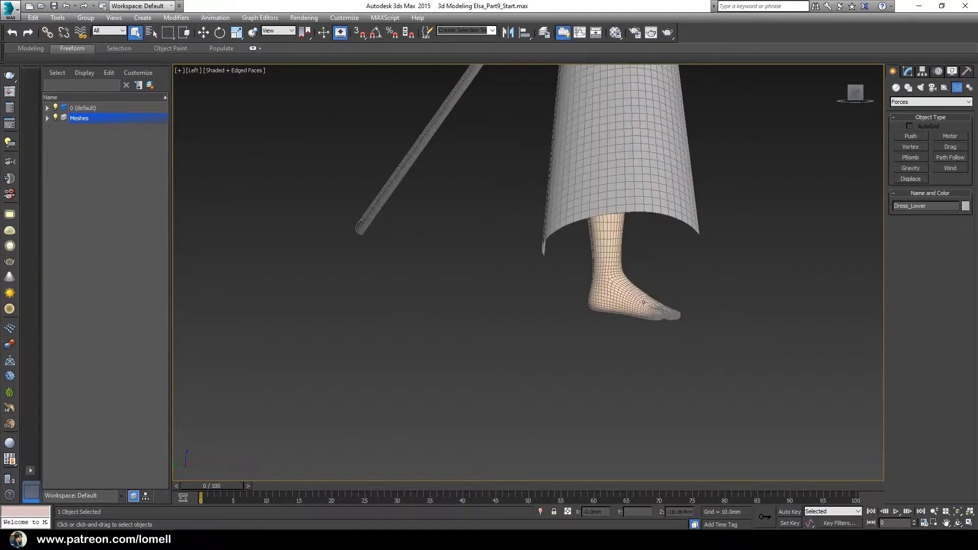
scroll(644, 303, "down", 6)
scroll(597, 345, "down", 3)
left_click(949, 168)
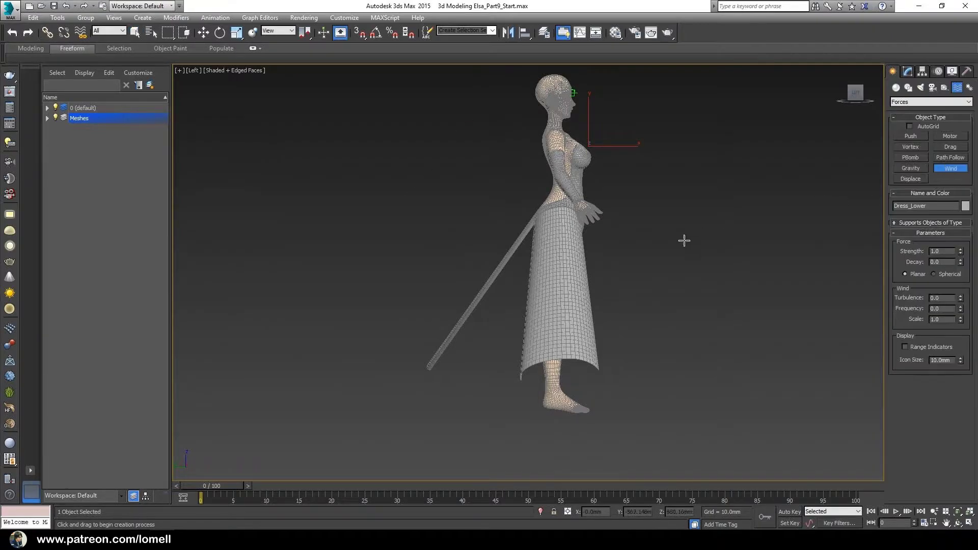
left_click_drag(556, 248, 658, 352)
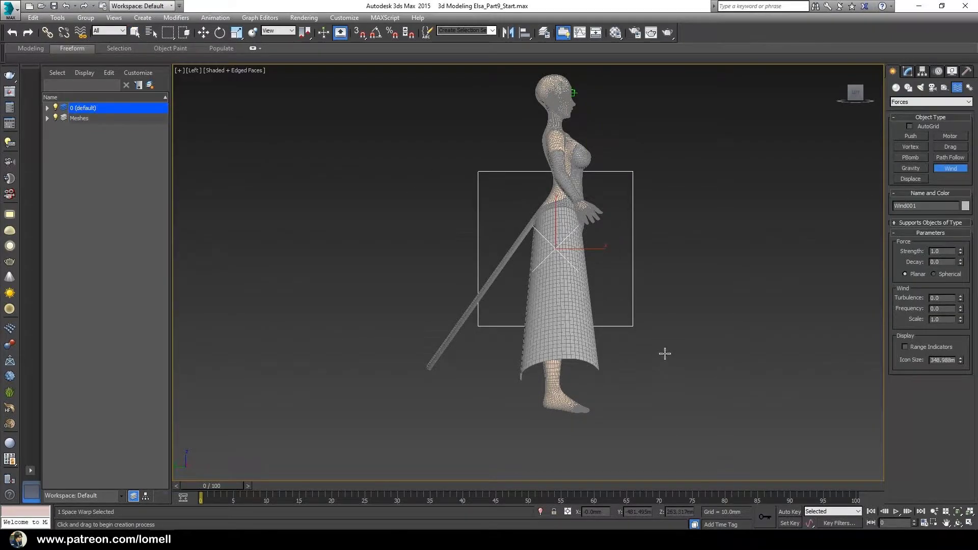
Move the Wind001 gizmo to the left of the figure in perspective.
key("p")
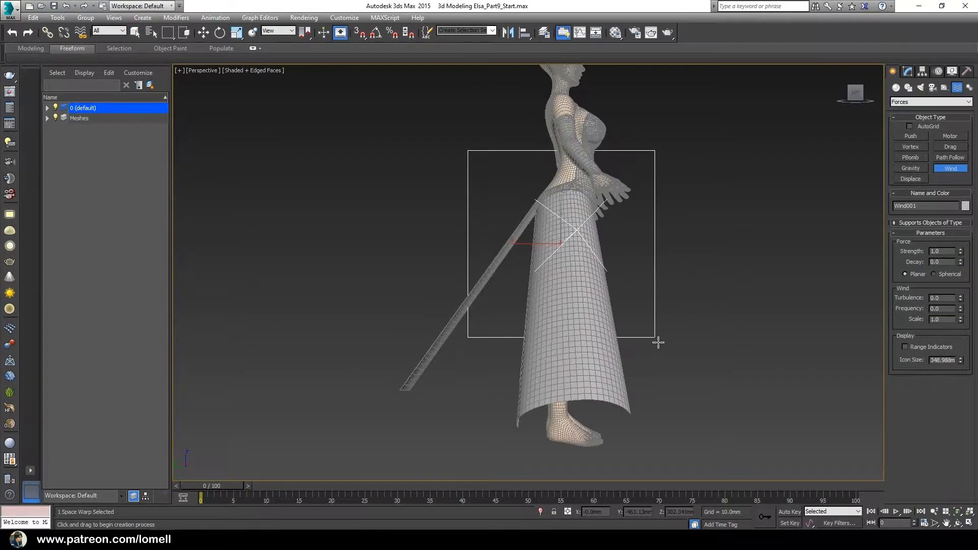
mouse_move(671, 323)
middle_mouse_down("alt")
mouse_move(564, 337)
mouse_move(584, 338)
middle_mouse_up("alt")
key("w")
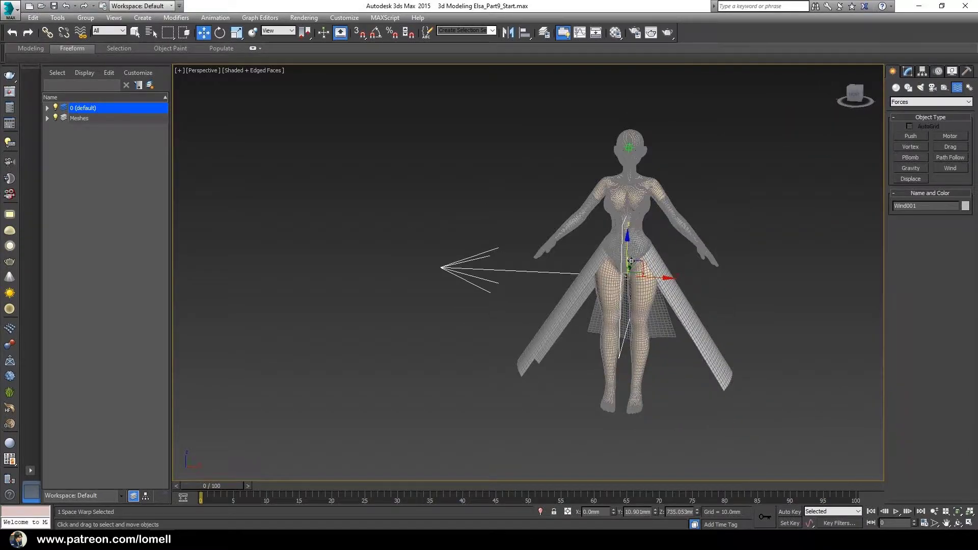
mouse_move(634, 268)
left_mouse_down()
mouse_move(469, 321)
mouse_move(652, 233)
left_mouse_up()
scroll(517, 341, "down", 2)
Rotate Wind001 to aim at the dress and move it below-left of it.
key("e")
right_click(652, 232)
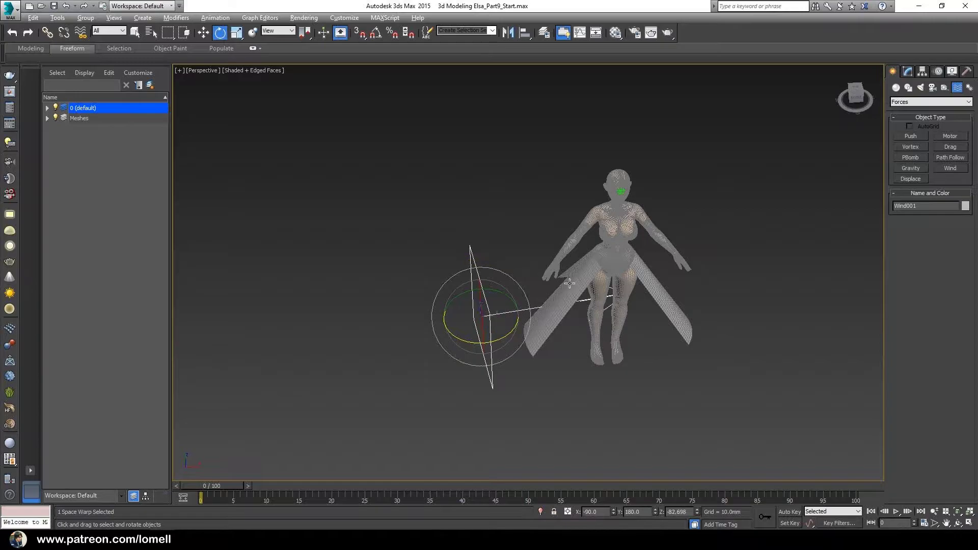
left_click(856, 94)
left_click_drag(517, 275, 498, 272)
middle_click_drag(498, 273, 510, 328, "alt")
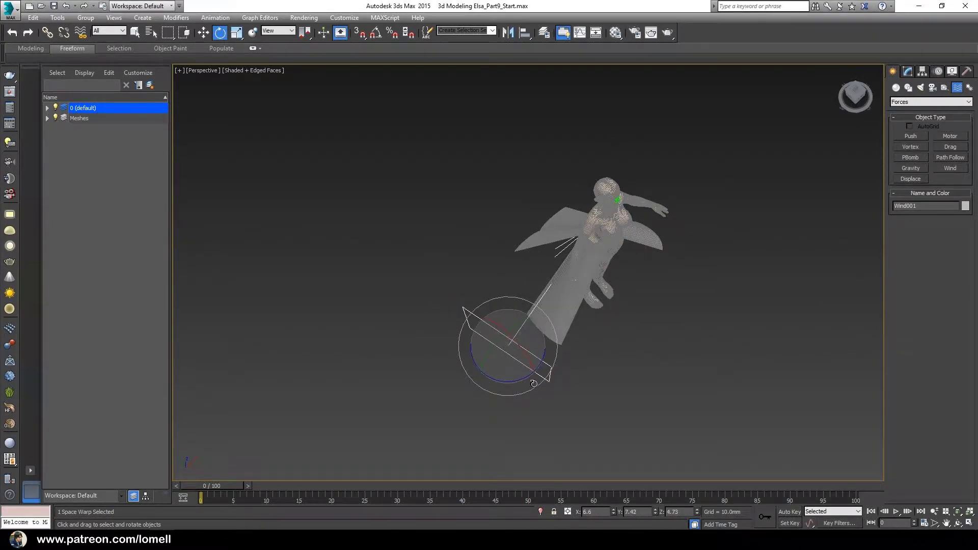
left_click_drag(526, 384, 518, 382)
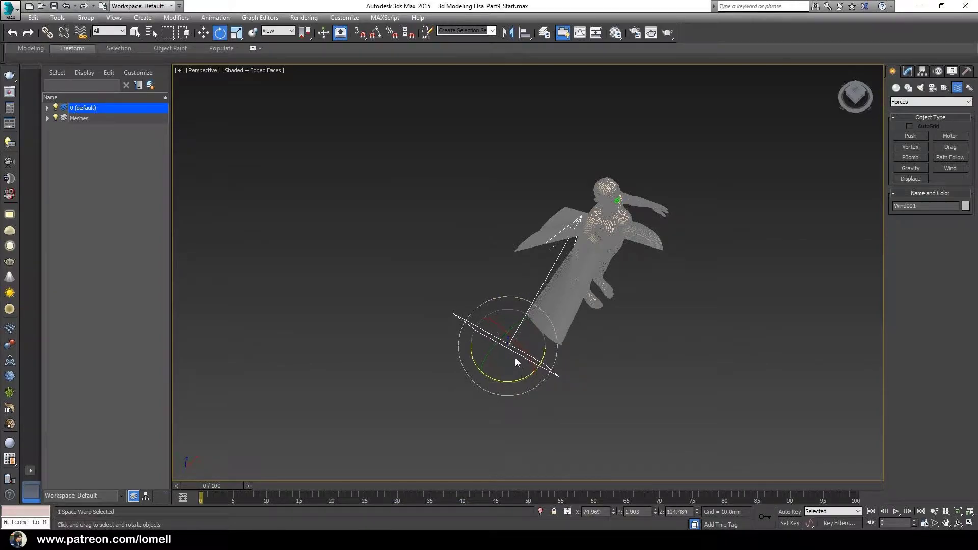
key("w")
left_click_drag(512, 338, 548, 367)
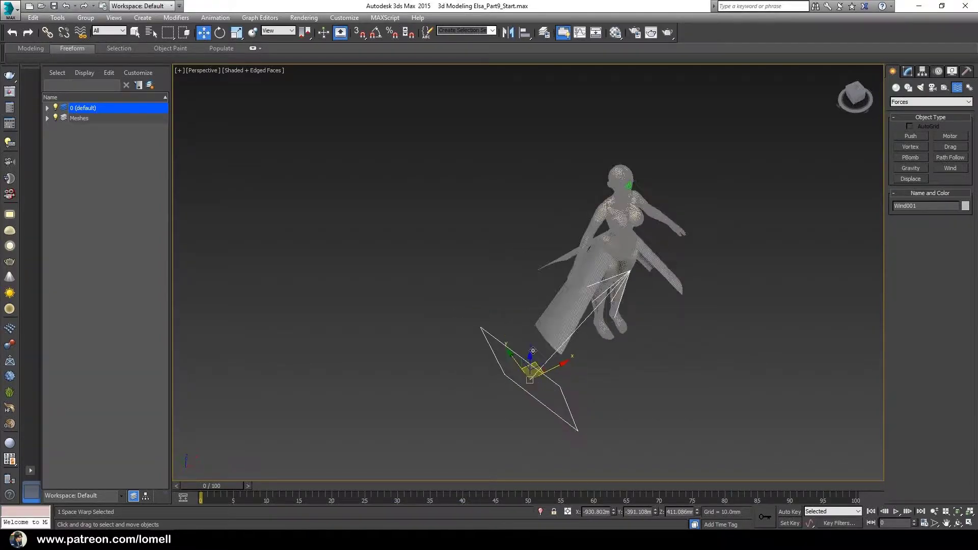
middle_click_drag(548, 367, 519, 332, "alt")
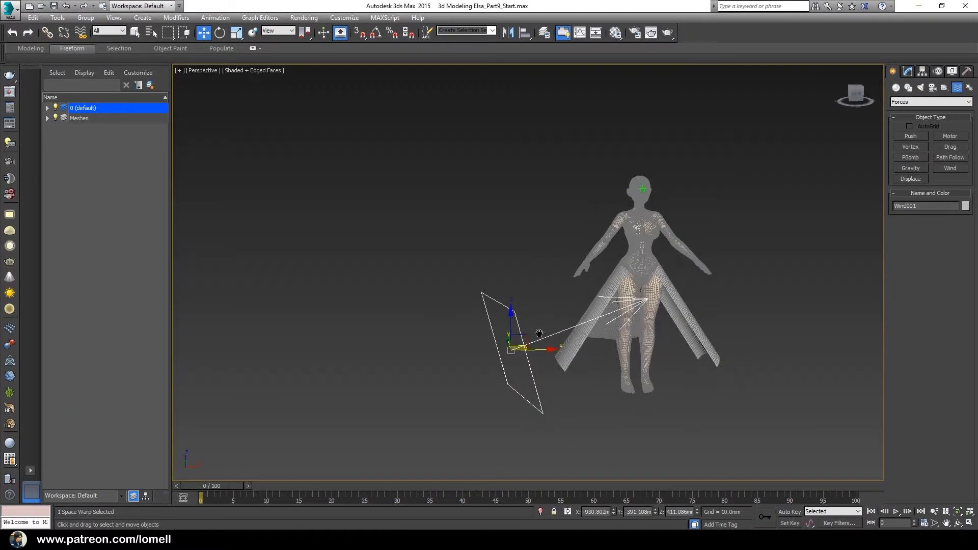
Set Wind001's Strength to 30.0 in the Modify panel.
left_click(906, 74)
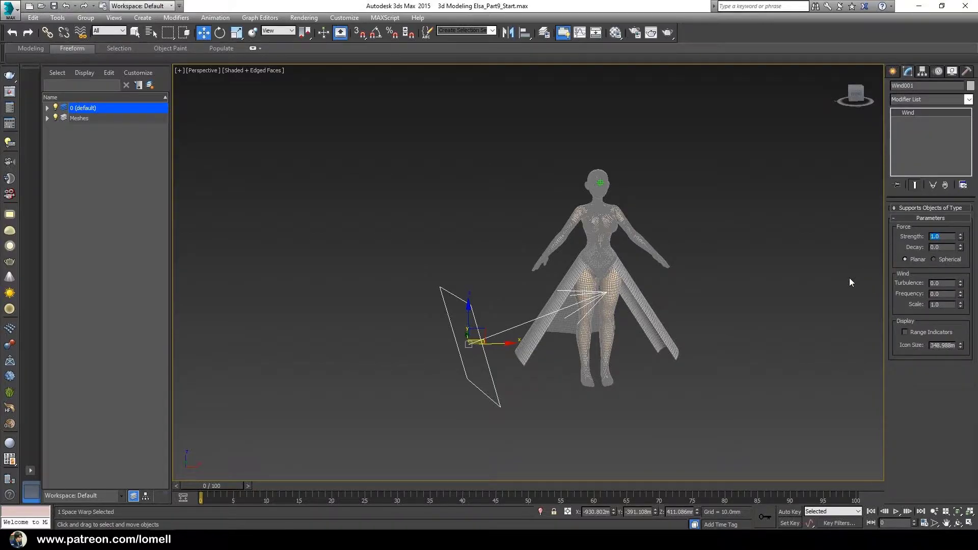
type("30.0")
scroll(604, 319, "up", 1)
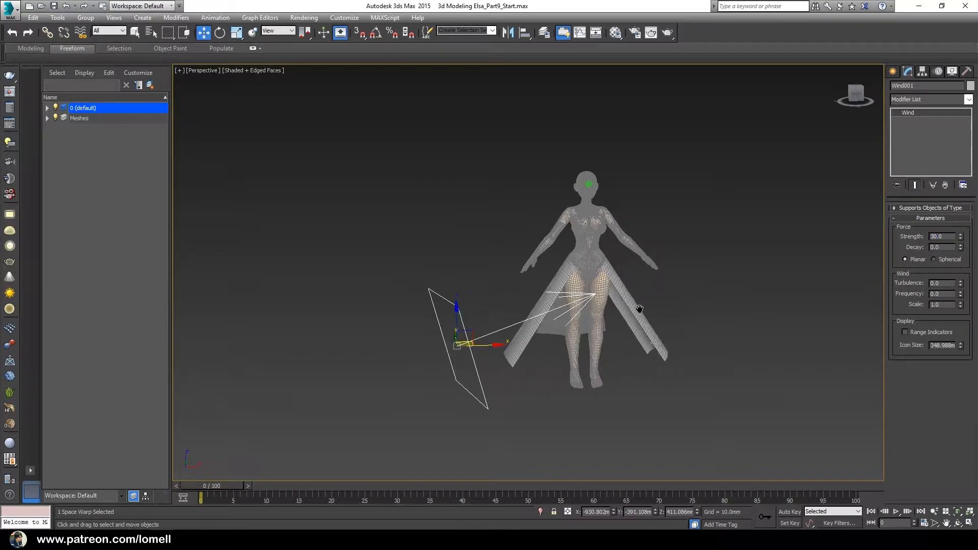
scroll(604, 319, "up", 2)
scroll(595, 319, "up", 2)
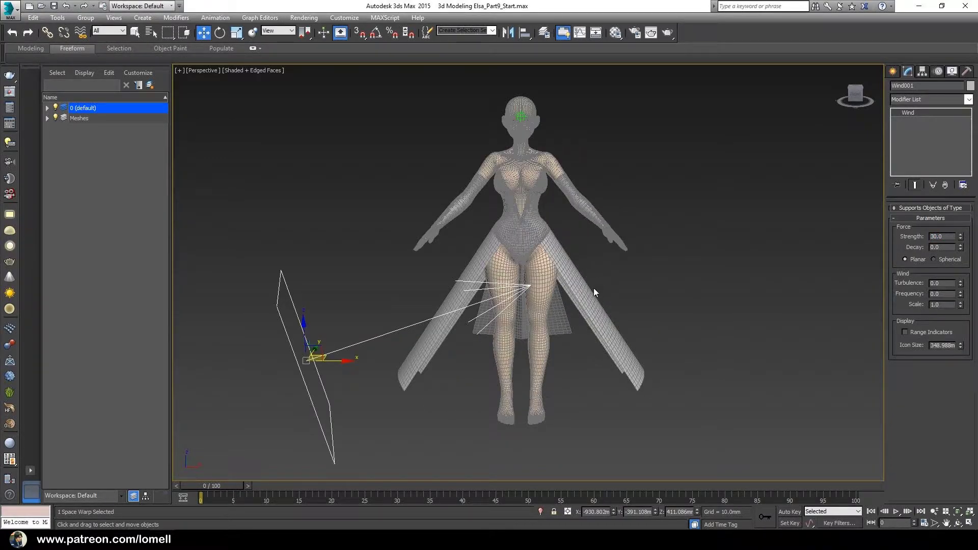
Select Dress_Lower and enter its Cloth modifier's Group sub-object level.
left_click(591, 302)
scroll(571, 280, "up", 1)
scroll(586, 286, "up", 2)
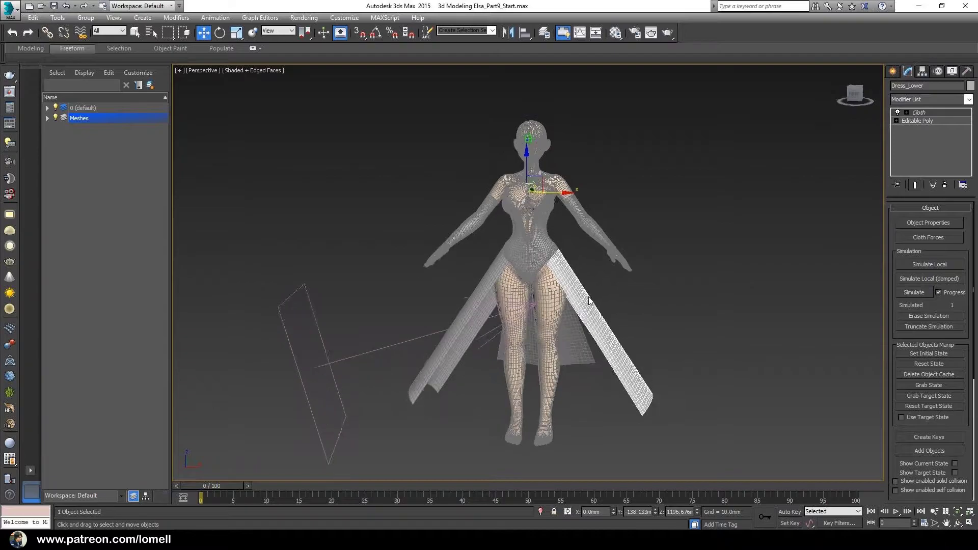
scroll(589, 286, "up", 2)
mouse_move(588, 286)
middle_mouse_down()
mouse_move(576, 276)
mouse_move(620, 266)
middle_mouse_up()
middle_click_drag(599, 233, 609, 254)
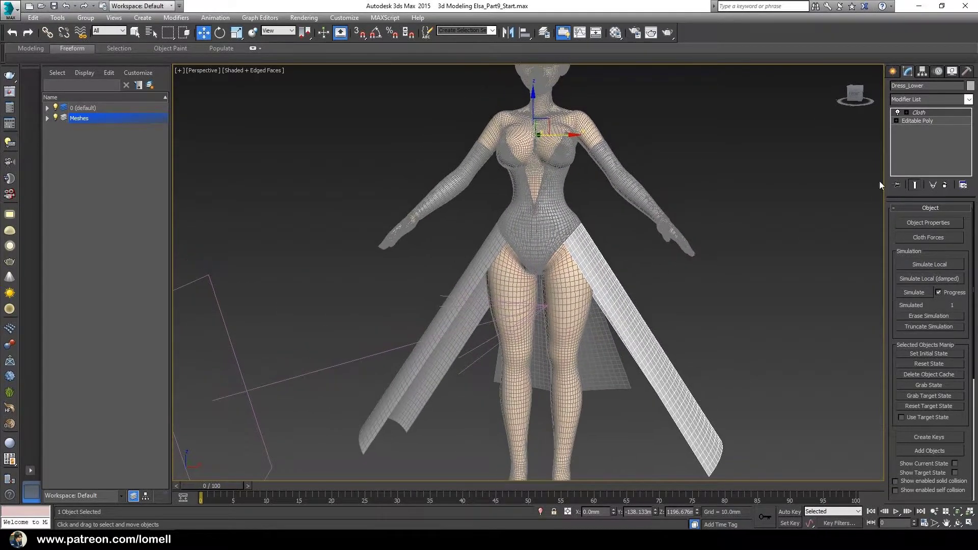
left_click(906, 113)
left_click(924, 121)
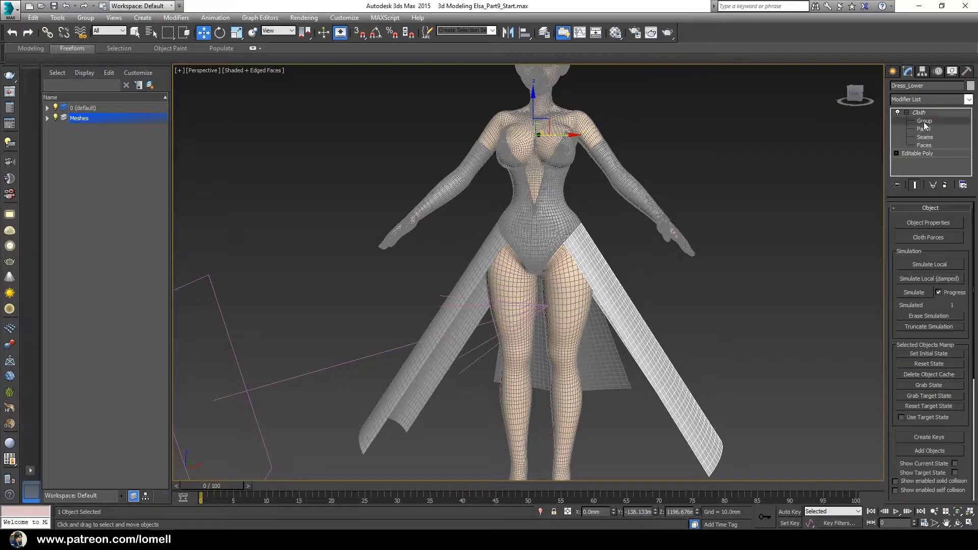
mouse_move(701, 243)
middle_mouse_down("alt")
mouse_move(635, 282)
mouse_move(553, 246)
mouse_move(550, 227)
middle_mouse_up("alt")
scroll(634, 282, "up", 5)
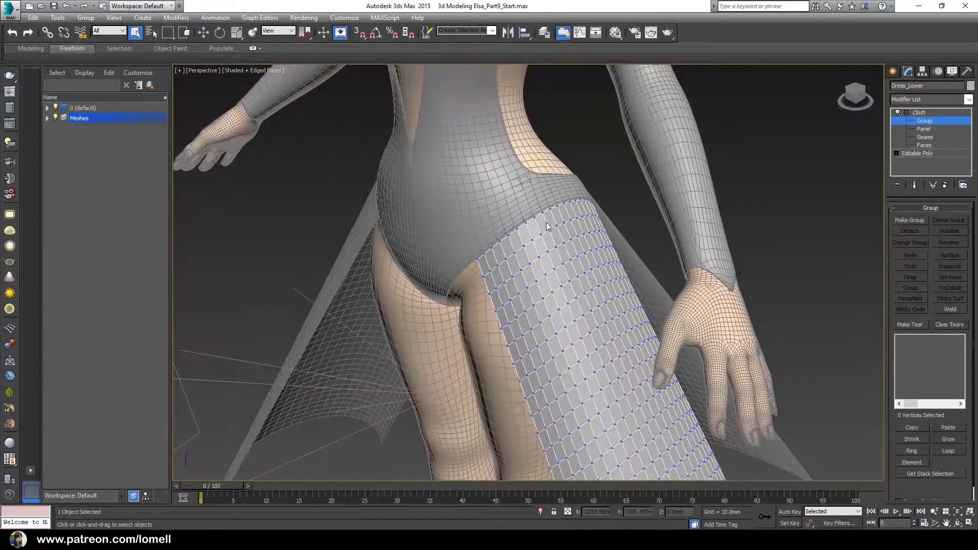
Isolate the dress and lasso its top vertex ring, excluding the stray vertex.
left_click(542, 513)
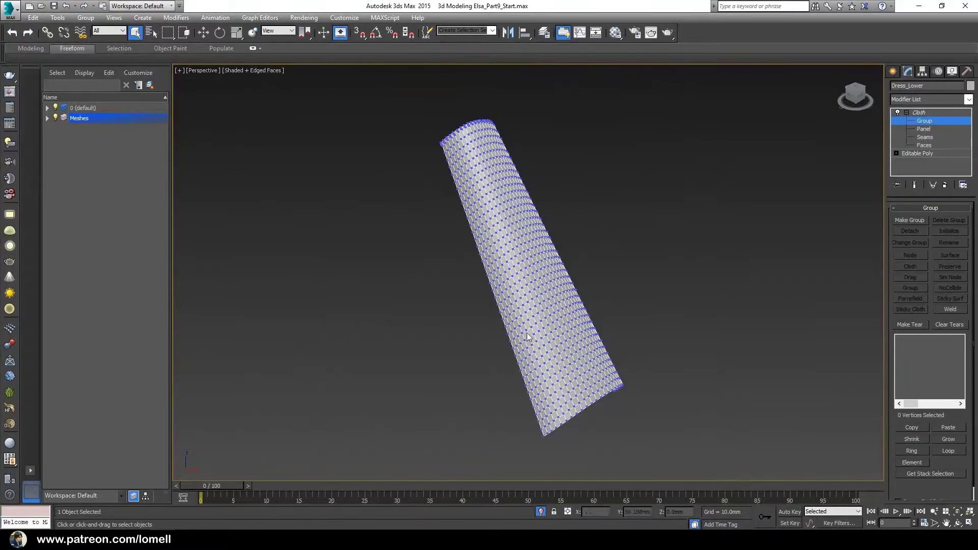
mouse_move(527, 333)
middle_mouse_down("alt")
mouse_move(498, 335)
mouse_move(506, 289)
middle_mouse_up("alt")
scroll(502, 304, "up", 3)
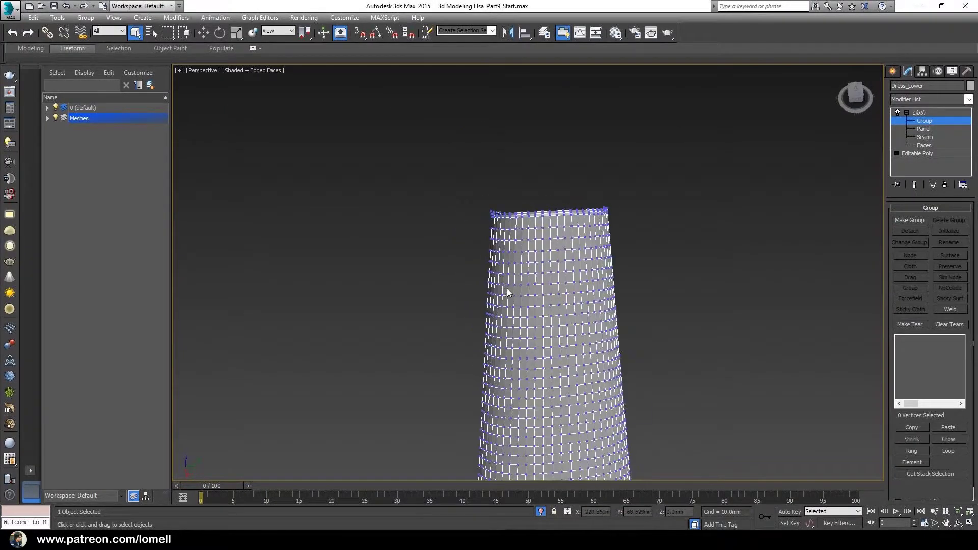
left_click_drag(169, 34, 159, 34)
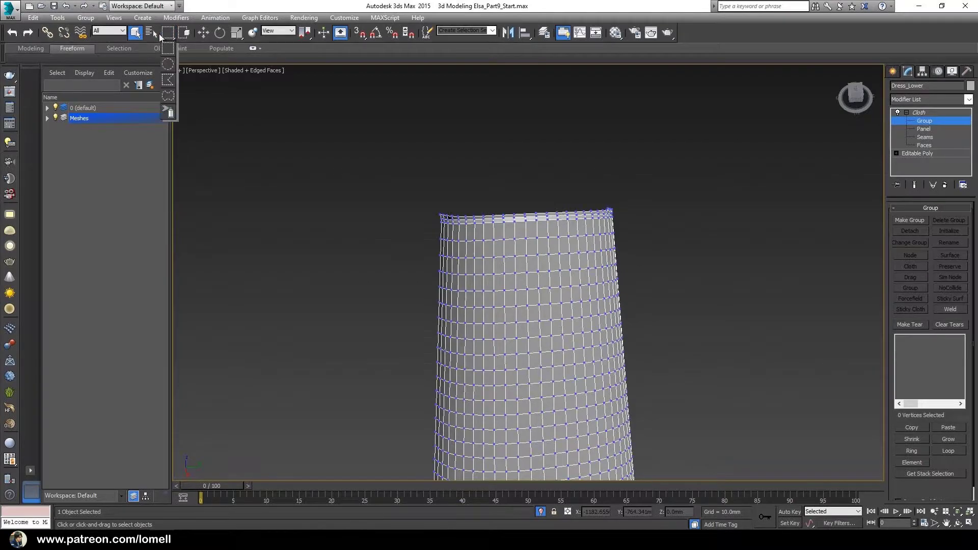
left_click(168, 97)
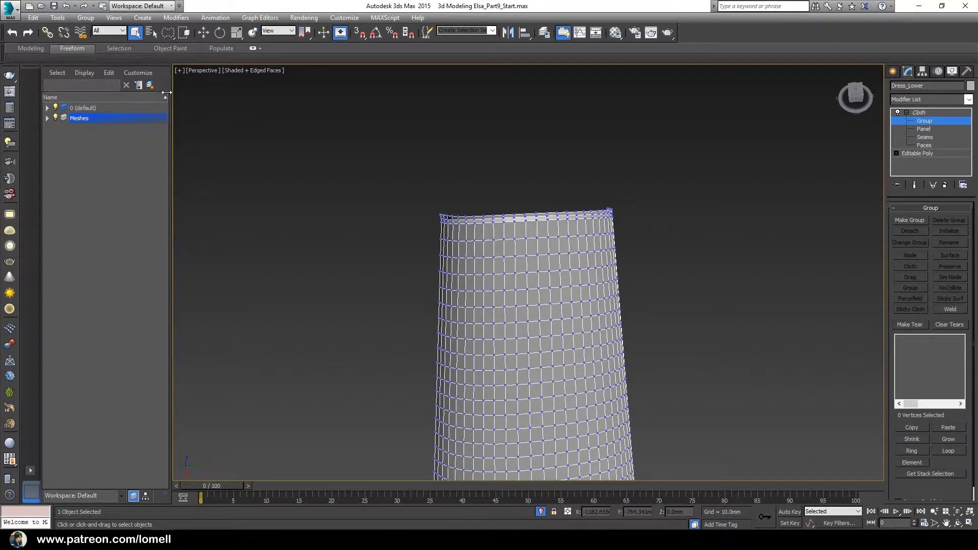
mouse_move(447, 153)
left_mouse_down()
mouse_move(405, 234)
mouse_move(618, 227)
left_mouse_up()
middle_click_drag(592, 146, 549, 268, "alt")
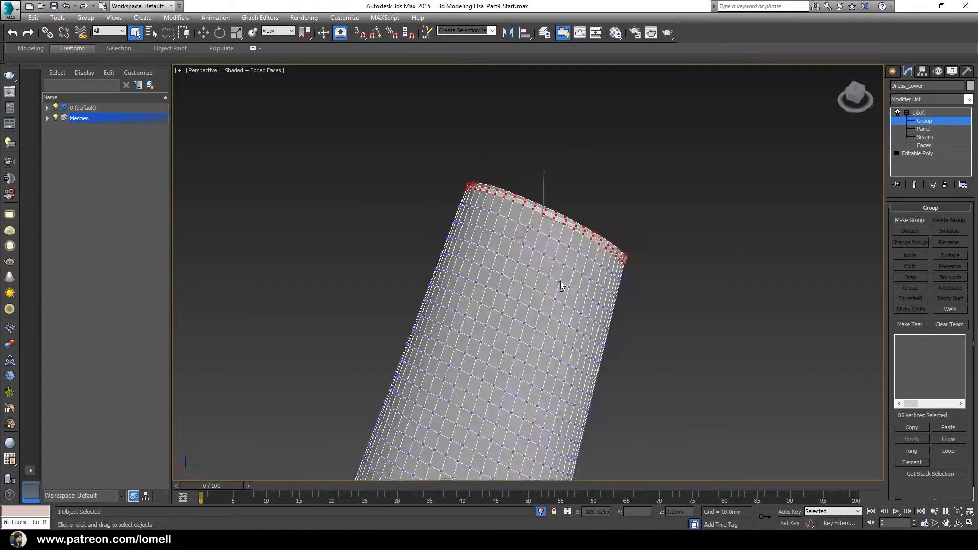
mouse_move(637, 353)
left_mouse_down()
mouse_move(611, 295)
mouse_move(629, 331)
left_mouse_up()
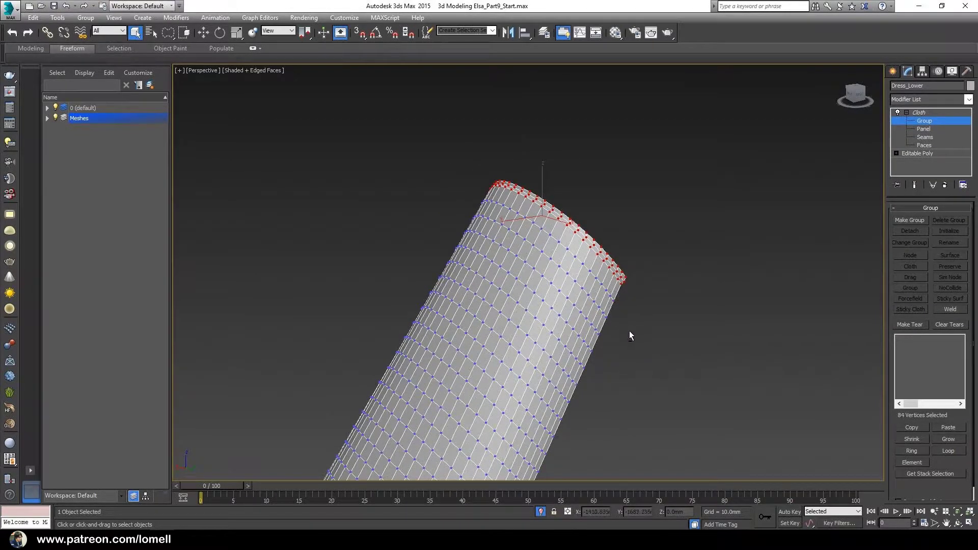
mouse_move(628, 332)
middle_mouse_down("alt")
mouse_move(506, 310)
mouse_move(634, 320)
mouse_move(623, 360)
middle_mouse_up("alt")
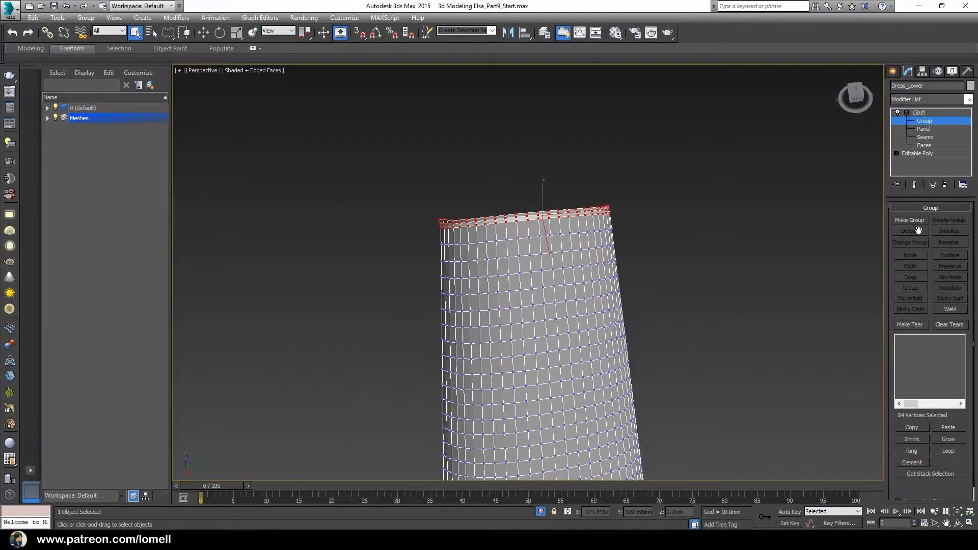
Make a cloth group named 'attached to waist' from the selected vertices.
left_click(901, 220)
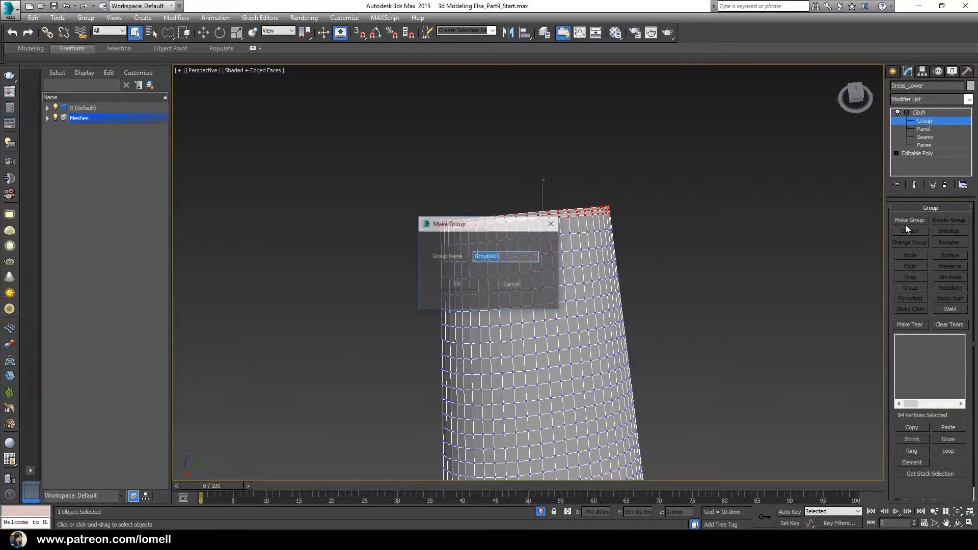
type("a")
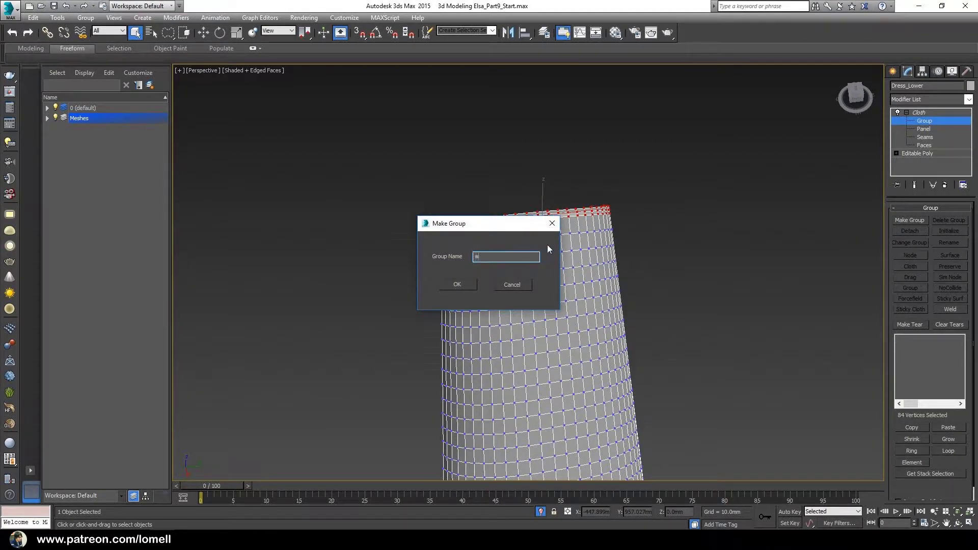
type("ched ")
type("to waist")
left_click(448, 287)
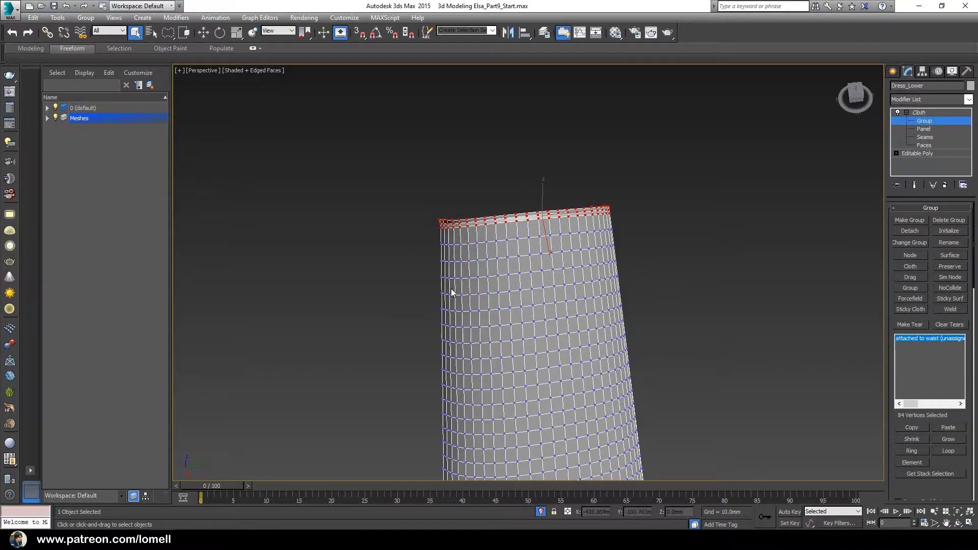
Exit isolation and bind the 'attached to waist' group to LowRes via Sticky Surf.
left_click(541, 512)
middle_click_drag(561, 280, 584, 328, "alt")
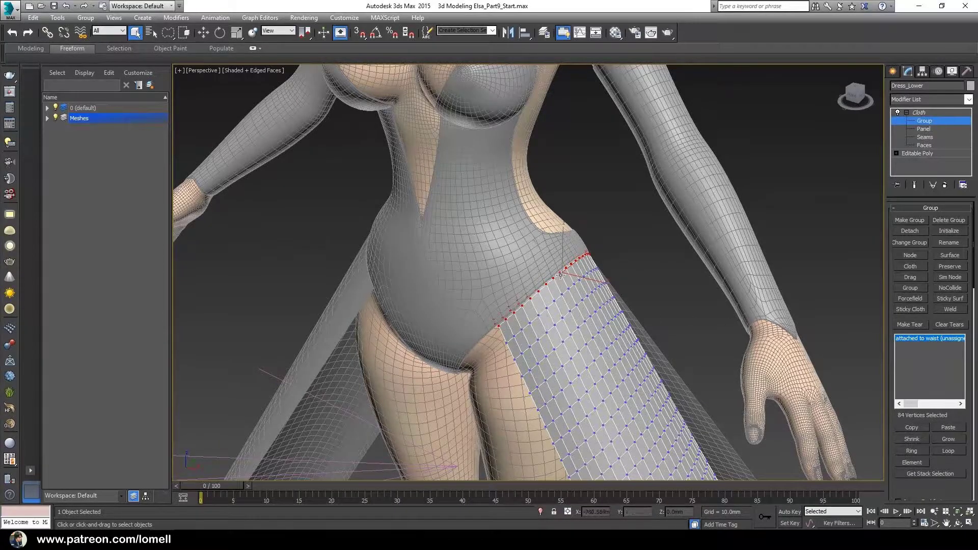
left_click_drag(911, 405, 916, 405)
left_click_drag(919, 405, 899, 406)
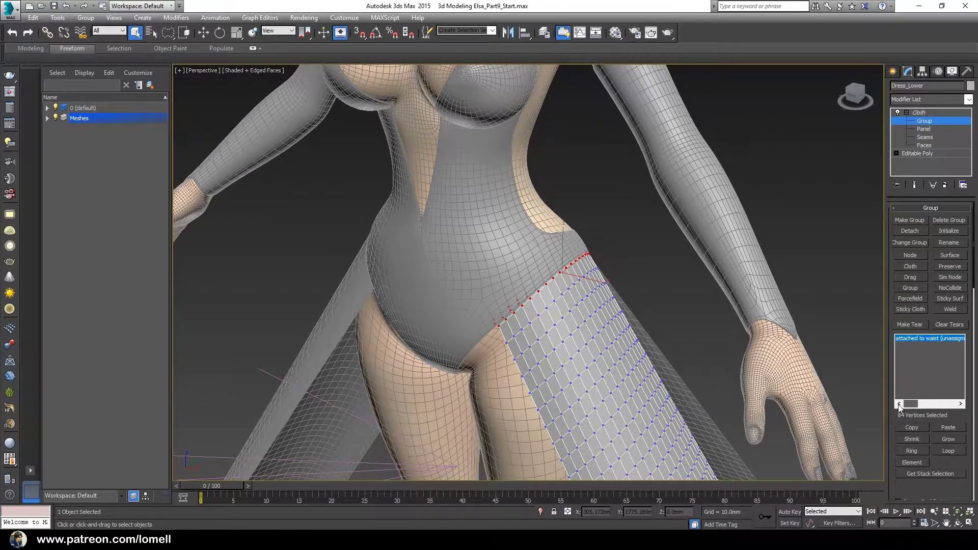
left_click(948, 300)
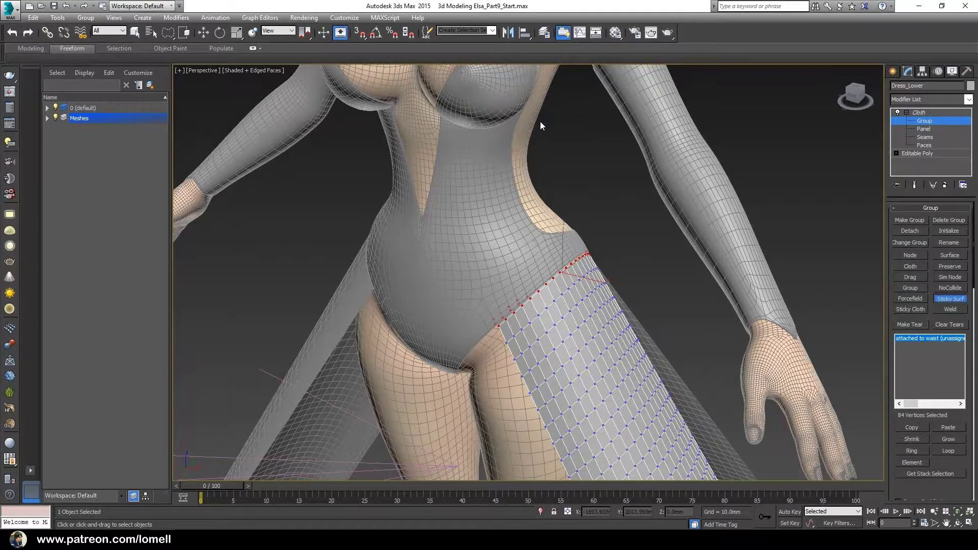
left_click(521, 165)
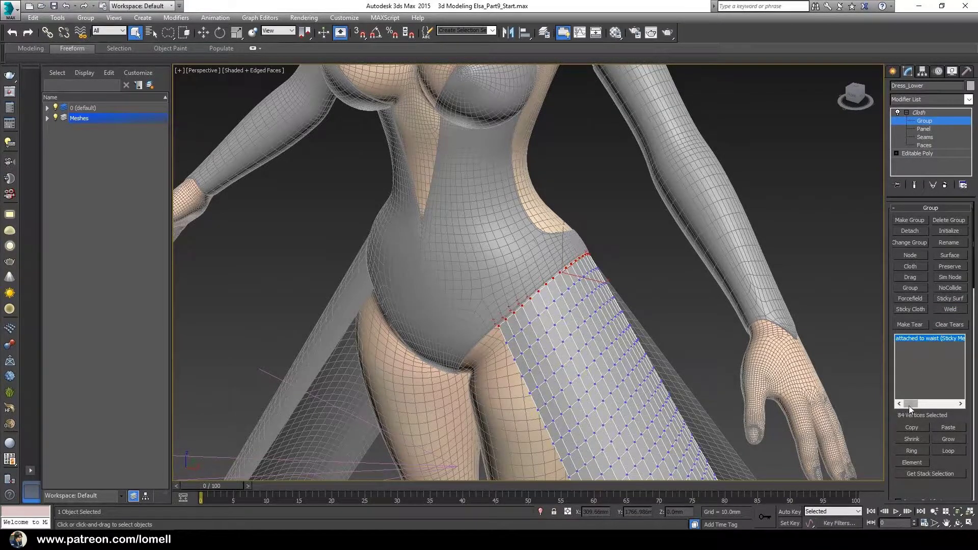
left_click_drag(909, 406, 914, 403)
left_click_drag(916, 402, 917, 402)
Select all of the dress's vertices.
middle_click_drag(653, 393, 585, 326)
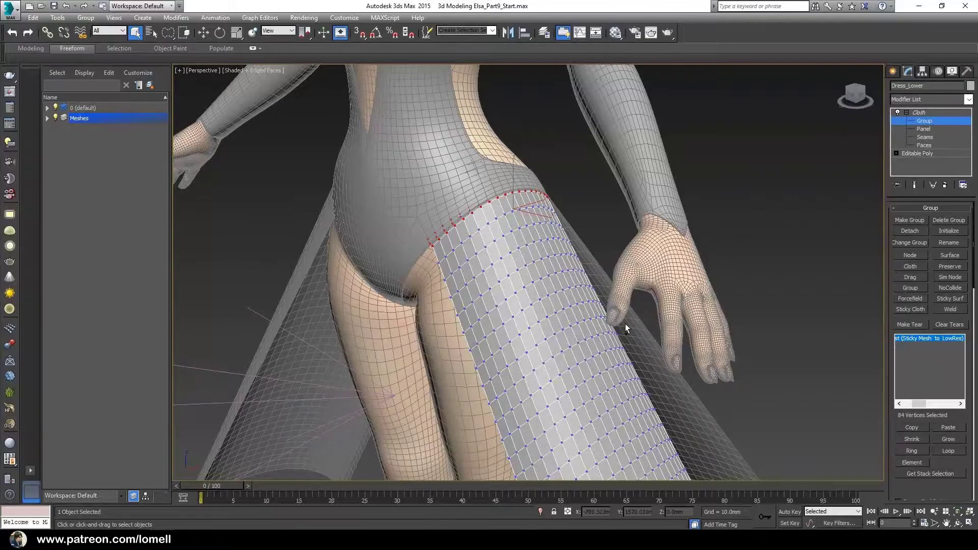
key("ctrl+a")
mouse_move(638, 326)
middle_mouse_down()
mouse_move(477, 255)
mouse_move(490, 276)
middle_mouse_up()
scroll(478, 256, "down", 3)
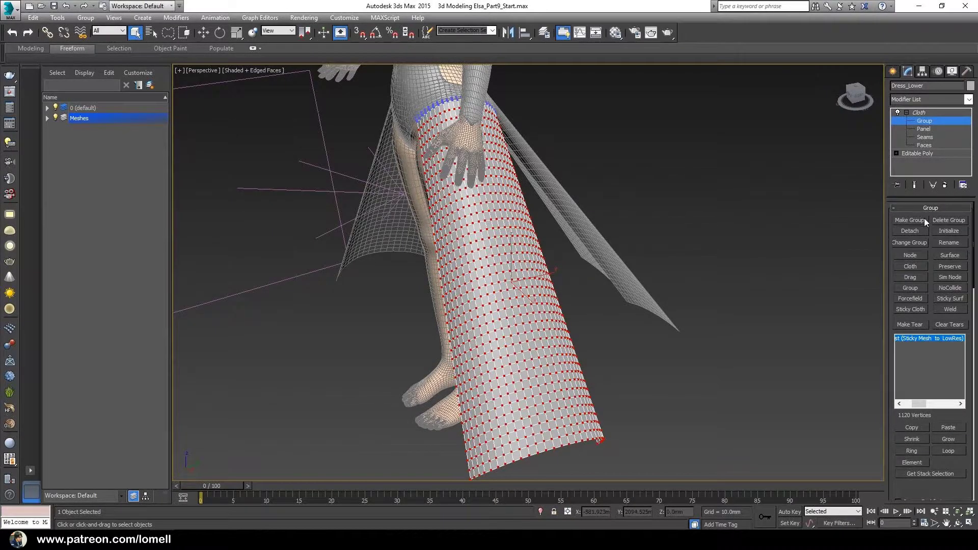
Make a cloth group named 'wind' from all the dress vertices.
left_click(910, 220)
type("wind")
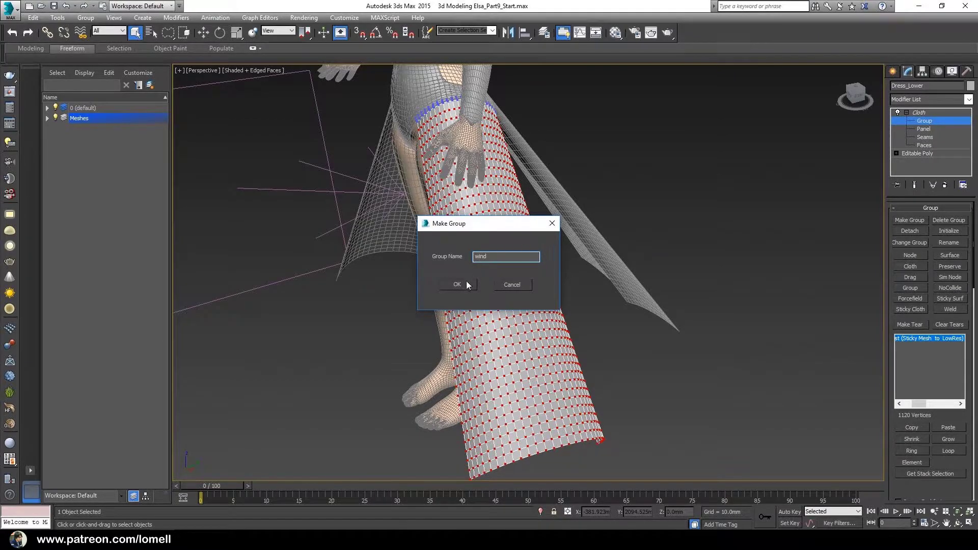
left_click(457, 284)
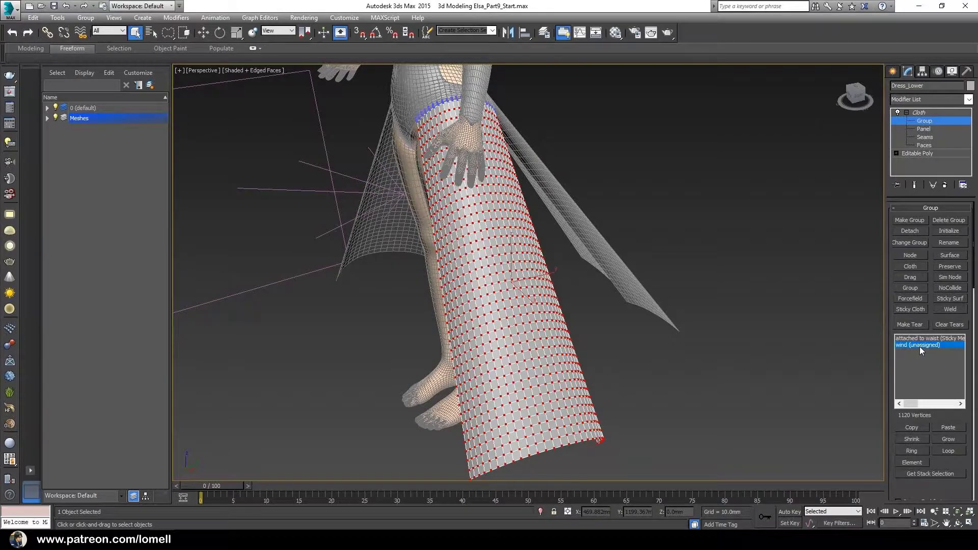
Assign the wind group as a Forcefield driven by Wind001, then exit Group level.
left_click(907, 298)
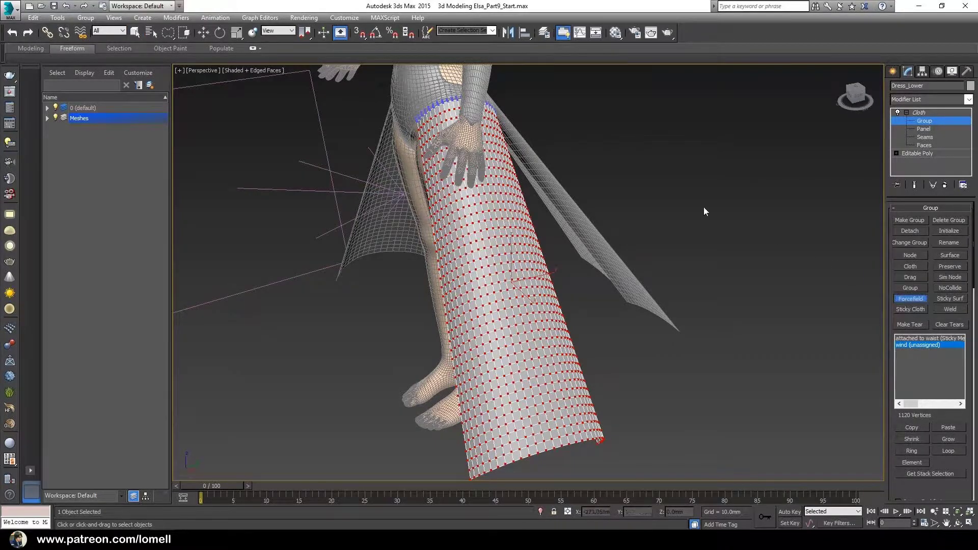
left_click(256, 189)
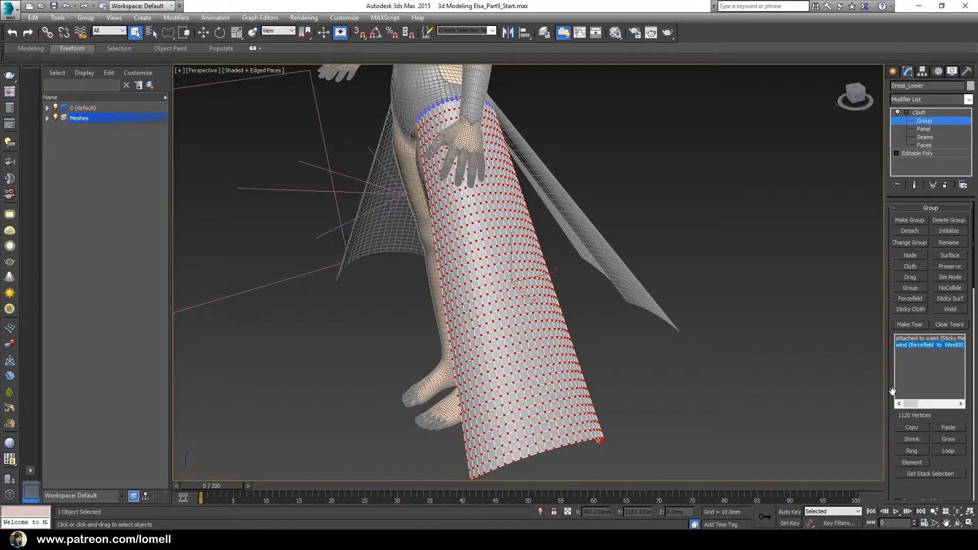
left_click_drag(911, 404, 919, 404)
left_click(928, 123)
Frame the whole figure and turn off Edged Faces.
scroll(563, 380, "down", 5)
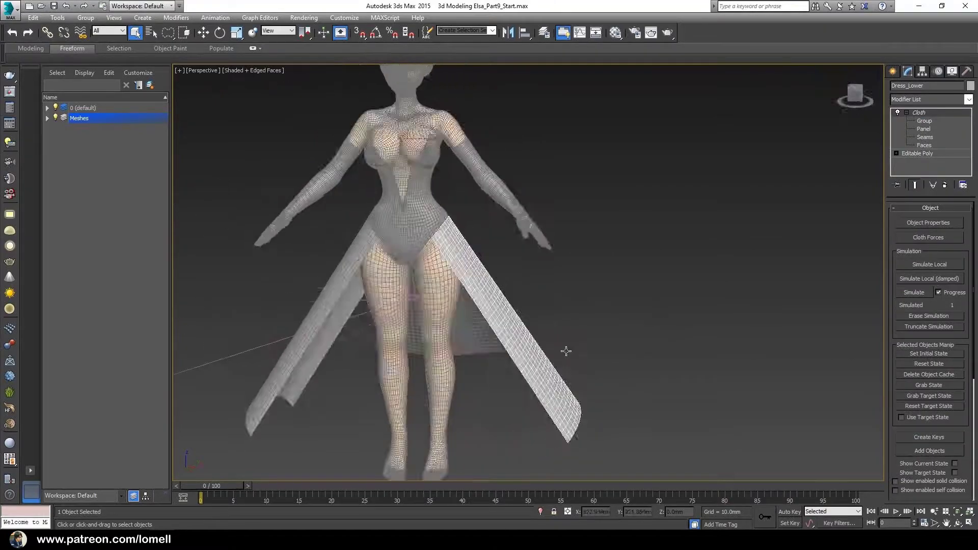
middle_click_drag(566, 350, 586, 354, "alt")
key("F4")
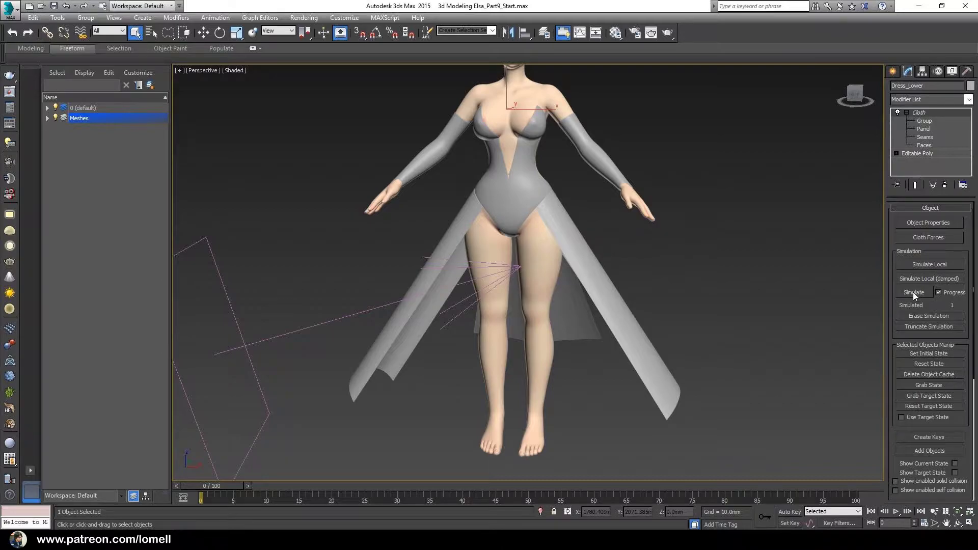
Set the animation End Time to 200 in Time Configuration.
left_click(924, 524)
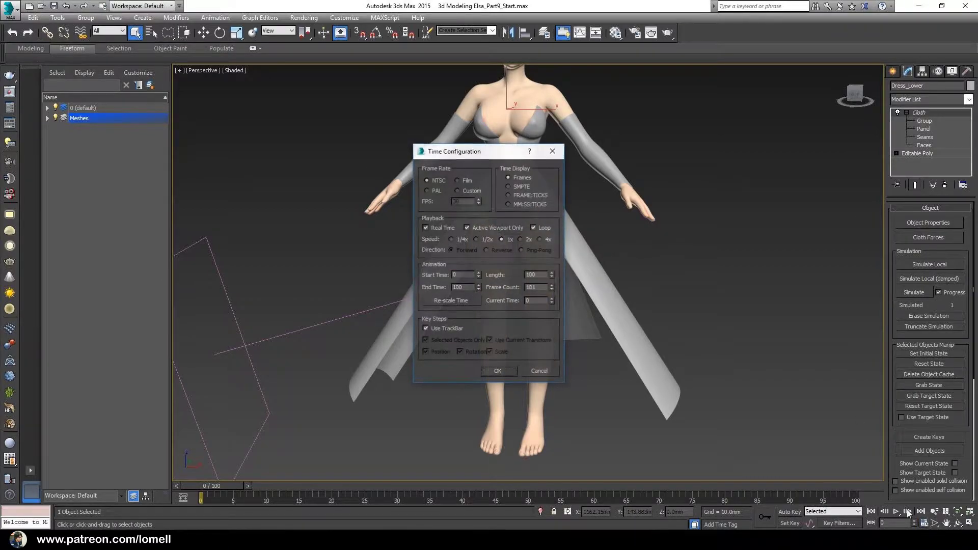
double_click(467, 289)
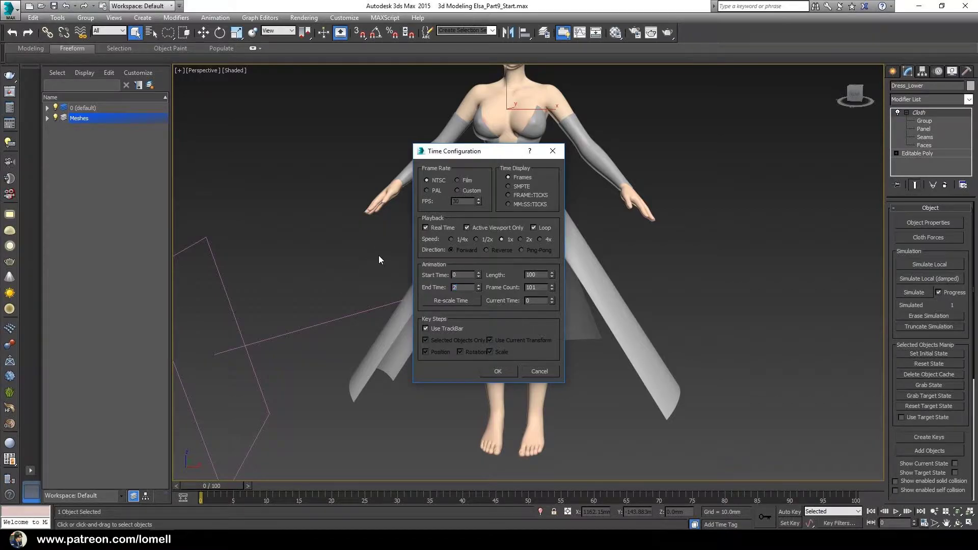
type("00")
key("Return")
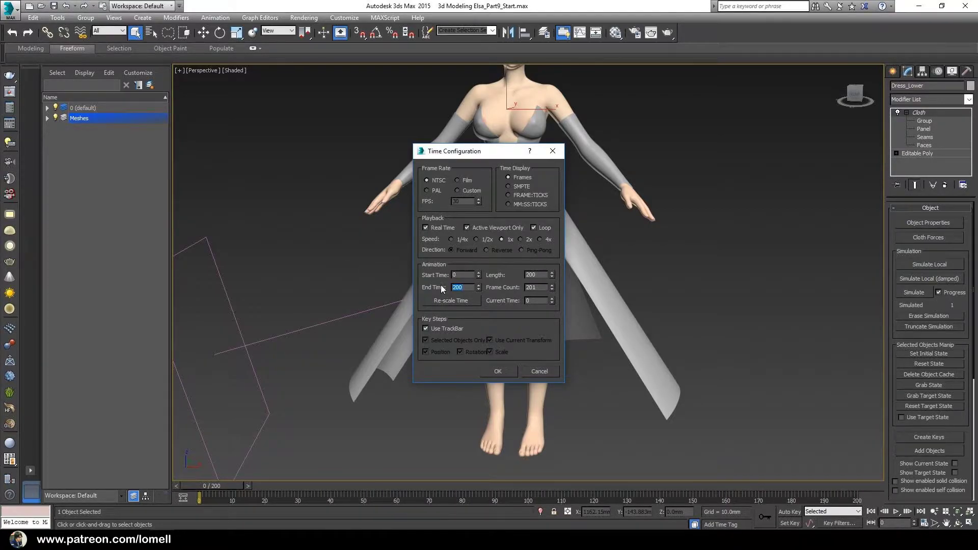
left_click(509, 369)
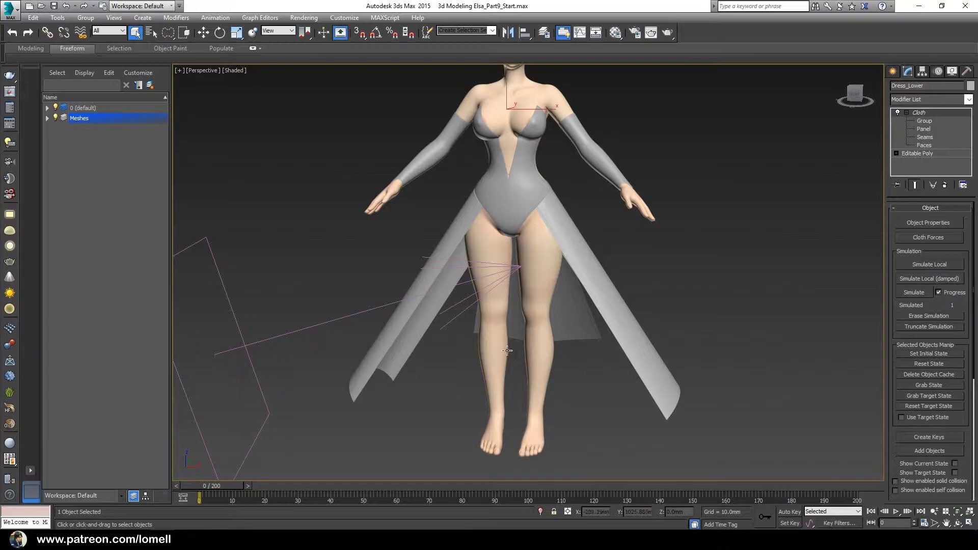
Run the Dress_Lower cloth simulation across all 200 frames so the skirt billows in the wind.
middle_click_drag(508, 350, 484, 357, "alt")
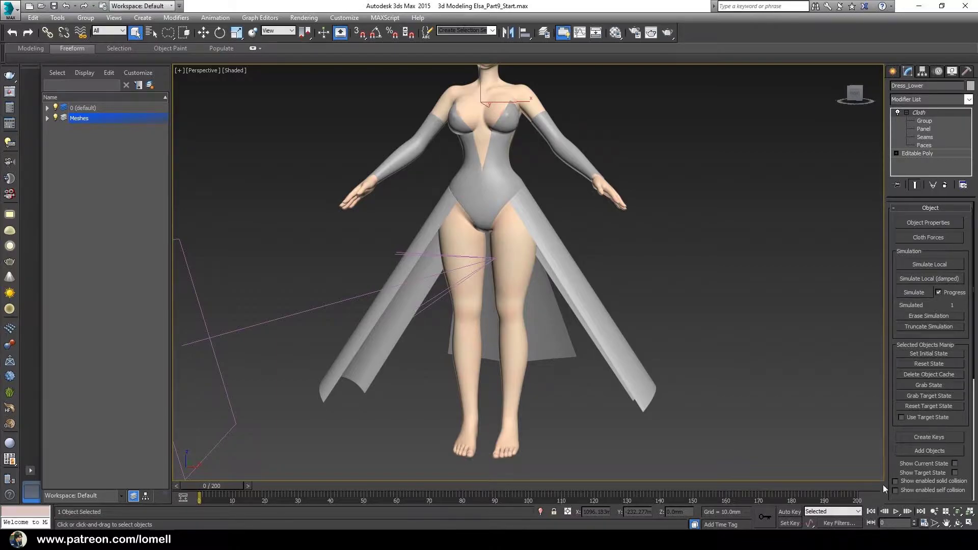
left_click(914, 292)
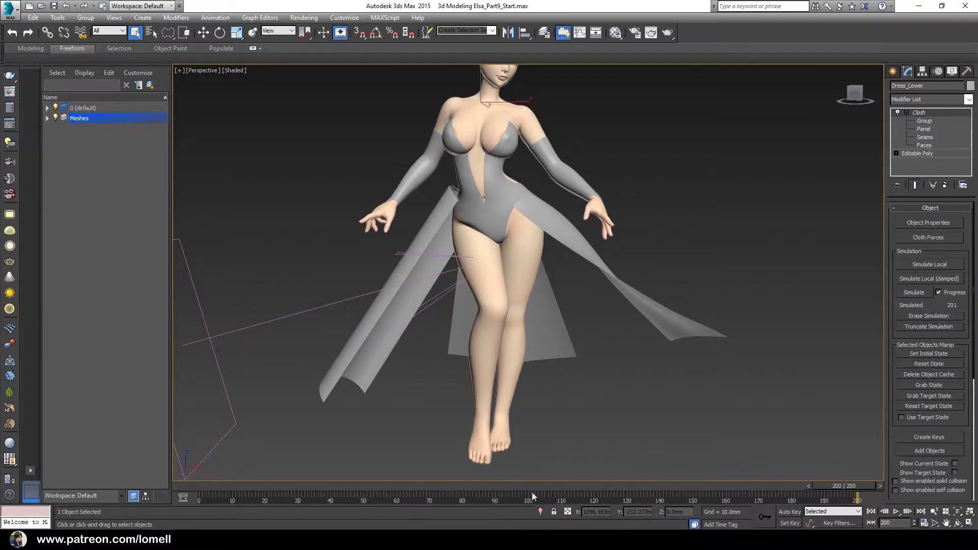
mouse_move(858, 497)
left_mouse_down()
mouse_move(336, 508)
mouse_move(446, 507)
left_mouse_up()
scroll(531, 375, "down", 3)
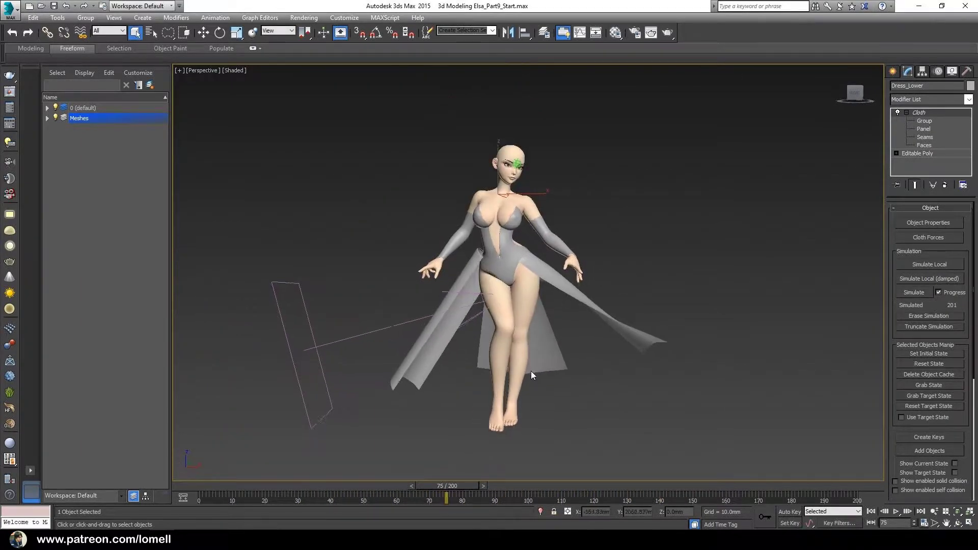
key("alt+z")
left_click_drag(608, 346, 609, 310)
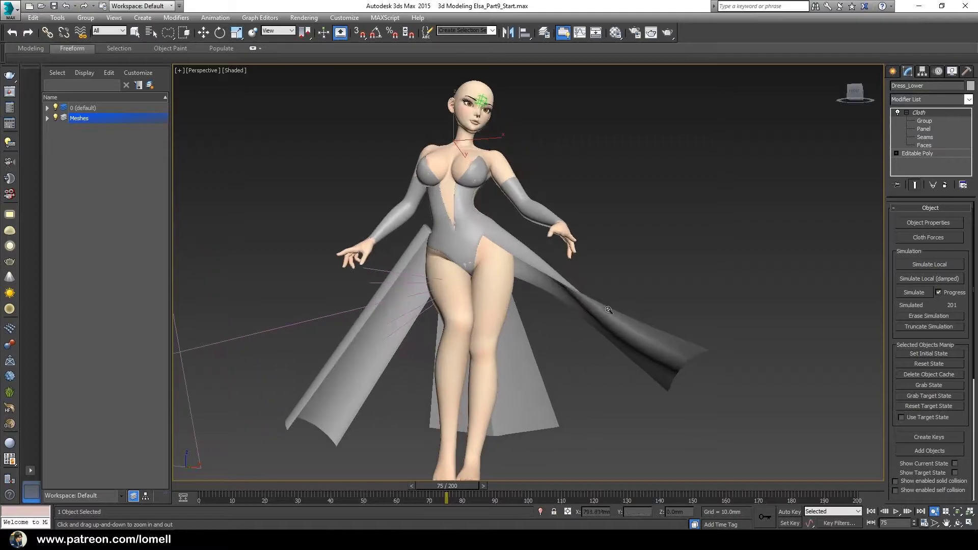
middle_click_drag(608, 310, 477, 473, "alt")
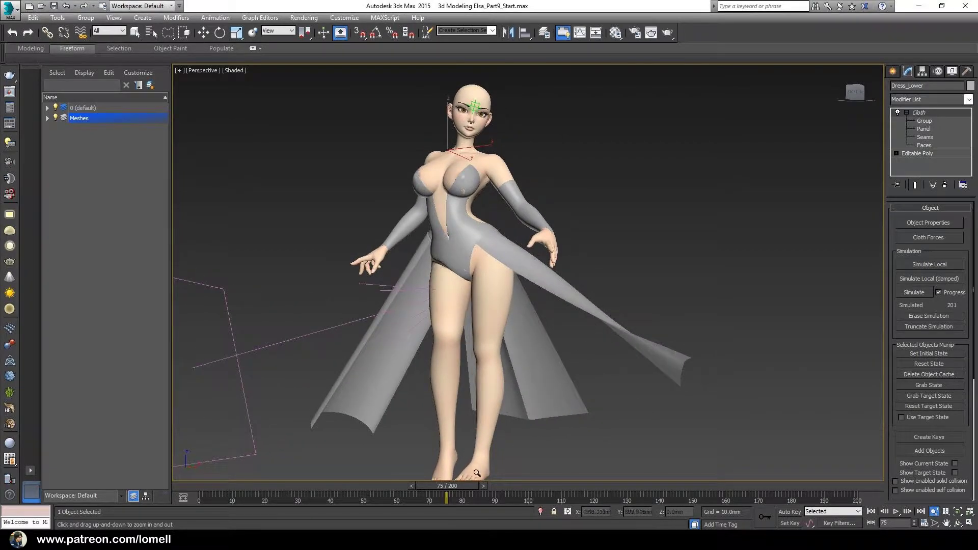
left_click_drag(468, 488, 567, 488)
key("alt+z")
mouse_move(657, 418)
left_mouse_down()
mouse_move(659, 384)
mouse_move(648, 403)
left_mouse_up()
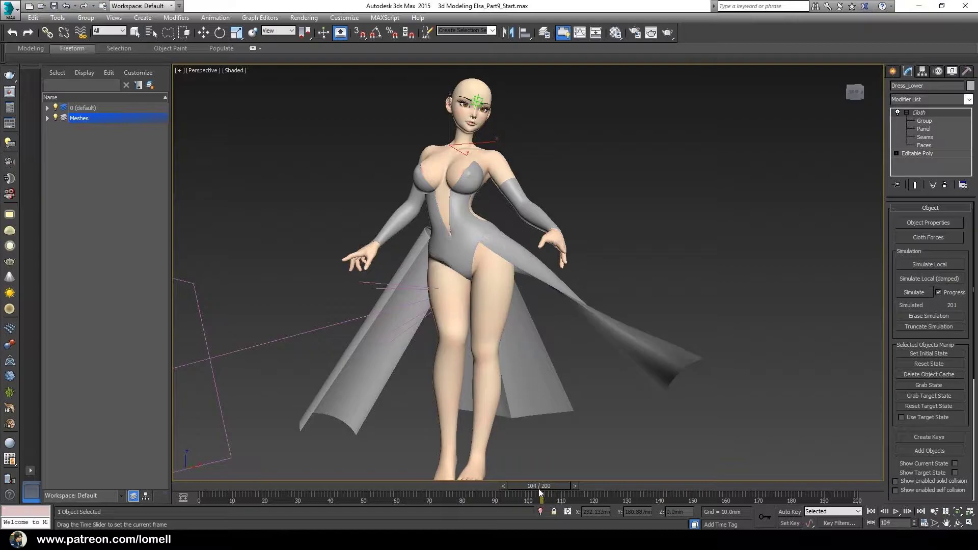
left_click_drag(543, 485, 542, 487)
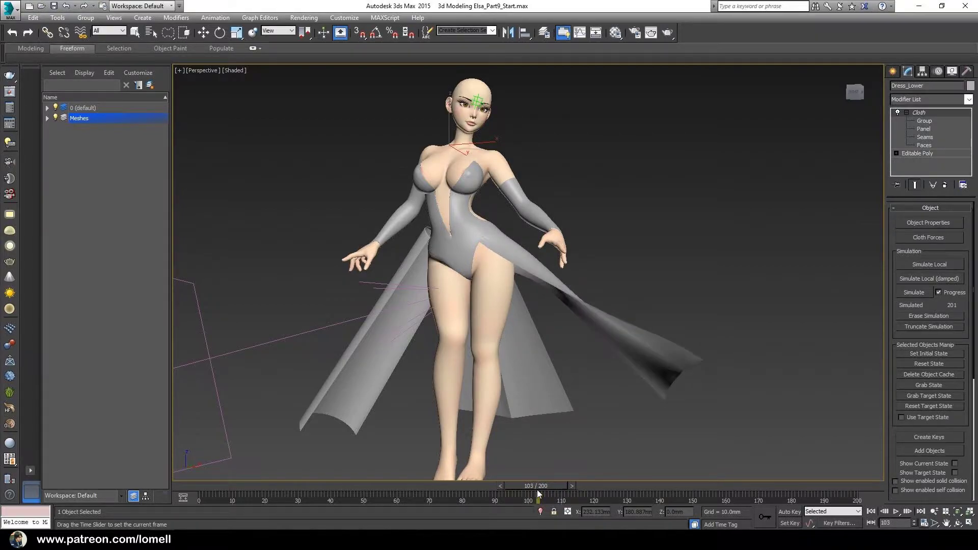
mouse_move(545, 487)
left_mouse_down()
mouse_move(588, 497)
mouse_move(737, 485)
left_mouse_up()
mouse_move(697, 419)
middle_mouse_down("alt")
mouse_move(697, 440)
mouse_move(665, 375)
middle_mouse_up("alt")
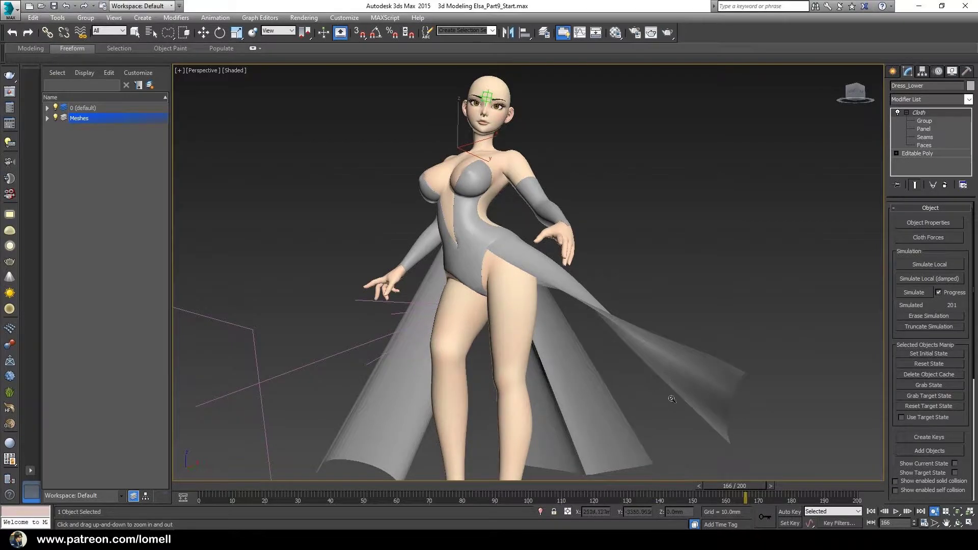
mouse_move(742, 487)
left_mouse_down()
mouse_move(803, 481)
mouse_move(792, 485)
left_mouse_up()
key("alt+z")
left_click_drag(724, 459, 724, 418)
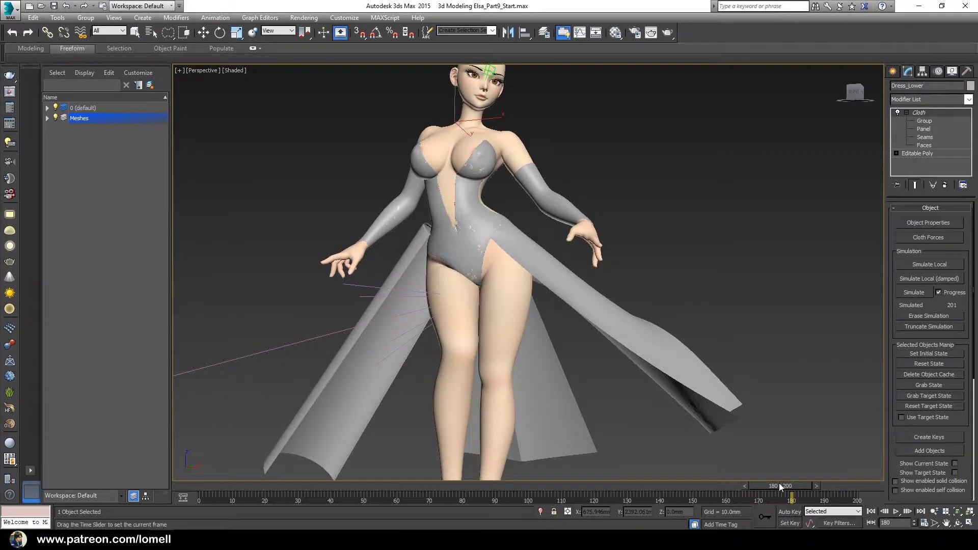
left_click_drag(780, 483, 836, 481)
key("alt+z")
left_click_drag(687, 459, 687, 430)
middle_click_drag(688, 430, 737, 444, "alt")
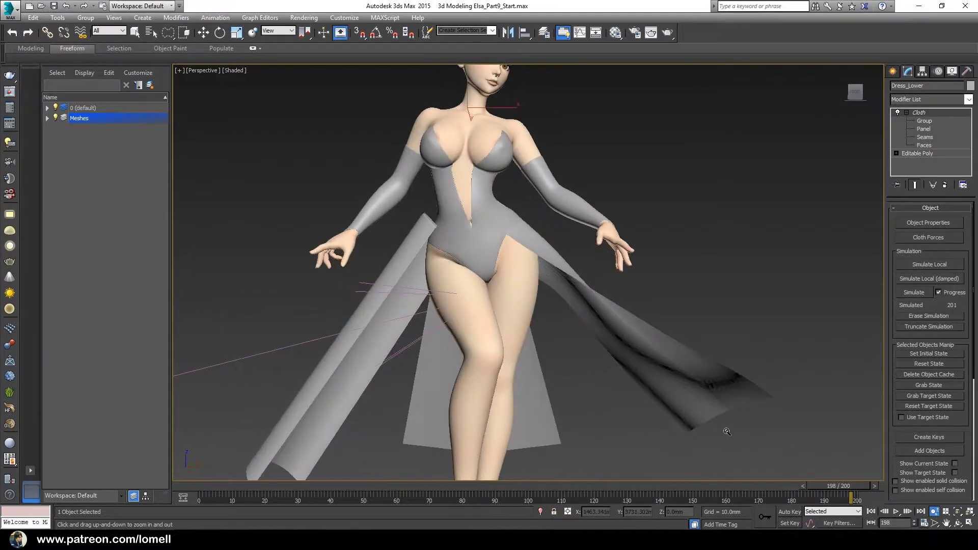
left_click_drag(809, 484, 817, 485)
key("alt+z")
left_click_drag(640, 357, 640, 397)
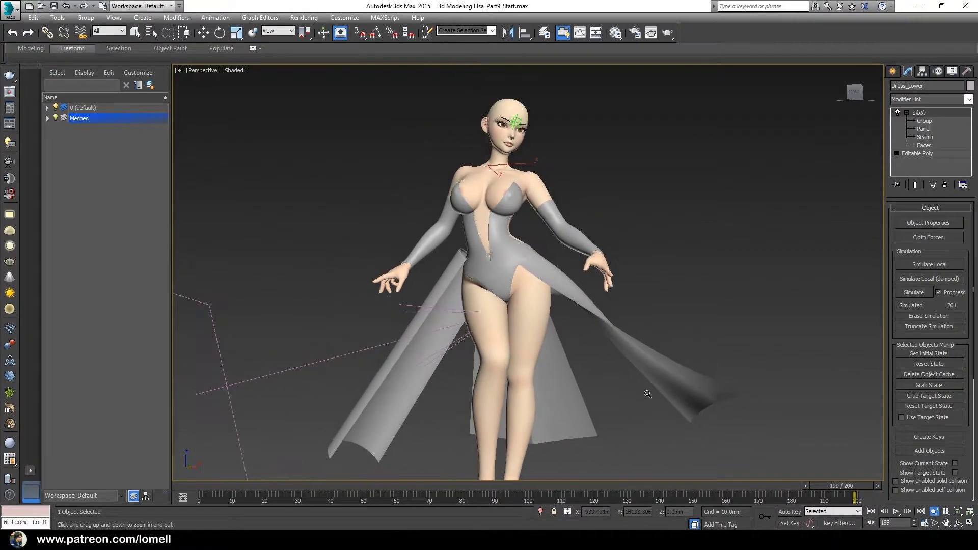
mouse_move(640, 397)
middle_mouse_down("alt")
mouse_move(634, 378)
mouse_move(661, 389)
mouse_move(642, 399)
middle_mouse_up("alt")
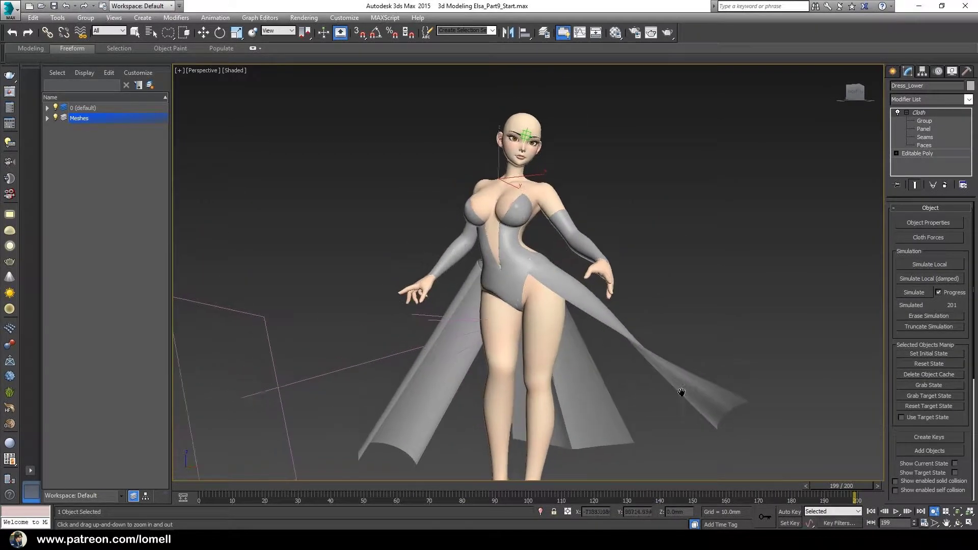
scroll(643, 400, "up", 2)
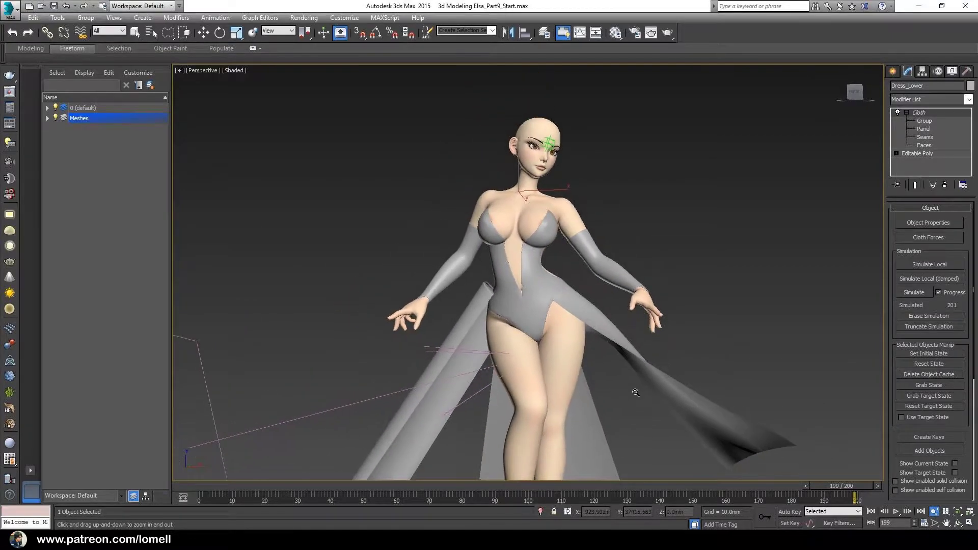
scroll(637, 395, "down", 3)
middle_click_drag(629, 389, 608, 377)
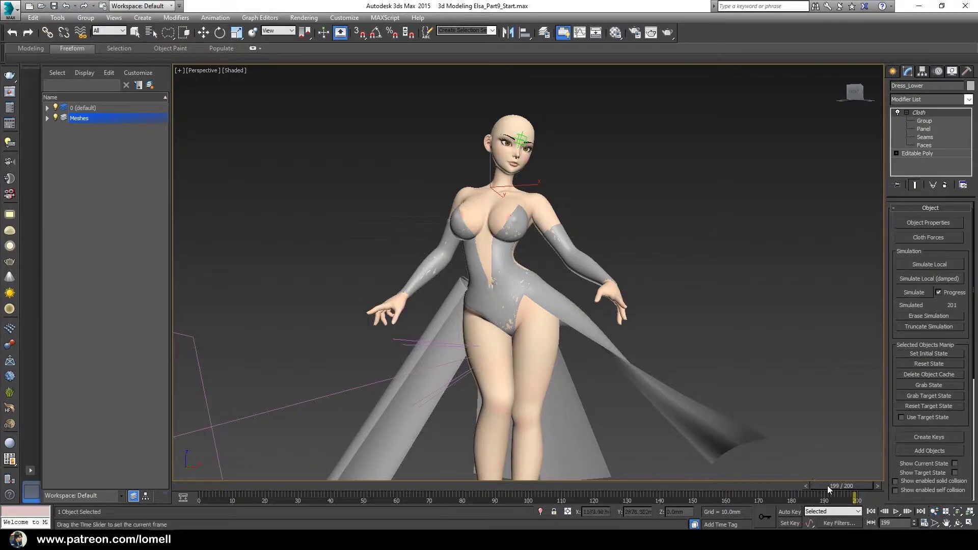
left_click_drag(827, 486, 837, 488)
mouse_move(713, 448)
middle_mouse_down("alt")
mouse_move(654, 431)
mouse_move(654, 389)
middle_mouse_up("alt")
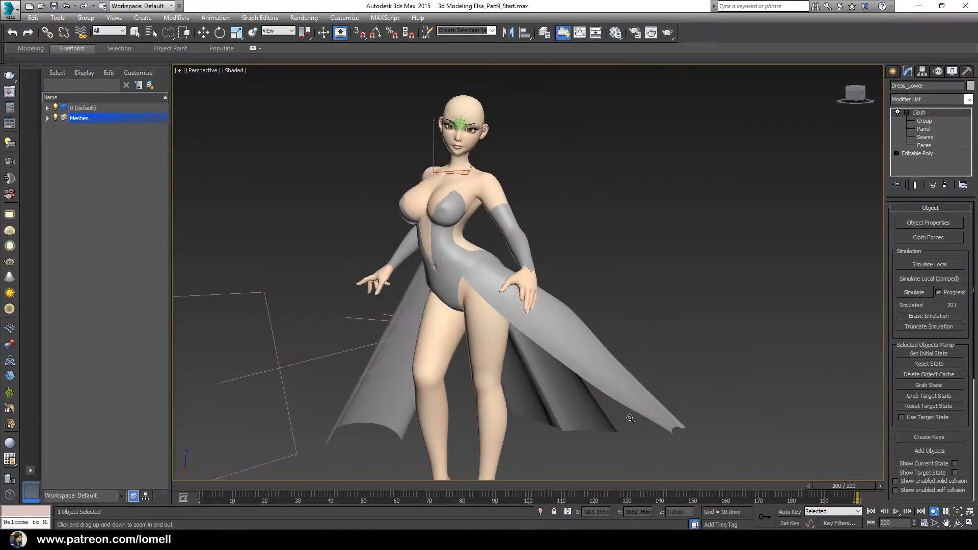
left_click_drag(653, 389, 667, 363)
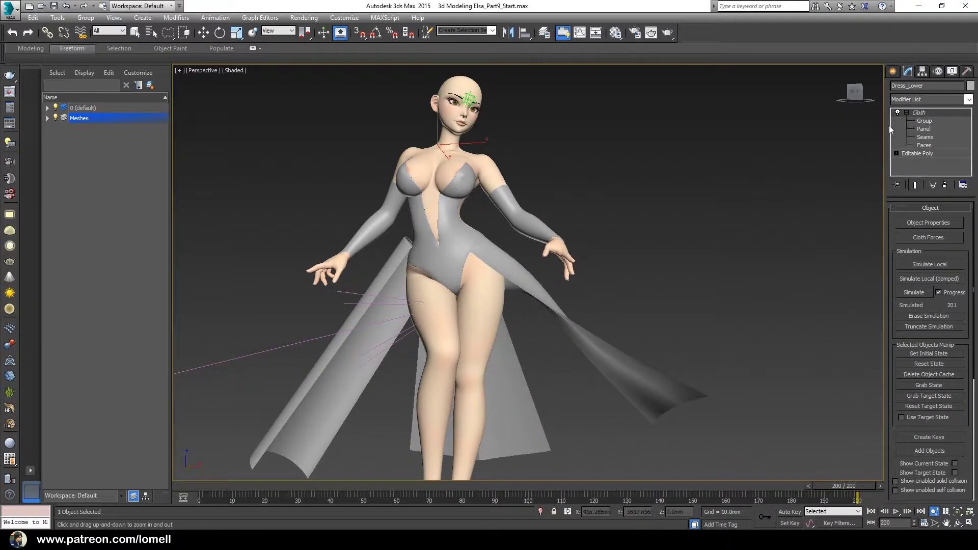
Convert the simulated Dress_Lower to an Editable Poly through the right-click Convert To menu.
right_click(931, 114)
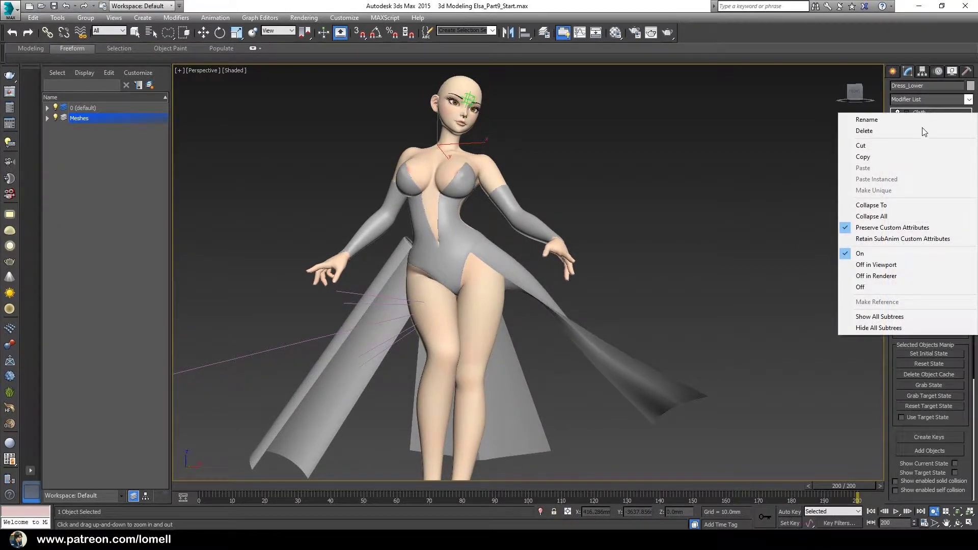
left_click_drag(665, 301, 651, 290)
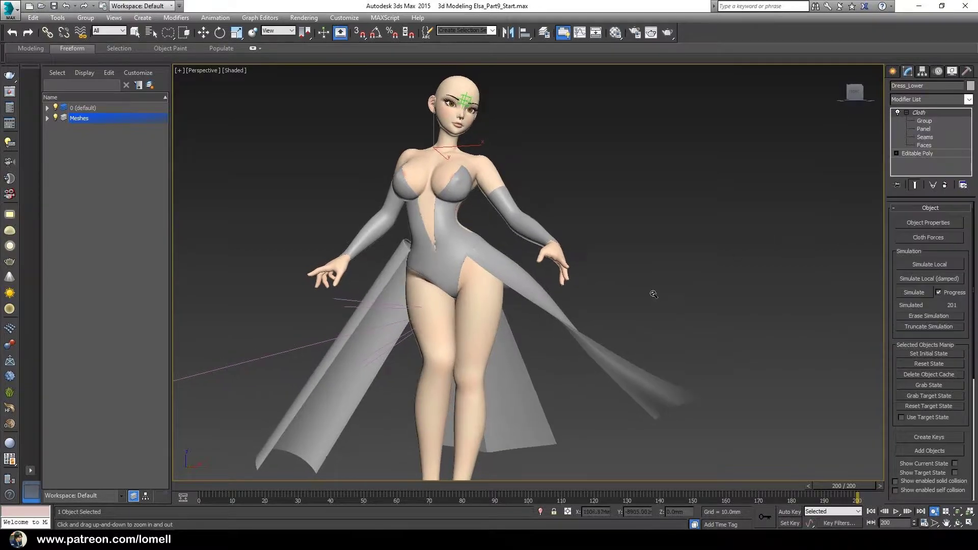
key("q")
right_click(635, 237)
mouse_move(652, 338)
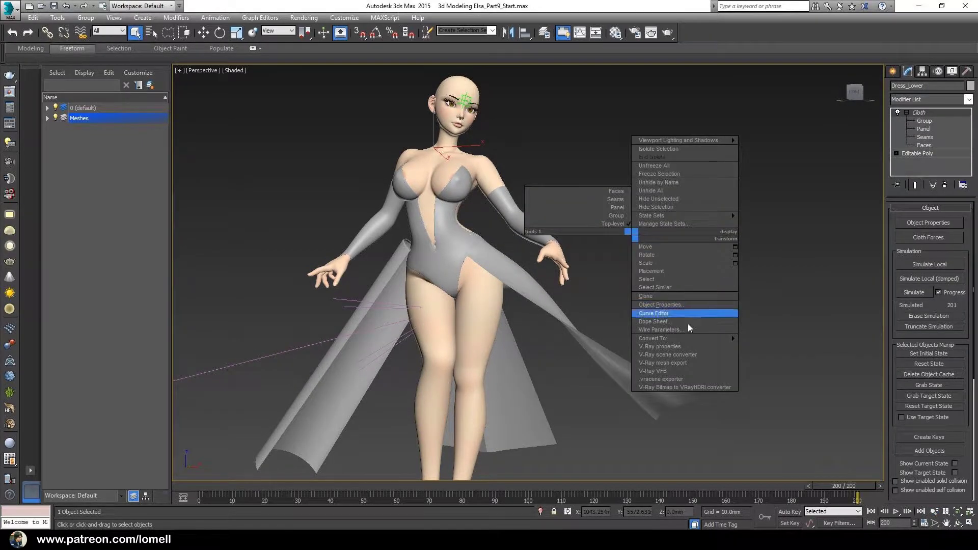
left_click(774, 348)
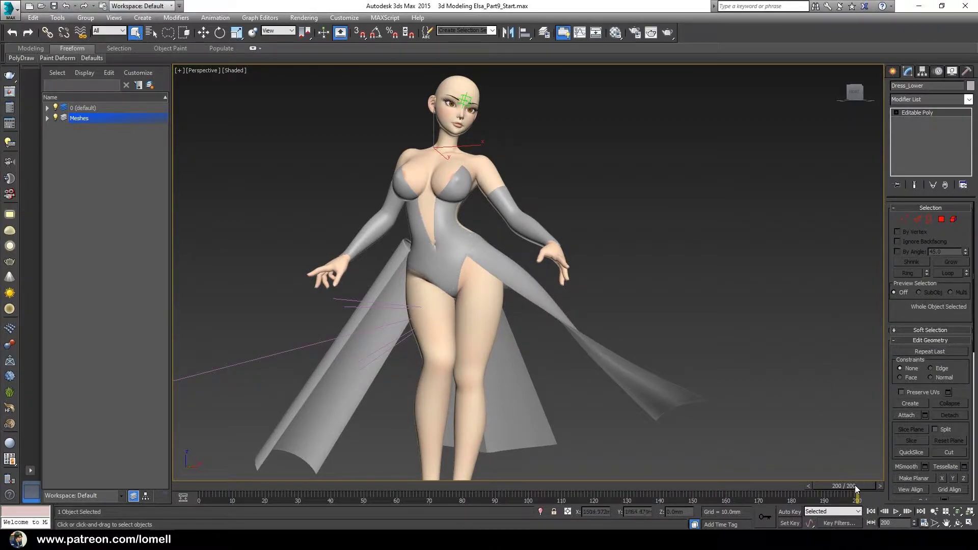
Scrub back to frame 0 and orbit to the side to check the frozen dress.
mouse_move(841, 486)
left_mouse_down()
mouse_move(178, 487)
mouse_move(579, 470)
left_mouse_up()
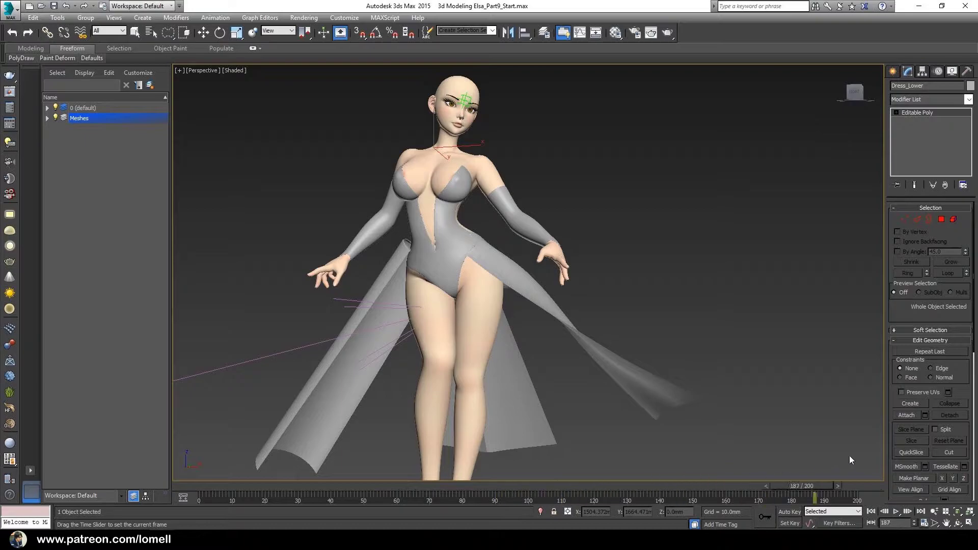
mouse_move(579, 470)
middle_mouse_down("alt")
mouse_move(589, 413)
mouse_move(632, 369)
mouse_move(530, 387)
mouse_move(563, 323)
mouse_move(745, 319)
mouse_move(711, 308)
mouse_move(648, 334)
mouse_move(642, 353)
middle_mouse_up("alt")
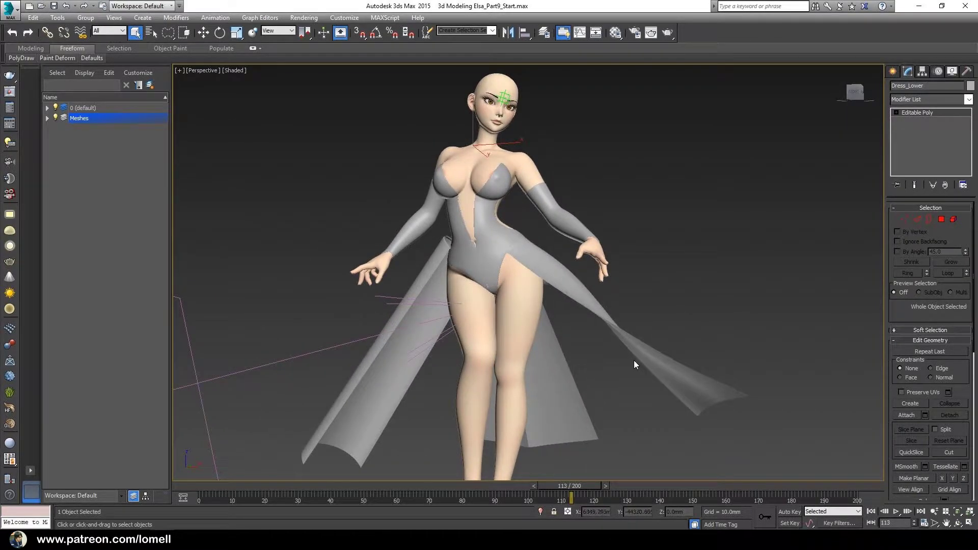
left_click(635, 360)
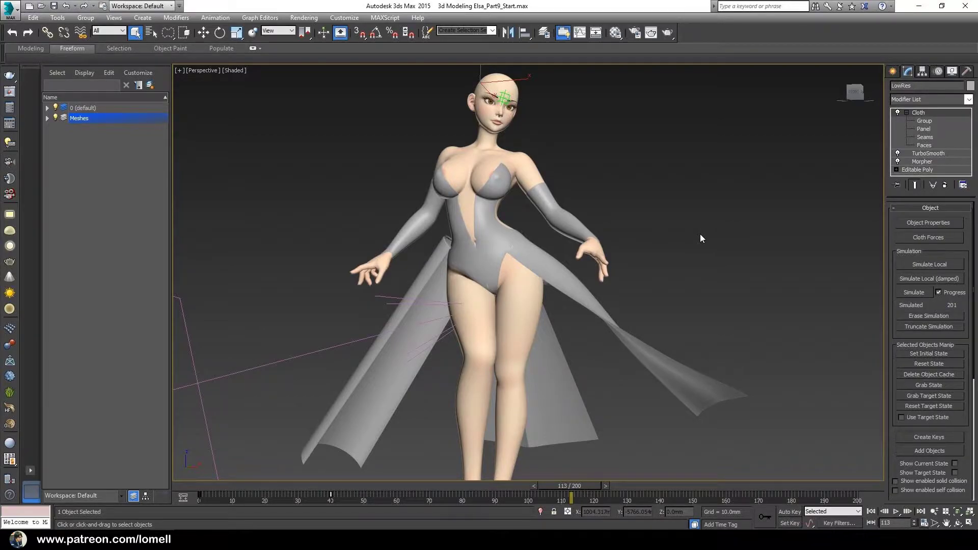
Delete the Cloth modifier from the LowRes body at frame 0.
middle_click_drag(628, 362, 444, 386, "alt")
left_click(574, 400)
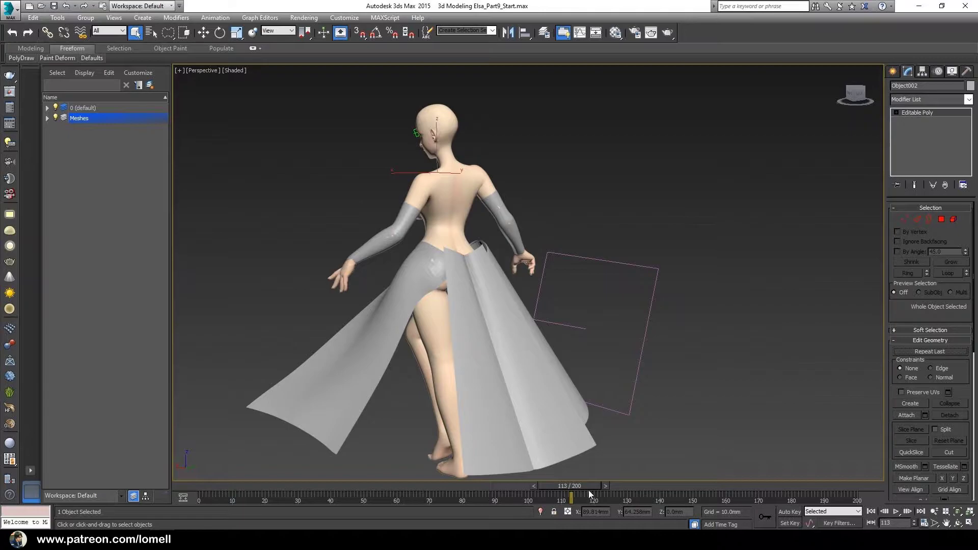
left_click_drag(566, 486, 81, 522)
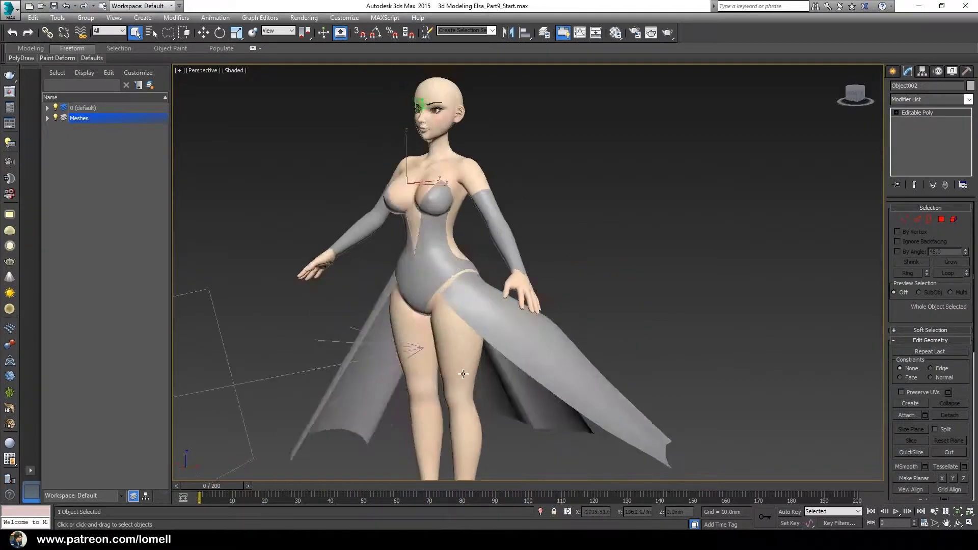
left_click(637, 357)
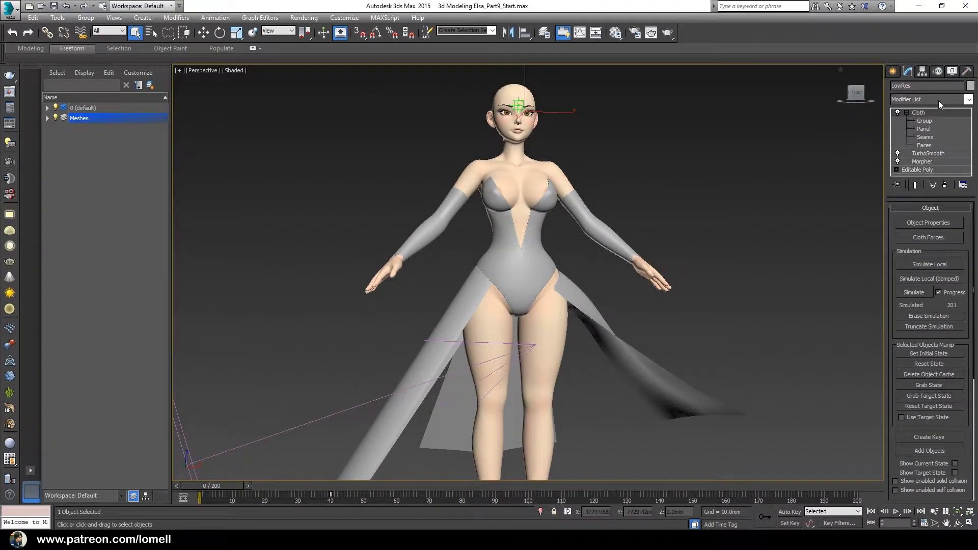
left_click(946, 186)
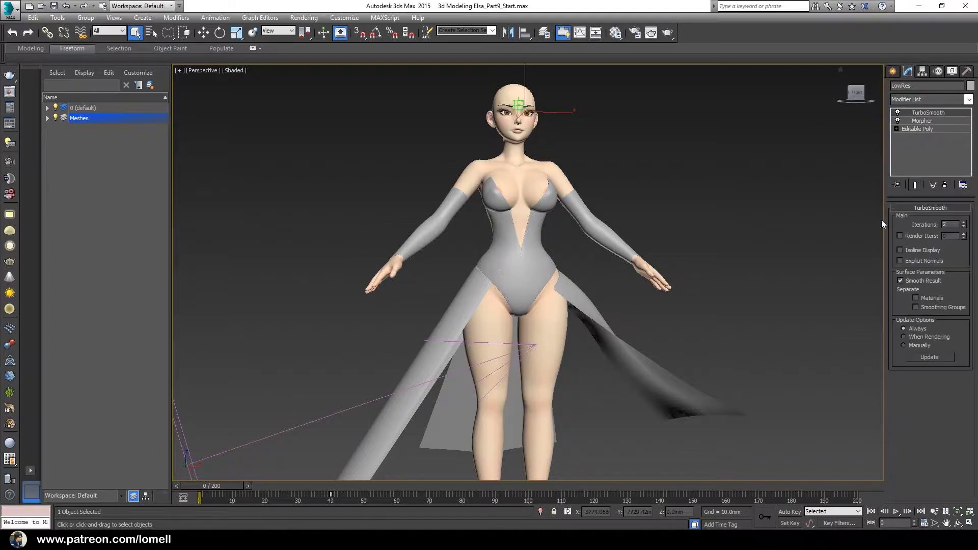
Select skirt panel Object002 and turn on Edged Faces over the shaded view.
scroll(583, 292, "up", 2)
scroll(564, 311, "up", 2)
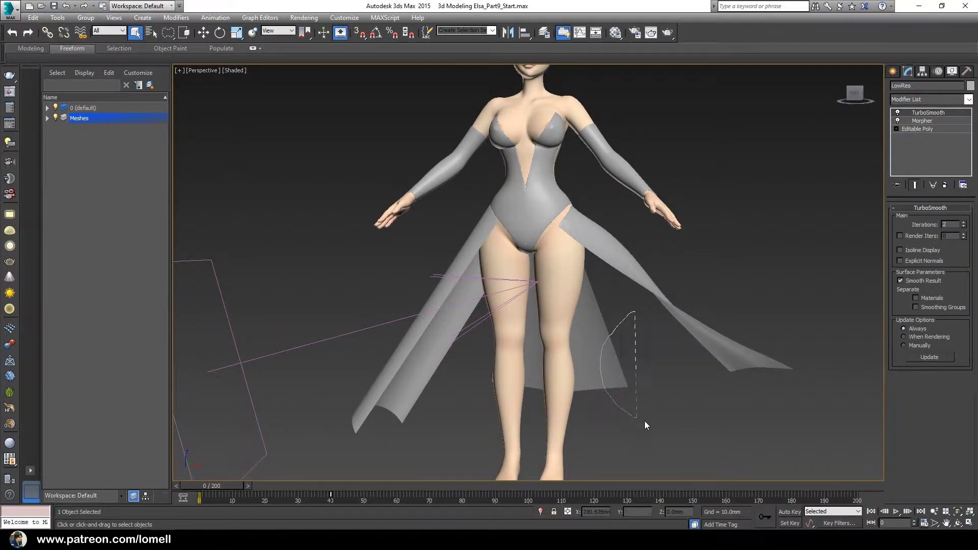
left_click_drag(607, 393, 681, 406)
mouse_move(533, 338)
middle_mouse_down()
mouse_move(533, 379)
mouse_move(555, 355)
mouse_move(626, 359)
middle_mouse_up()
key("F4")
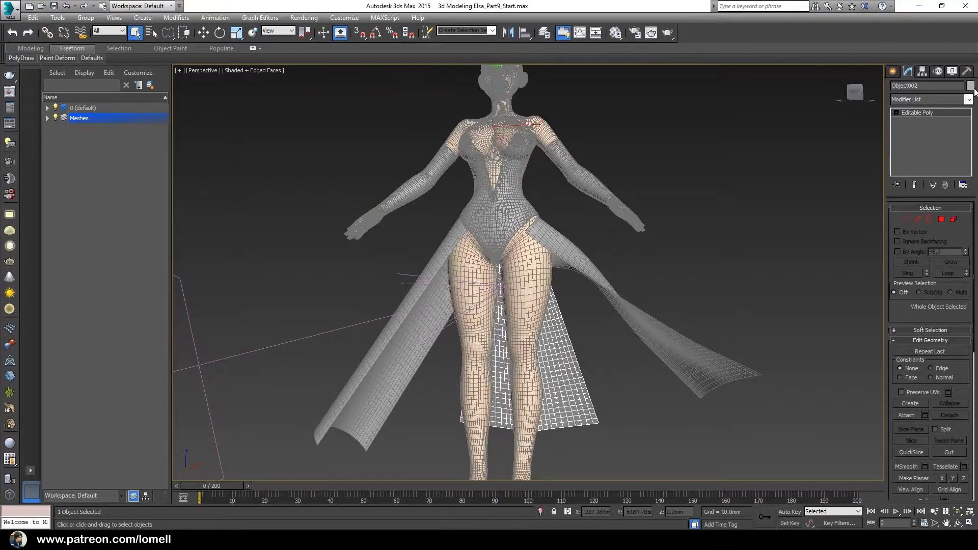
Add a Cloth modifier to Object002 and set it as Polyester cloth.
left_click(969, 99)
scroll(970, 150, "down", 2)
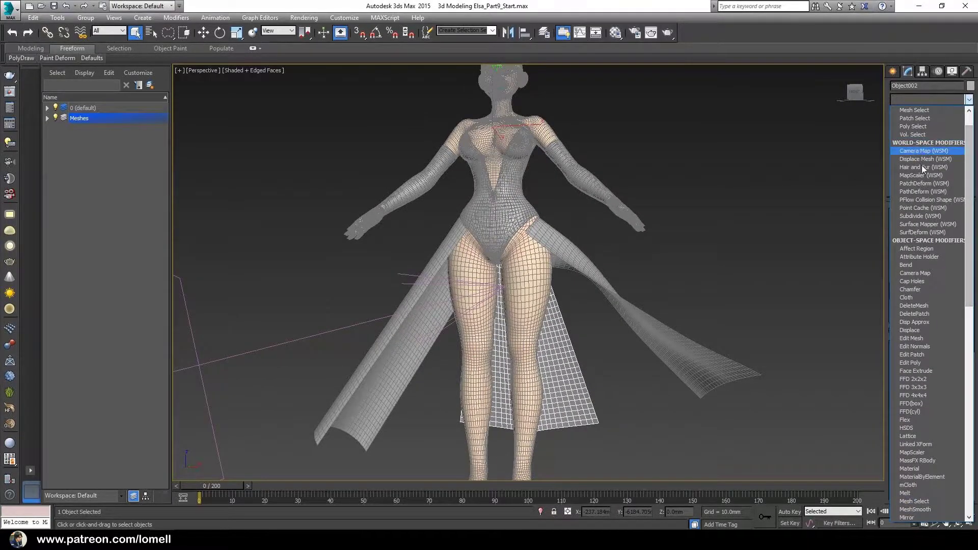
left_click(910, 298)
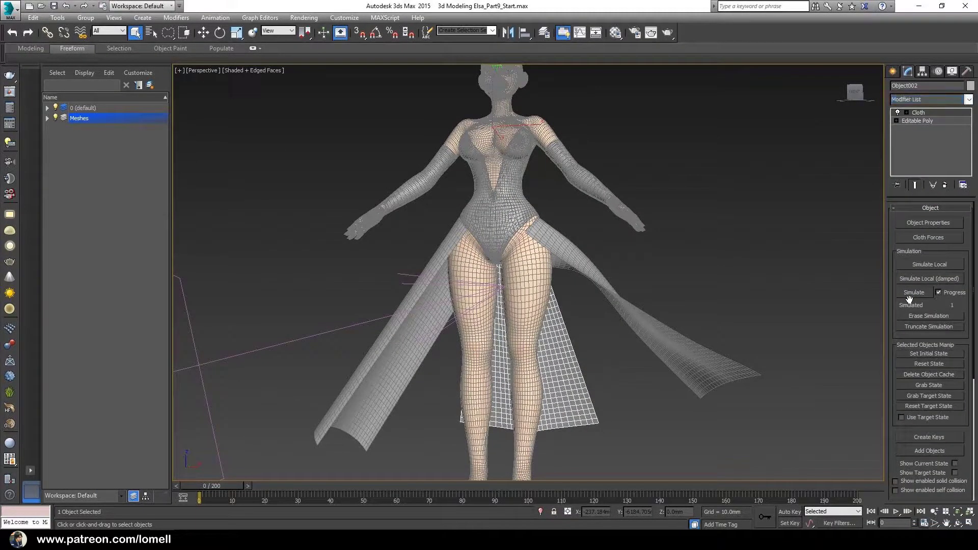
left_click(905, 226)
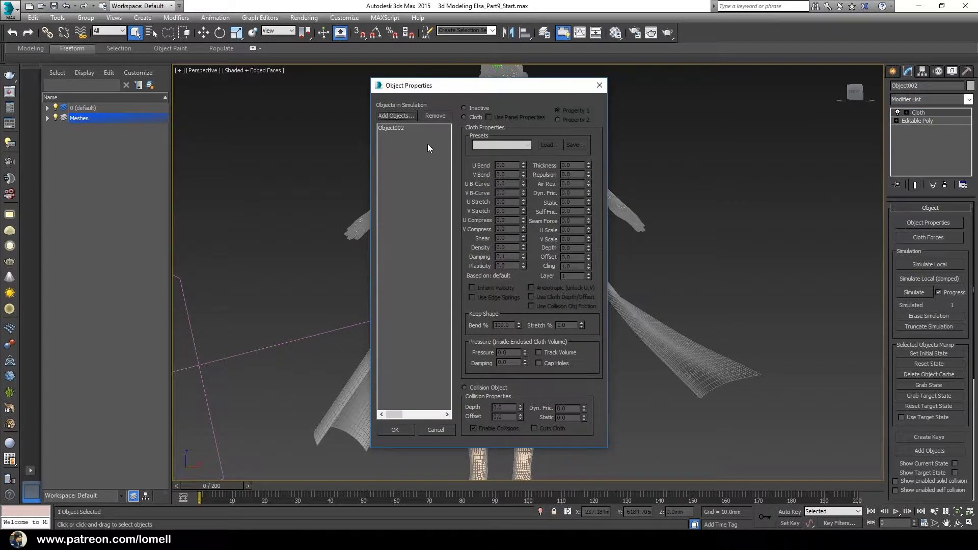
left_click(387, 128)
left_click(466, 116)
left_click(490, 145)
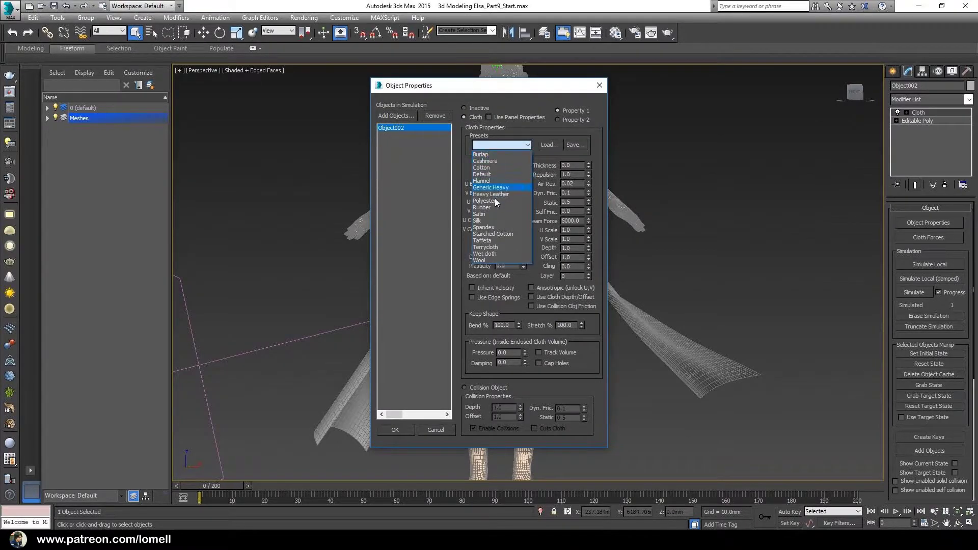
left_click(486, 202)
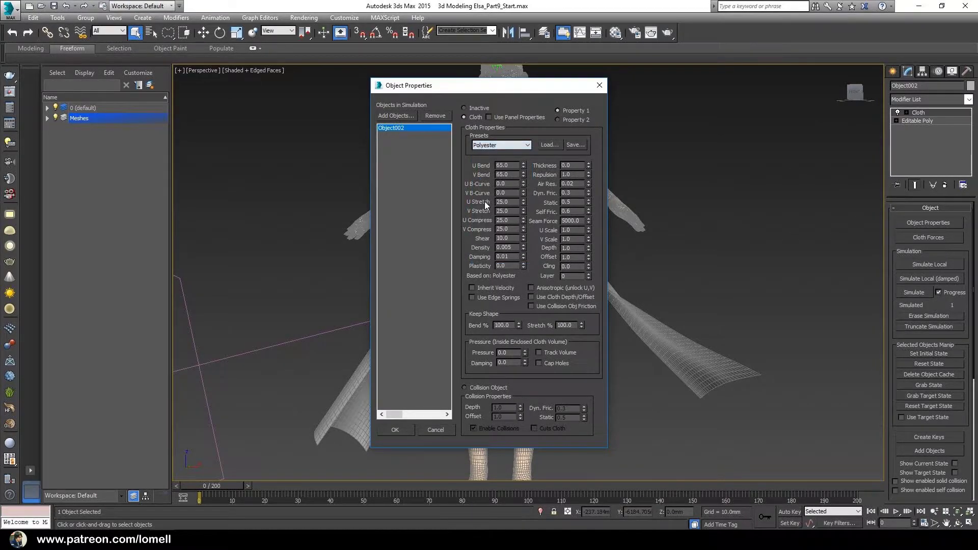
Add LowRes and Dress_Lower to the simulation as collision objects.
left_click(385, 115)
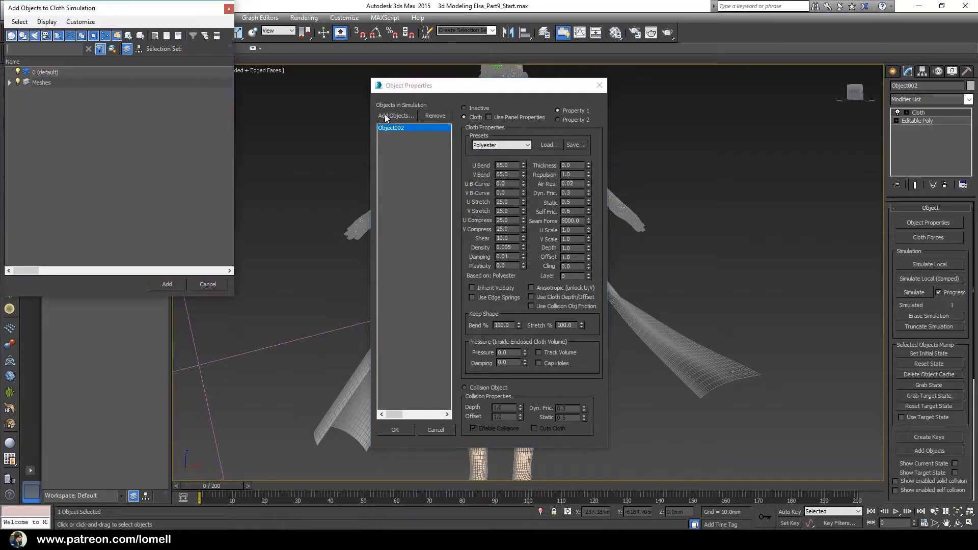
left_click(10, 83)
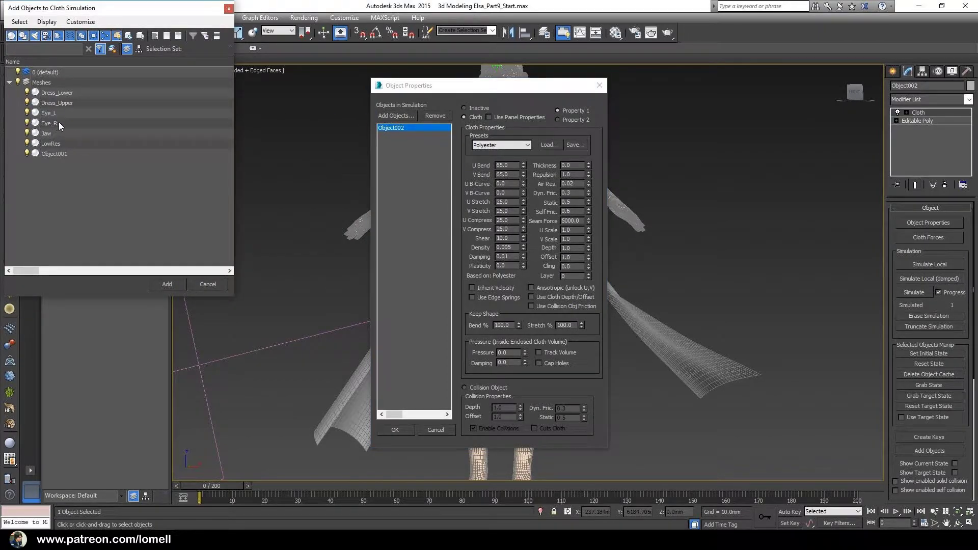
left_click(56, 145)
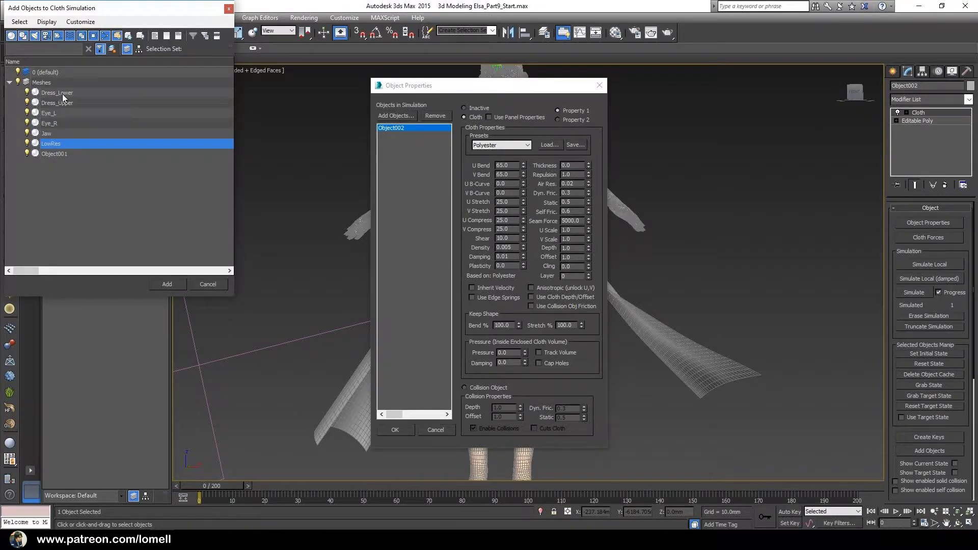
left_click(58, 93, "ctrl")
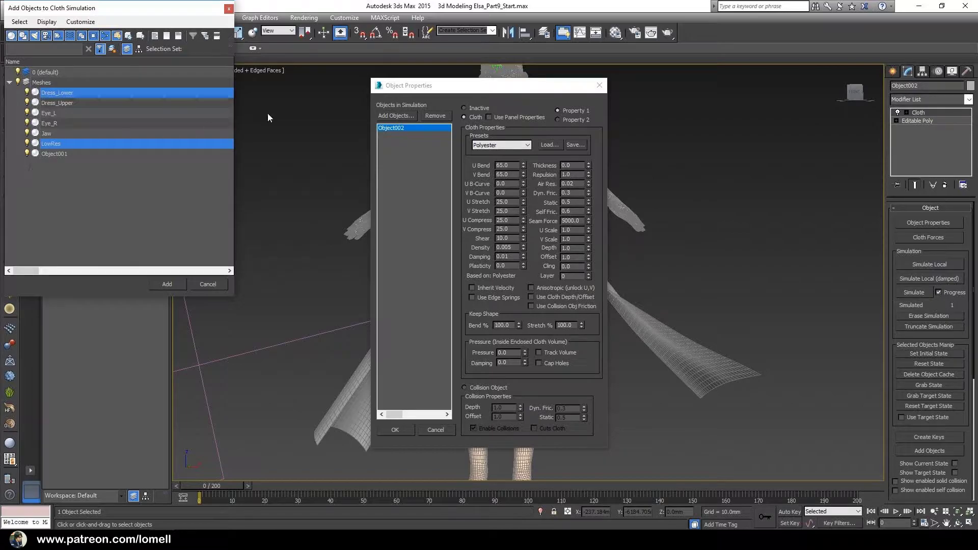
left_click(167, 285)
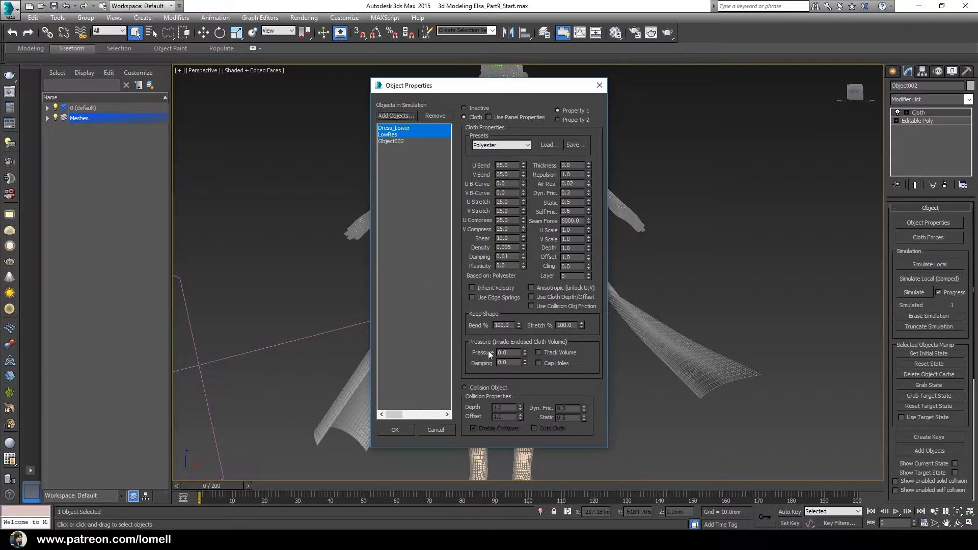
left_click(475, 388)
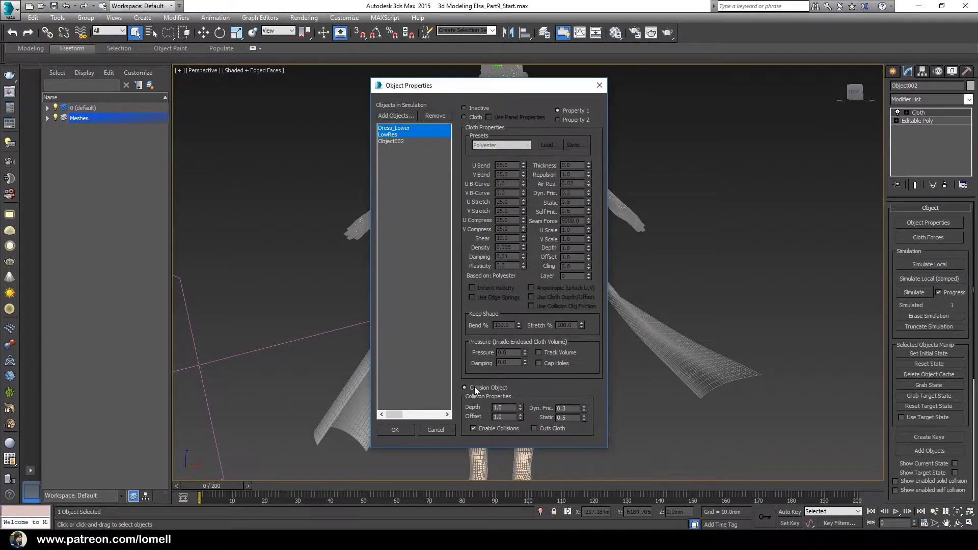
left_click(389, 433)
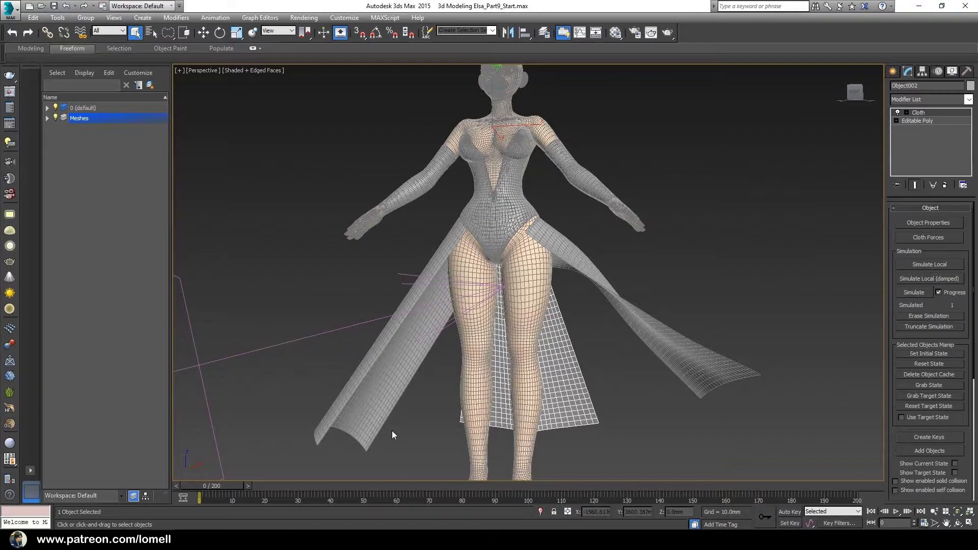
Set Dress_Lower and LowRes as collision objects and Object002 as Polyester cloth.
left_click(820, 153)
left_click_drag(581, 342, 625, 449)
left_click(917, 223)
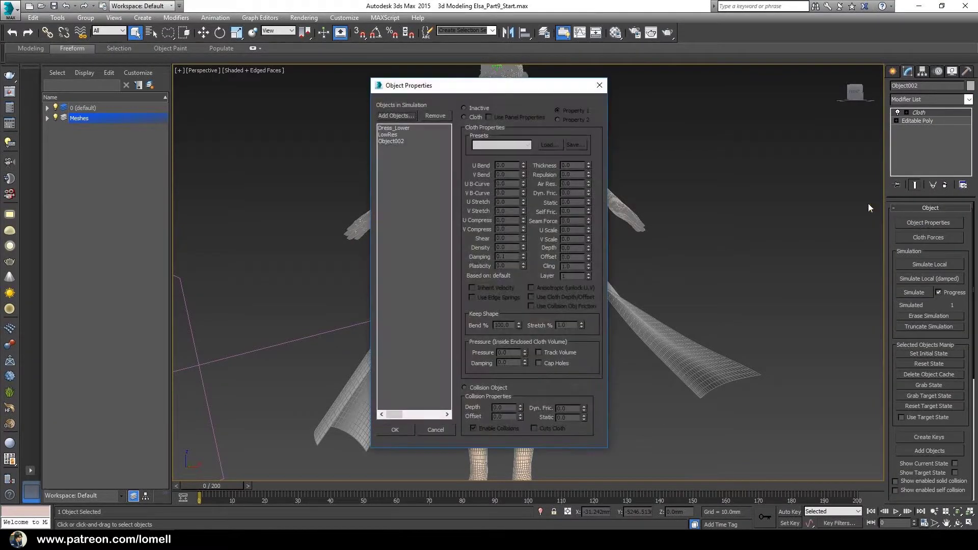
left_click_drag(387, 136, 393, 132)
left_click(496, 389)
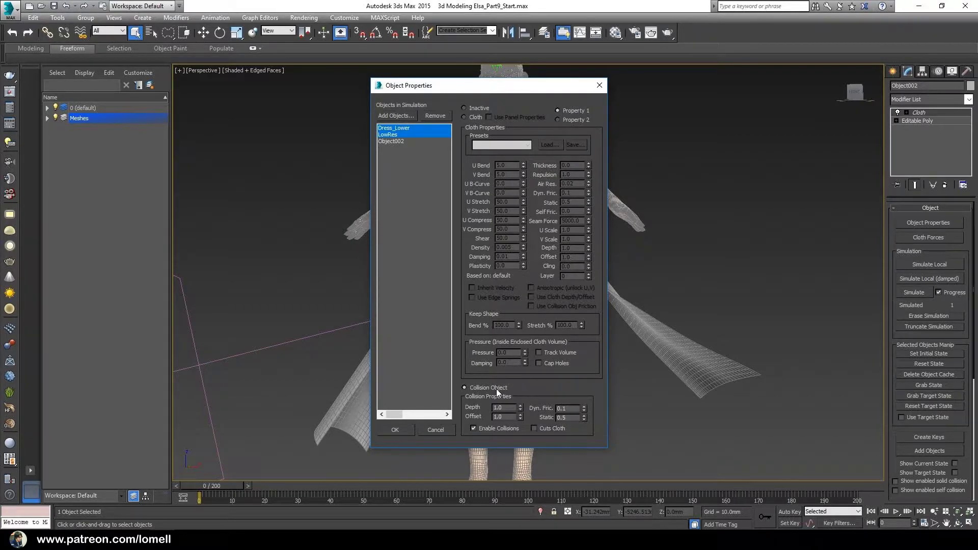
left_click(400, 142)
left_click(463, 117)
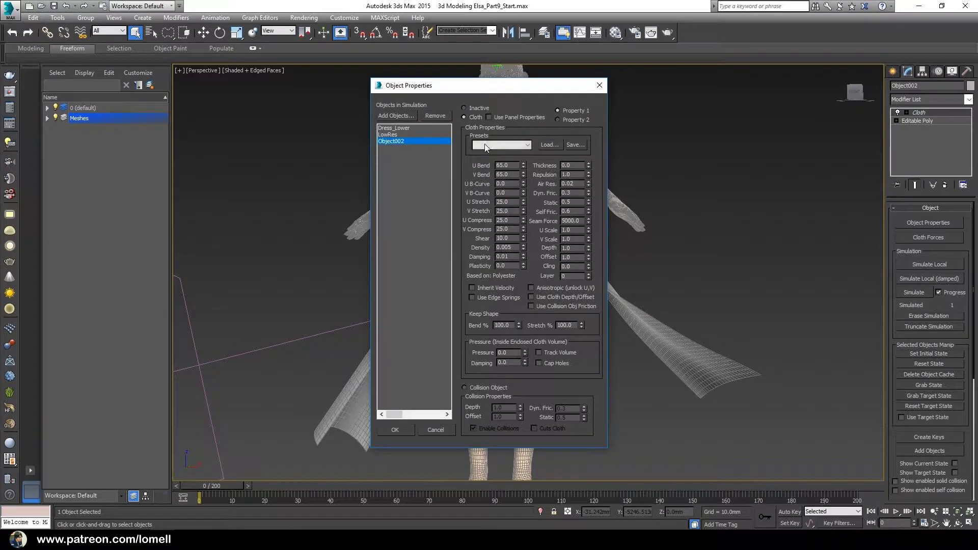
left_click(485, 147)
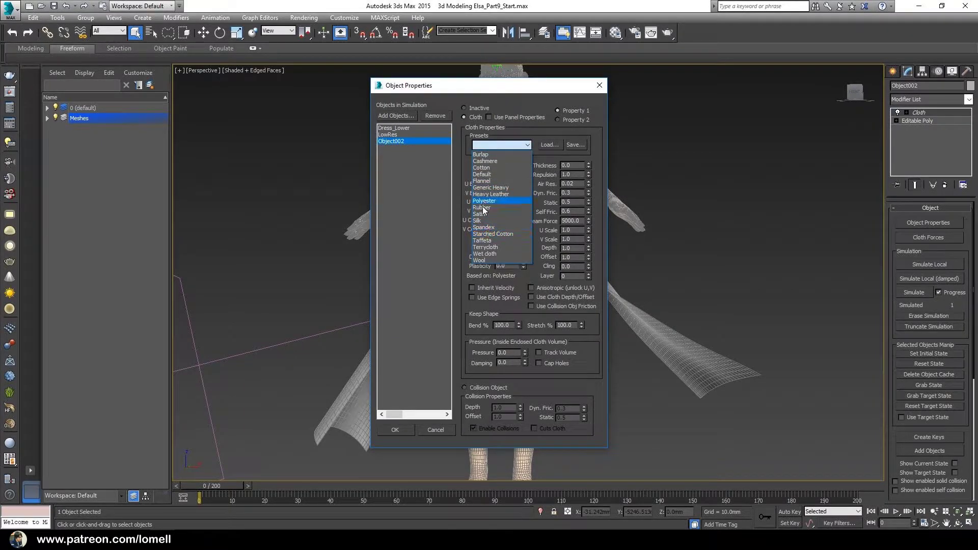
left_click(486, 202)
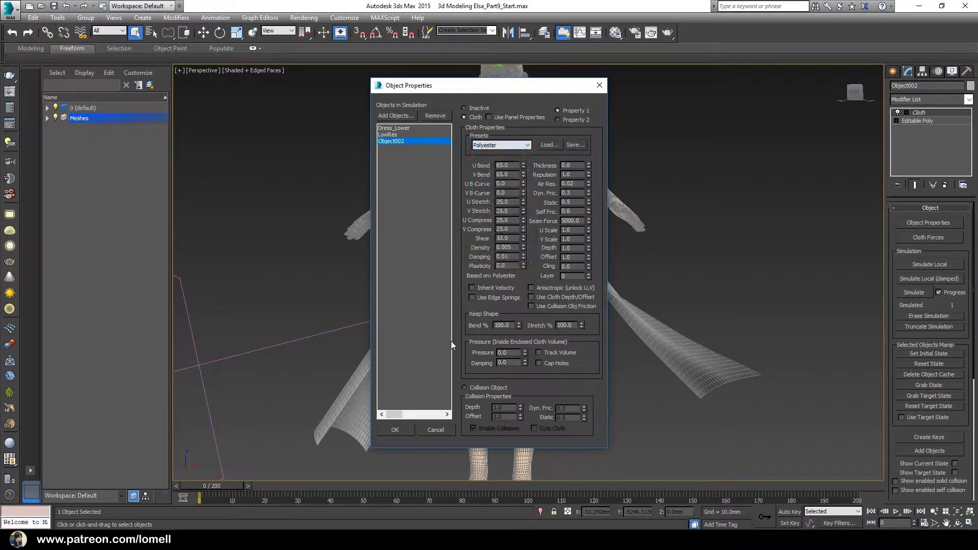
left_click(398, 430)
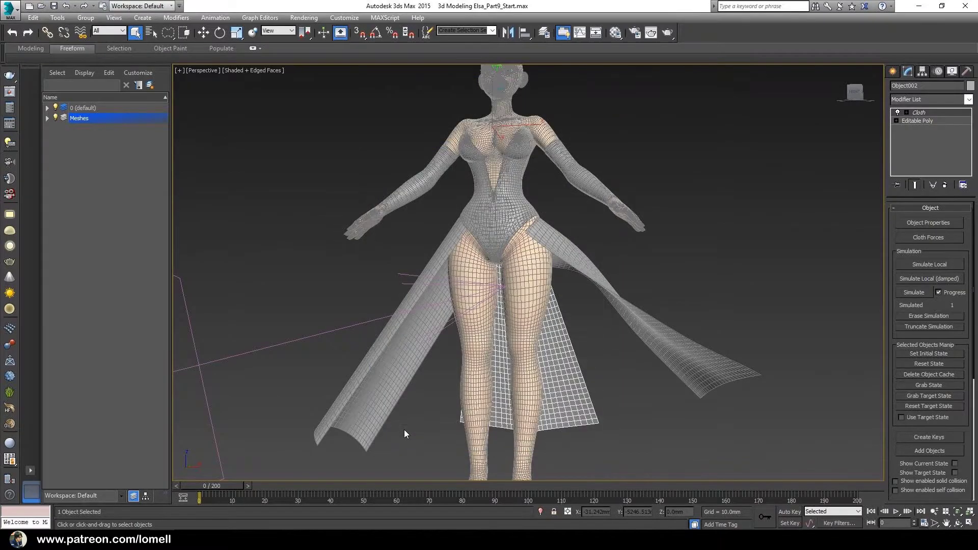
Reopen Cloth Object Properties on the back panel to verify LowRes's collision settings.
left_click(614, 349)
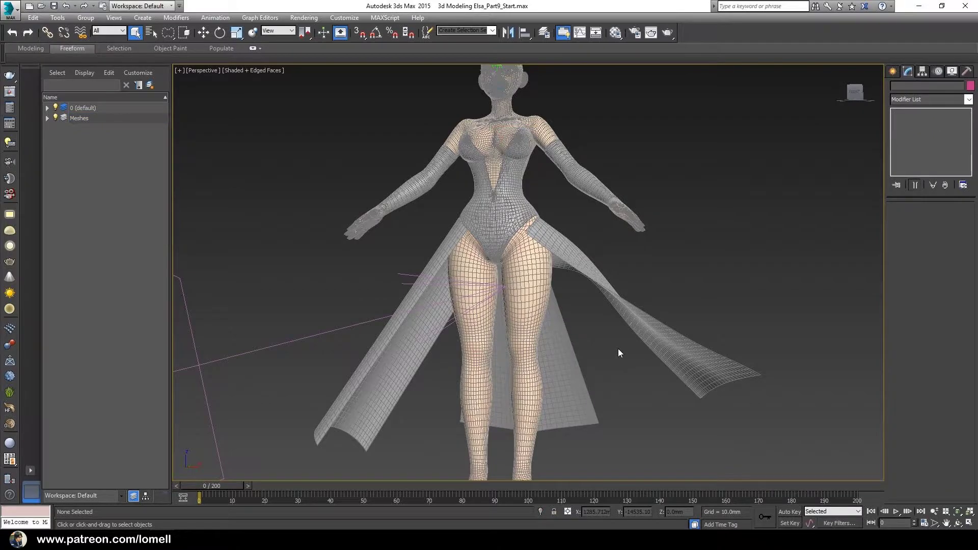
left_click(583, 431)
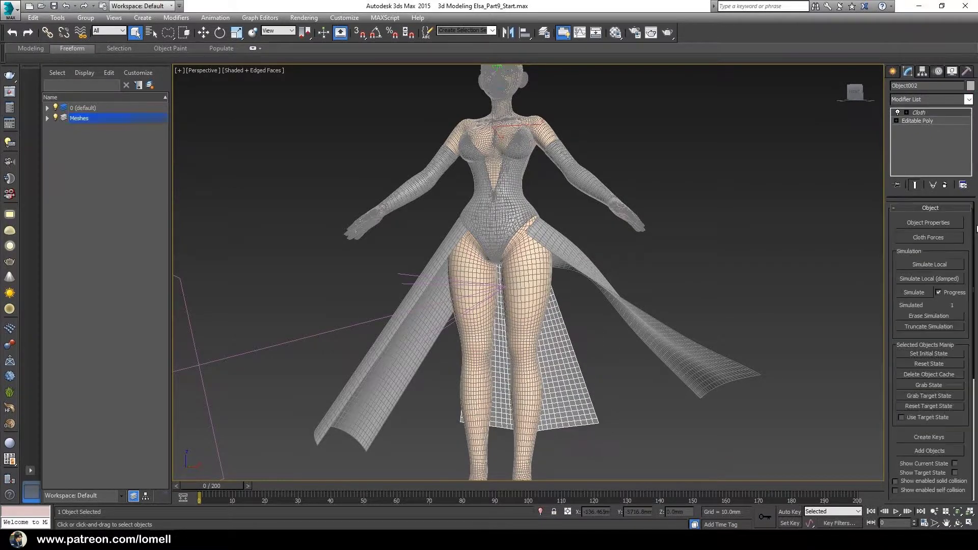
left_click(946, 223)
left_click(391, 136)
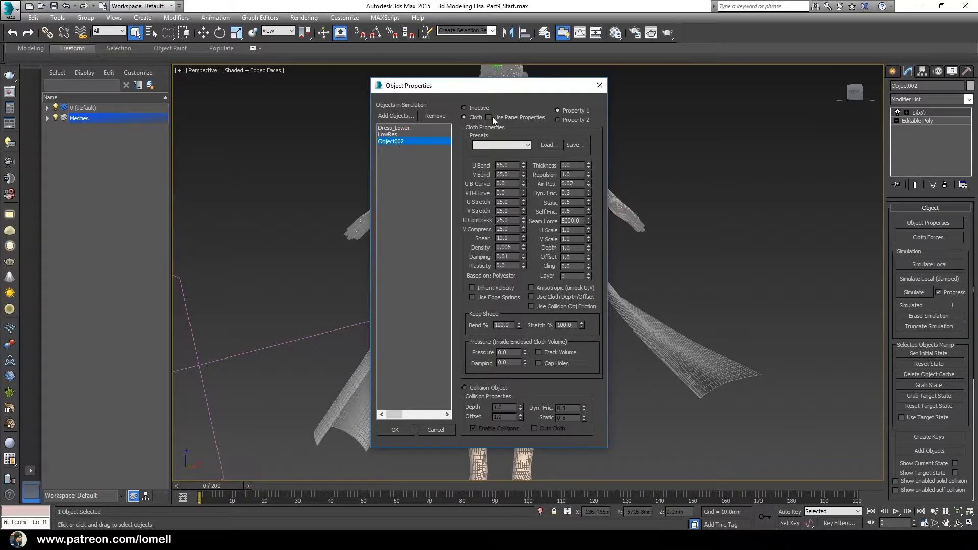
left_click(396, 430)
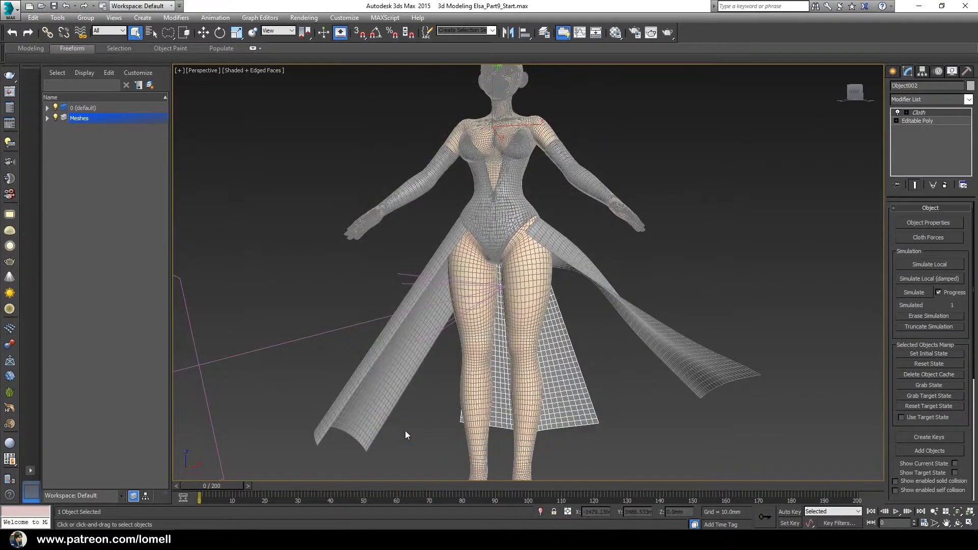
mouse_move(587, 314)
middle_mouse_down()
mouse_move(591, 334)
mouse_move(615, 252)
mouse_move(622, 264)
middle_mouse_up()
scroll(571, 320, "up", 2)
scroll(564, 301, "up", 2)
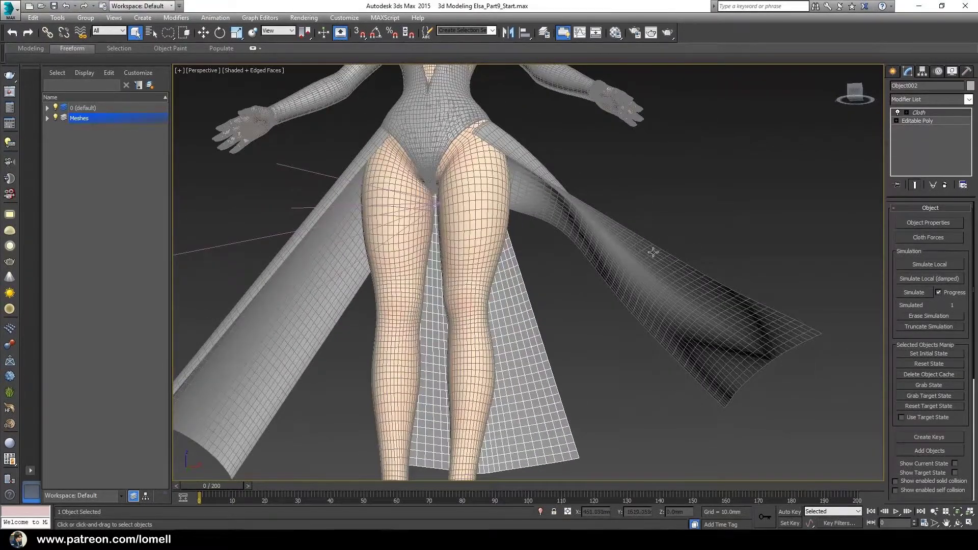
left_click(674, 336)
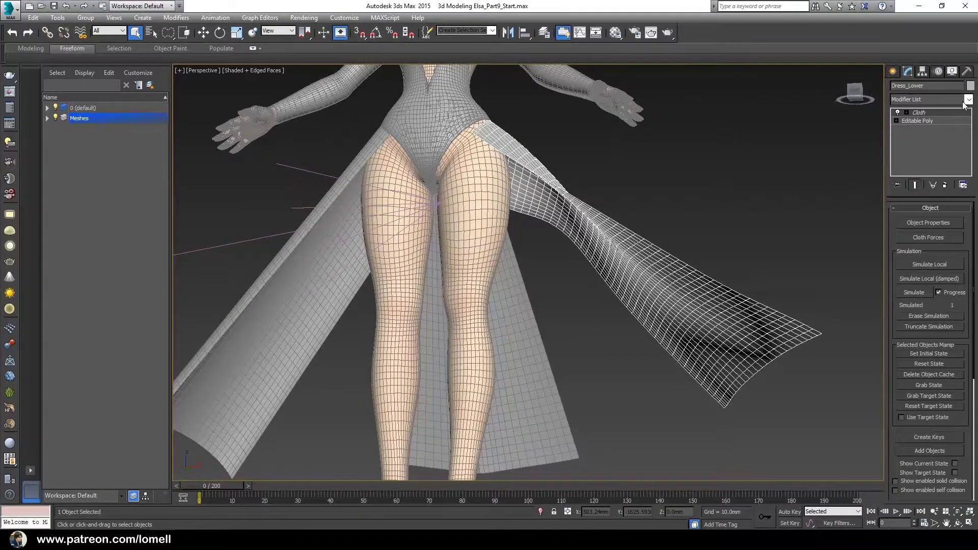
Add a Shell to Dress_Lower's Editable Poly with 0mm outer and 1mm inner amount.
left_click(948, 121)
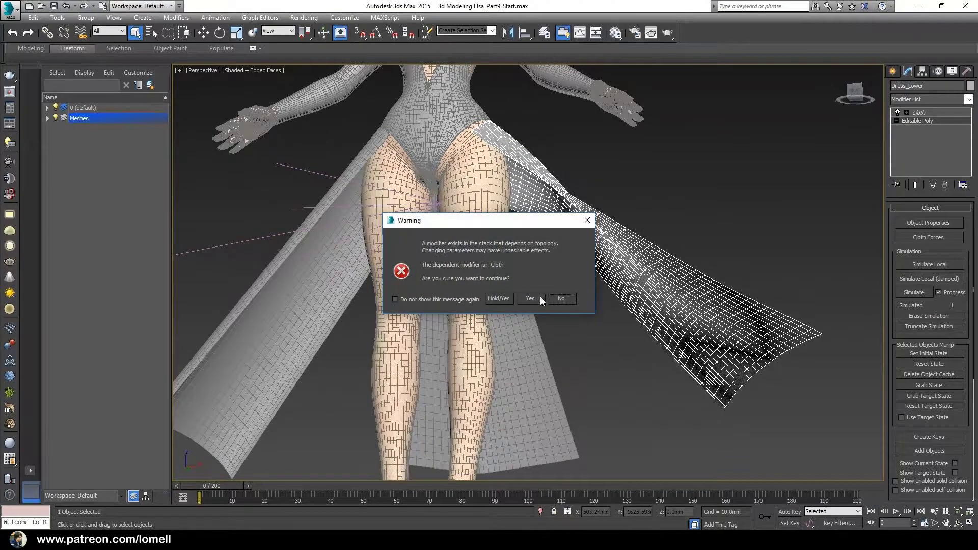
left_click(530, 299)
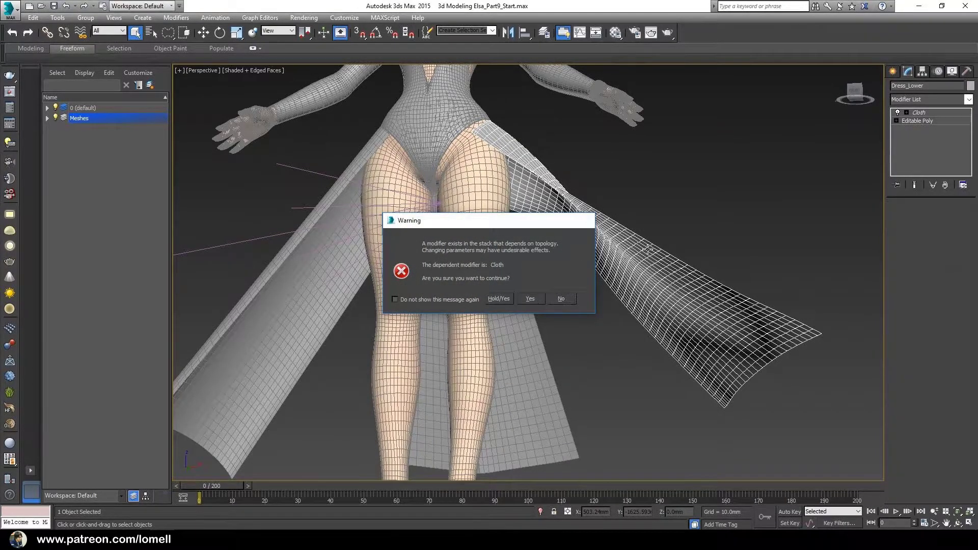
left_click(968, 101)
scroll(970, 260, "down", 5)
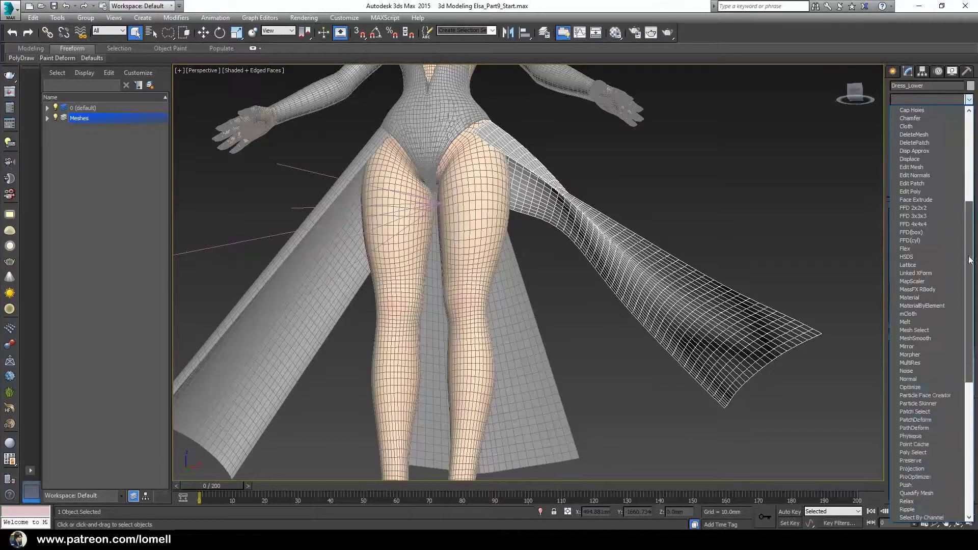
scroll(970, 259, "down", 12)
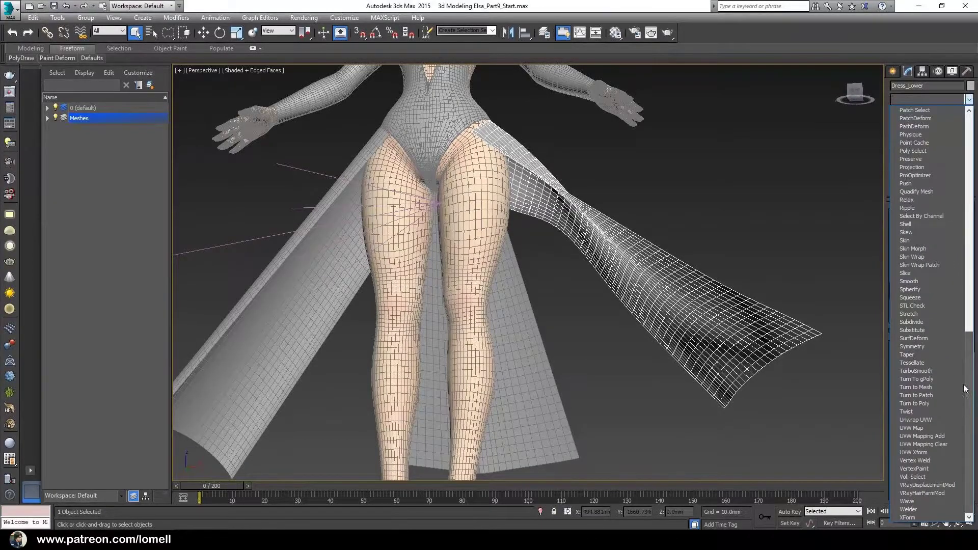
left_click(924, 225)
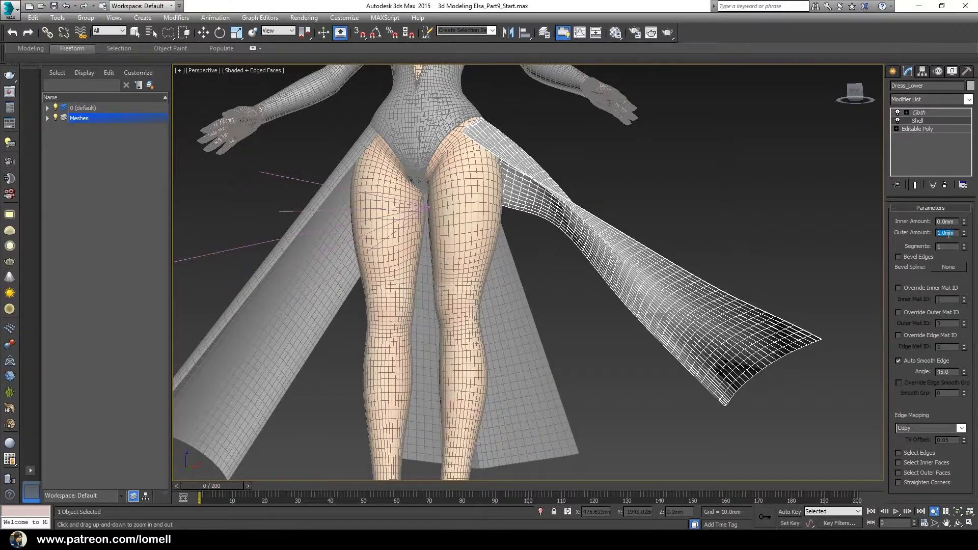
type("0")
key("Return")
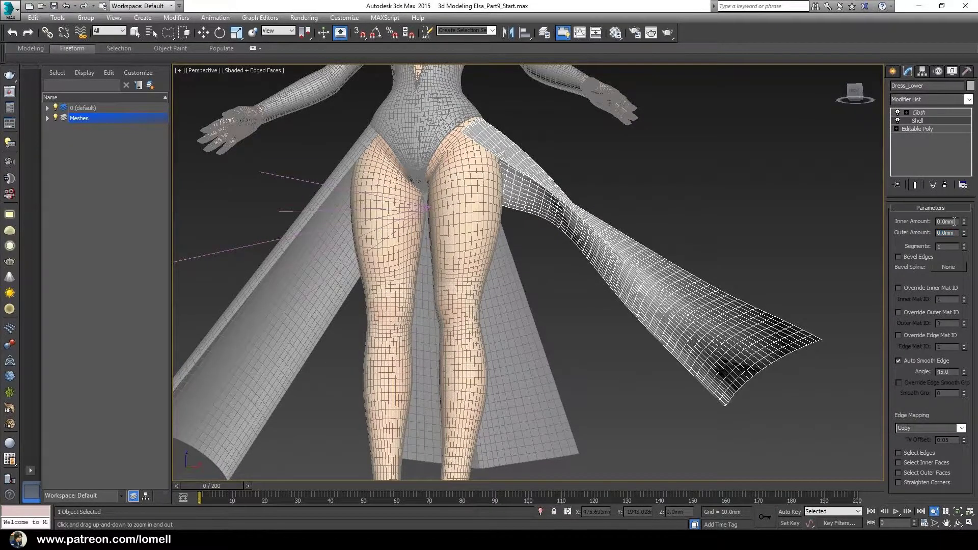
scroll(848, 204, "up", 2)
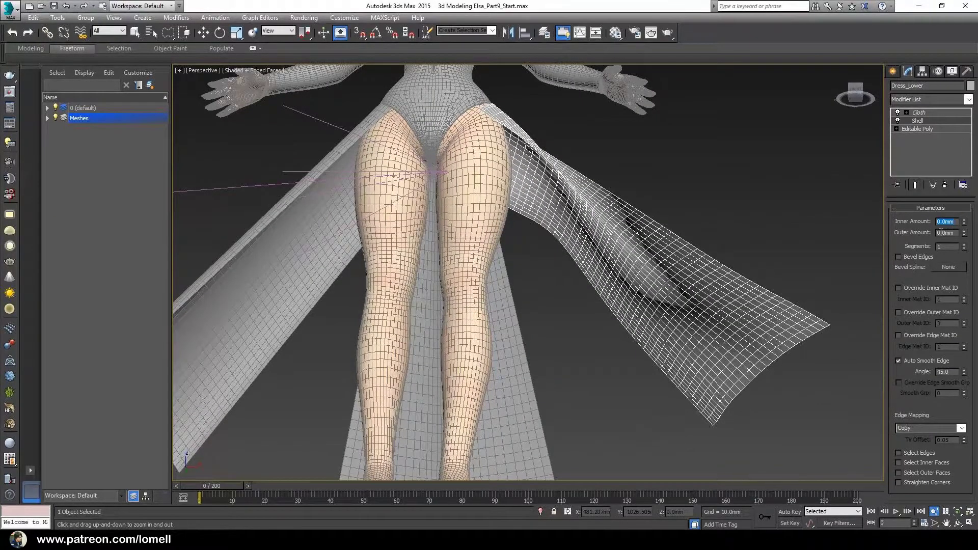
type("1")
key("Return")
Orbit and zoom in to inspect the shell's thickened edge on the dress.
middle_click_drag(651, 289, 726, 311, "alt")
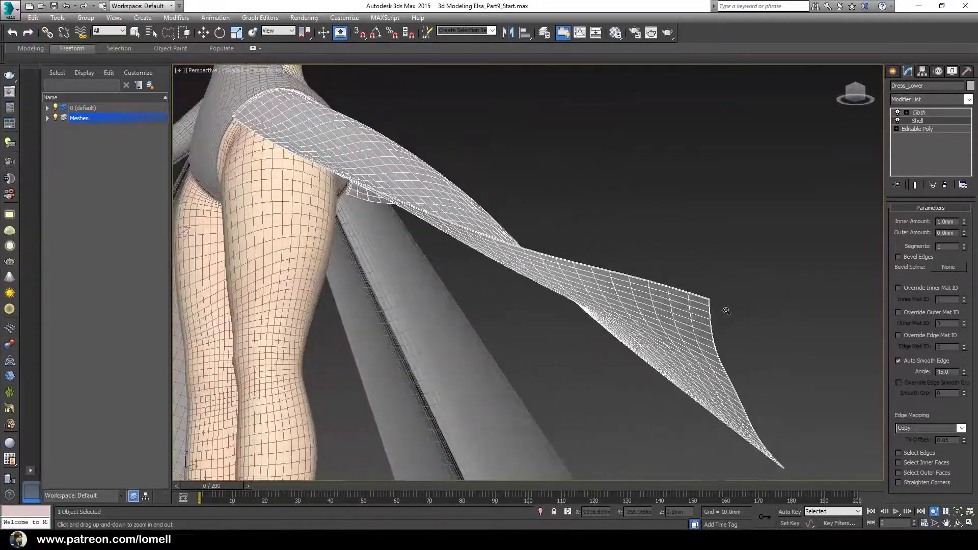
left_click_drag(726, 311, 648, 240)
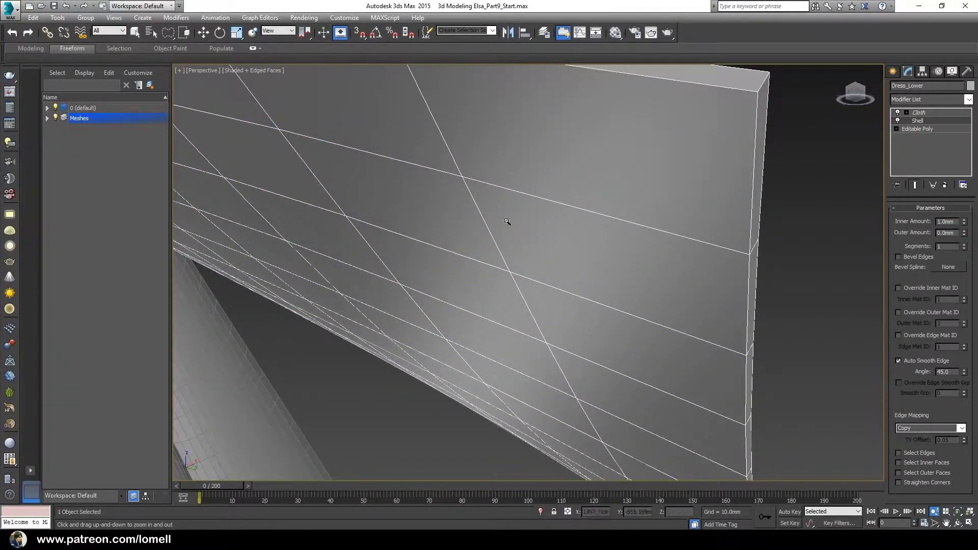
mouse_move(506, 240)
left_mouse_down()
mouse_move(440, 287)
mouse_move(513, 313)
left_mouse_up()
key("q")
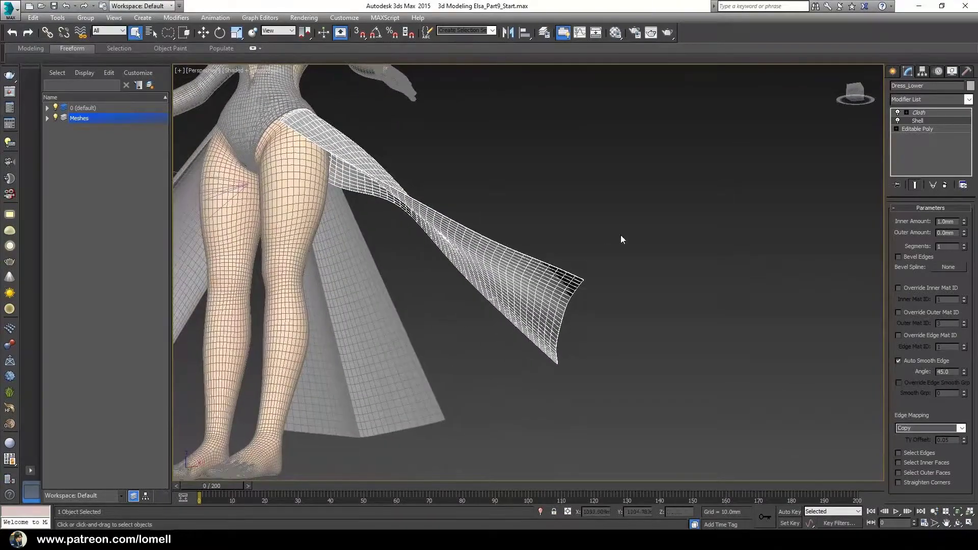
left_click(749, 260)
mouse_move(750, 258)
middle_mouse_down("alt")
mouse_move(555, 332)
mouse_move(631, 339)
middle_mouse_up("alt")
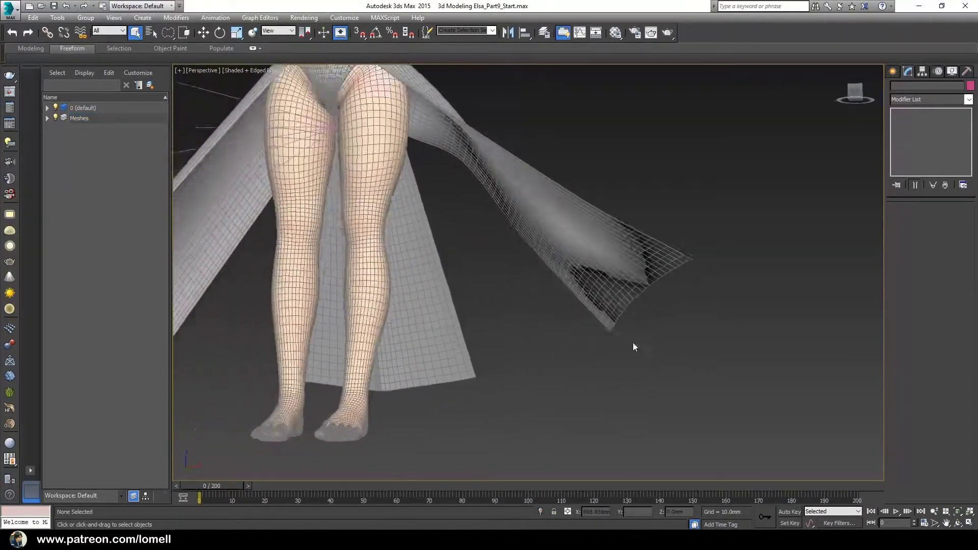
scroll(633, 341, "down", 3)
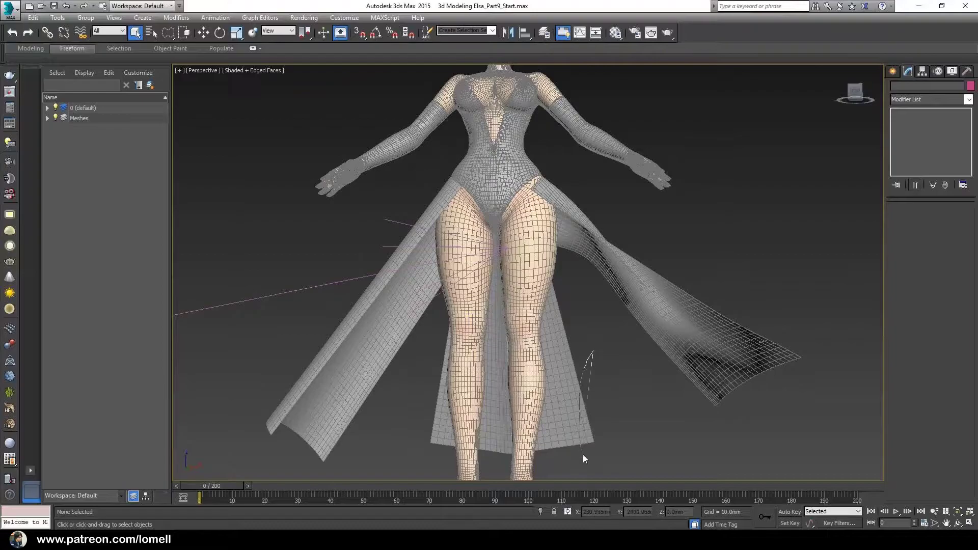
Isolate the back skirt panel Object002 and orbit around it.
left_click(578, 311)
mouse_move(577, 310)
middle_mouse_down("alt")
mouse_move(510, 326)
mouse_move(501, 284)
mouse_move(489, 328)
mouse_move(541, 457)
middle_mouse_up("alt")
scroll(501, 284, "up", 5)
left_click(541, 511)
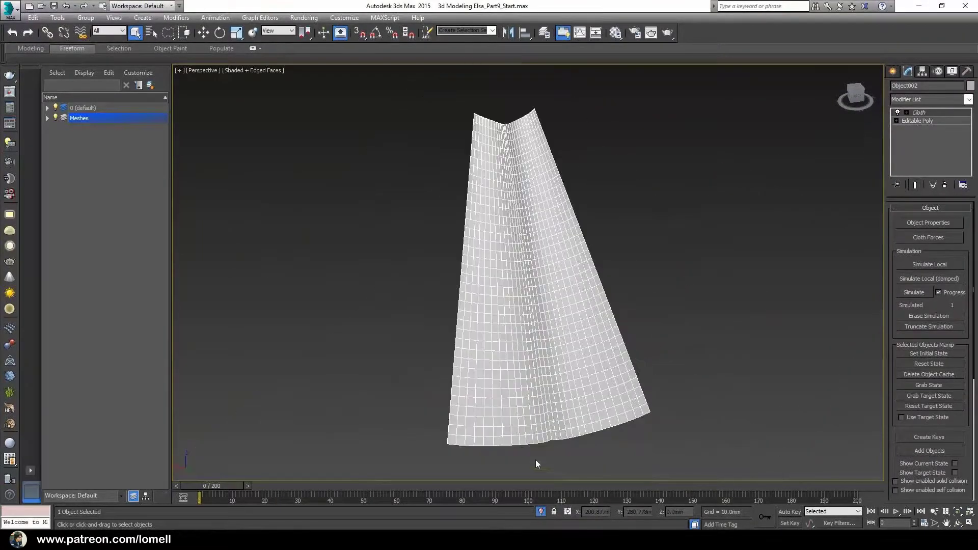
scroll(537, 463, "up", 3)
middle_click_drag(487, 339, 505, 229, "alt")
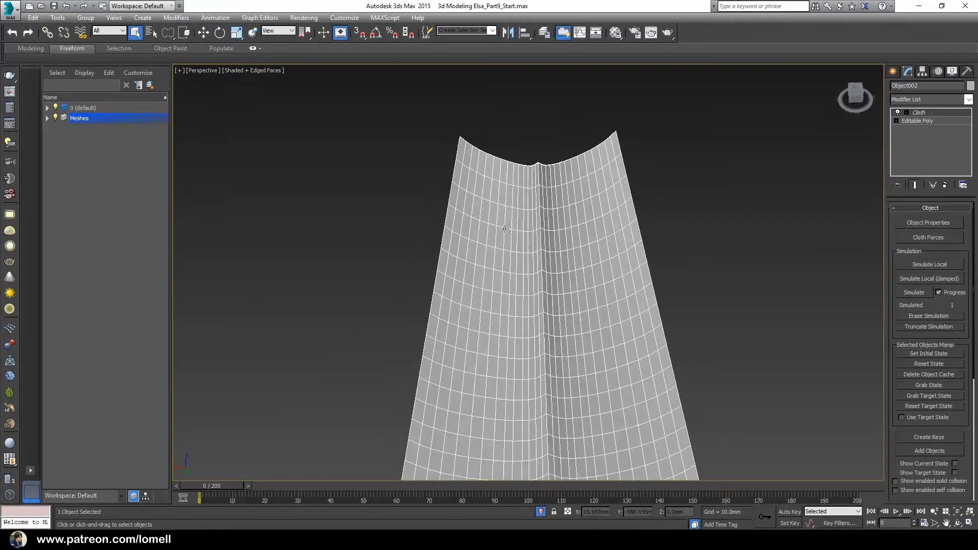
Group the skirt's top-edge vertices as 'attached to waist' in the Cloth Group level.
left_click(906, 113)
left_click(925, 121)
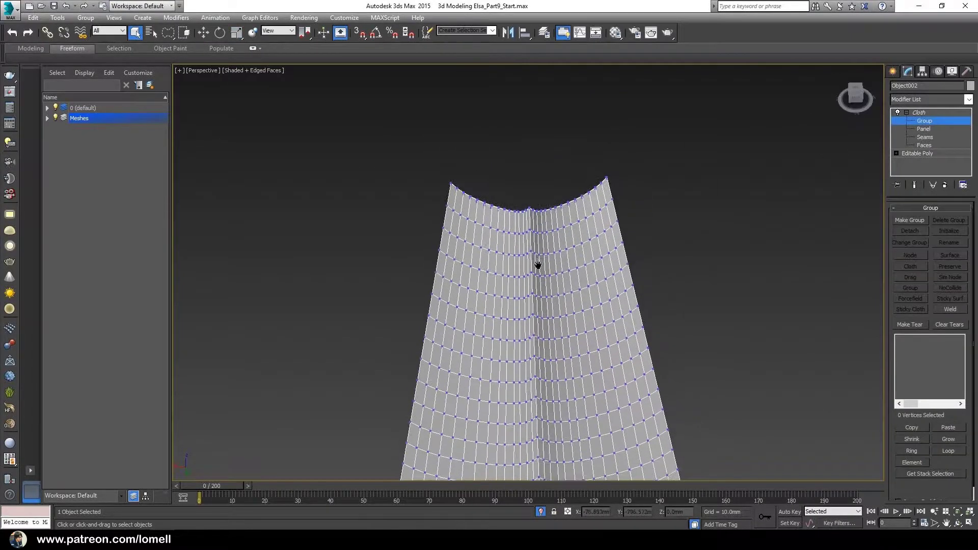
middle_click_drag(537, 266, 455, 164, "alt")
left_click_drag(488, 220, 602, 207)
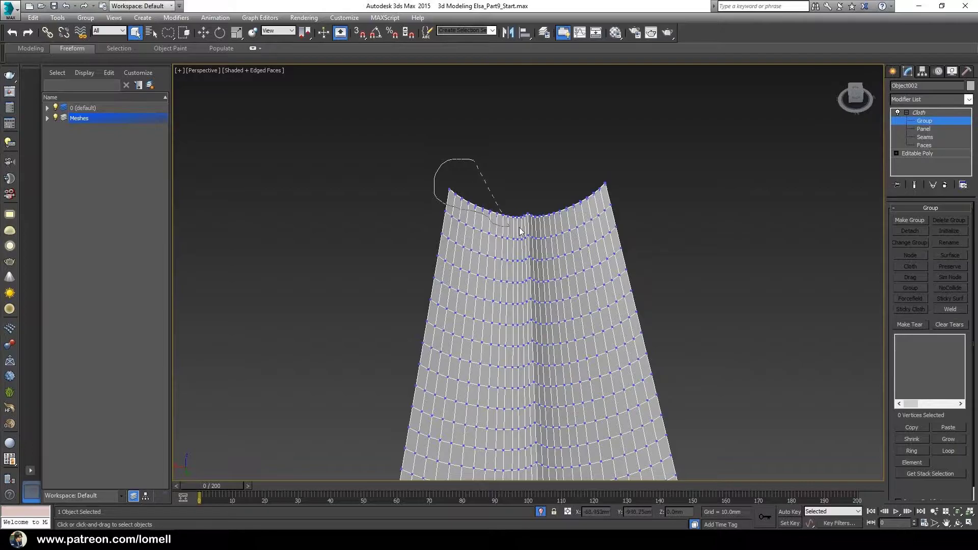
mouse_move(601, 207)
middle_mouse_down("alt")
mouse_move(661, 194)
mouse_move(642, 203)
middle_mouse_up("alt")
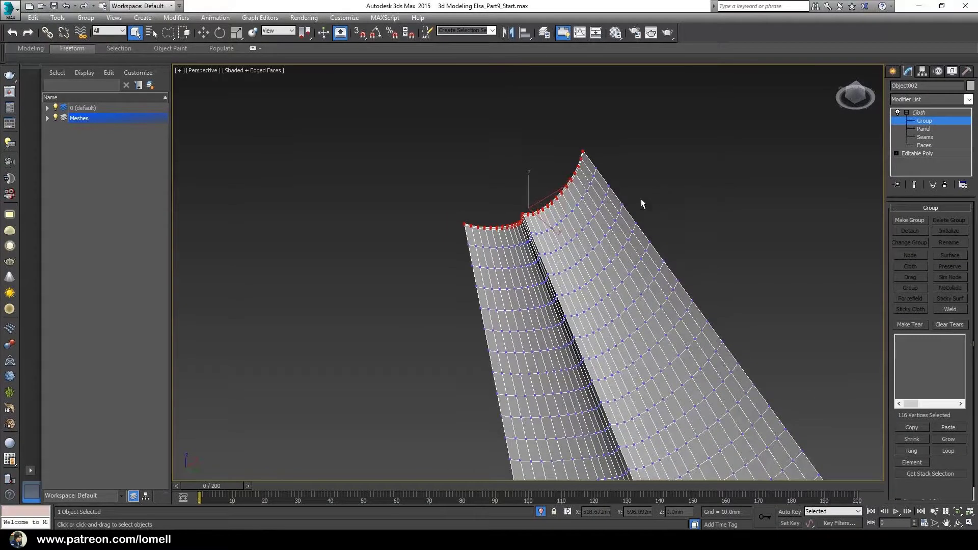
middle_click_drag(540, 170, 596, 358, "alt")
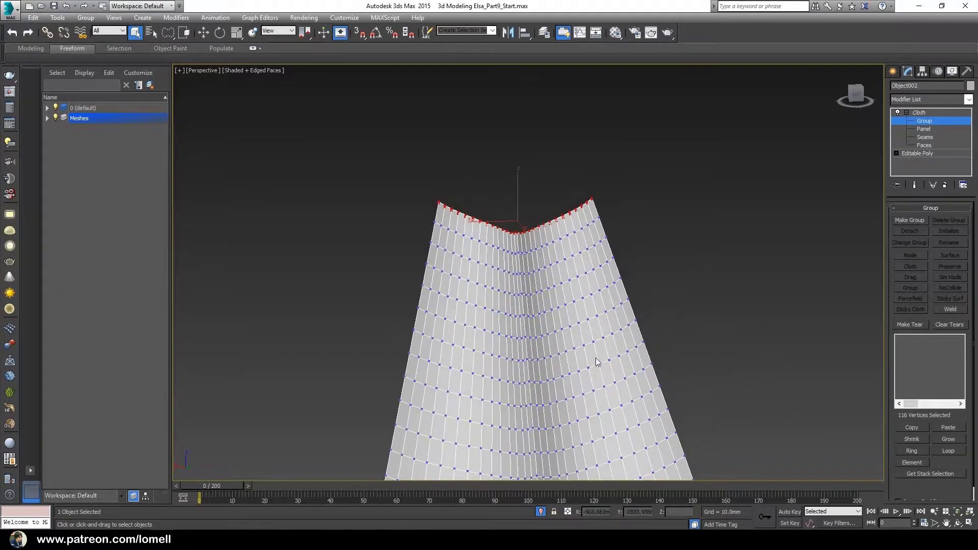
left_click(910, 221)
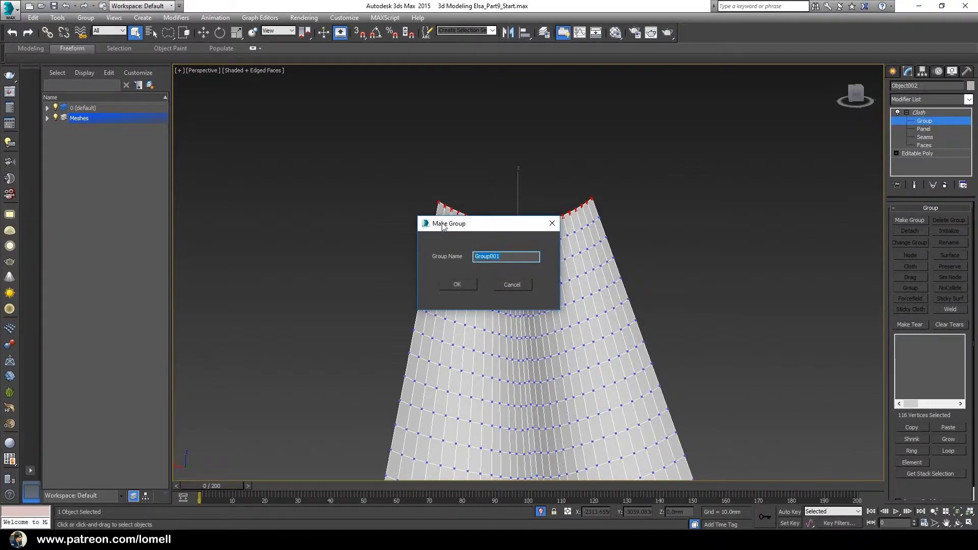
type("attached to waist")
left_click(449, 284)
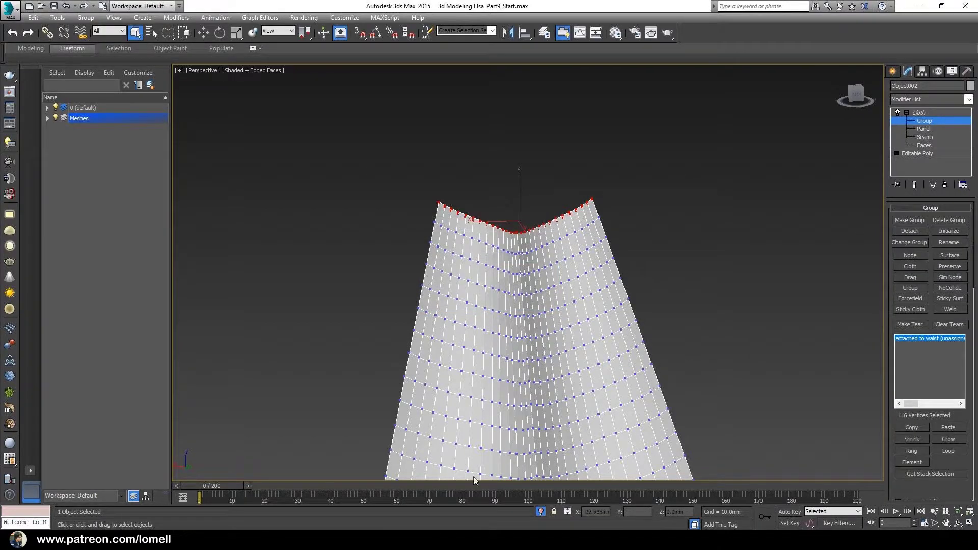
left_click(541, 512)
Bind the 'attached to waist' group to the LowRes body with Sticky Surf.
middle_click_drag(563, 251, 537, 299, "alt")
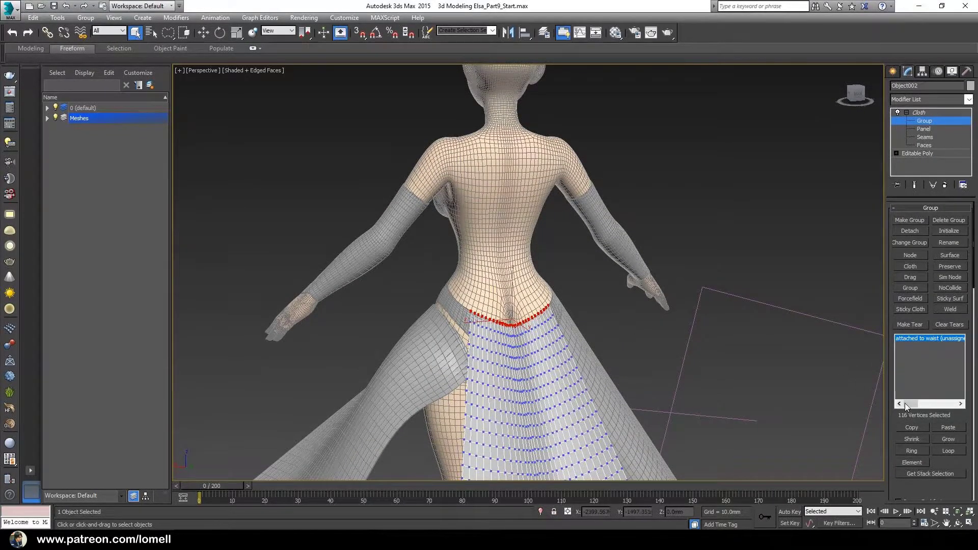
left_click_drag(906, 407, 914, 406)
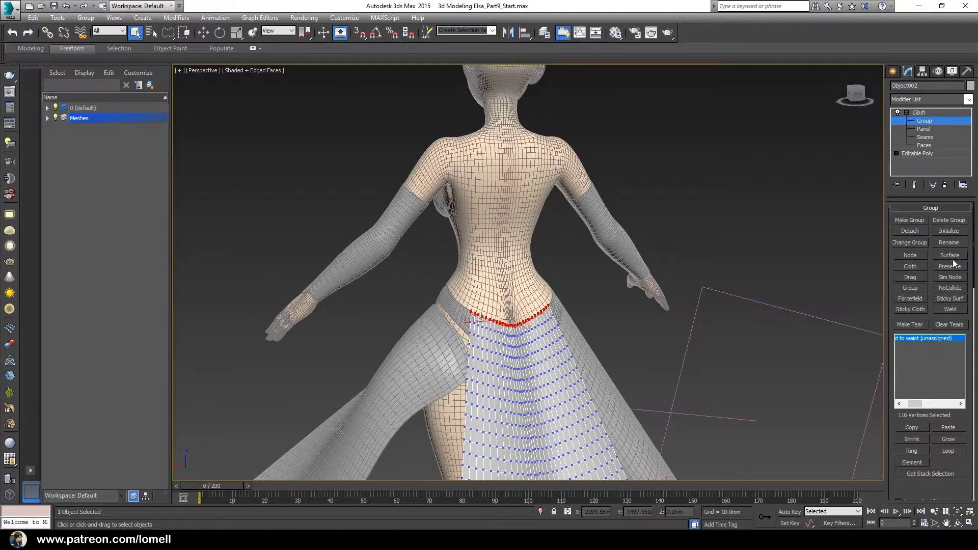
left_click(953, 299)
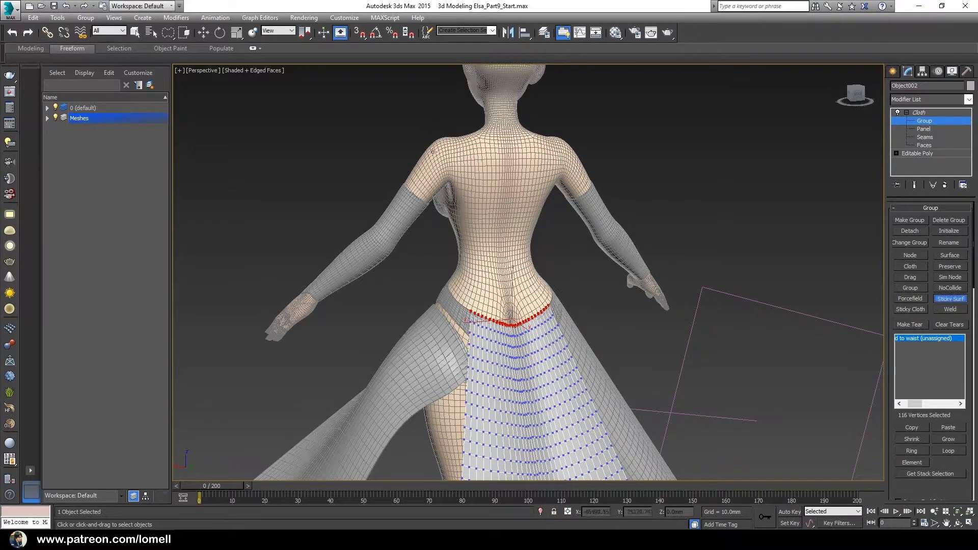
left_click(505, 178)
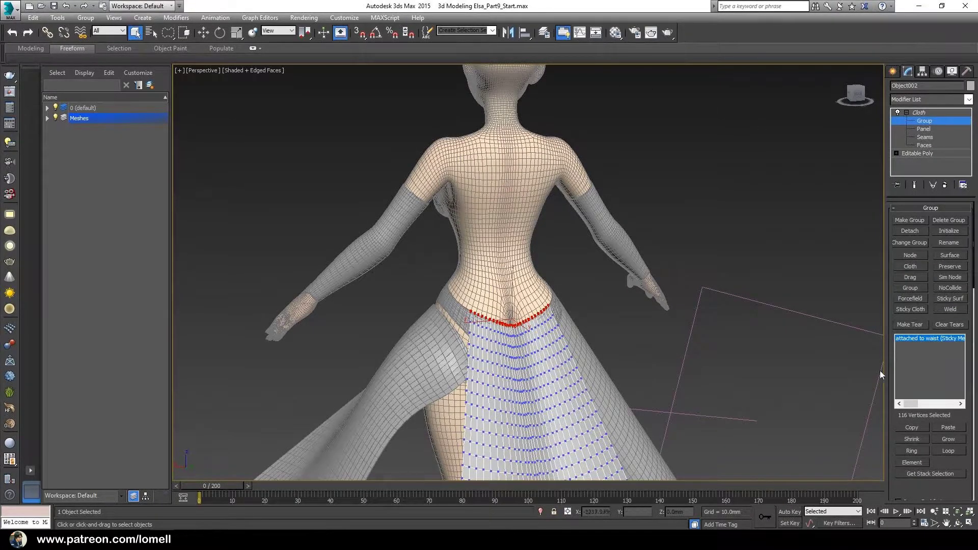
left_click_drag(910, 403, 920, 403)
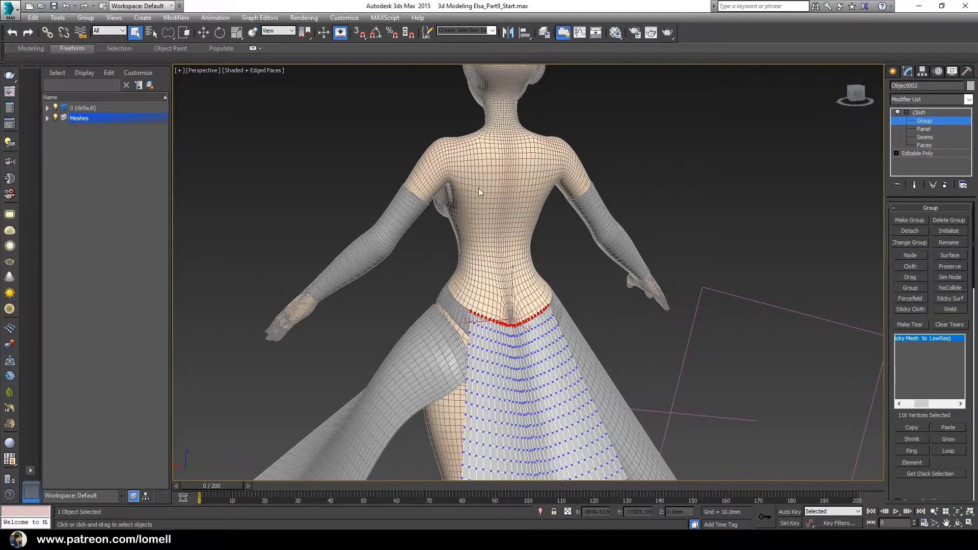
middle_click_drag(530, 357, 528, 304)
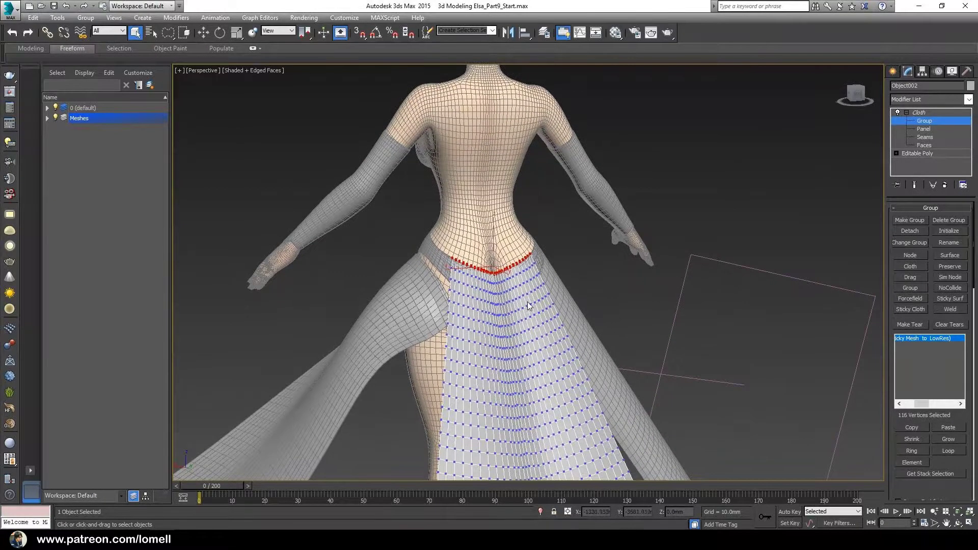
Invert the selection into a 'wind' group of 1044 vertices driven by Wind001.
key("ctrl+i")
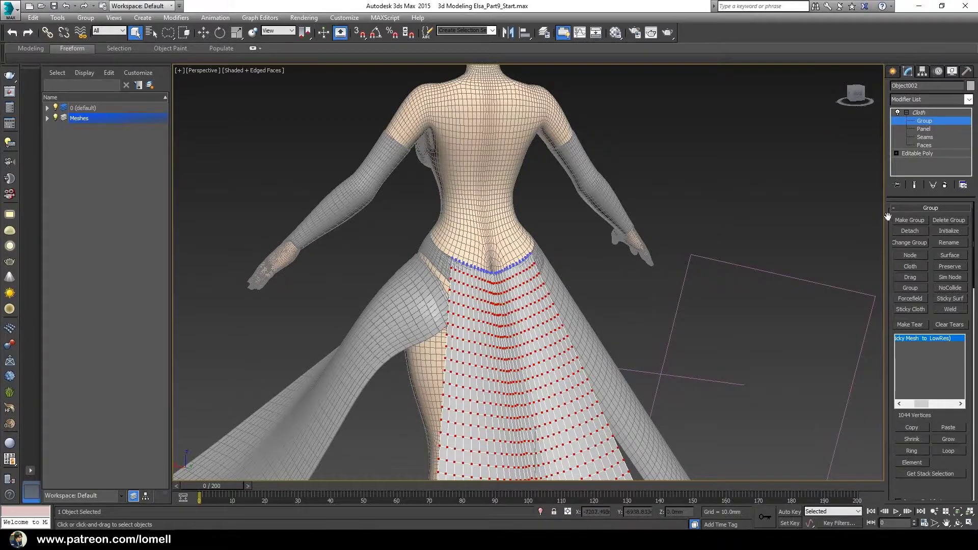
left_click(909, 219)
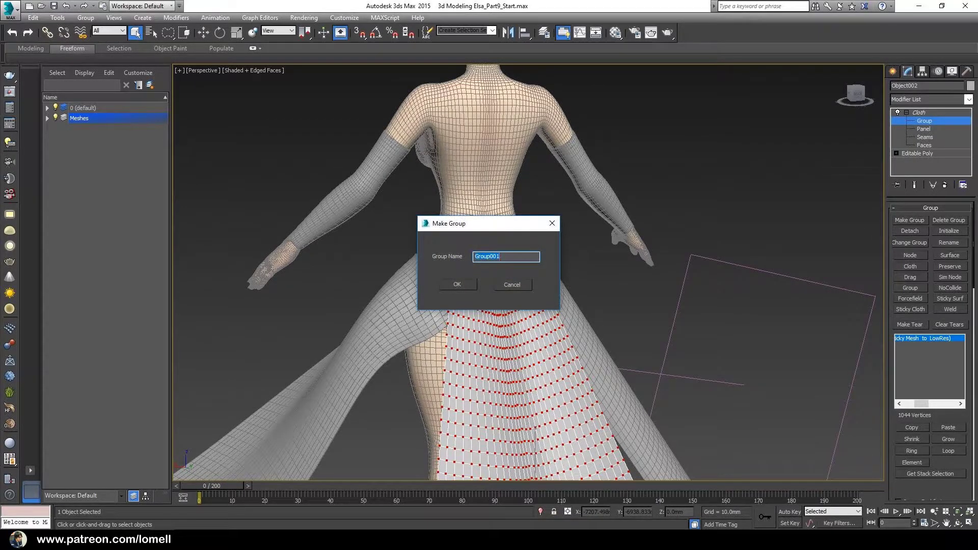
type("wind")
left_click(455, 285)
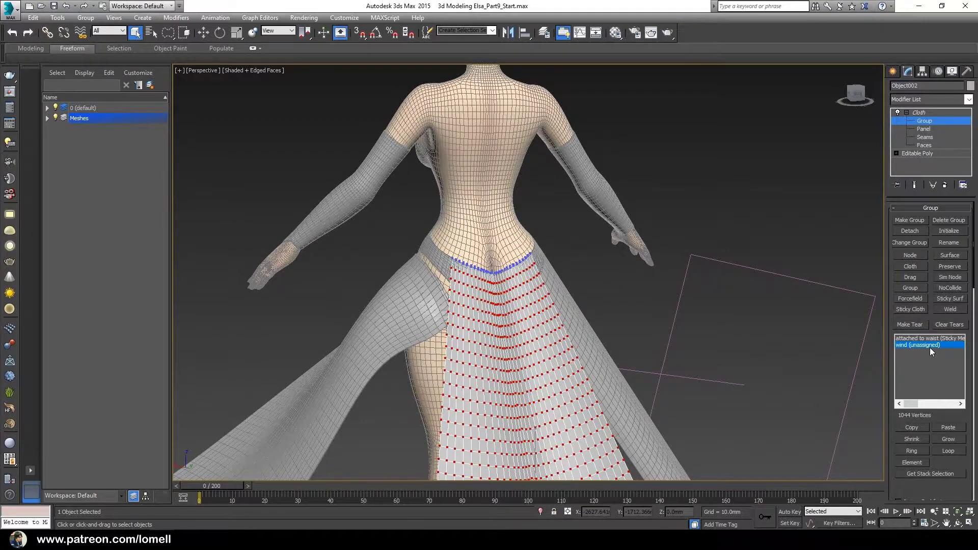
left_click(911, 301)
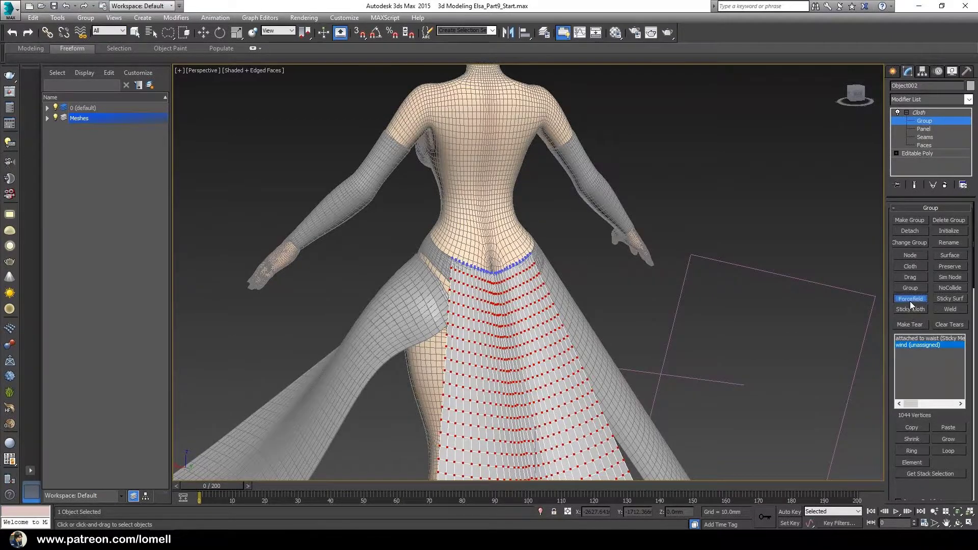
left_click(700, 379)
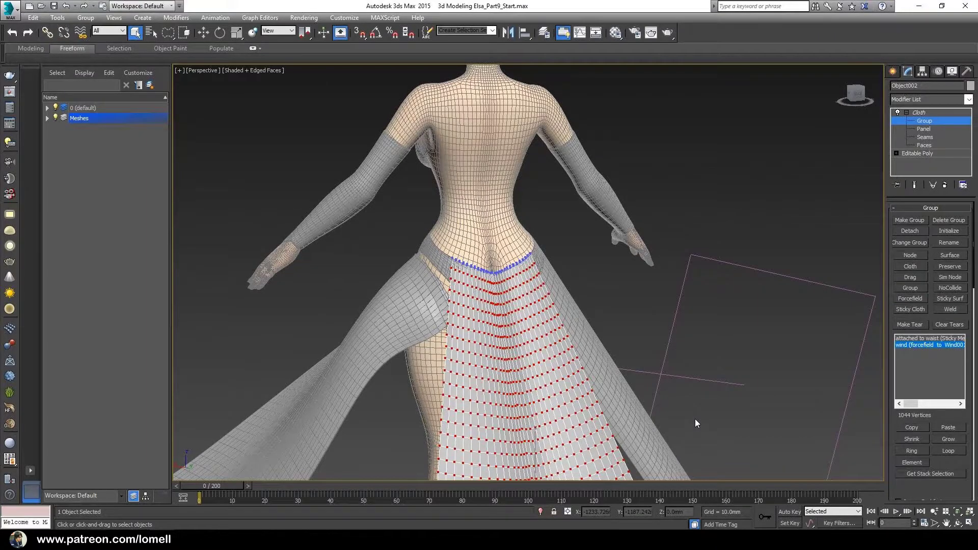
left_click(926, 122)
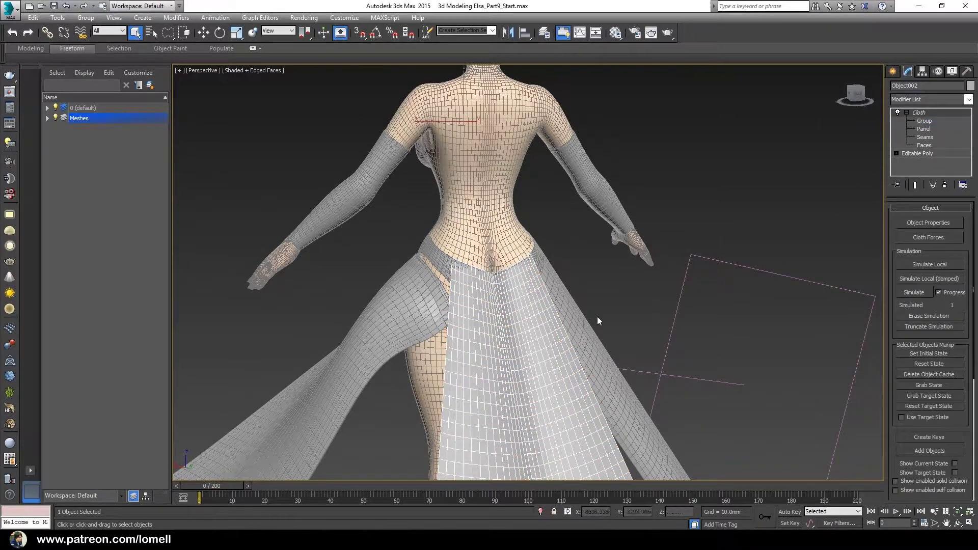
Turn off Edged Faces and frame the figure in plain shaded view.
middle_click_drag(597, 316, 549, 362, "alt")
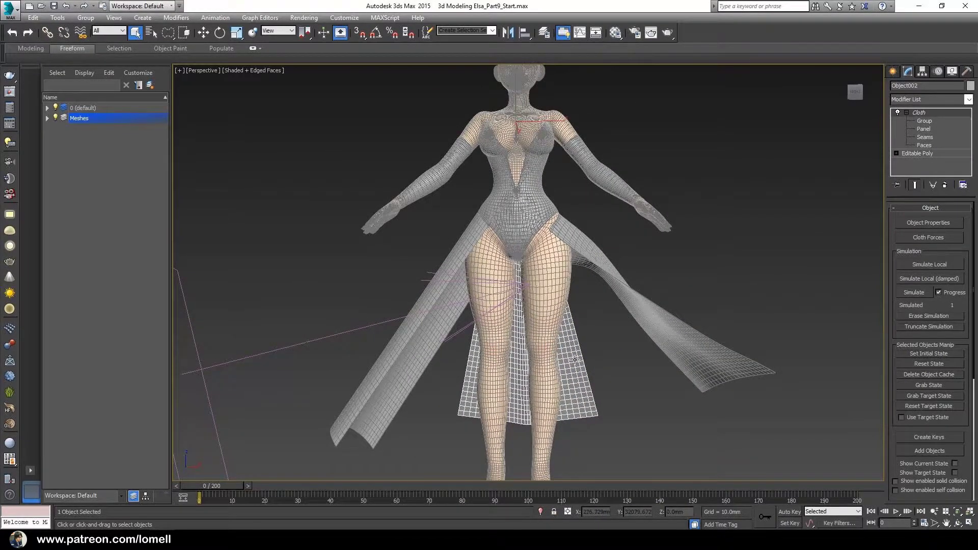
key("F4")
middle_click_drag(575, 359, 598, 329)
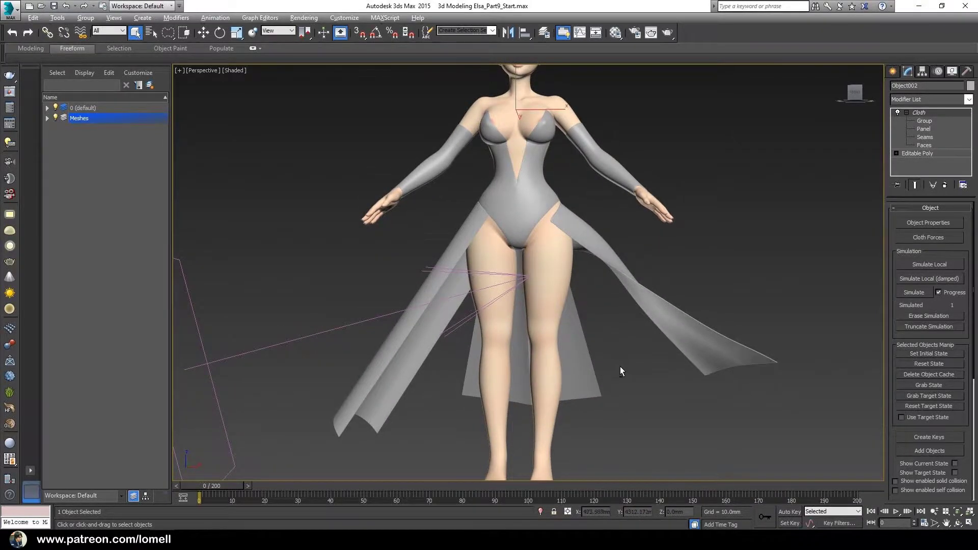
middle_click_drag(620, 366, 616, 366, "alt")
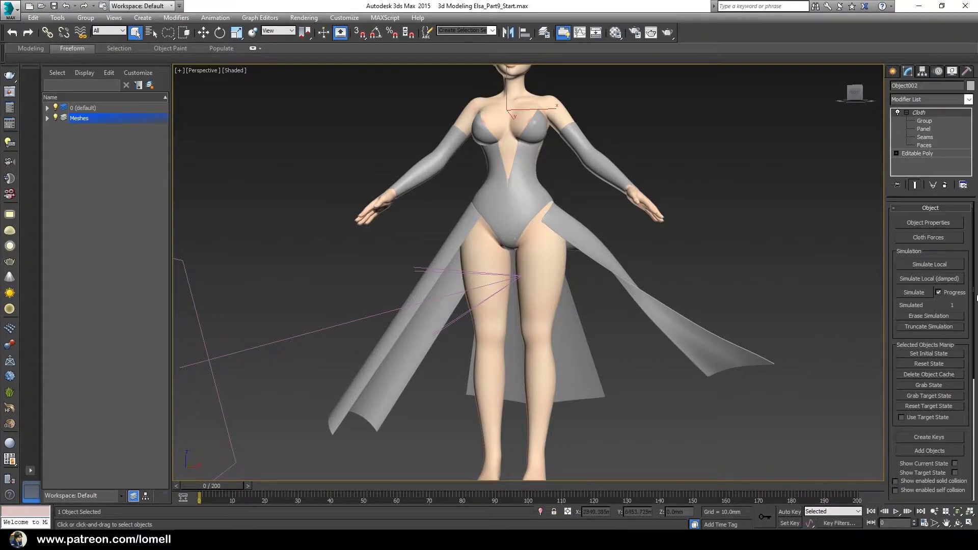
Simulate the dress in the wind, stop at 123 frames, and inspect the draped skirt.
left_click(916, 294)
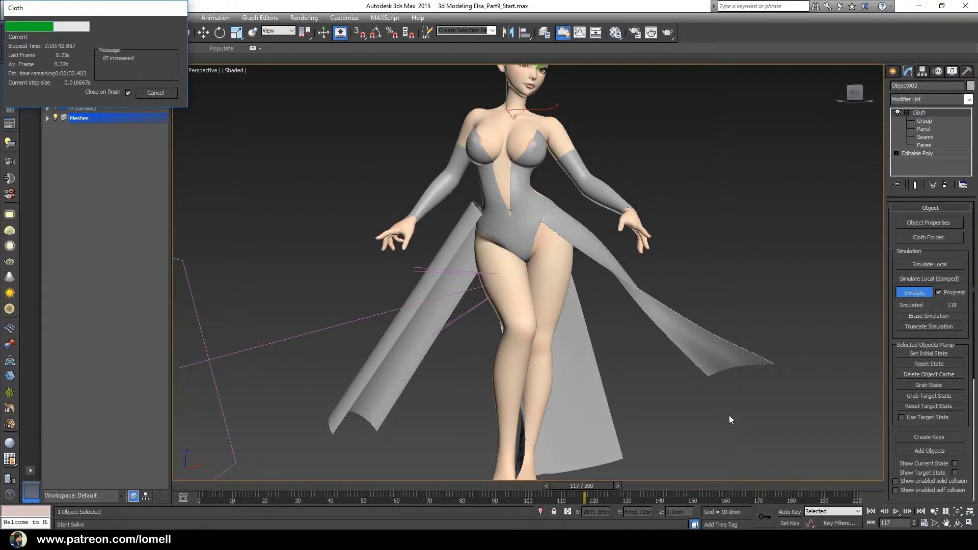
left_click(164, 94)
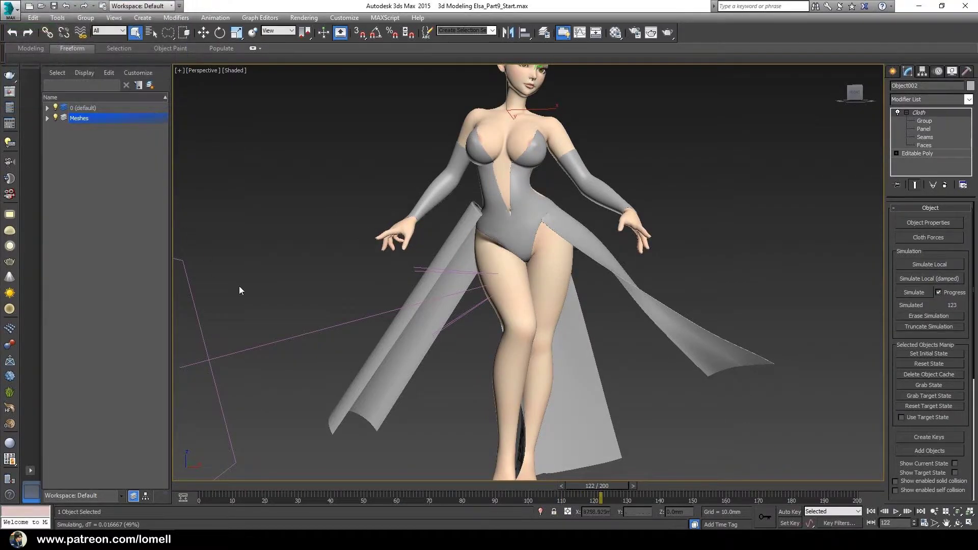
mouse_move(549, 364)
middle_mouse_down()
mouse_move(537, 327)
mouse_move(591, 343)
mouse_move(528, 283)
middle_mouse_up()
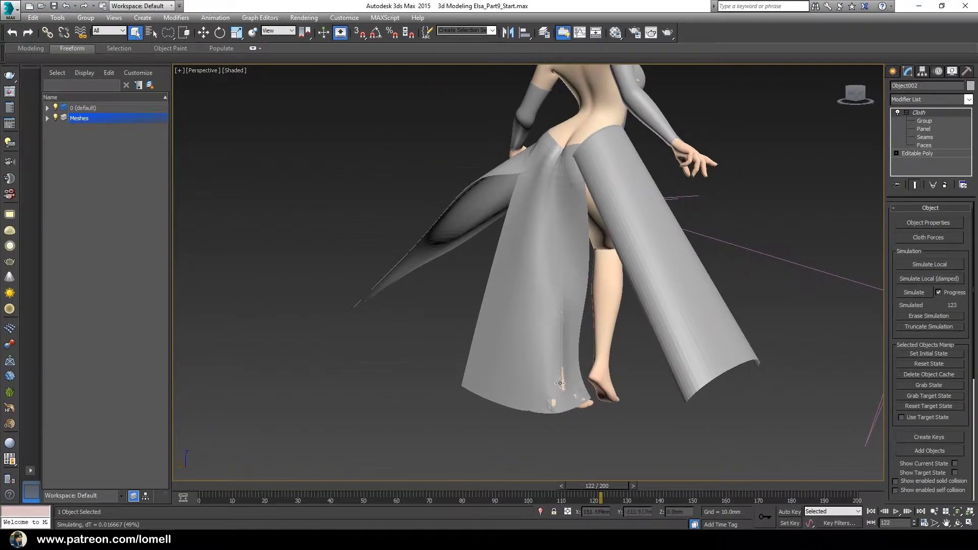
middle_click_drag(560, 383, 511, 386, "alt")
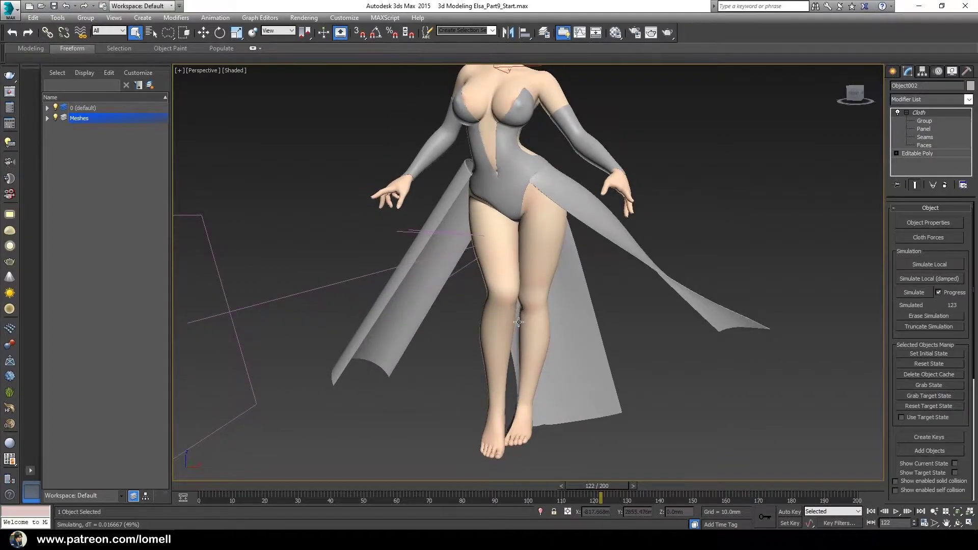
scroll(519, 322, "down", 5)
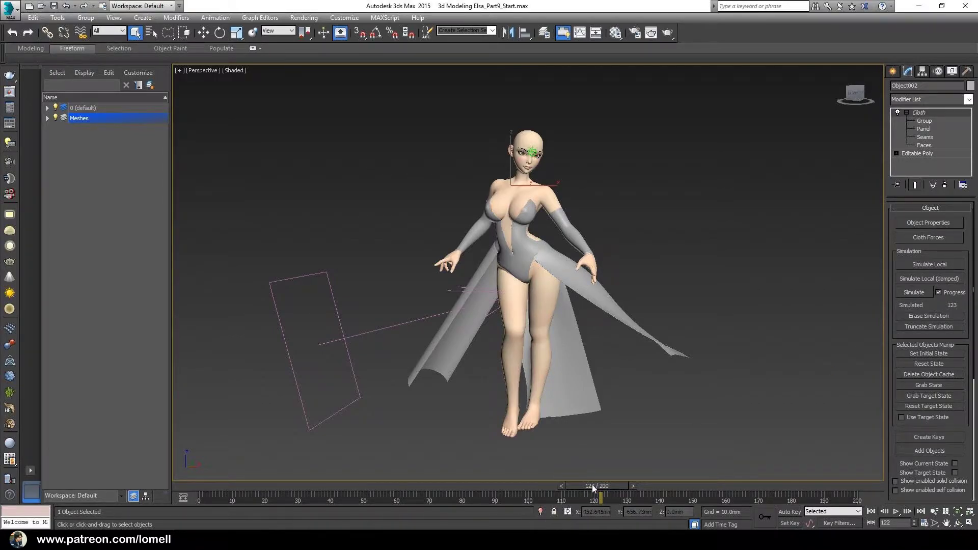
Erase the simulated cloth frames and return the animation to frame 0.
left_click(914, 316)
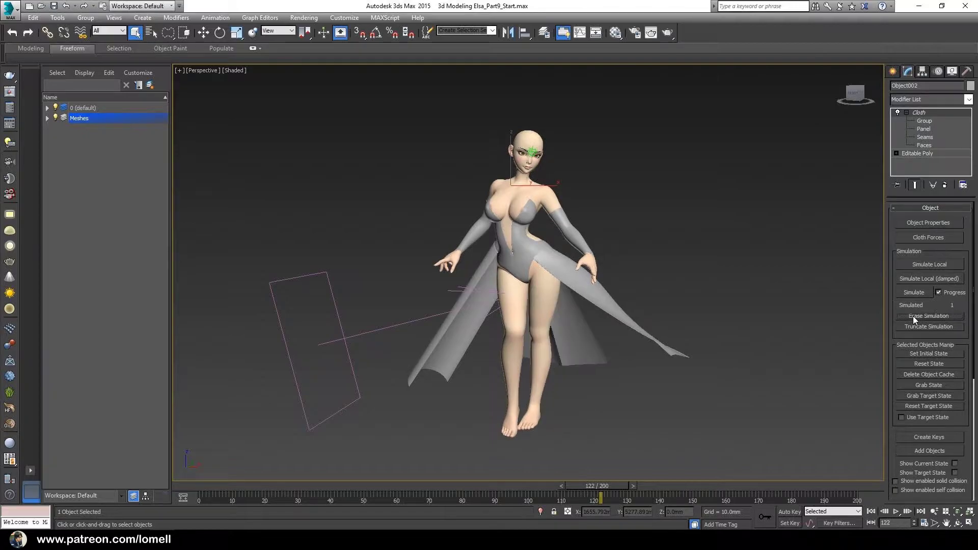
left_click_drag(577, 484, 198, 479)
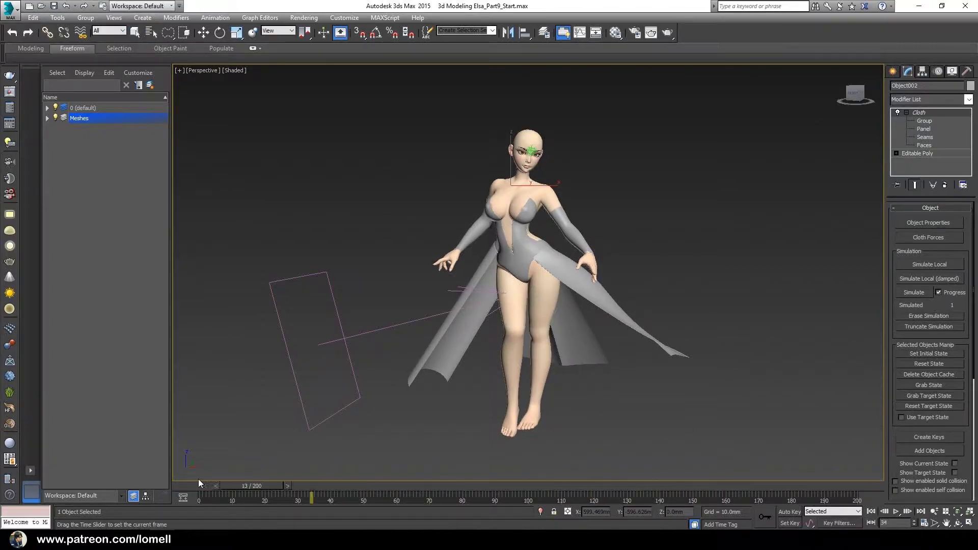
mouse_move(344, 413)
middle_mouse_down("alt")
mouse_move(387, 356)
mouse_move(387, 337)
mouse_move(448, 380)
mouse_move(492, 394)
middle_mouse_up("alt")
Rotate the Wind001 force field around Z so the wind hits the dress from a new direction.
left_click(380, 343)
key("e")
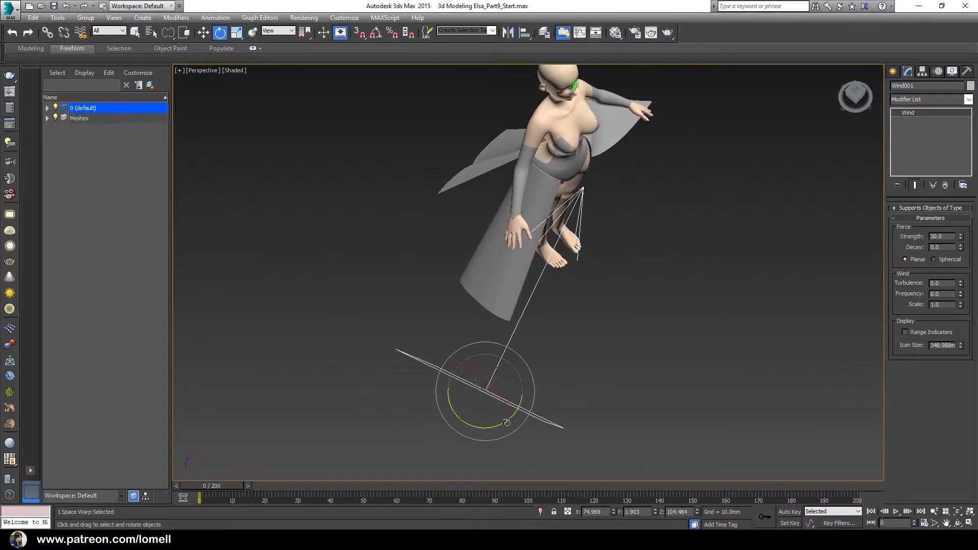
left_click_drag(519, 410, 557, 406)
mouse_move(557, 406)
middle_mouse_down("alt")
mouse_move(587, 326)
mouse_move(559, 317)
mouse_move(650, 319)
mouse_move(484, 335)
mouse_move(347, 254)
middle_mouse_up("alt")
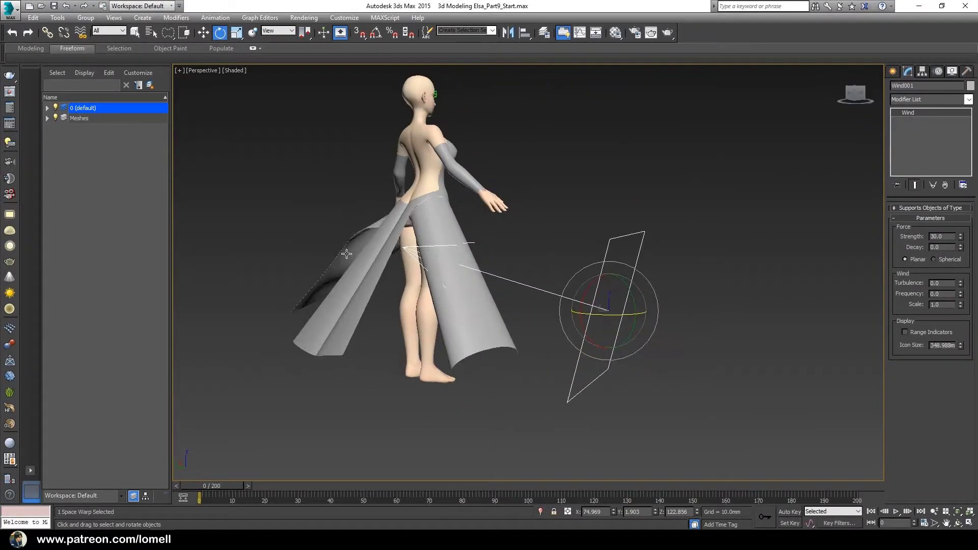
mouse_move(365, 292)
middle_mouse_down("alt")
mouse_move(398, 362)
mouse_move(526, 295)
mouse_move(558, 336)
mouse_move(547, 333)
middle_mouse_up("alt")
Re-simulate Object002's Cloth over all 200 frames under the re-aimed wind.
left_click(305, 354)
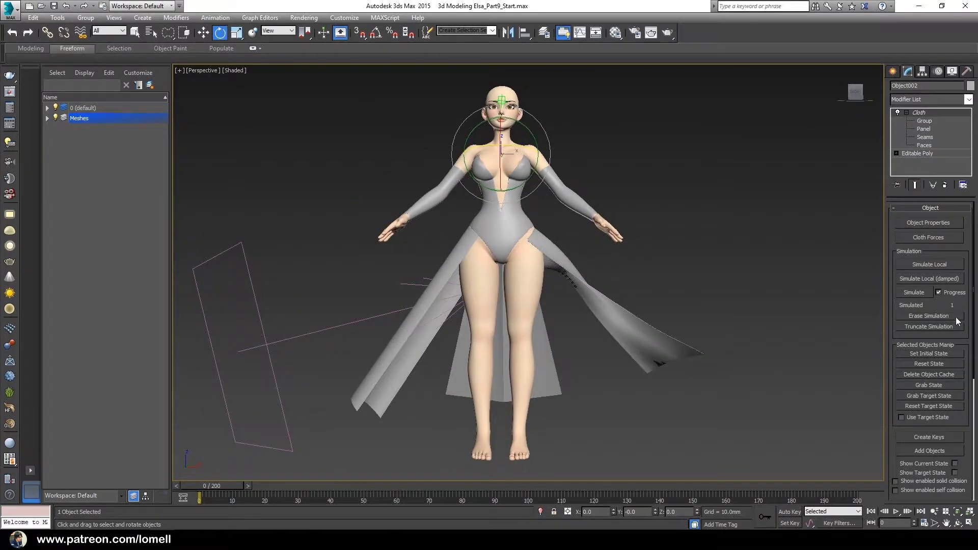
left_click(910, 294)
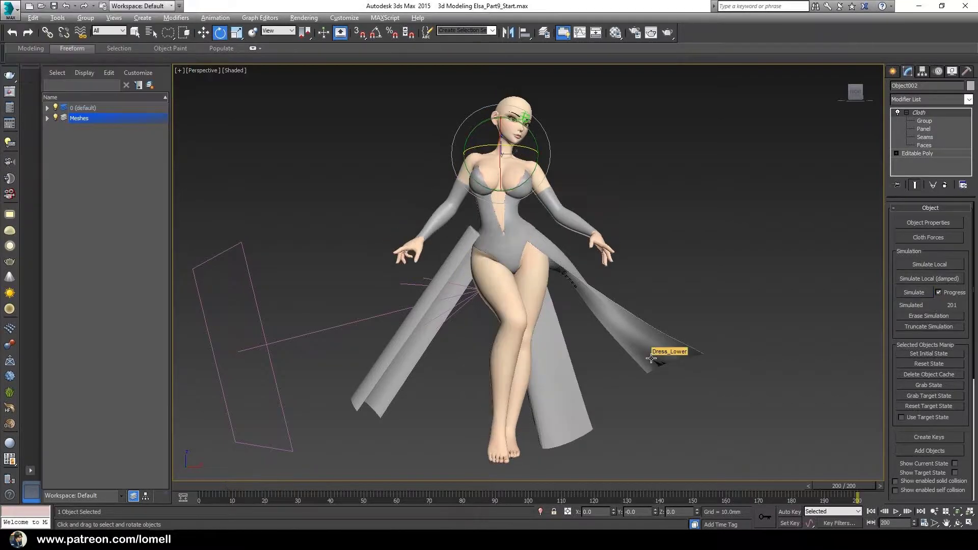
middle_click_drag(631, 410, 649, 443, "alt")
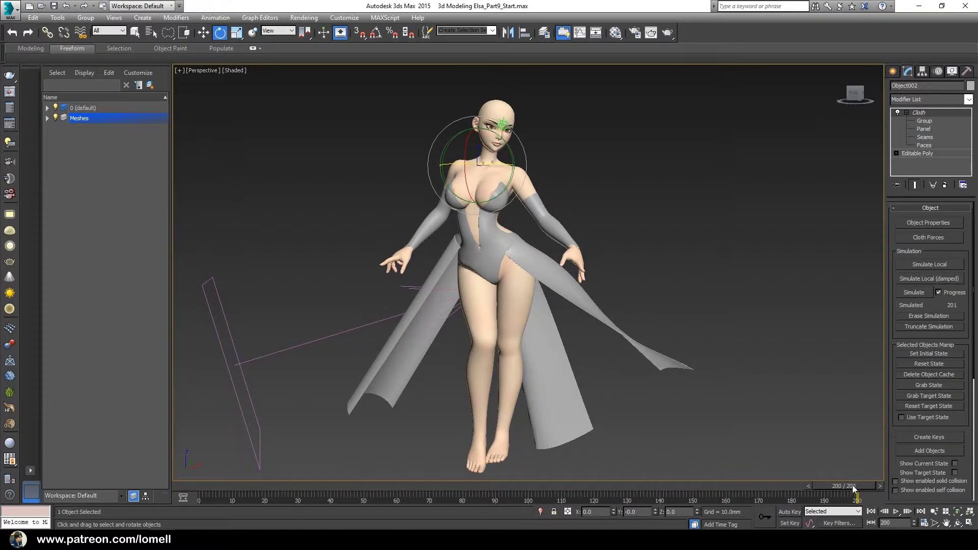
Scrub through the cloth simulation and zoom in to review the dress motion.
mouse_move(854, 489)
left_mouse_down()
mouse_move(506, 516)
mouse_move(372, 515)
mouse_move(387, 515)
left_mouse_up()
key("e")
mouse_move(577, 423)
middle_mouse_down("alt")
mouse_move(580, 389)
mouse_move(581, 423)
mouse_move(454, 485)
middle_mouse_up("alt")
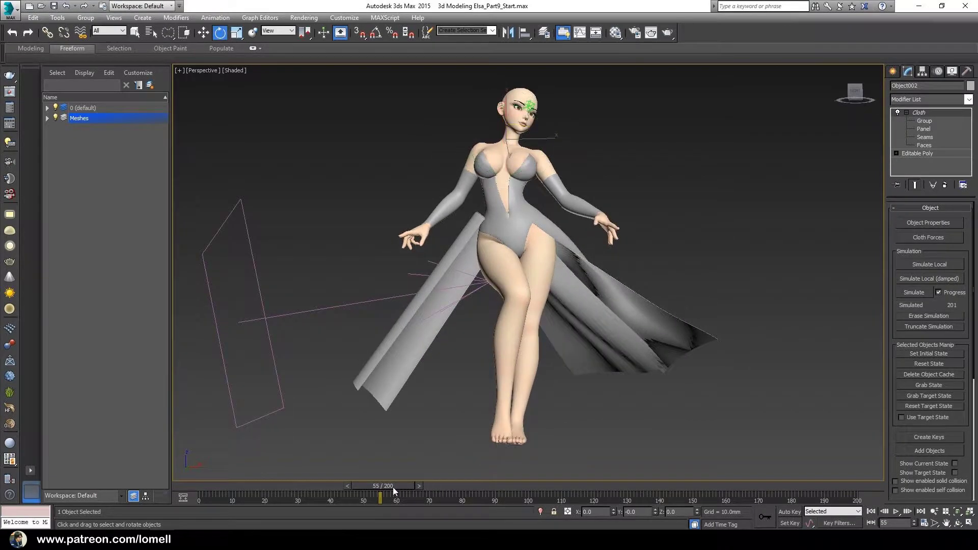
mouse_move(394, 490)
left_mouse_down()
mouse_move(353, 497)
mouse_move(528, 495)
mouse_move(411, 503)
left_mouse_up()
key("e")
mouse_move(608, 395)
middle_mouse_down("alt")
mouse_move(583, 405)
mouse_move(616, 386)
mouse_move(597, 377)
mouse_move(507, 404)
mouse_move(558, 407)
mouse_move(599, 395)
middle_mouse_up("alt")
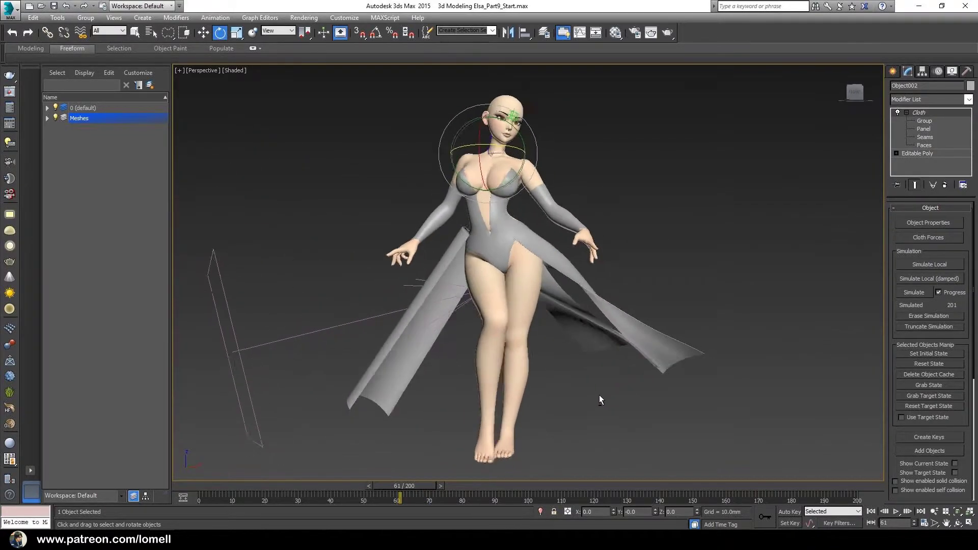
key("alt+z")
mouse_move(586, 371)
left_mouse_down()
mouse_move(421, 493)
mouse_move(483, 469)
left_mouse_up()
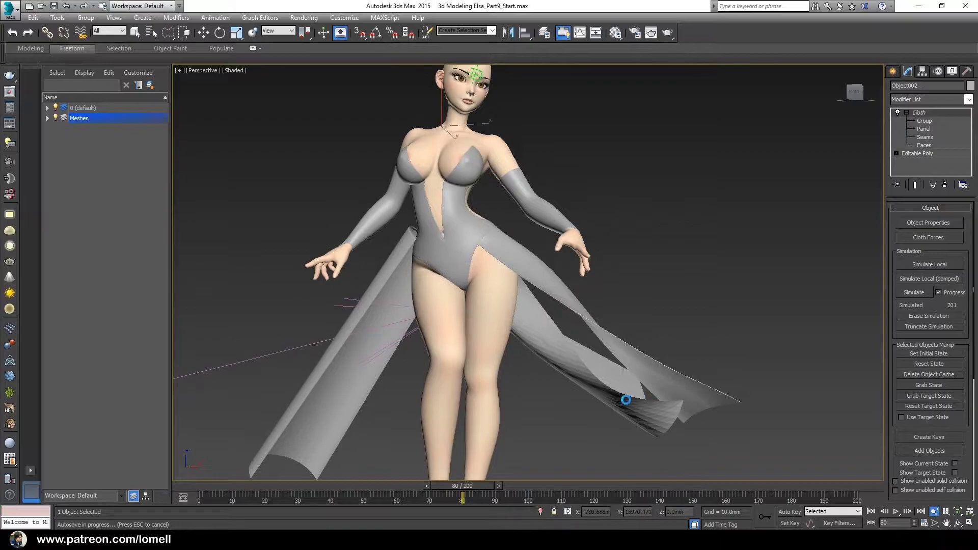
left_click_drag(626, 400, 594, 421)
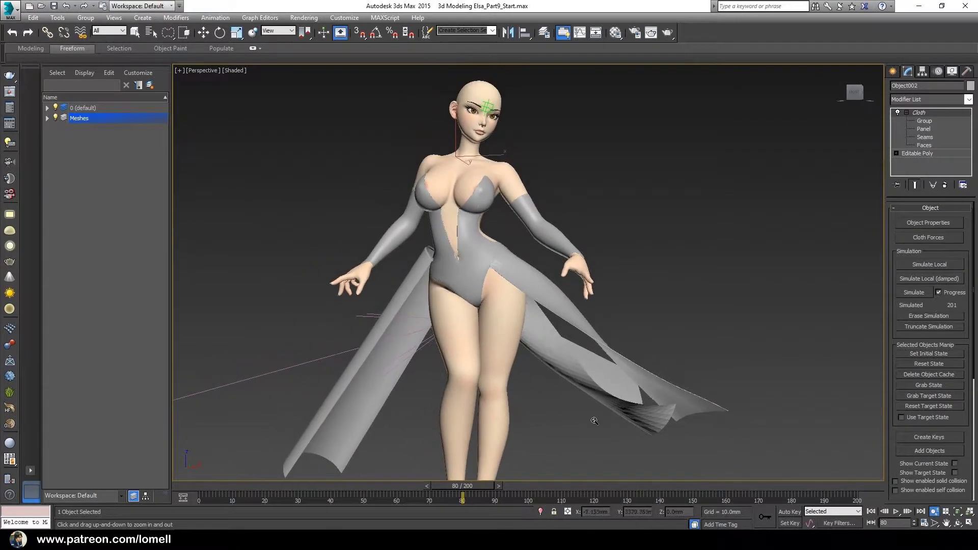
mouse_move(595, 420)
middle_mouse_down("alt")
mouse_move(559, 414)
mouse_move(563, 407)
mouse_move(539, 420)
middle_mouse_up("alt")
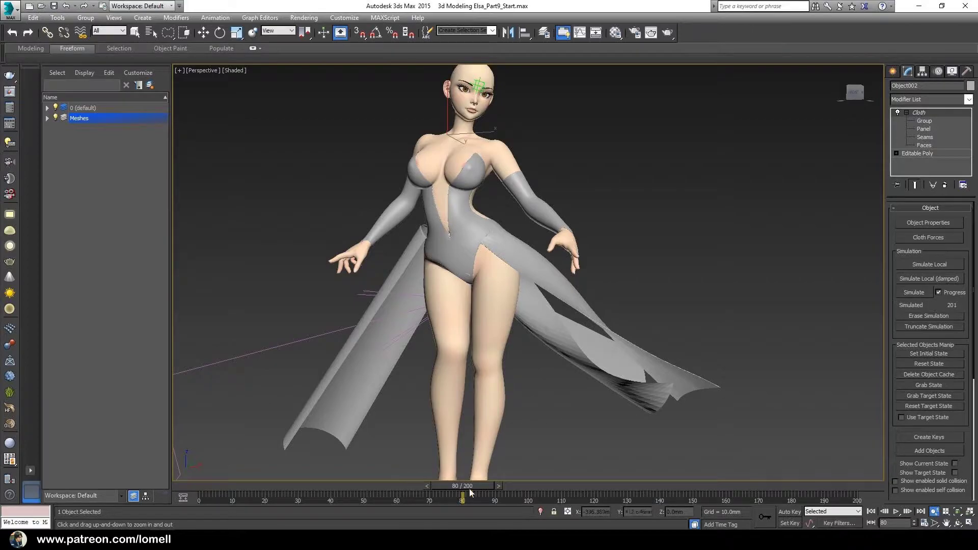
Step through the frames and settle on frame 62 as the dress pose.
mouse_move(470, 489)
left_mouse_down()
mouse_move(608, 483)
mouse_move(490, 491)
left_mouse_up()
left_click_drag(478, 489, 498, 487)
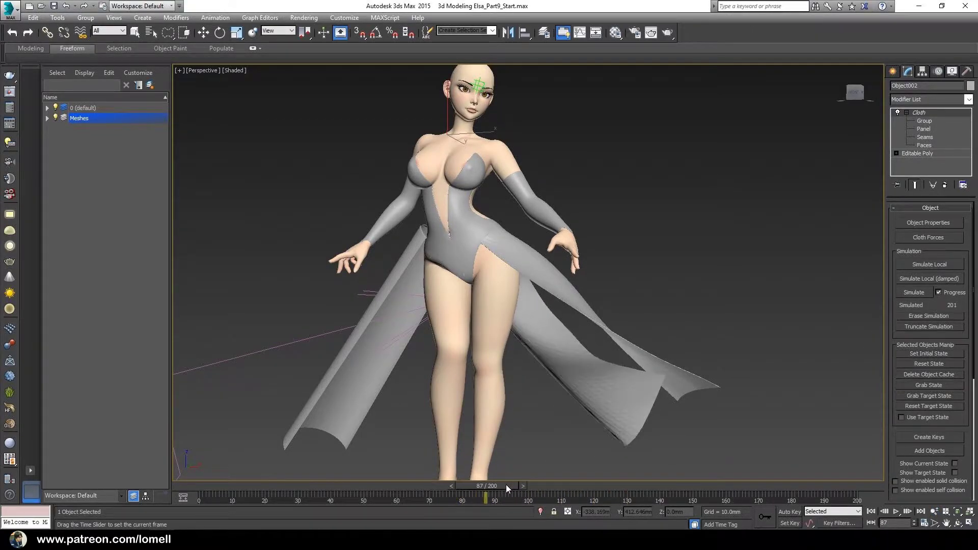
key("alt+z")
mouse_move(640, 401)
middle_mouse_down("alt")
mouse_move(637, 388)
mouse_move(637, 403)
middle_mouse_up("alt")
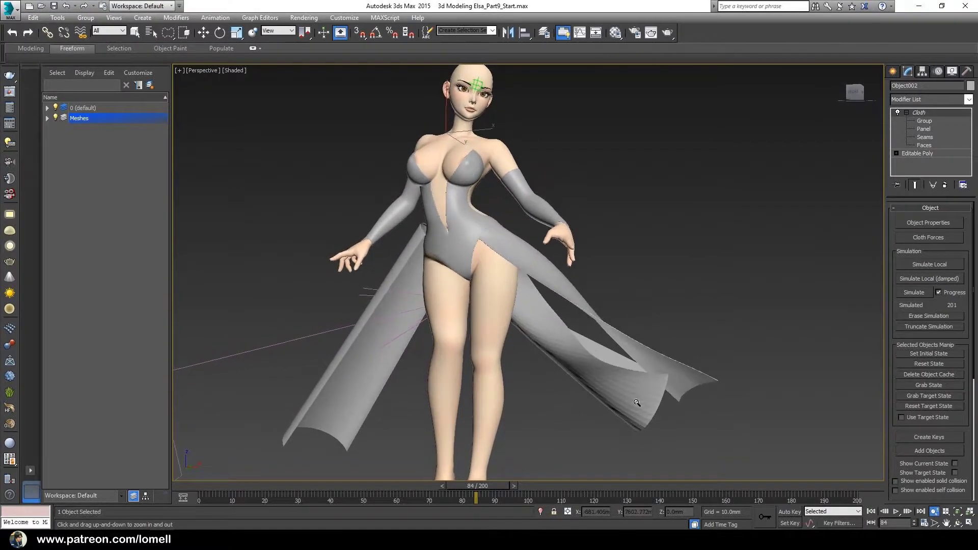
key("comma")
key("comma")
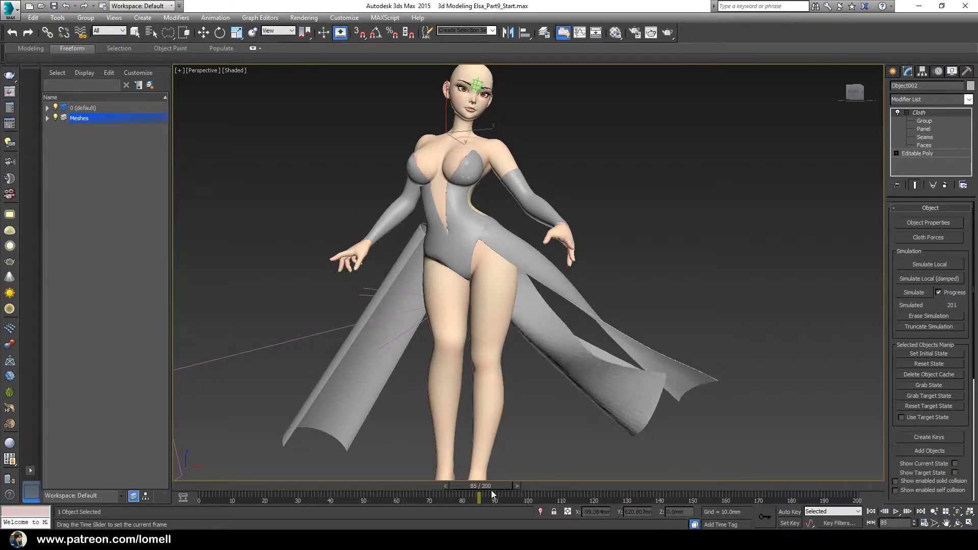
key("comma")
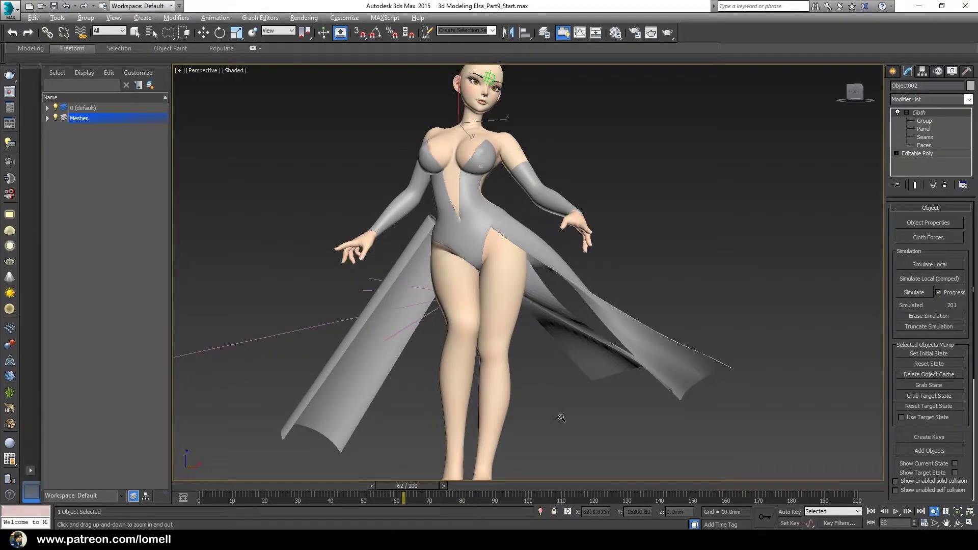
mouse_move(638, 414)
middle_mouse_down("alt")
mouse_move(626, 420)
mouse_move(599, 362)
mouse_move(551, 363)
middle_mouse_up("alt")
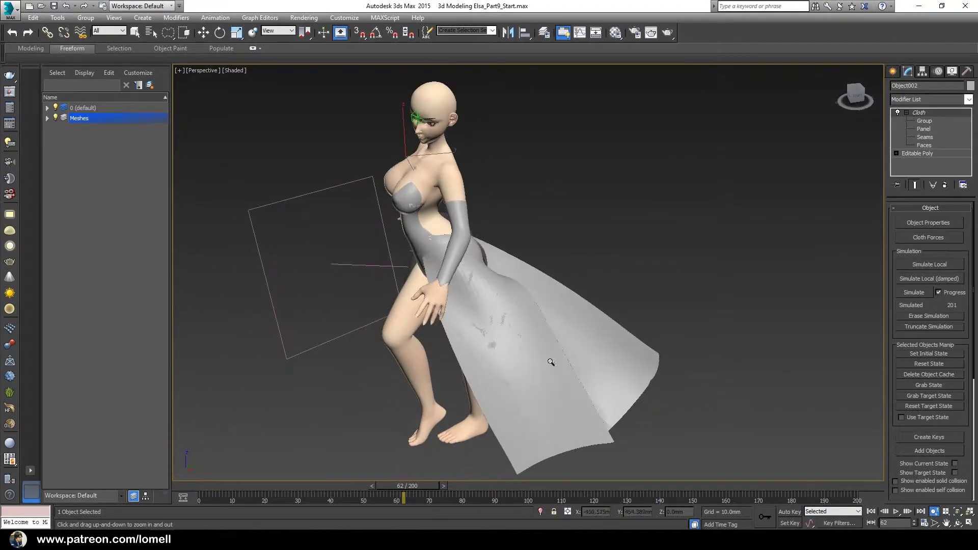
key("e")
middle_click_drag(550, 362, 640, 317, "alt")
scroll(639, 317, "up", 3)
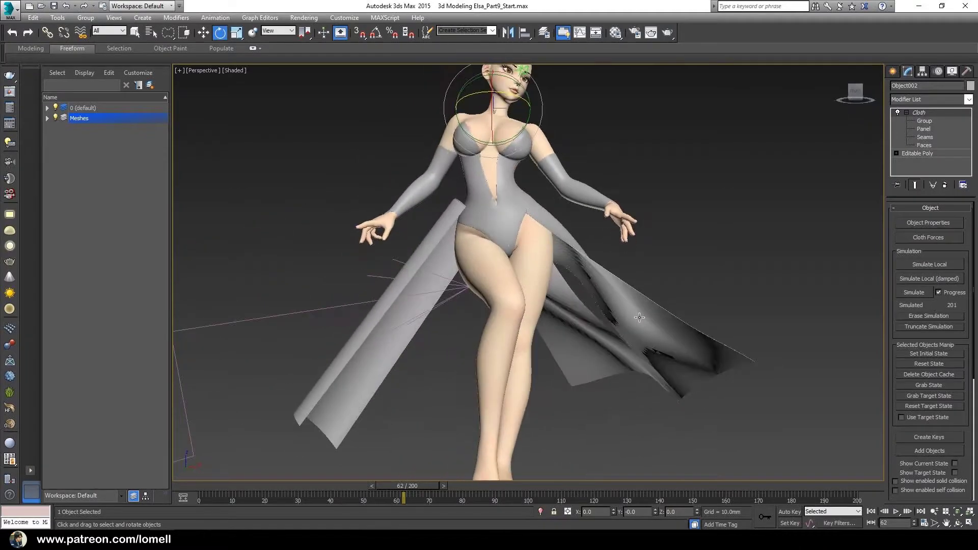
Collapse Object002 to Editable Poly and delete Dress_Lower's Cloth and Shell modifiers.
right_click(605, 294)
mouse_move(656, 395)
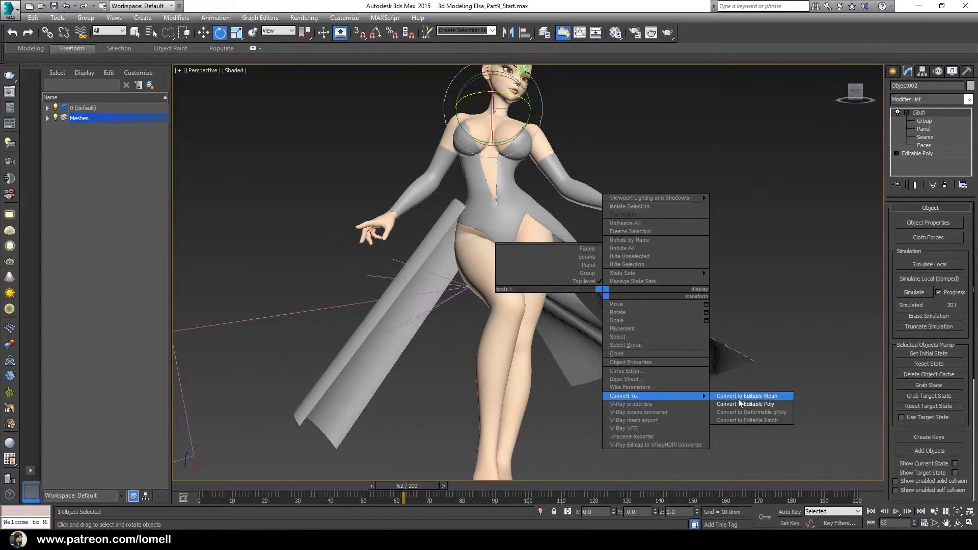
left_click(740, 406)
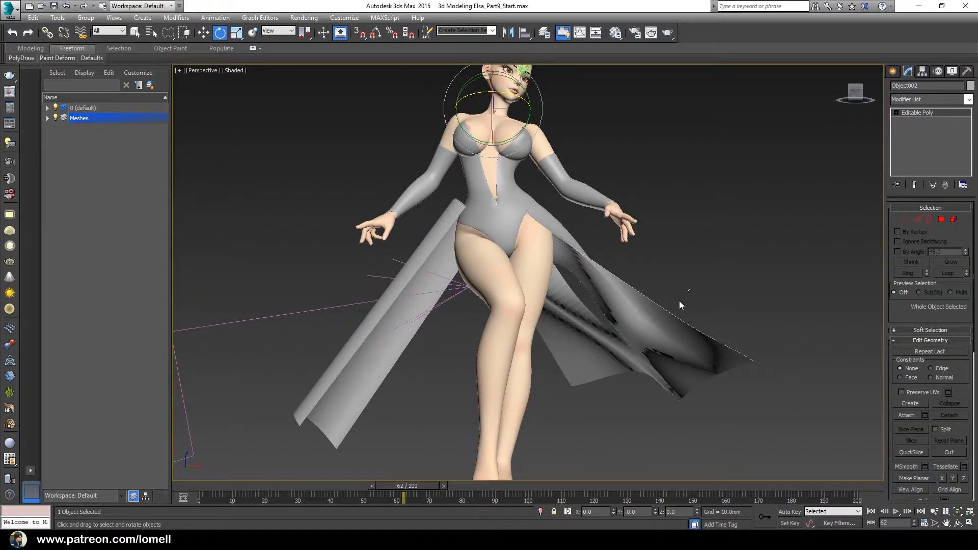
left_click(693, 390)
middle_click_drag(693, 390, 834, 280, "alt")
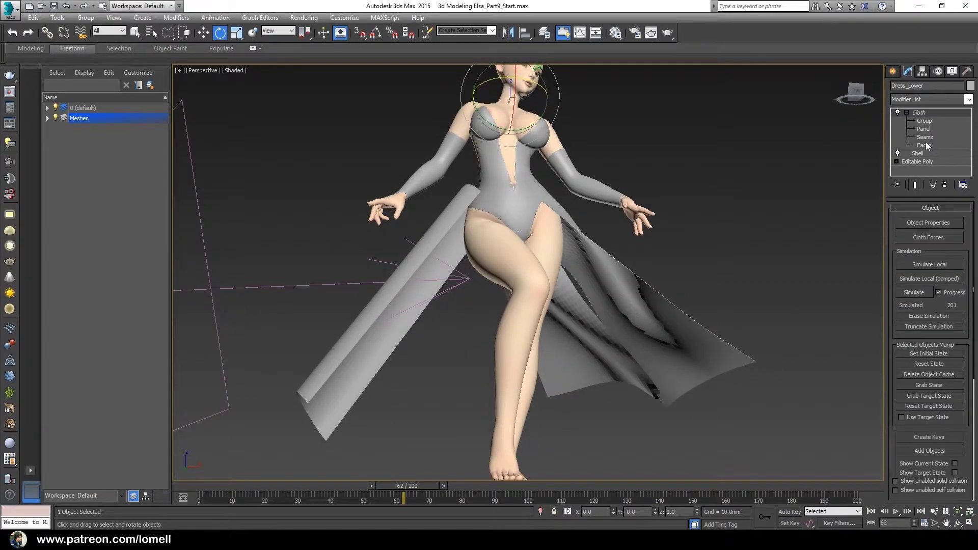
left_click(945, 186)
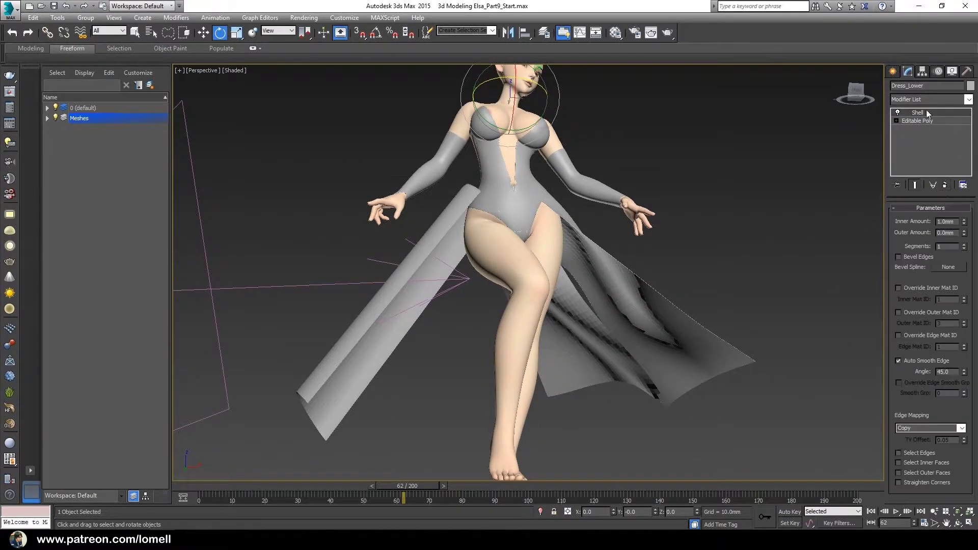
left_click(944, 185)
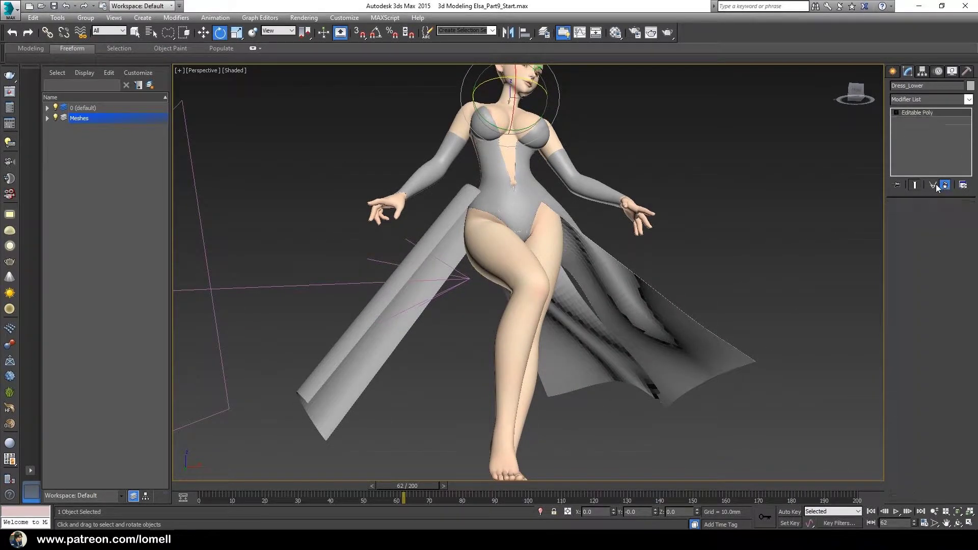
Delete the Cloth modifier from the LowRes body mesh.
left_click(521, 338)
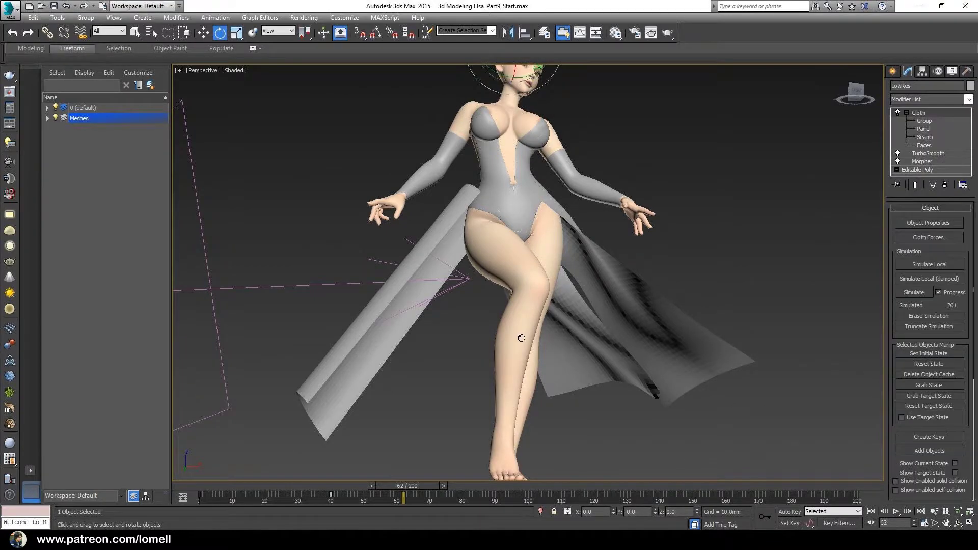
left_click(945, 186)
middle_click_drag(674, 197, 602, 182, "alt")
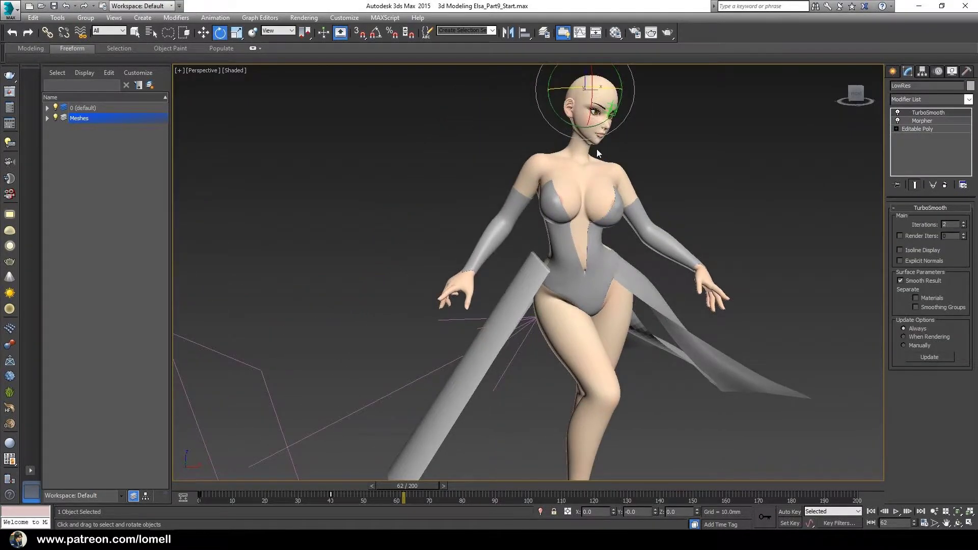
middle_click_drag(588, 348, 588, 293)
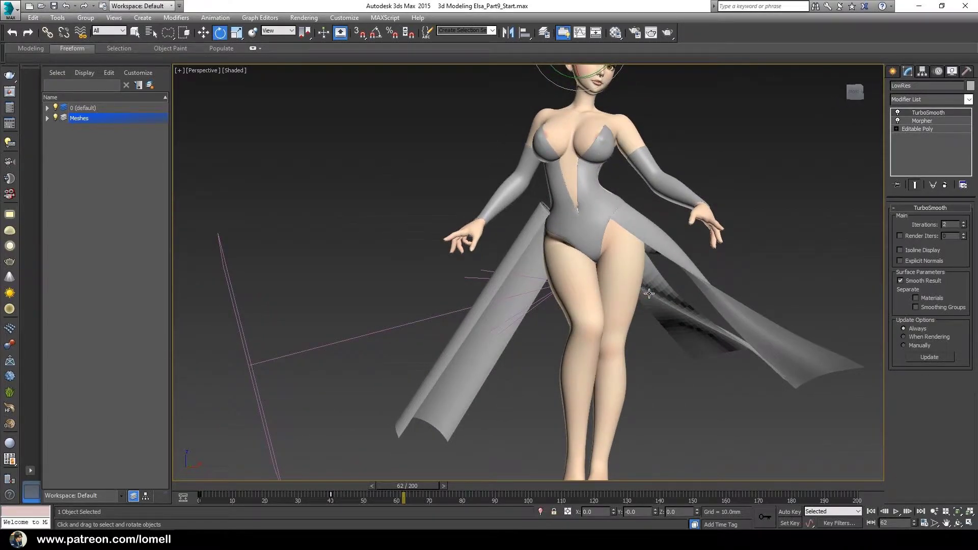
Select Object001 and orbit and zoom around it to inspect its wind-blown frame-28 pose.
left_click(434, 408)
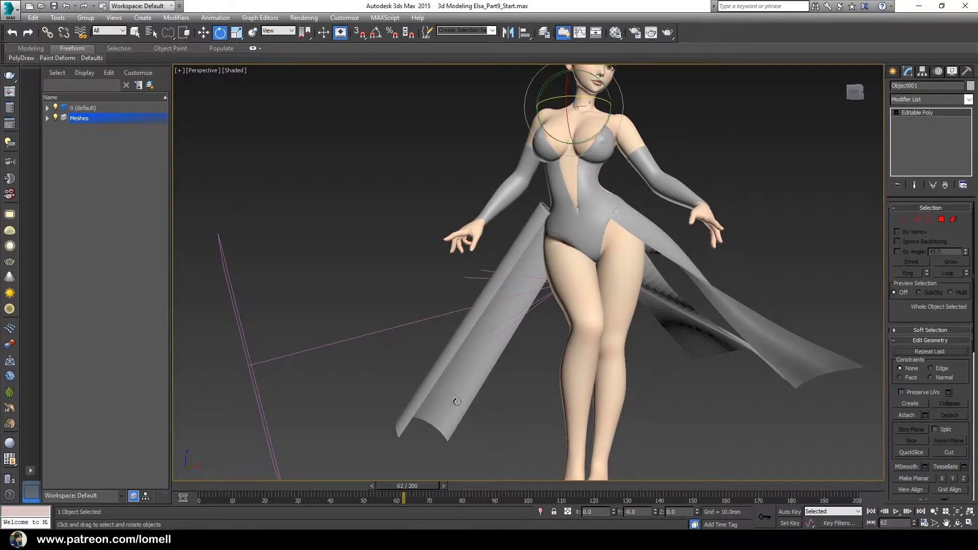
mouse_move(434, 408)
middle_mouse_down("alt")
mouse_move(448, 377)
mouse_move(518, 342)
mouse_move(515, 354)
mouse_move(481, 368)
middle_mouse_up("alt")
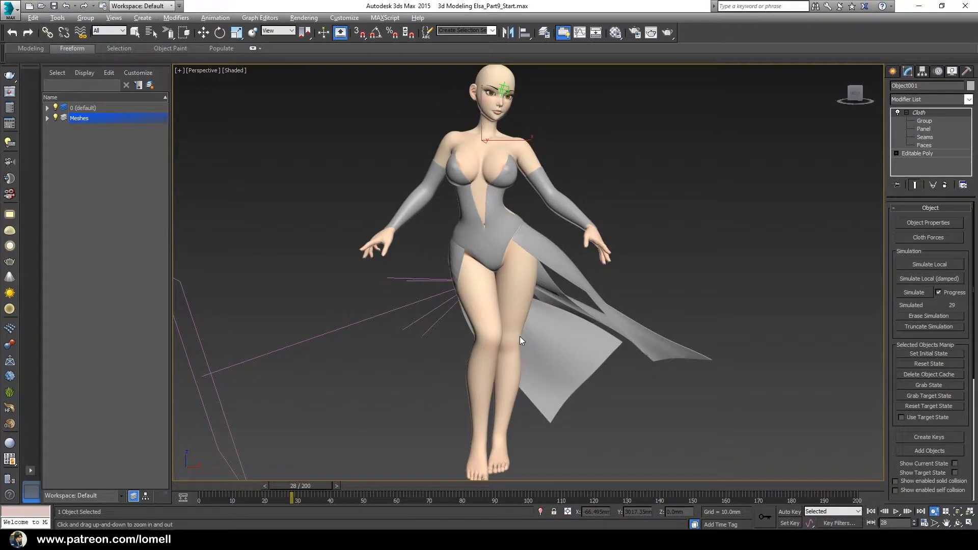
left_click_drag(520, 337, 532, 351)
middle_click_drag(532, 351, 542, 367, "alt")
mouse_move(542, 367)
left_mouse_down()
mouse_move(539, 343)
mouse_move(550, 370)
left_mouse_up()
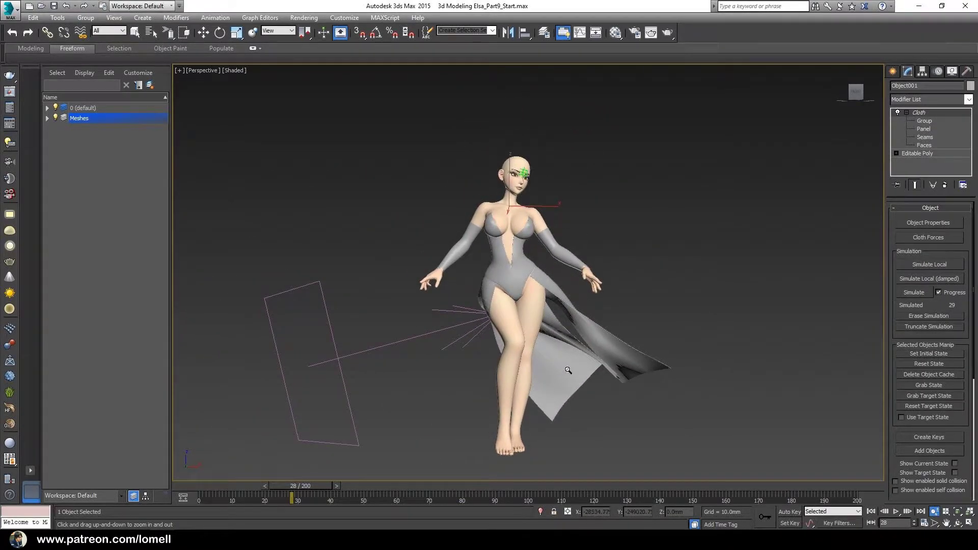
left_click_drag(573, 371, 564, 331)
middle_click_drag(565, 332, 530, 267)
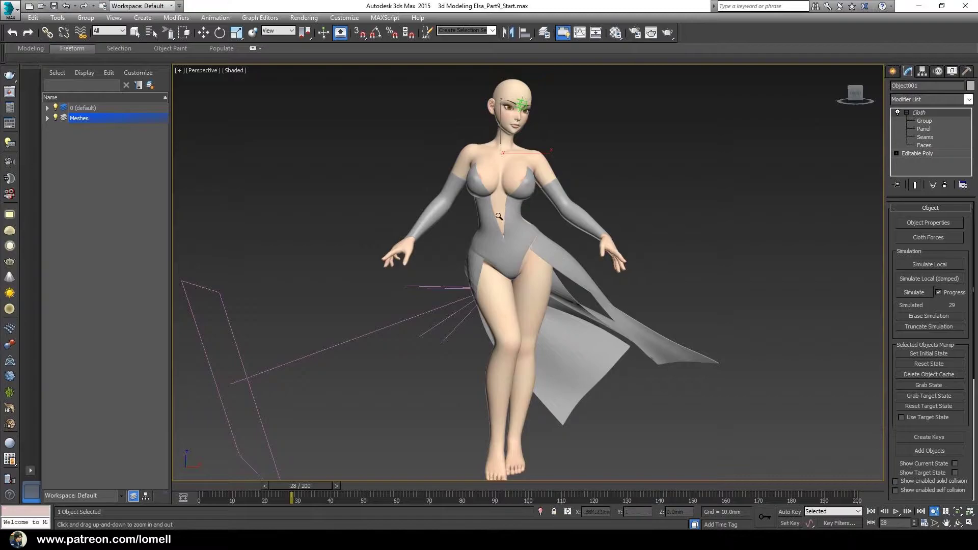
mouse_move(579, 306)
left_mouse_down()
mouse_move(557, 384)
mouse_move(572, 366)
left_mouse_up()
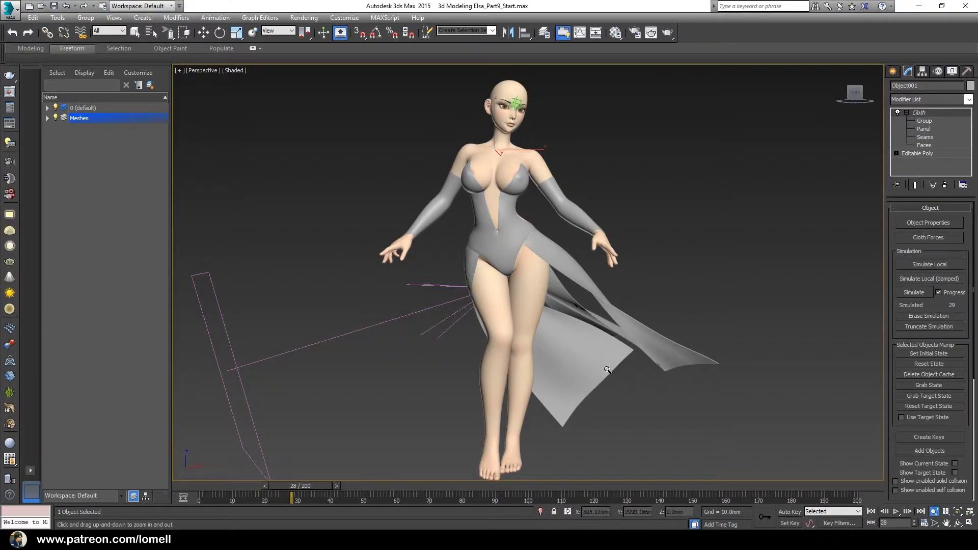
middle_click_drag(608, 371, 602, 371, "alt")
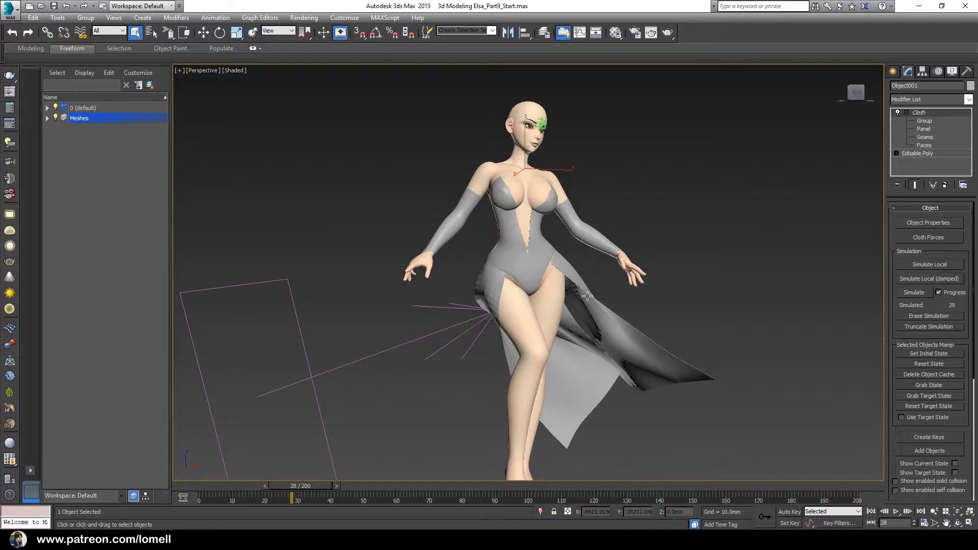
Show edged faces and collapse Object001 to Editable Poly, freezing its frame-28 pose.
key("F4")
scroll(588, 356, "up", 3)
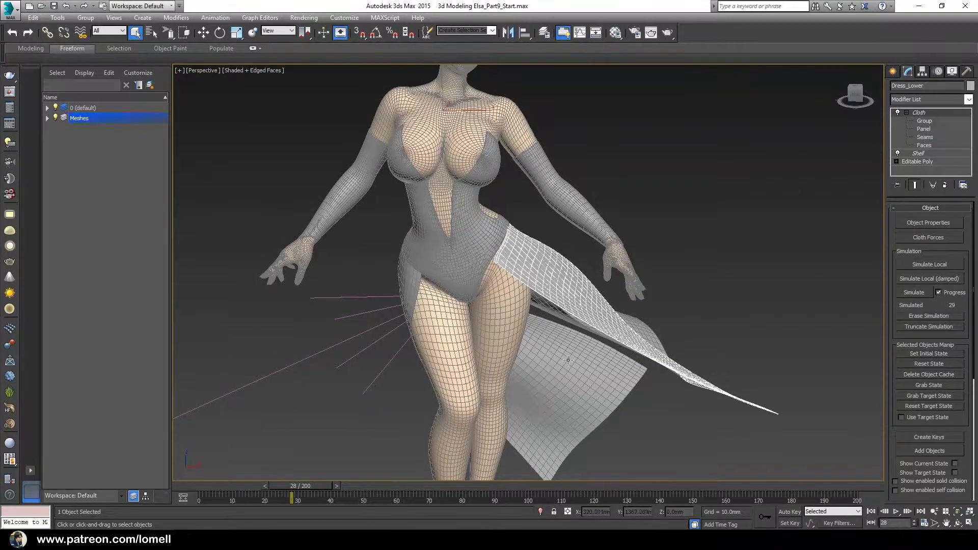
middle_click_drag(588, 355, 712, 260, "alt")
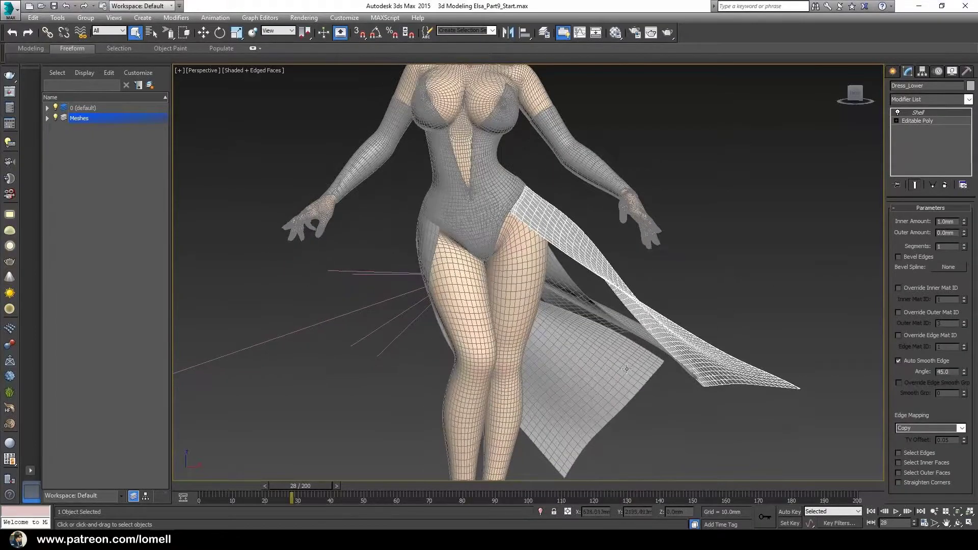
middle_click_drag(765, 254, 898, 203, "alt")
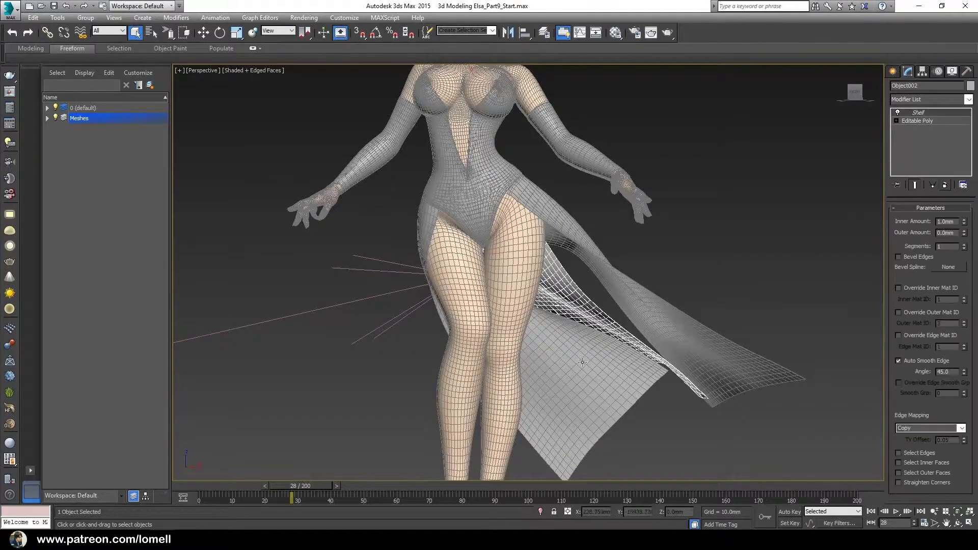
left_click(569, 355)
right_click(569, 354)
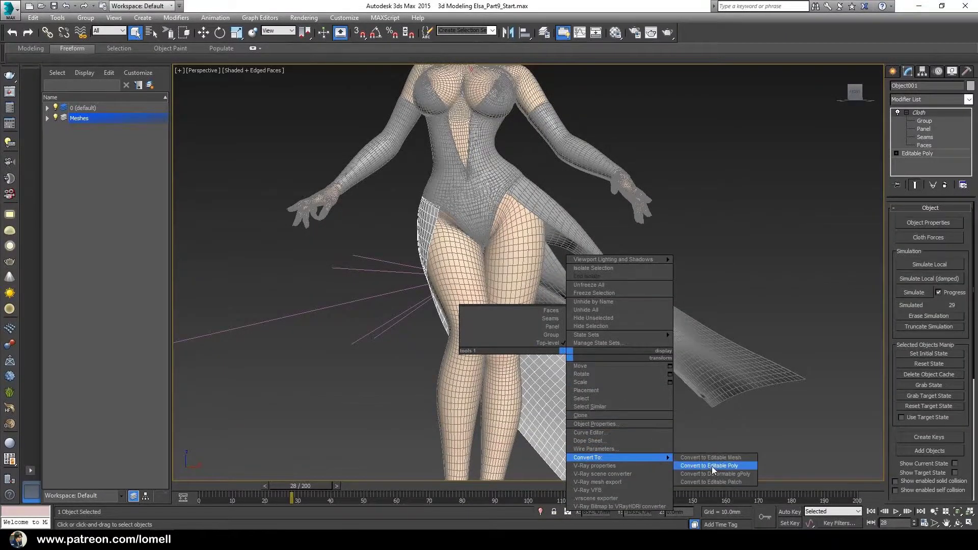
left_click(710, 465)
middle_click_drag(708, 463, 491, 260, "alt")
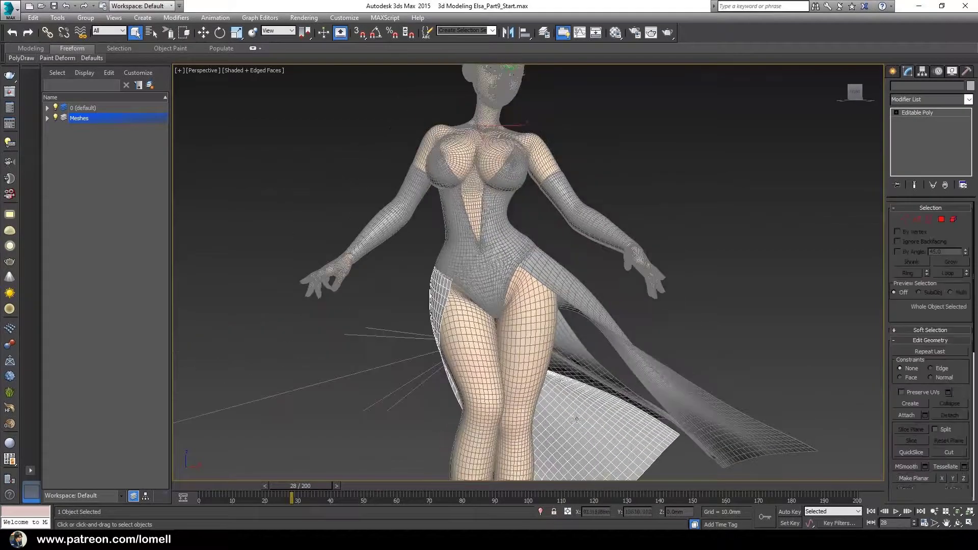
Remove Cloth from LowRes, then check the stacks of Object002, Dress_Lower and Object001.
left_click(485, 196)
left_click(945, 186)
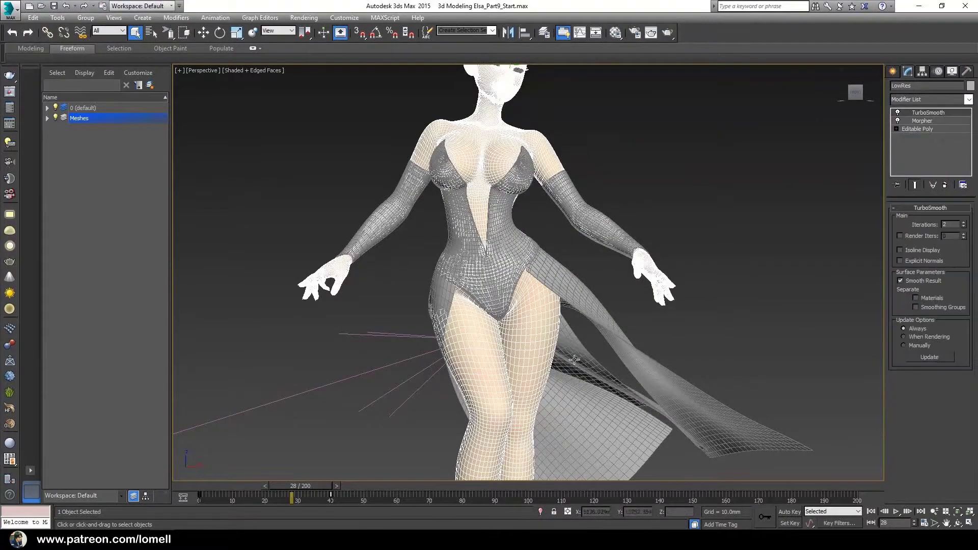
mouse_move(527, 305)
middle_mouse_down("alt")
mouse_move(498, 338)
mouse_move(540, 291)
middle_mouse_up("alt")
left_click(532, 301)
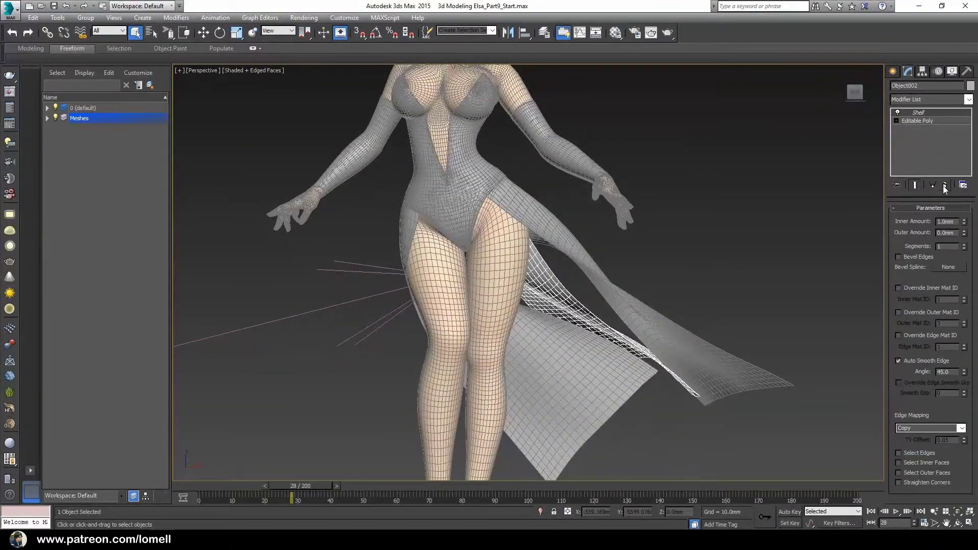
left_click(714, 336)
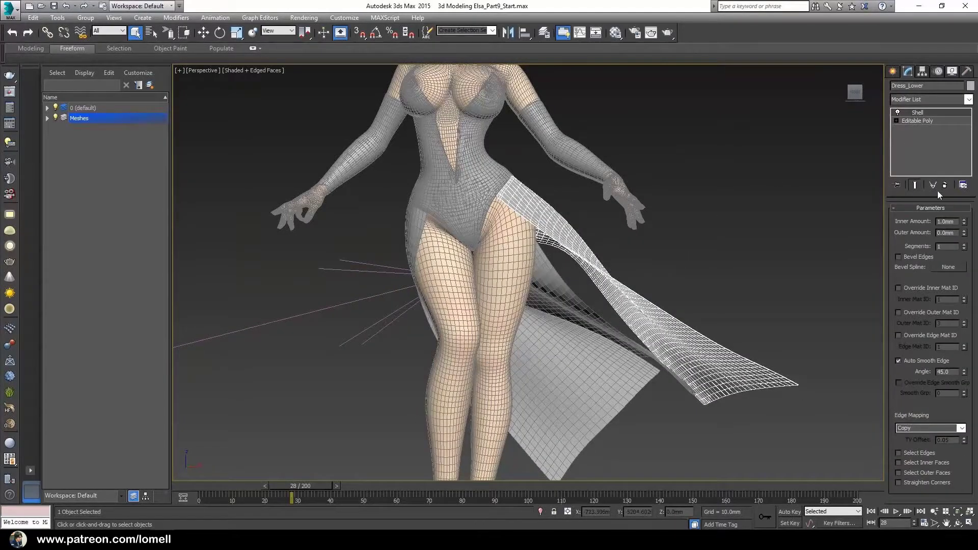
left_click(552, 301)
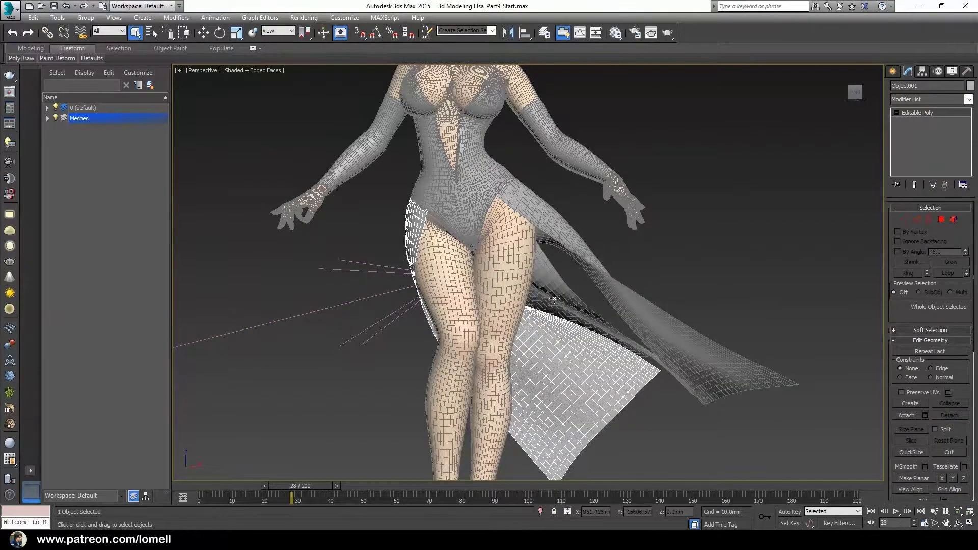
left_click(566, 347)
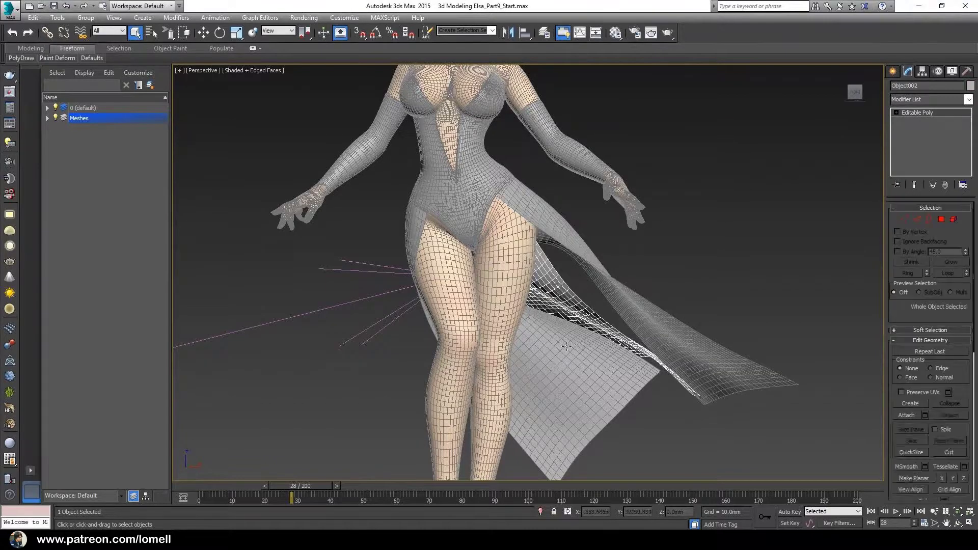
Attach the two skirt pieces to the Object002 strip to form one object.
middle_click_drag(567, 347, 651, 322, "alt")
right_click(650, 322)
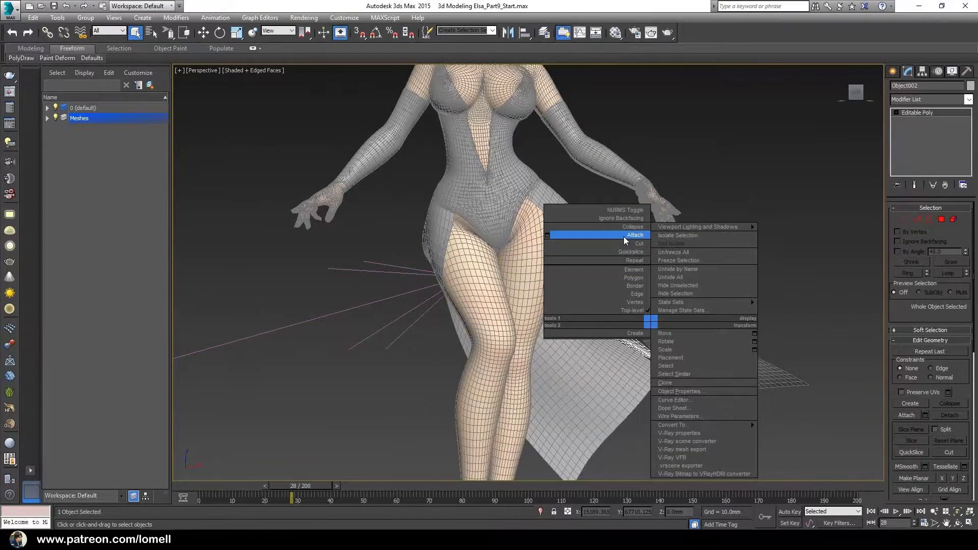
left_click(626, 240)
left_click(596, 359)
left_click(660, 311)
mouse_move(550, 358)
middle_mouse_down("alt")
mouse_move(563, 368)
mouse_move(608, 339)
mouse_move(458, 341)
middle_mouse_up("alt")
scroll(563, 368, "up", 2)
scroll(542, 382, "up", 3)
scroll(609, 339, "down", 3)
scroll(382, 339, "up", 3)
scroll(518, 332, "down", 3)
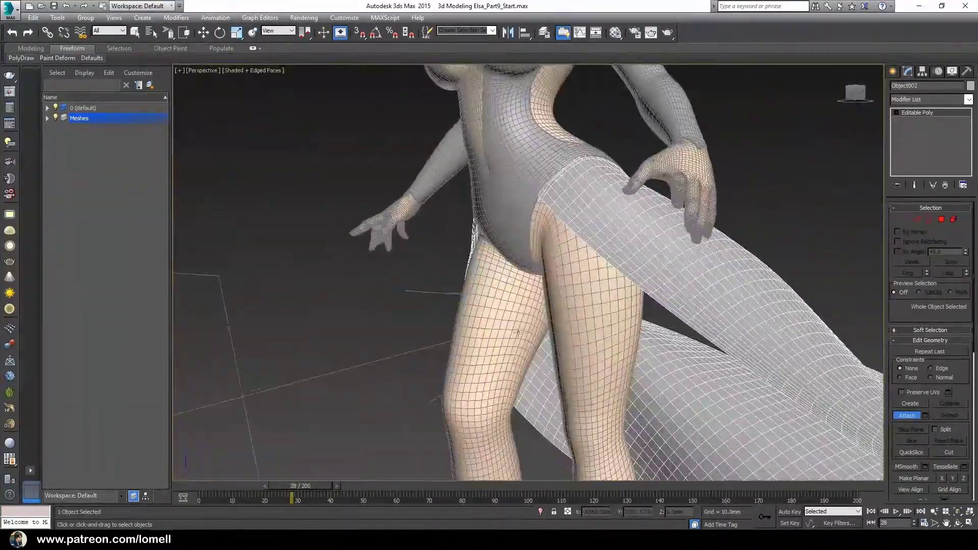
scroll(518, 333, "down", 3)
scroll(518, 333, "down", 2)
mouse_move(518, 332)
middle_mouse_down("alt")
mouse_move(457, 331)
mouse_move(487, 340)
middle_mouse_up("alt")
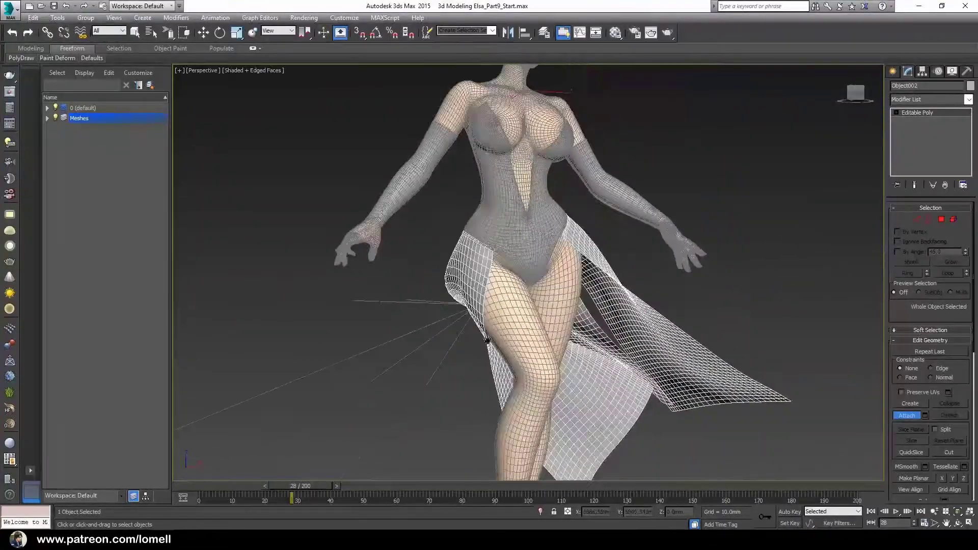
scroll(385, 326, "down", 2)
Delete the Wind001 space warp and move the time slider to frame 53.
key("w")
scroll(333, 349, "down", 5)
left_click(332, 350)
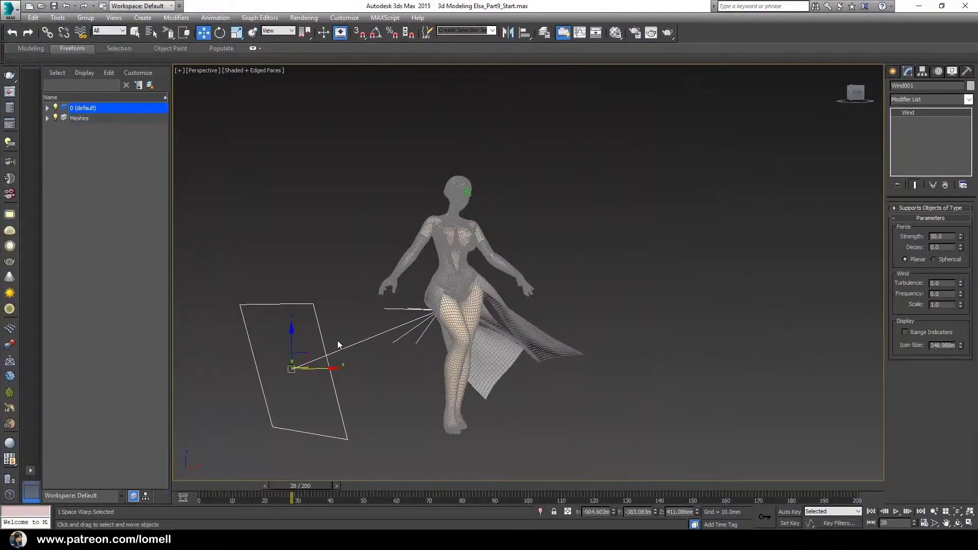
key("Delete")
mouse_move(457, 360)
middle_mouse_down()
mouse_move(480, 343)
mouse_move(396, 397)
middle_mouse_up()
left_click_drag(304, 485, 357, 493)
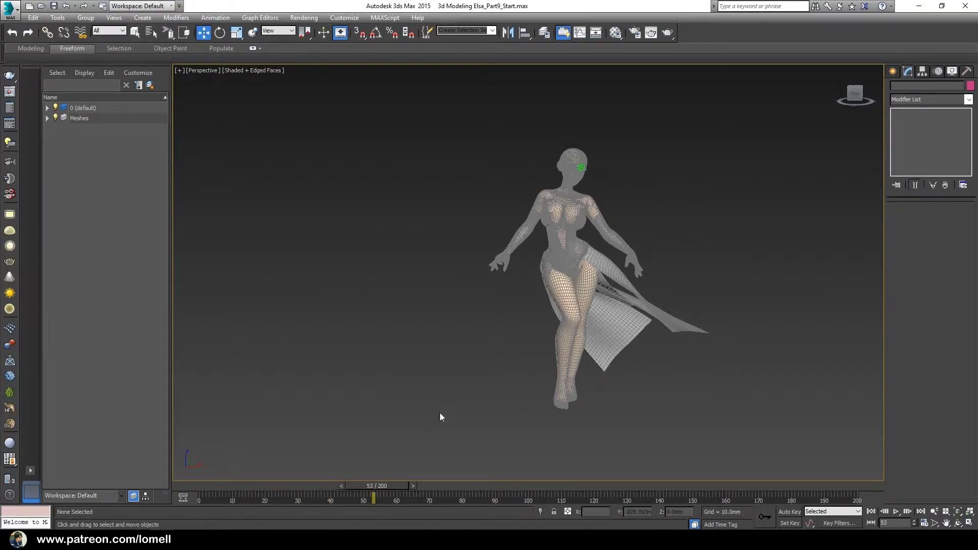
middle_click_drag(441, 417, 253, 447)
key("alt+z")
Hide edged faces and select the merged skirt Object002, viewing it from behind.
mouse_move(402, 428)
left_mouse_down()
mouse_move(399, 291)
mouse_move(447, 277)
mouse_move(430, 252)
left_mouse_up()
key("F4")
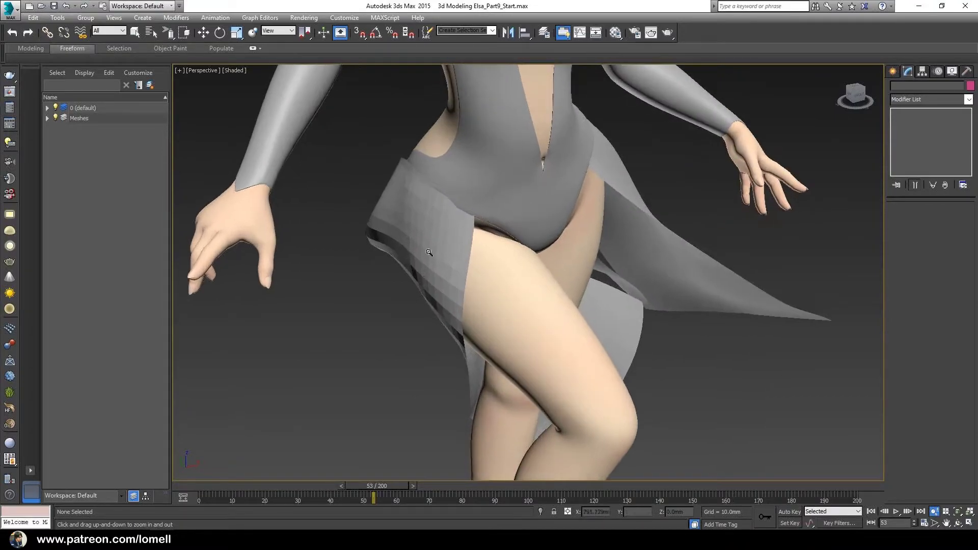
middle_click_drag(429, 252, 519, 260, "alt")
left_click(389, 274)
middle_click_drag(388, 274, 519, 367, "alt")
scroll(438, 275, "up", 2)
scroll(438, 275, "up", 3)
scroll(438, 275, "up", 2)
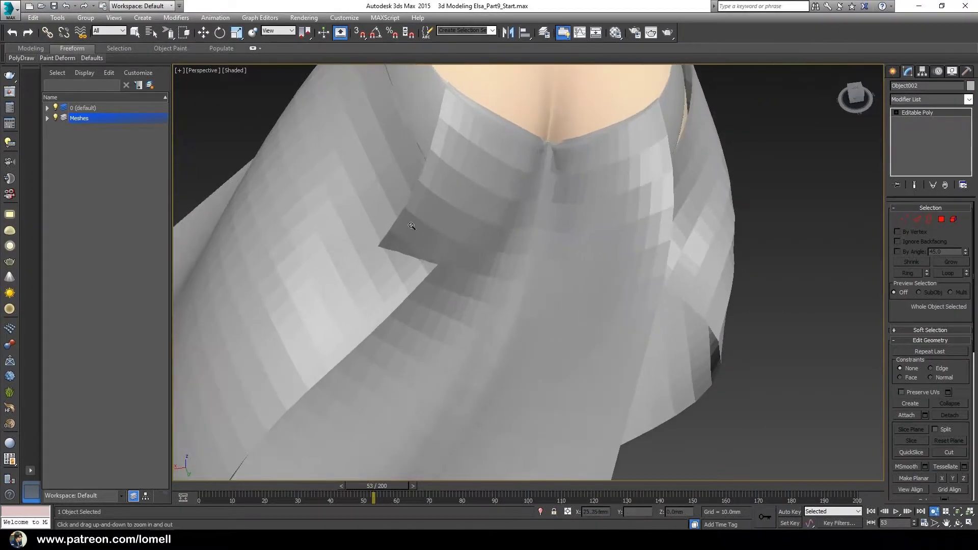
scroll(438, 276, "down", 5)
mouse_move(438, 275)
middle_mouse_down("alt")
mouse_move(472, 289)
mouse_move(460, 299)
middle_mouse_up("alt")
key("alt+z")
scroll(460, 299, "up", 2)
scroll(497, 336, "up", 3)
middle_click_drag(498, 337, 289, 83, "alt")
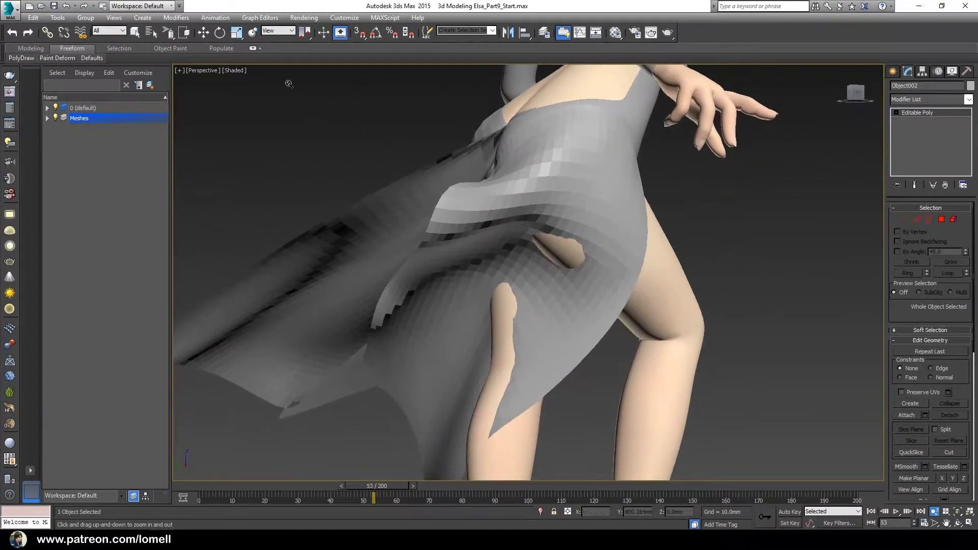
Expand the Freeform ribbon tools and add an Edit Poly modifier to the skirt.
left_click(80, 48)
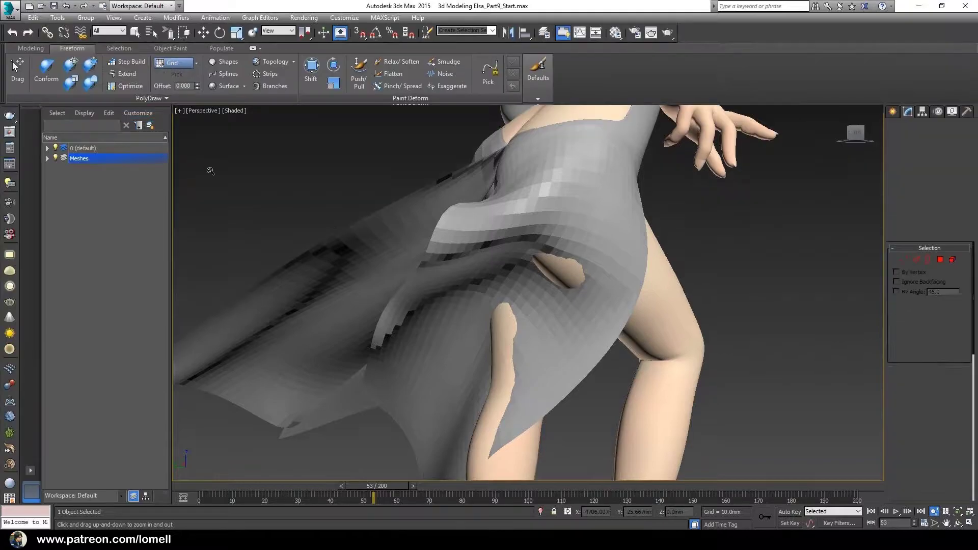
scroll(483, 240, "down", 2)
scroll(480, 255, "down", 3)
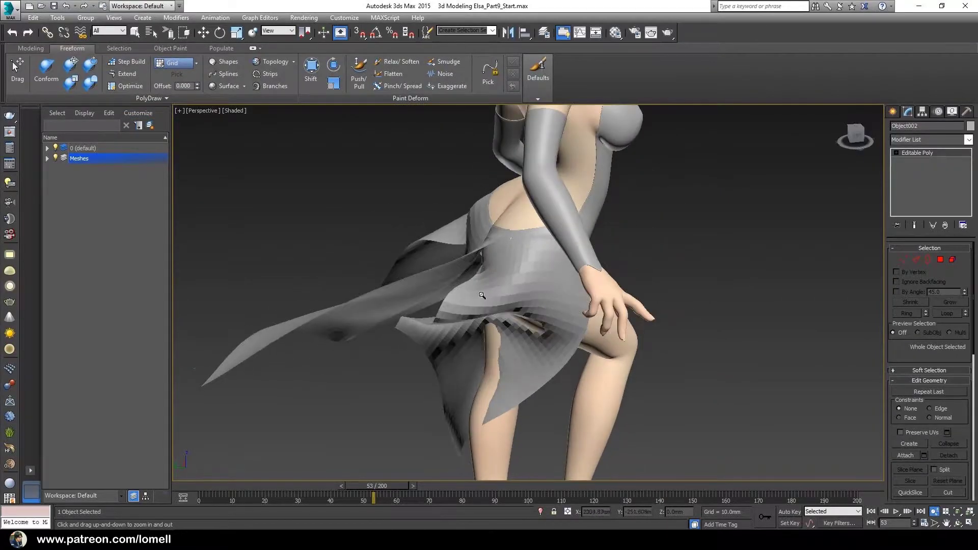
left_click(969, 139)
scroll(917, 285, "down", 1)
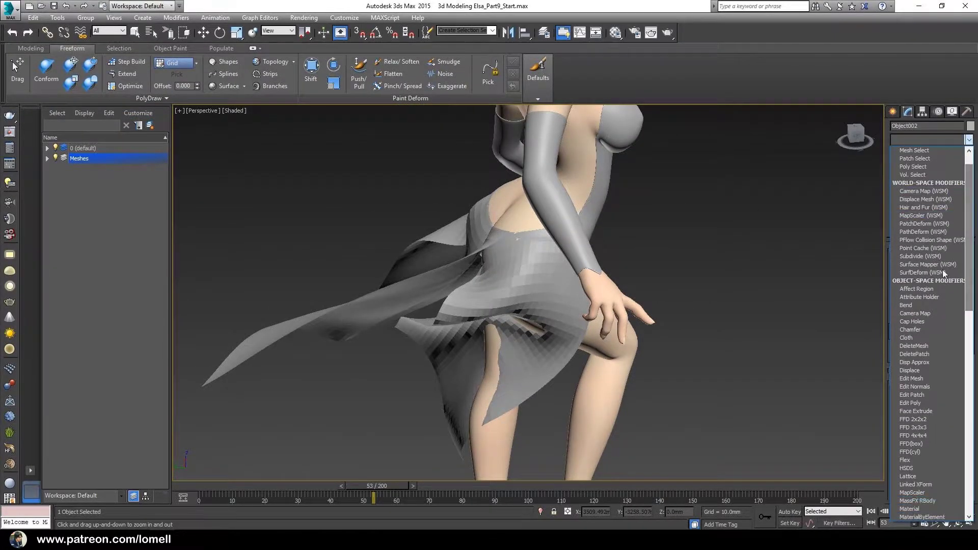
left_click(911, 403)
left_click_drag(855, 138, 965, 203)
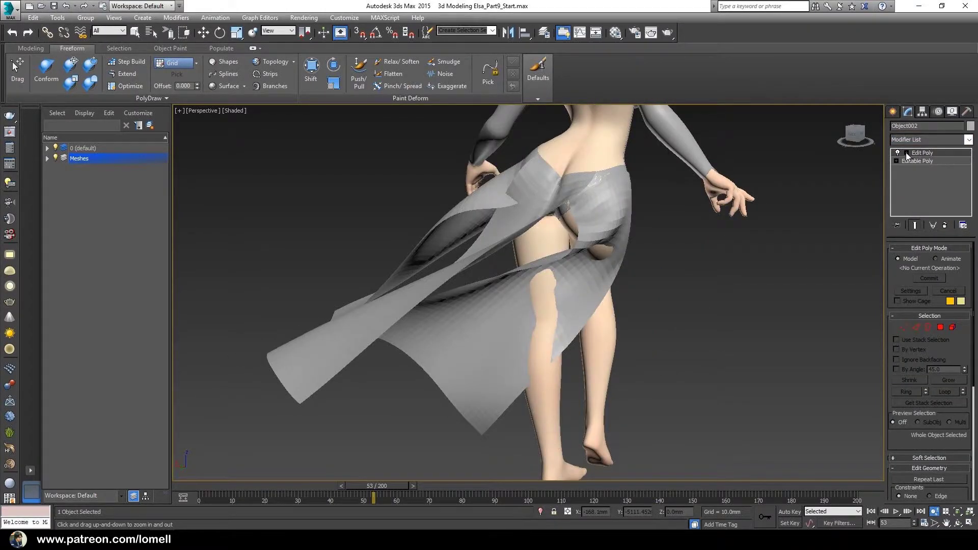
Replace that Edit Poly modifier with a freshly added Edit Poly on the skirt.
left_click(945, 225)
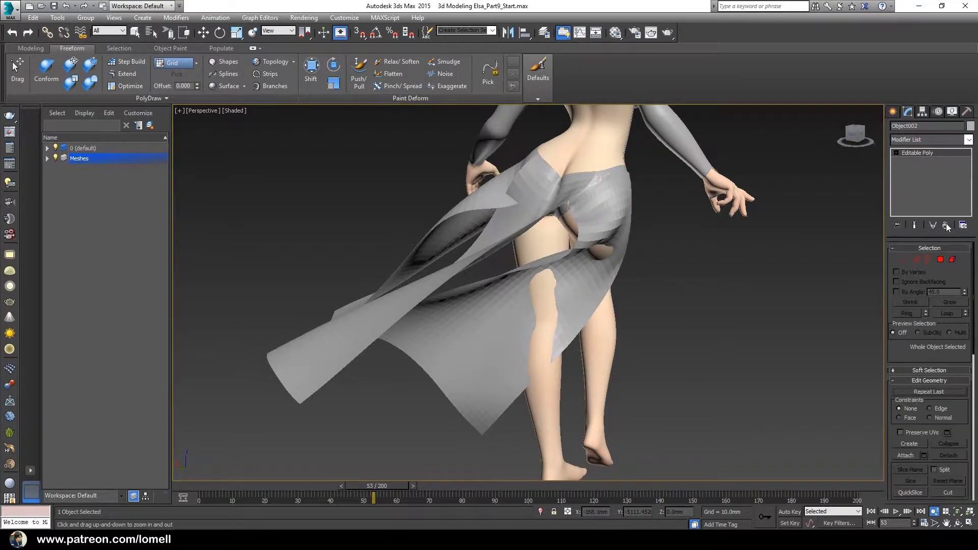
left_click(969, 140)
scroll(917, 306, "down", 2)
scroll(907, 336, "down", 2)
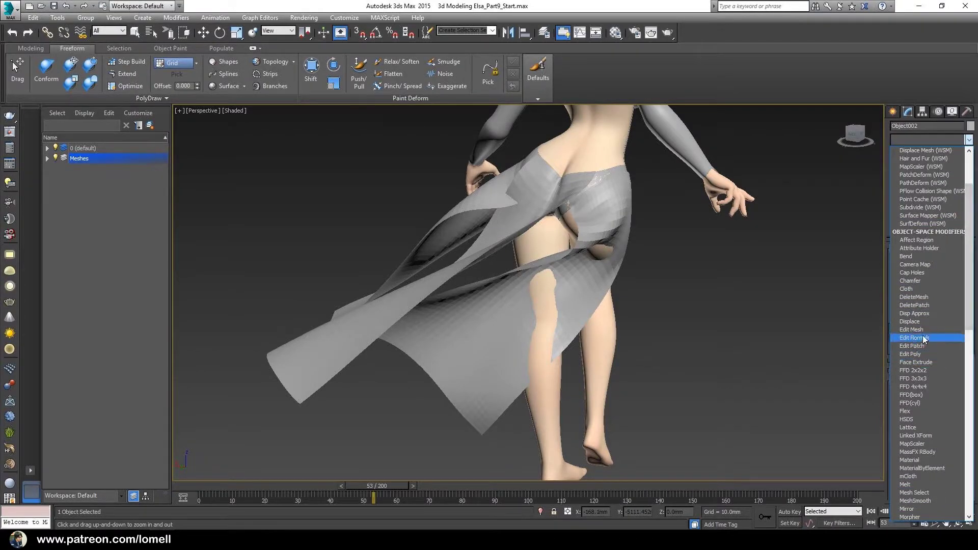
left_click(906, 356)
left_click_drag(556, 367, 552, 334)
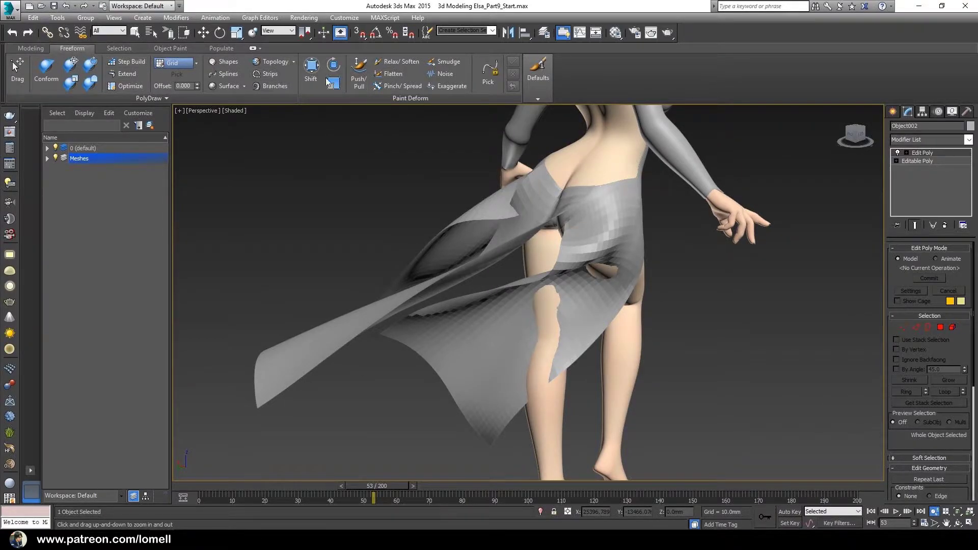
Select the skirt element and hide the unselected cape piece.
left_click(311, 76)
middle_click_drag(387, 229, 556, 314, "alt")
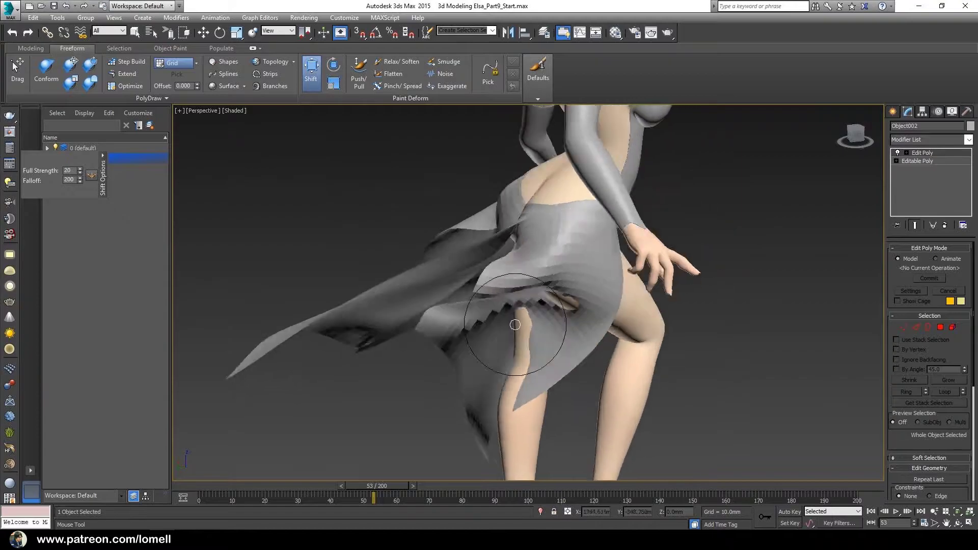
mouse_move(453, 298)
middle_mouse_down("alt")
mouse_move(404, 317)
mouse_move(586, 270)
middle_mouse_up("alt")
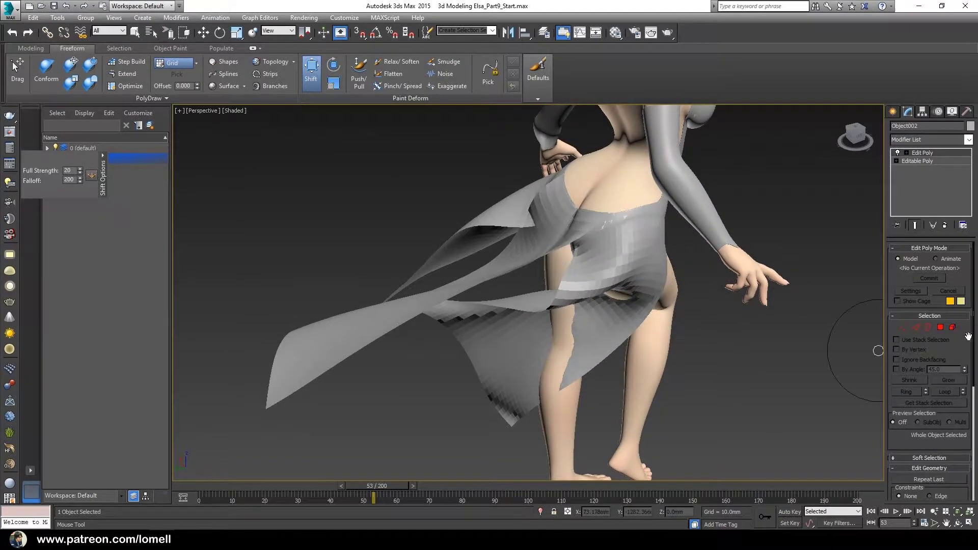
left_click(953, 328)
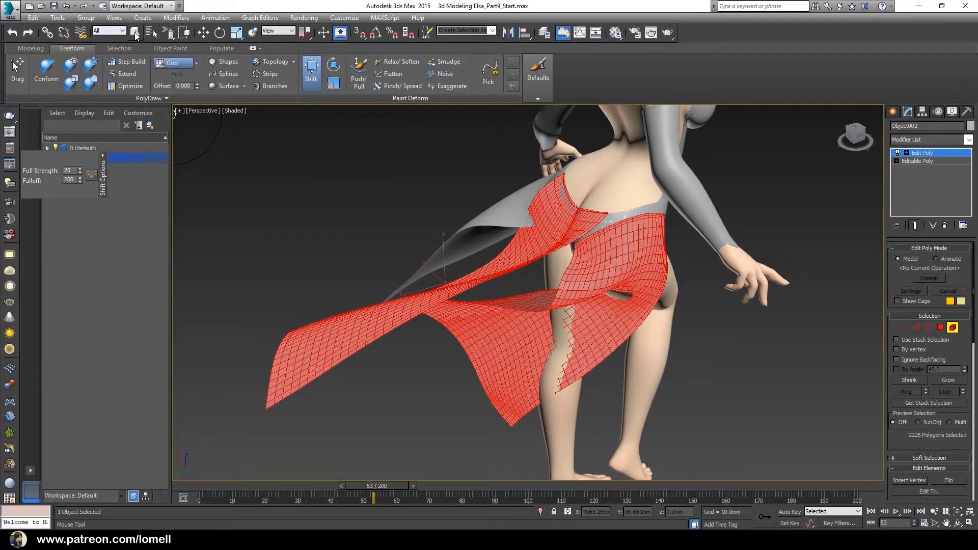
left_click(204, 32)
left_click(581, 315)
right_click(698, 362)
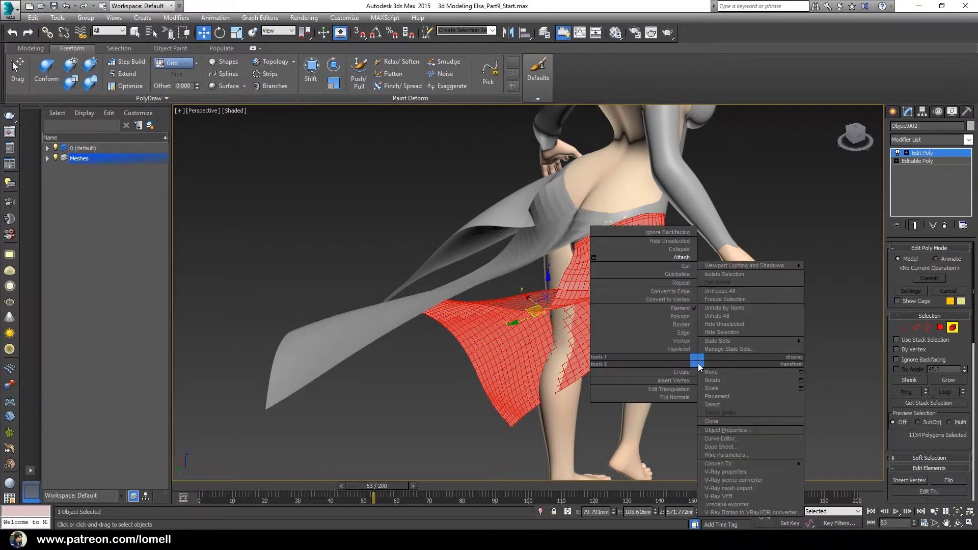
left_click(675, 242)
mouse_move(561, 357)
middle_mouse_down("alt")
mouse_move(525, 358)
mouse_move(634, 337)
middle_mouse_up("alt")
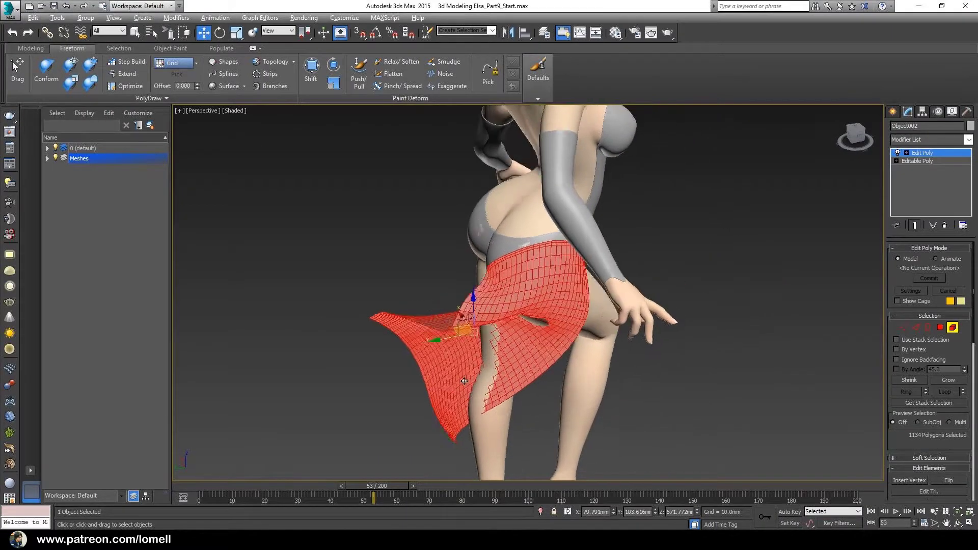
left_click(952, 328)
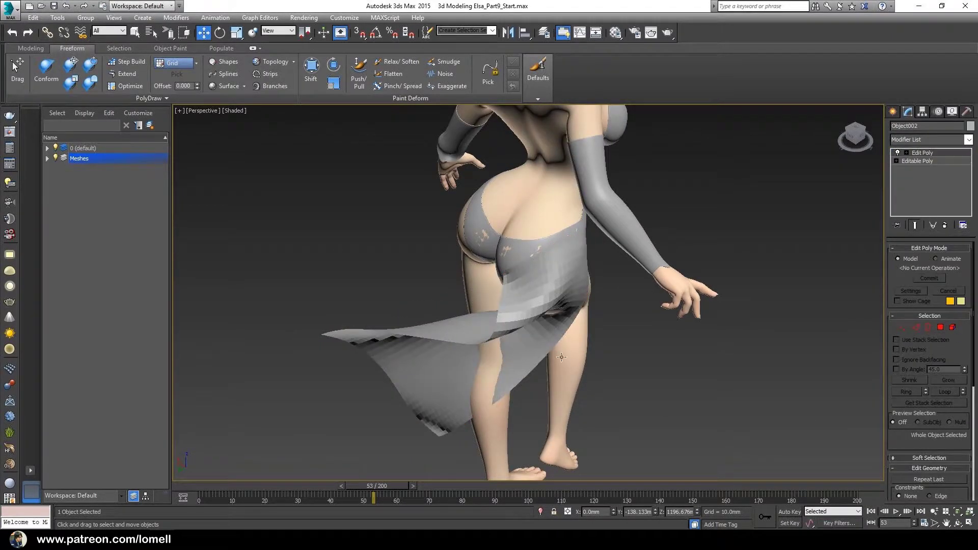
mouse_move(564, 382)
middle_mouse_down("alt")
mouse_move(542, 389)
mouse_move(556, 403)
middle_mouse_up("alt")
Isolate the body and skirt with wireframe shown, then select the skirt alone.
key("F4")
left_click(556, 387, "ctrl")
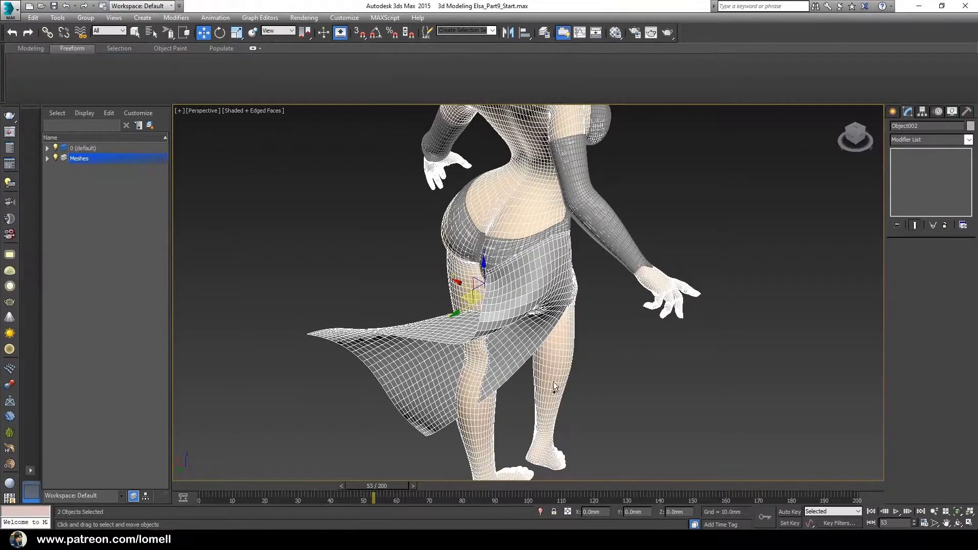
left_click(540, 511)
left_click(380, 381)
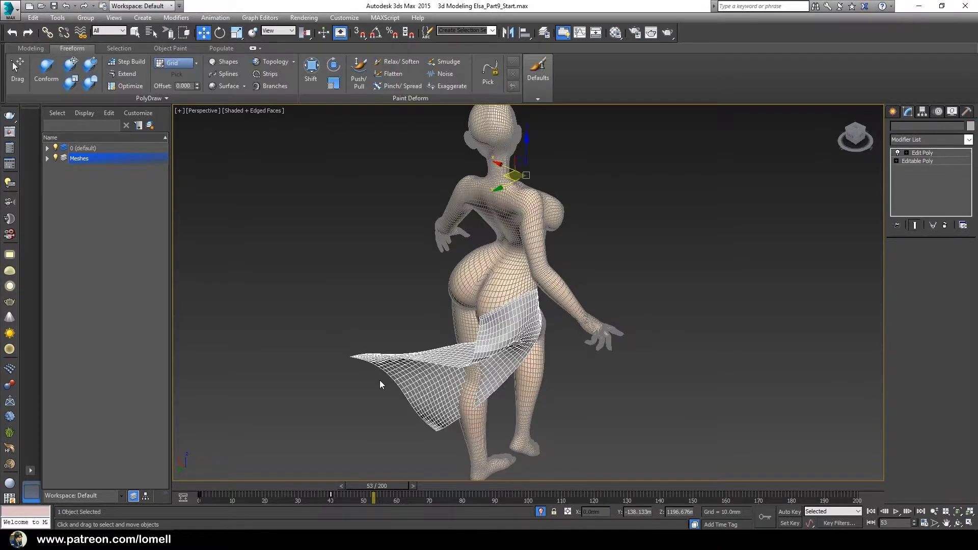
middle_click_drag(382, 382, 429, 337, "alt")
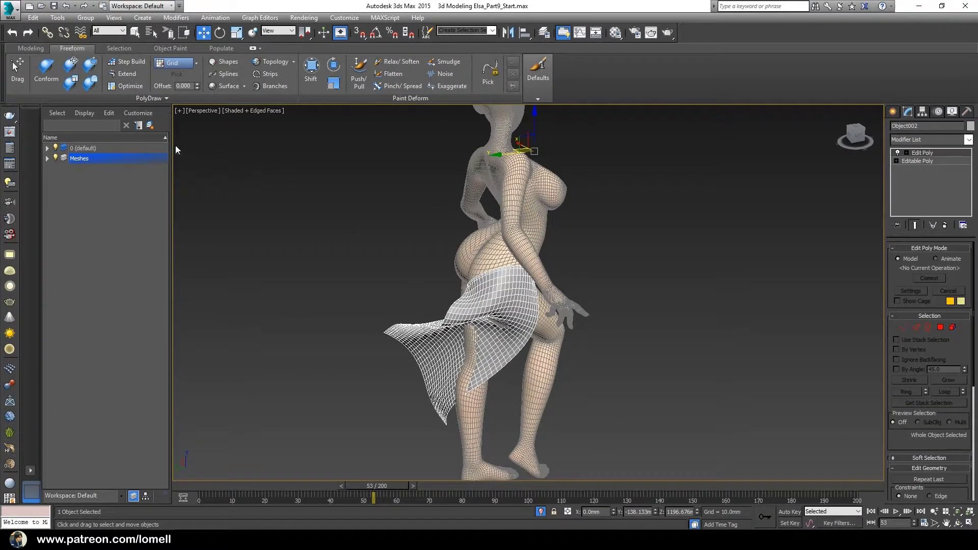
Set the Shift brush to Full Strength 20 and enlarge its Falloff to 363.
left_click(309, 77)
middle_click_drag(415, 361, 501, 370, "alt")
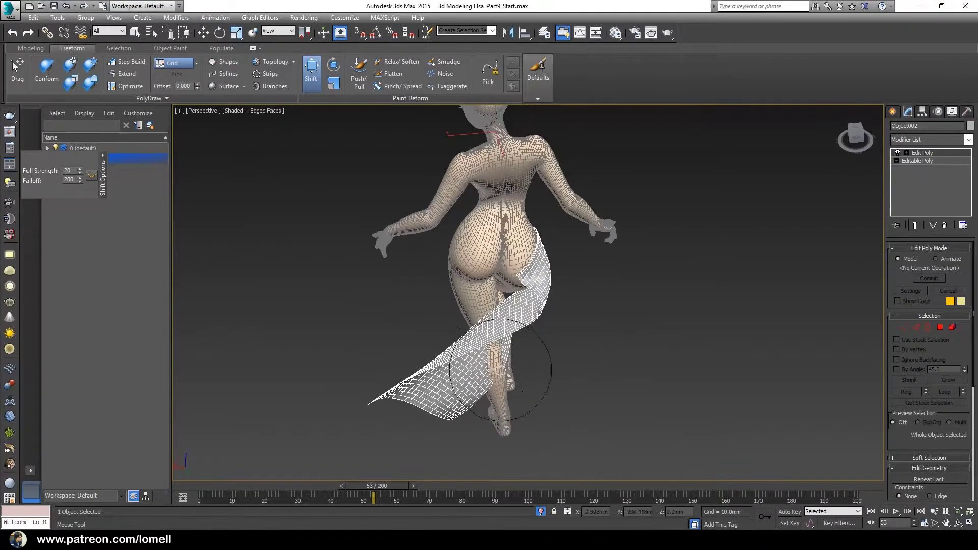
left_click_drag(509, 368, 505, 374, "ctrl+shift")
scroll(493, 397, "up", 4)
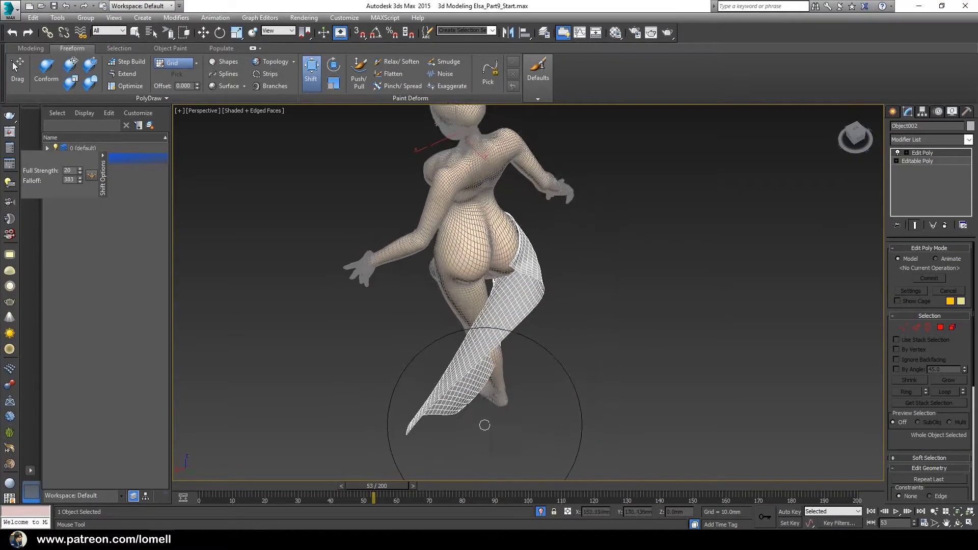
middle_click_drag(493, 398, 467, 353, "alt")
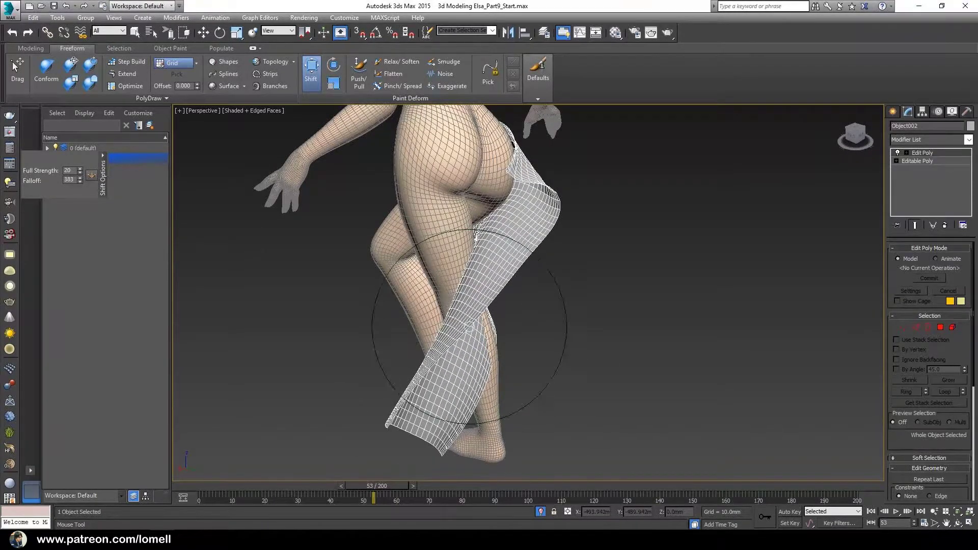
scroll(465, 398, "up", 2)
Shift the lower cloth strip straighter at the feet and push the skirt over the hips.
mouse_move(464, 397)
left_mouse_down()
mouse_move(449, 346)
mouse_move(411, 400)
left_mouse_up()
mouse_move(411, 400)
middle_mouse_down("alt")
mouse_move(629, 350)
mouse_move(701, 351)
mouse_move(525, 408)
mouse_move(459, 331)
mouse_move(517, 324)
middle_mouse_up("alt")
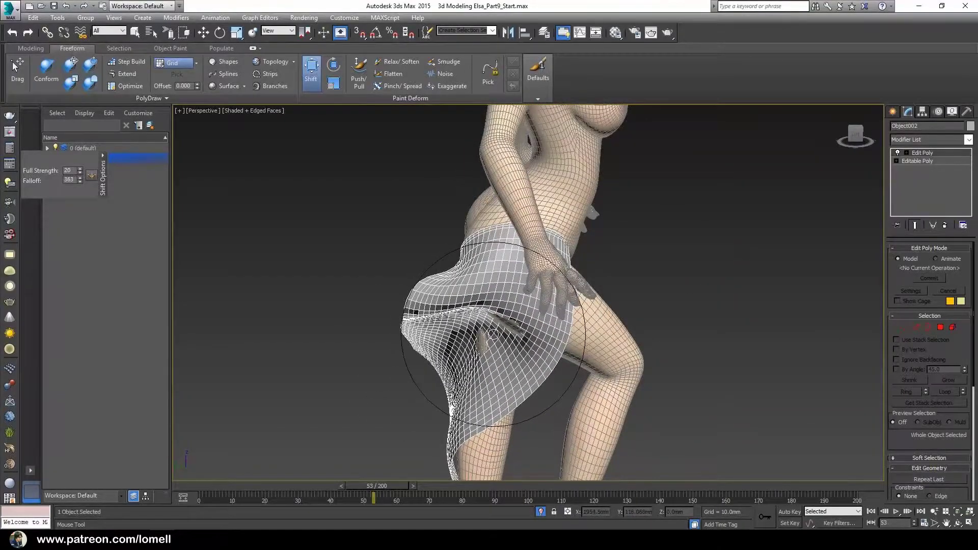
left_click_drag(491, 332, 471, 356)
mouse_move(471, 356)
middle_mouse_down("alt")
mouse_move(512, 403)
mouse_move(500, 332)
mouse_move(489, 428)
mouse_move(458, 408)
middle_mouse_up("alt")
scroll(489, 428, "up", 5)
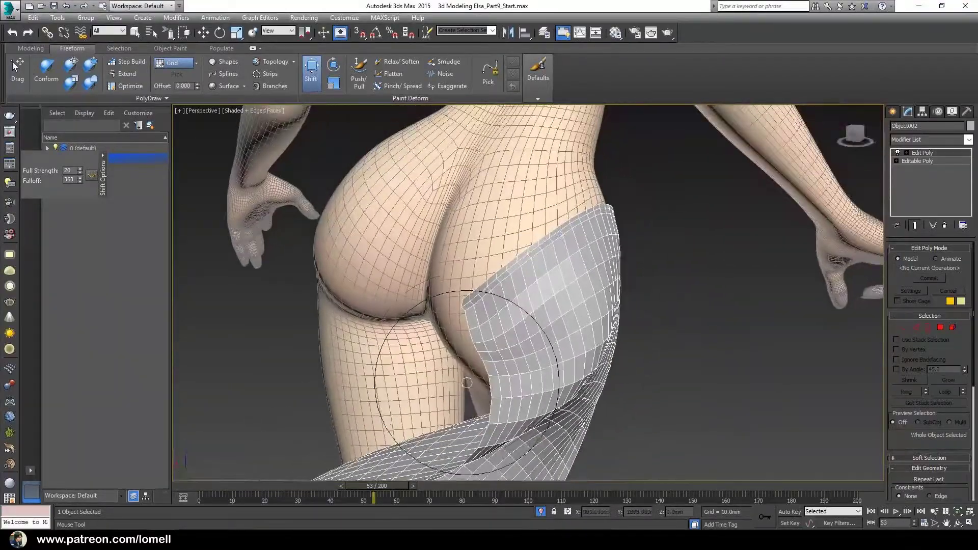
scroll(463, 352, "up", 2)
middle_click_drag(462, 352, 388, 393, "alt")
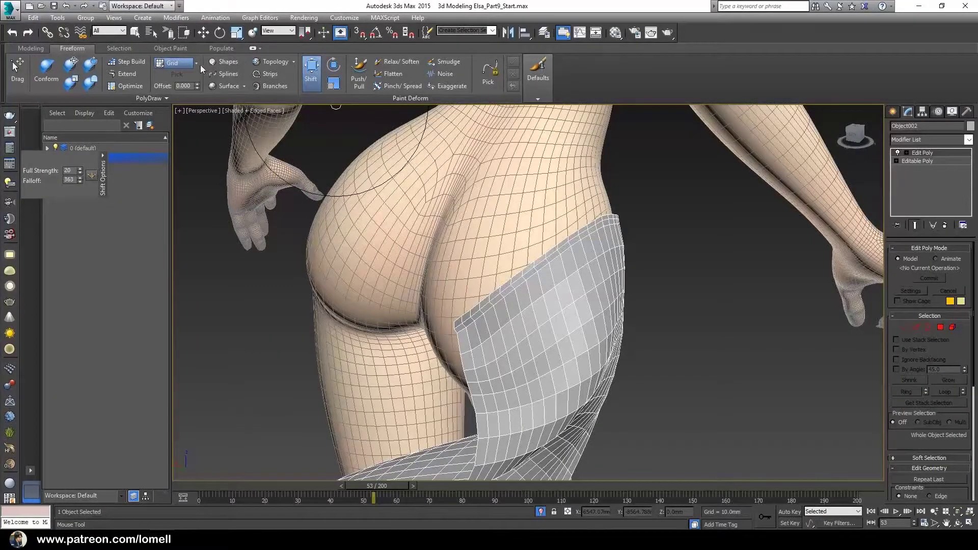
Set Draw On to Surface and pick the LowRes body mesh as the drawing surface.
left_click(197, 64)
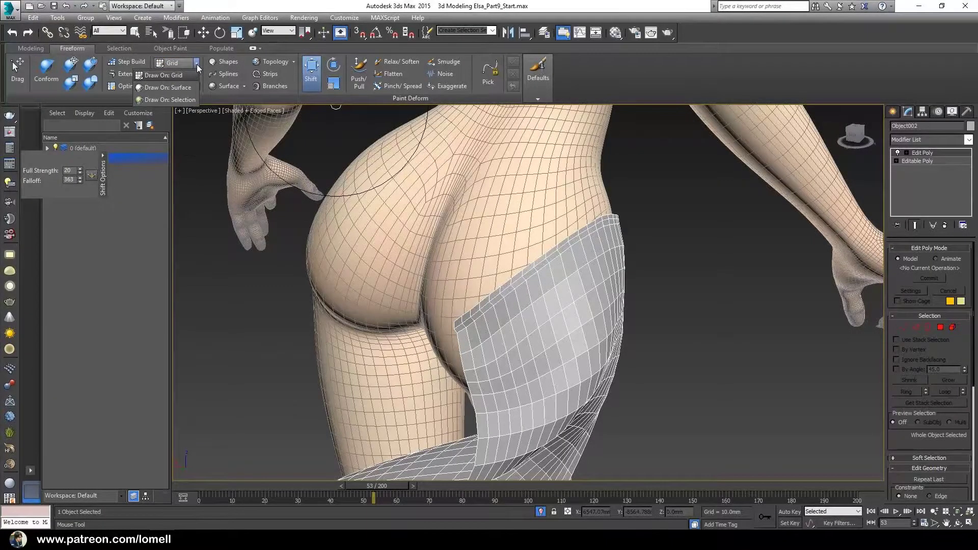
left_click(166, 91)
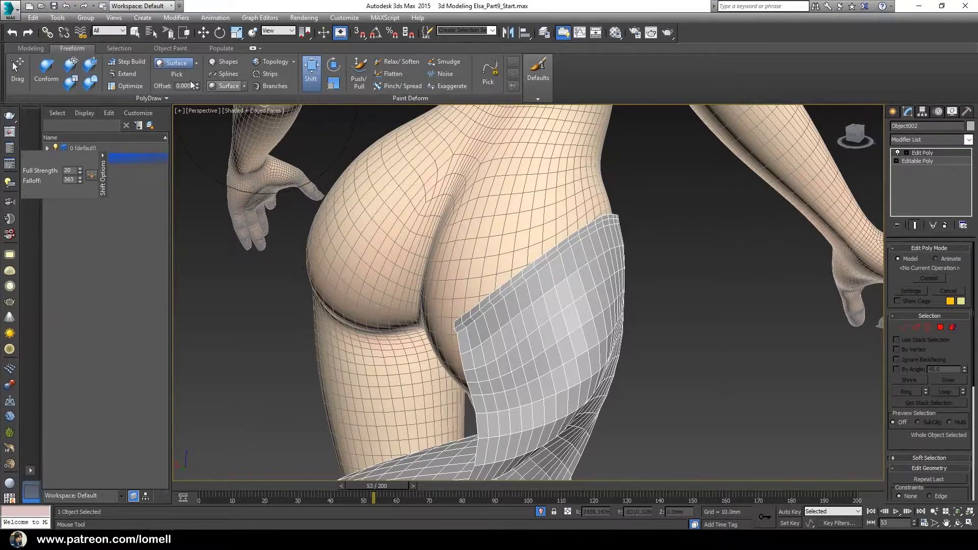
key("Escape")
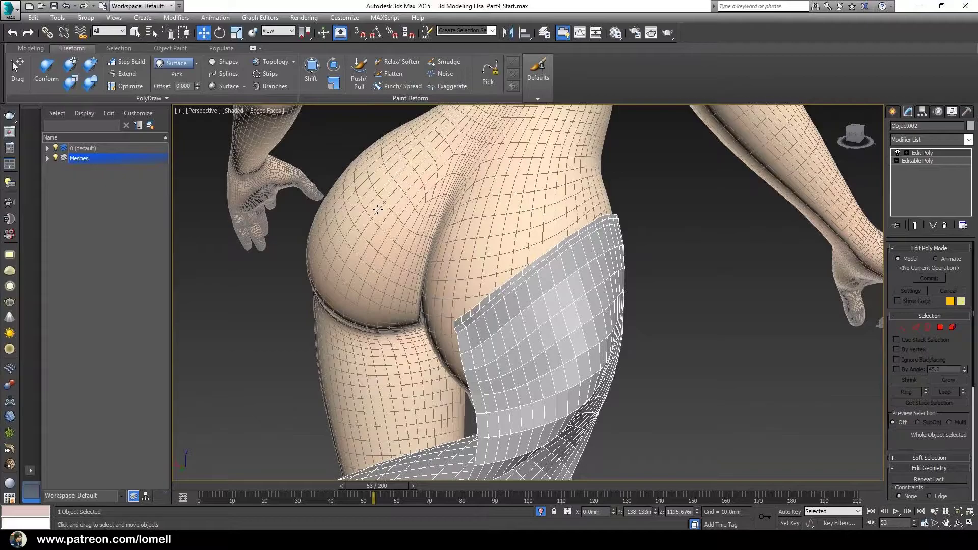
left_click(378, 210)
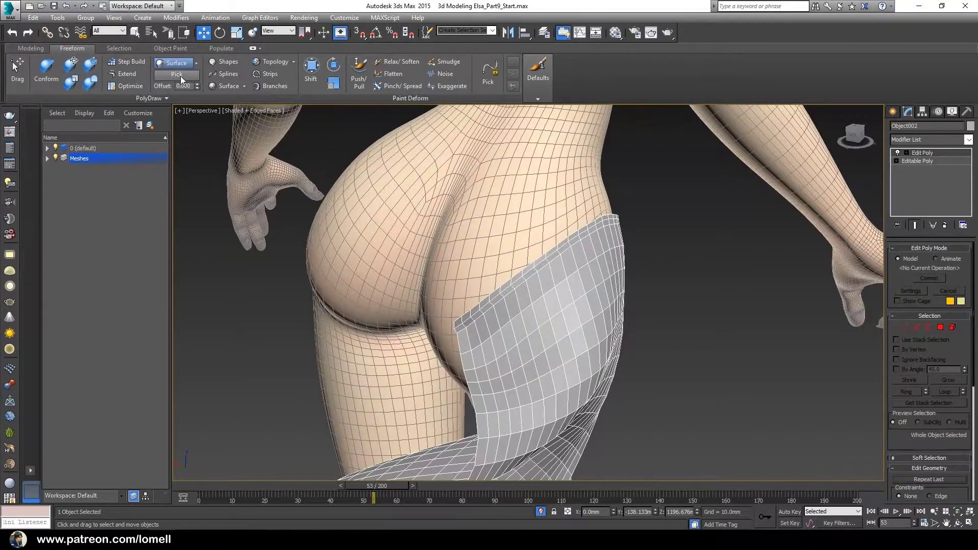
left_click(181, 77)
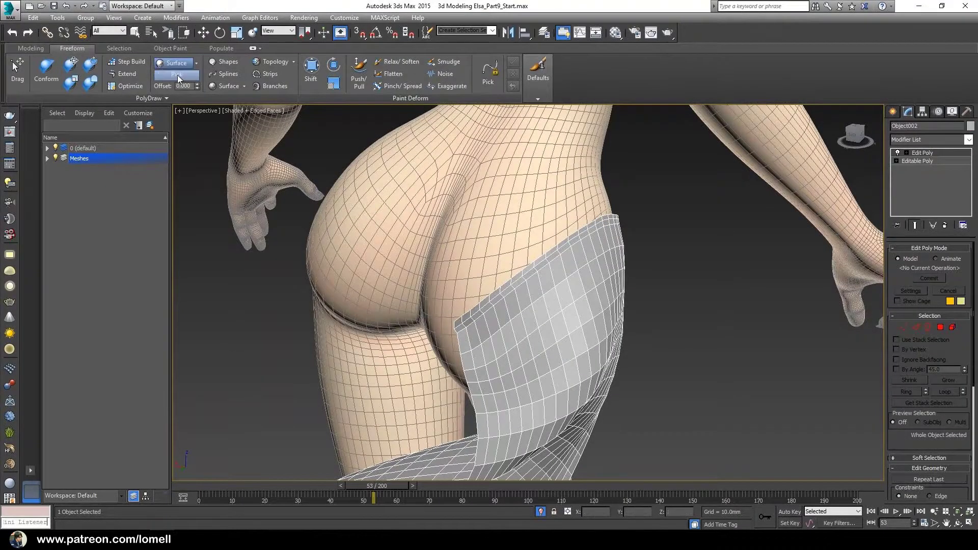
left_click(372, 179)
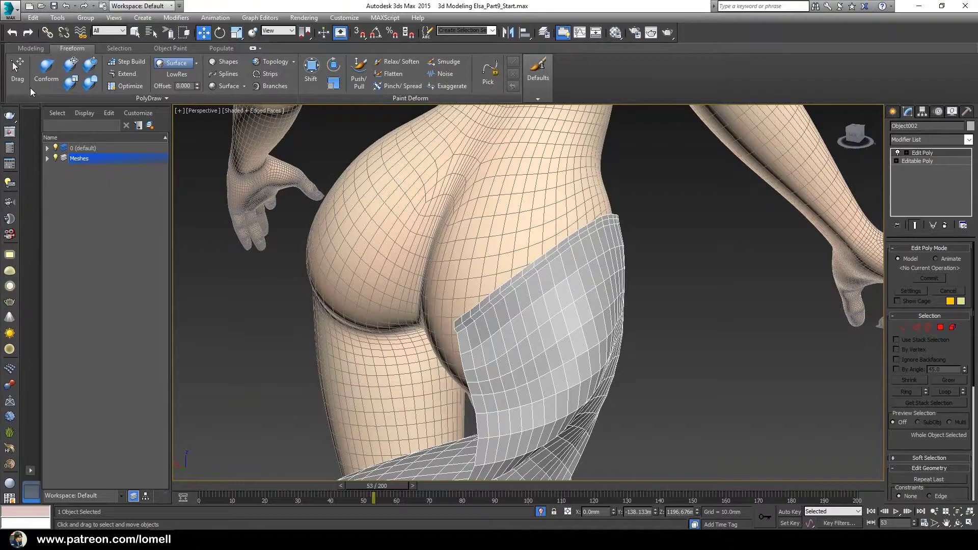
Activate the Conform brush with Full Strength 78 and Falloff reduced to 119.
left_click(46, 79)
middle_click_drag(473, 303, 465, 317)
scroll(464, 316, "up", 2)
scroll(503, 328, "up", 2)
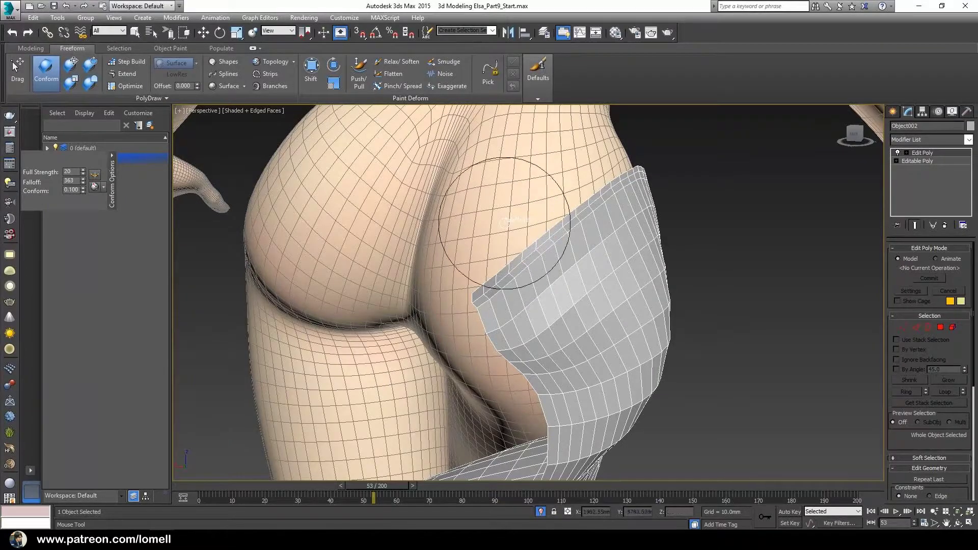
left_click_drag(505, 222, 470, 292, "ctrl+shift")
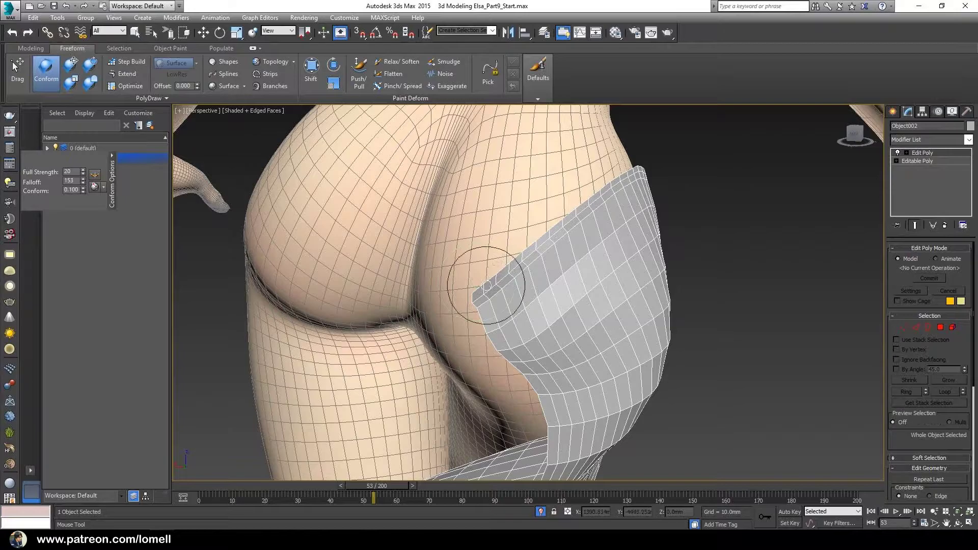
middle_click_drag(503, 263, 520, 262, "alt")
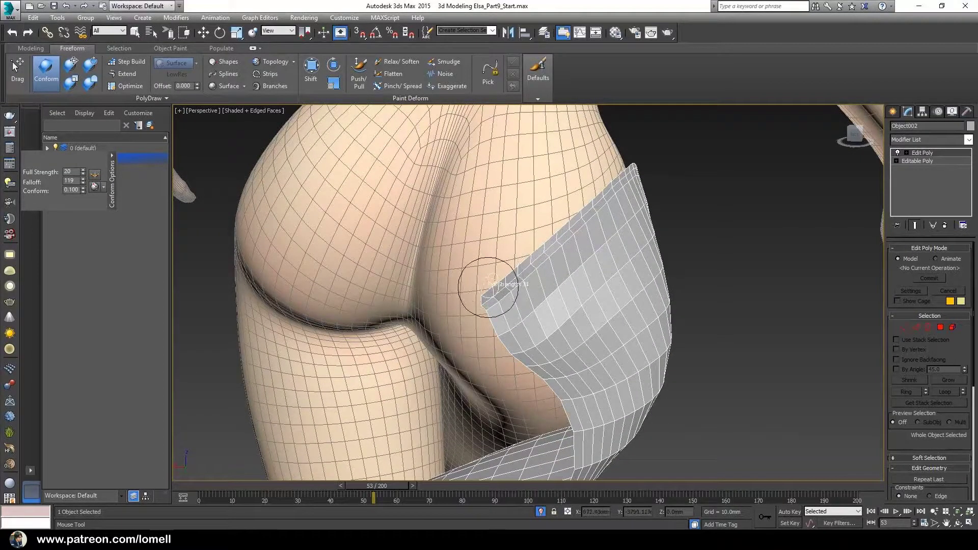
mouse_move(531, 253)
middle_mouse_down("alt")
mouse_move(465, 360)
mouse_move(503, 291)
mouse_move(505, 299)
middle_mouse_up("alt")
mouse_move(513, 240)
middle_mouse_down("alt")
mouse_move(535, 218)
mouse_move(444, 301)
mouse_move(438, 354)
middle_mouse_up("alt")
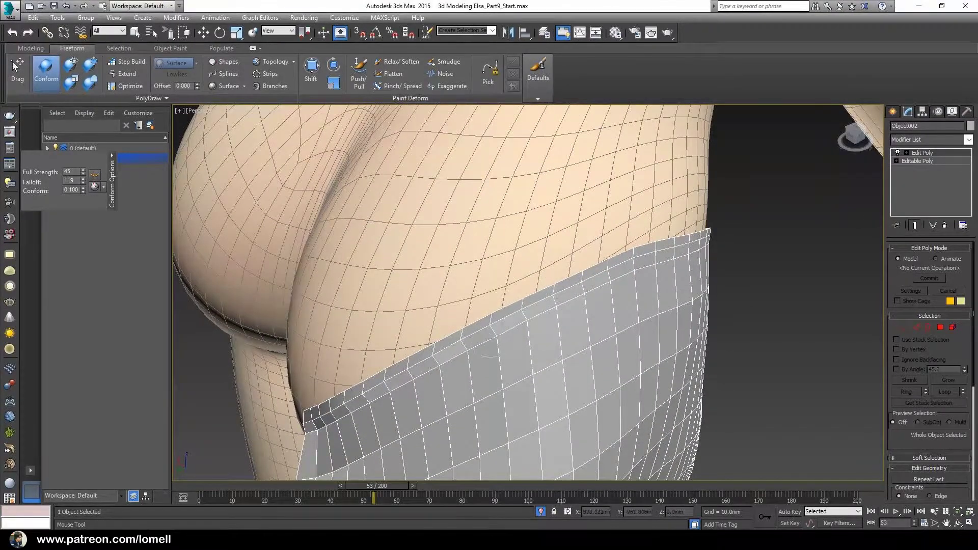
mouse_move(571, 287)
middle_mouse_down("alt")
mouse_move(507, 307)
mouse_move(520, 296)
middle_mouse_up("alt")
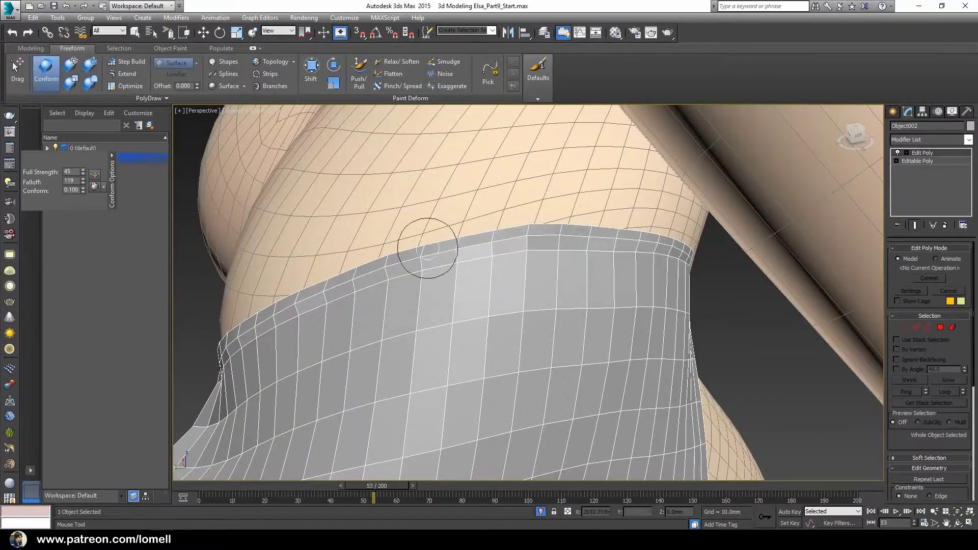
Brush along the cloth's top edge so it conforms onto the LowRes body at the hips.
mouse_move(444, 285)
middle_mouse_down("alt")
mouse_move(415, 262)
mouse_move(201, 268)
mouse_move(374, 299)
mouse_move(357, 269)
middle_mouse_up("alt")
mouse_move(293, 286)
left_mouse_down()
mouse_move(349, 278)
mouse_move(339, 290)
mouse_move(293, 268)
left_mouse_up()
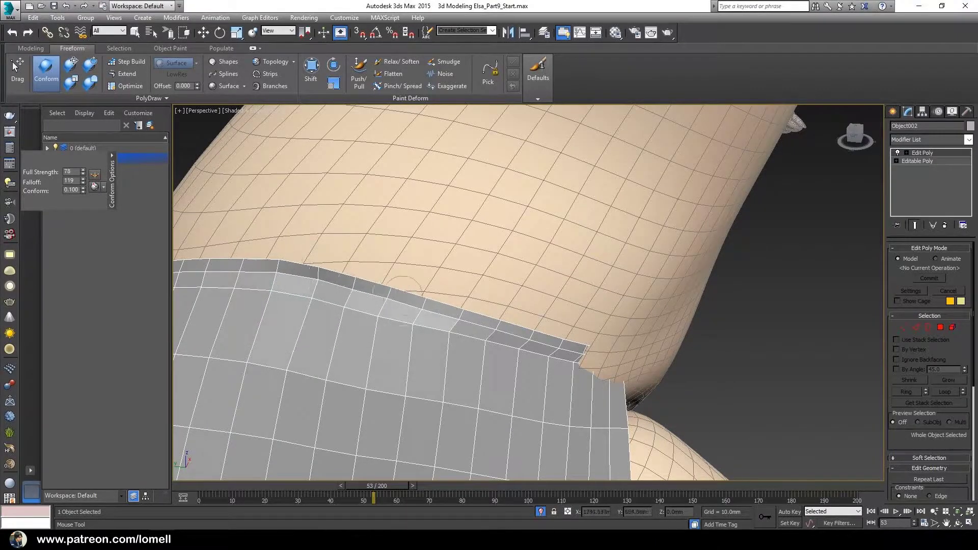
mouse_move(413, 285)
middle_mouse_down("alt")
mouse_move(485, 255)
mouse_move(262, 234)
middle_mouse_up("alt")
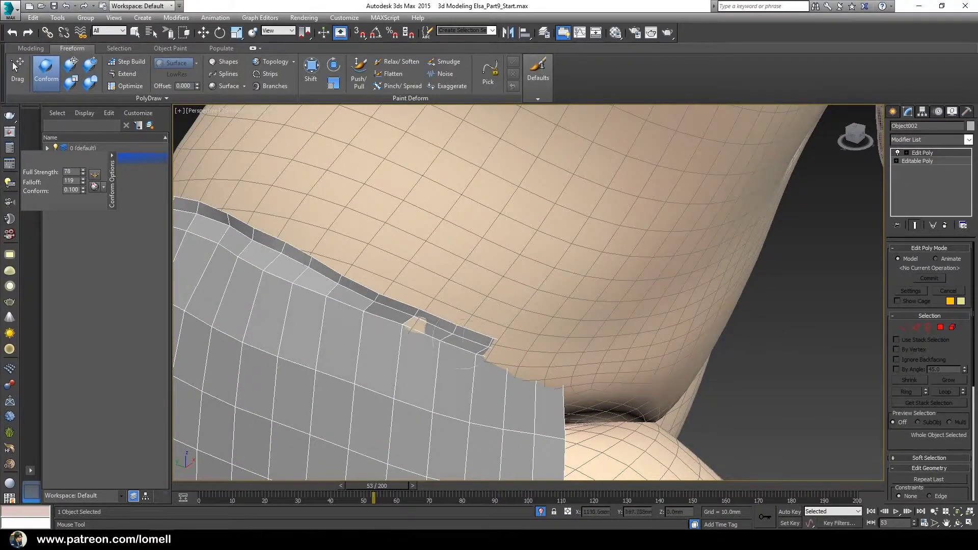
middle_click_drag(443, 343, 436, 337, "alt")
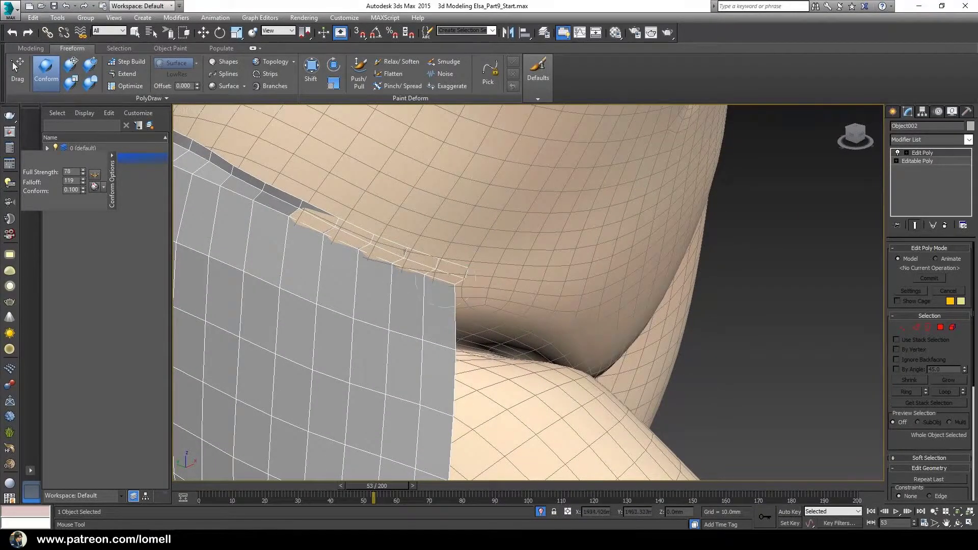
scroll(439, 288, "down", 3)
middle_click_drag(448, 284, 410, 269, "alt")
scroll(411, 269, "up", 3)
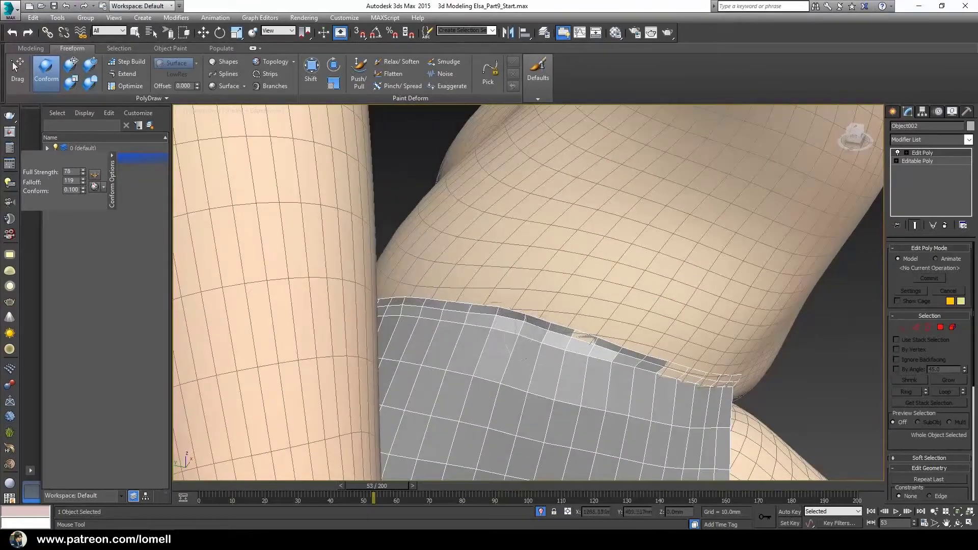
mouse_move(510, 319)
left_mouse_down()
mouse_move(642, 360)
mouse_move(540, 331)
left_mouse_up()
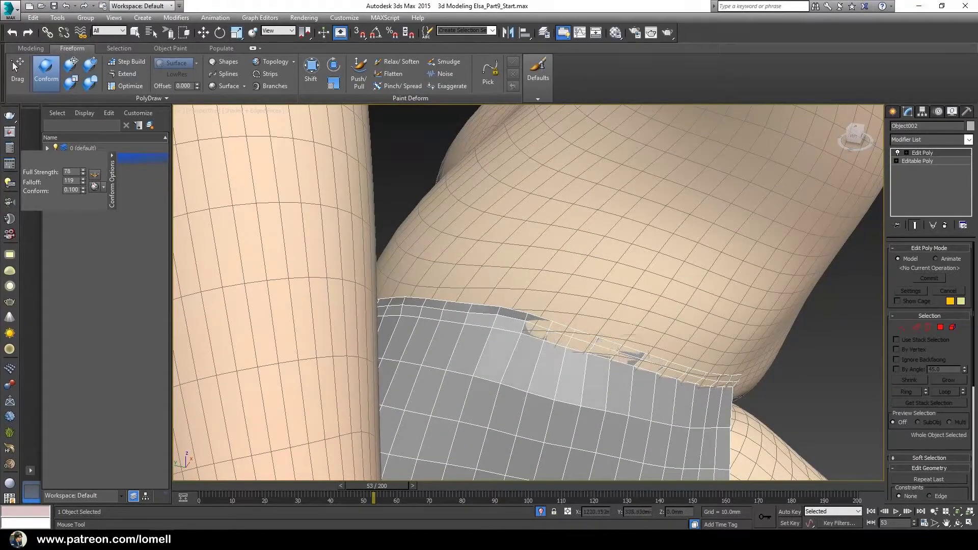
mouse_move(516, 341)
middle_mouse_down("alt")
mouse_move(574, 332)
mouse_move(452, 383)
middle_mouse_up("alt")
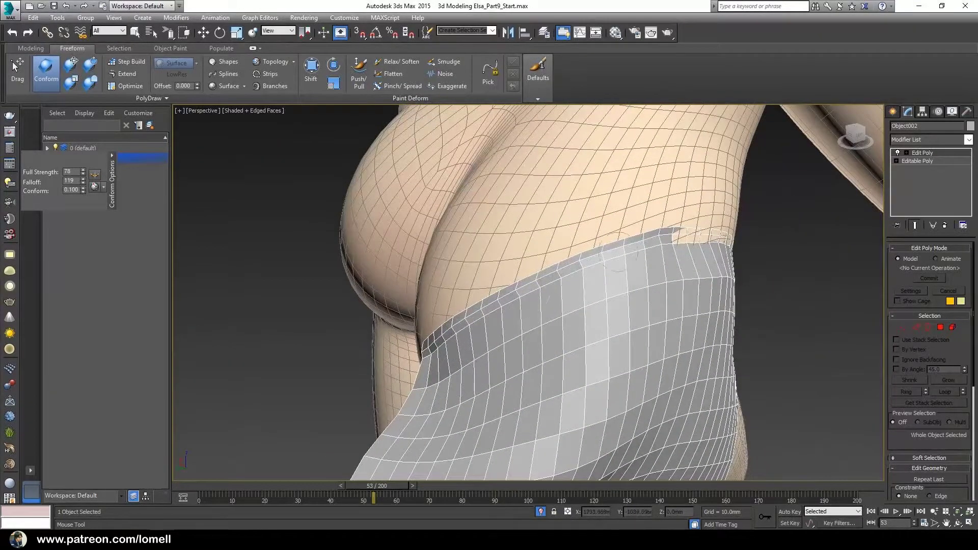
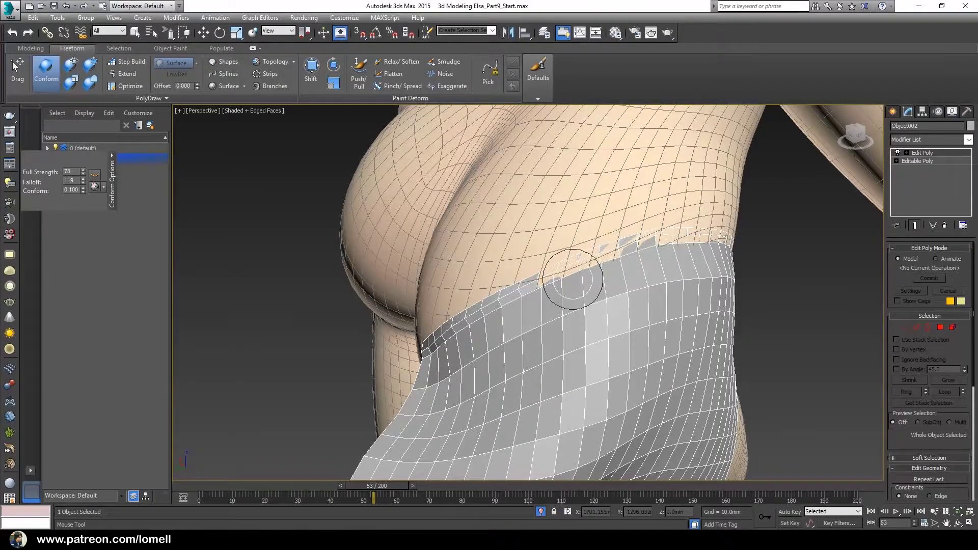
Switch to Element mode and unhide all the cloth pieces around the hips.
scroll(573, 280, "down", 5)
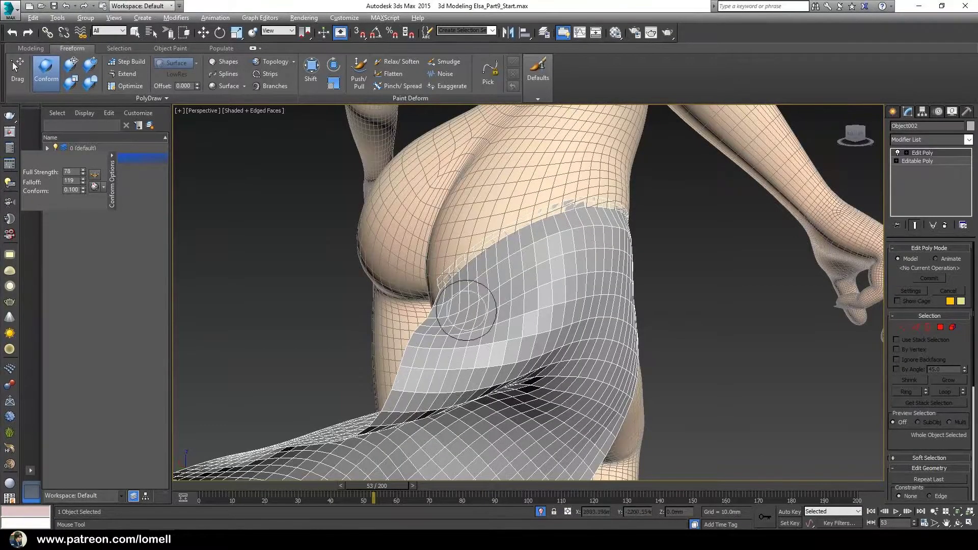
middle_click_drag(458, 328, 434, 326, "alt")
middle_click_drag(493, 288, 449, 351, "alt")
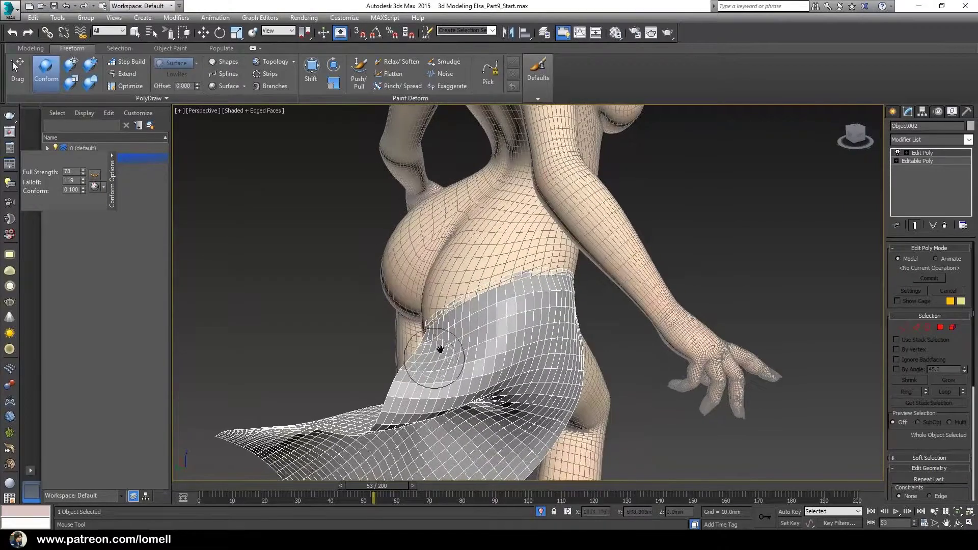
left_click(952, 327)
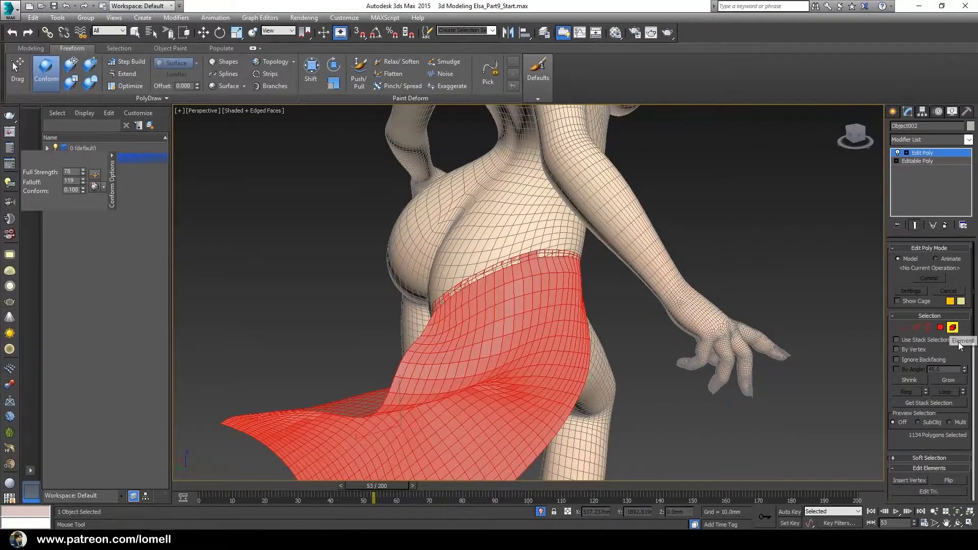
scroll(960, 349, "down", 2)
scroll(960, 332, "down", 3)
scroll(957, 311, "down", 2)
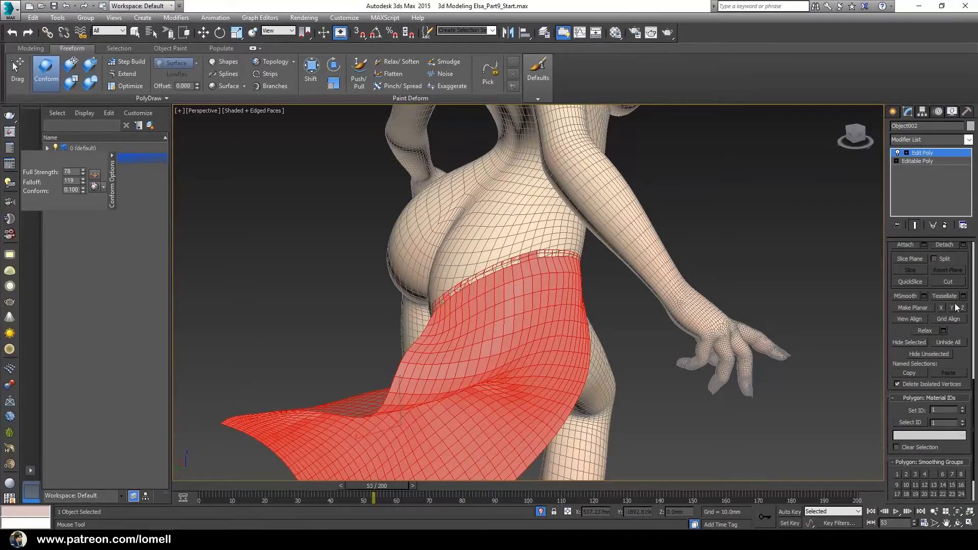
left_click(949, 345)
middle_click_drag(306, 408, 542, 360, "alt")
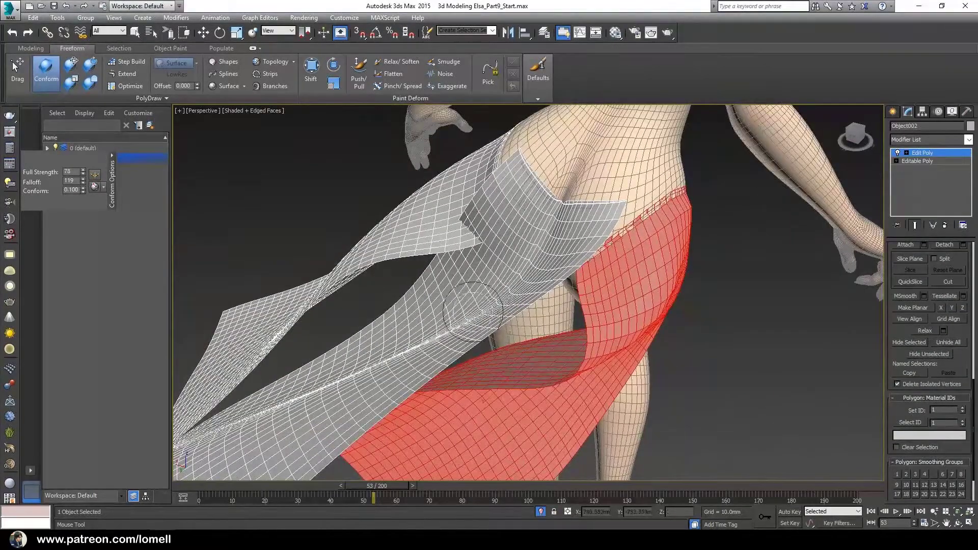
scroll(499, 331, "up", 3)
mouse_move(503, 322)
middle_mouse_down("alt")
mouse_move(463, 376)
mouse_move(484, 306)
middle_mouse_up("alt")
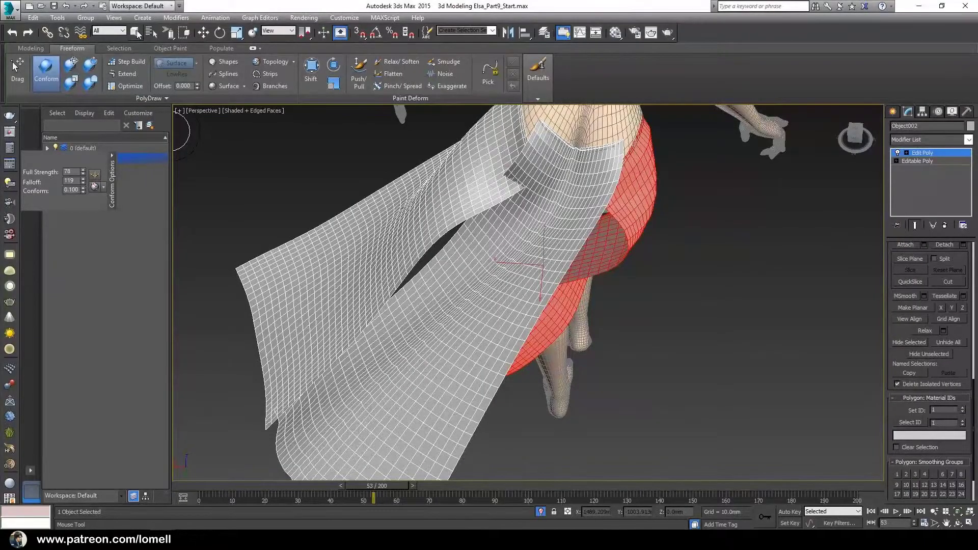
Select the back skirt panel and hide every other cloth piece with Hide Unselected.
key("w")
left_click(448, 298)
mouse_move(493, 339)
middle_mouse_down("alt")
mouse_move(515, 326)
mouse_move(616, 315)
middle_mouse_up("alt")
scroll(514, 326, "up", 5)
right_click(616, 315)
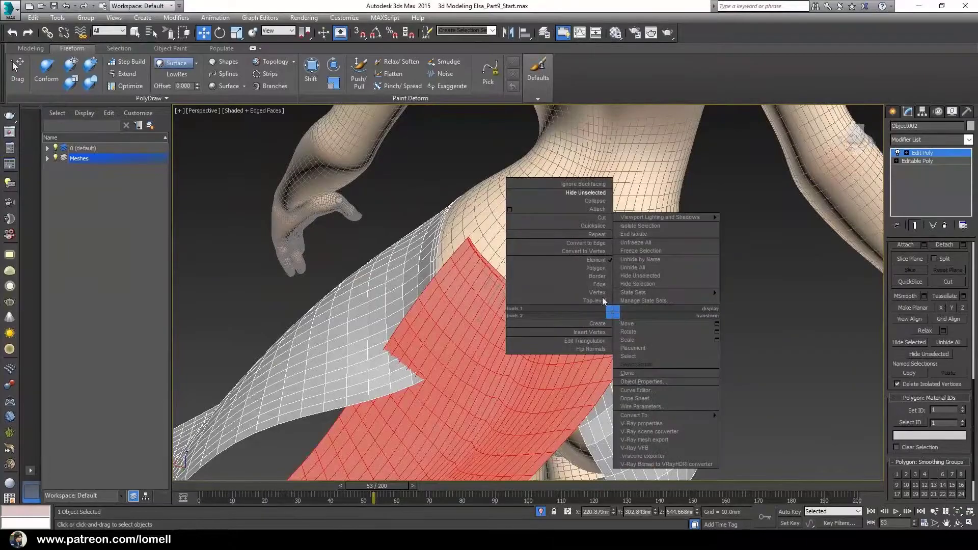
left_click(586, 202)
scroll(384, 311, "up", 4)
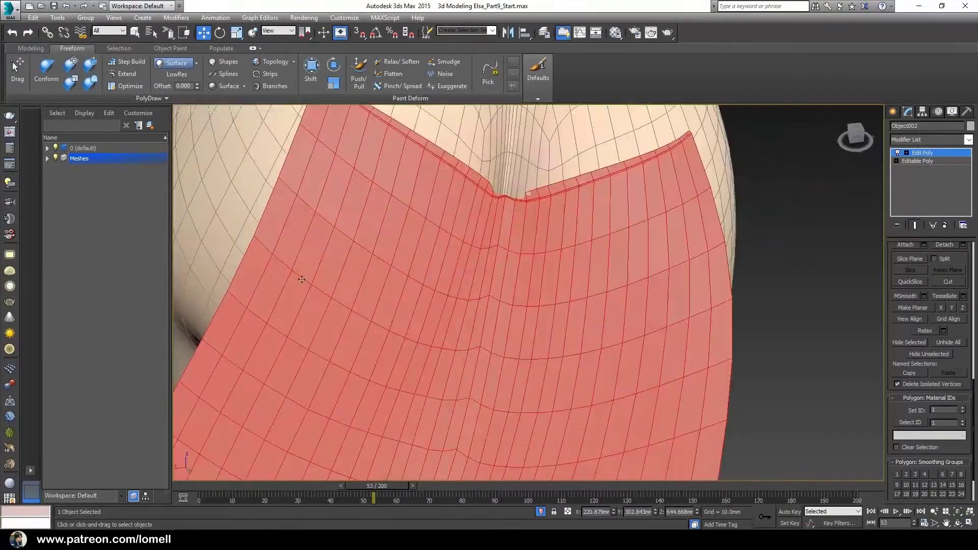
Conform the back panel's upper edge onto the hips and lower back with the Freeform Conform brush.
left_click(37, 83)
scroll(372, 290, "down", 5)
mouse_move(371, 291)
middle_mouse_down("alt")
mouse_move(360, 246)
mouse_move(453, 298)
mouse_move(443, 295)
middle_mouse_up("alt")
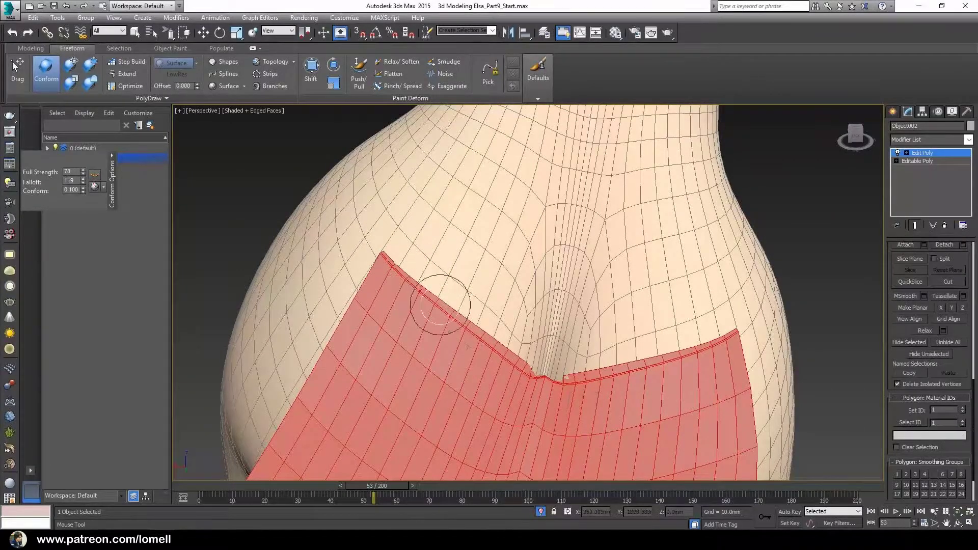
left_click_drag(429, 301, 672, 341)
scroll(662, 331, "down", 5)
middle_click_drag(634, 306, 589, 360, "alt")
scroll(581, 351, "up", 5)
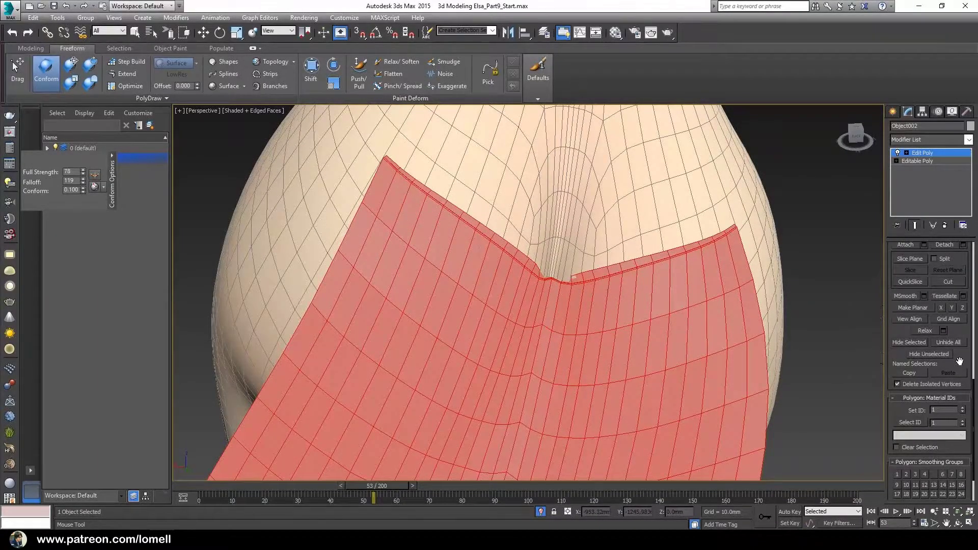
scroll(921, 292, "up", 5)
left_click(903, 327)
scroll(422, 295, "down", 2)
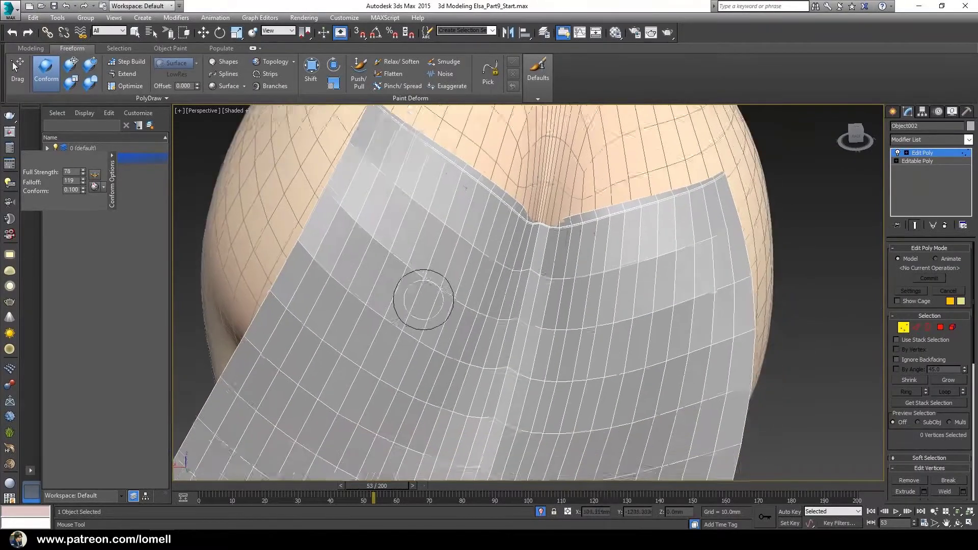
scroll(416, 372, "down", 2)
scroll(508, 316, "down", 2)
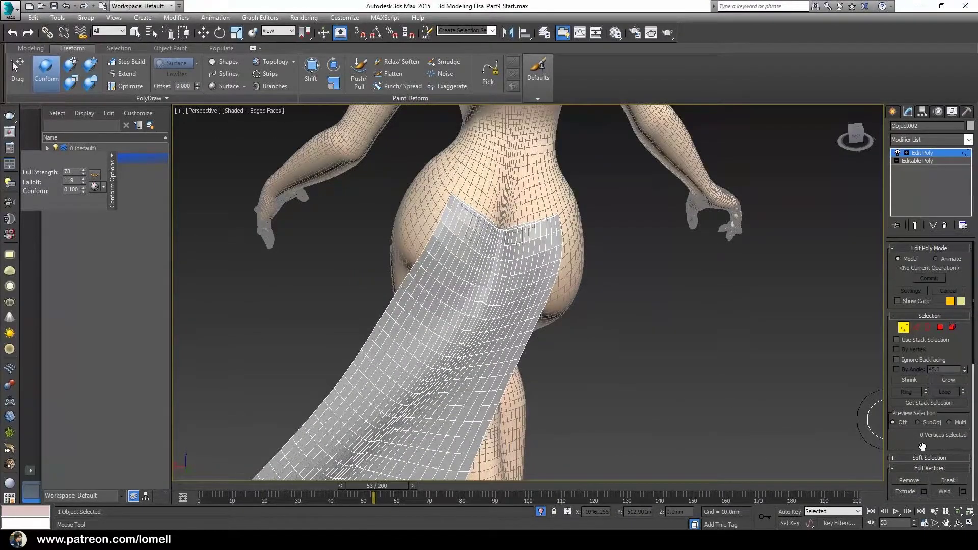
Unhide all the skirt geometry and select the back panel's vertices.
scroll(922, 446, "down", 5)
left_click(949, 439)
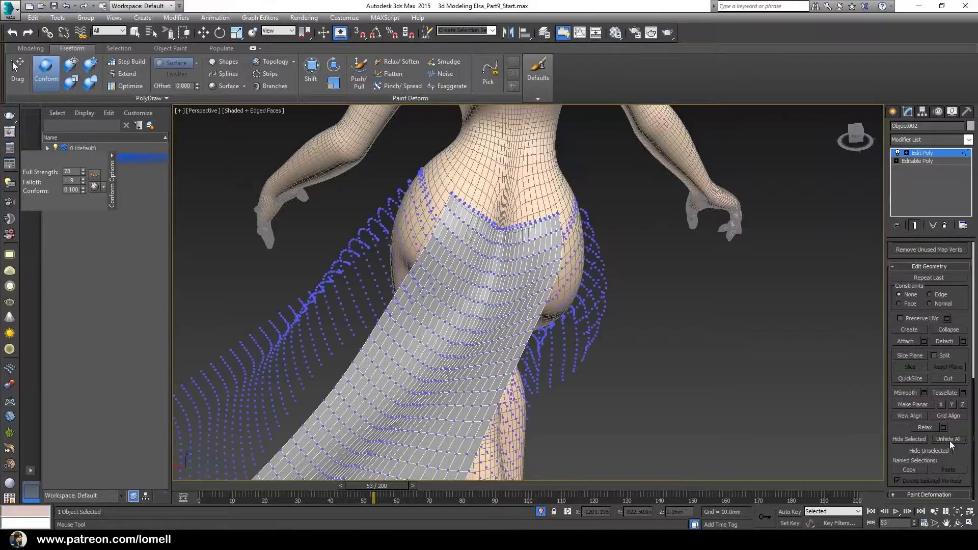
middle_click_drag(469, 345, 455, 353, "alt")
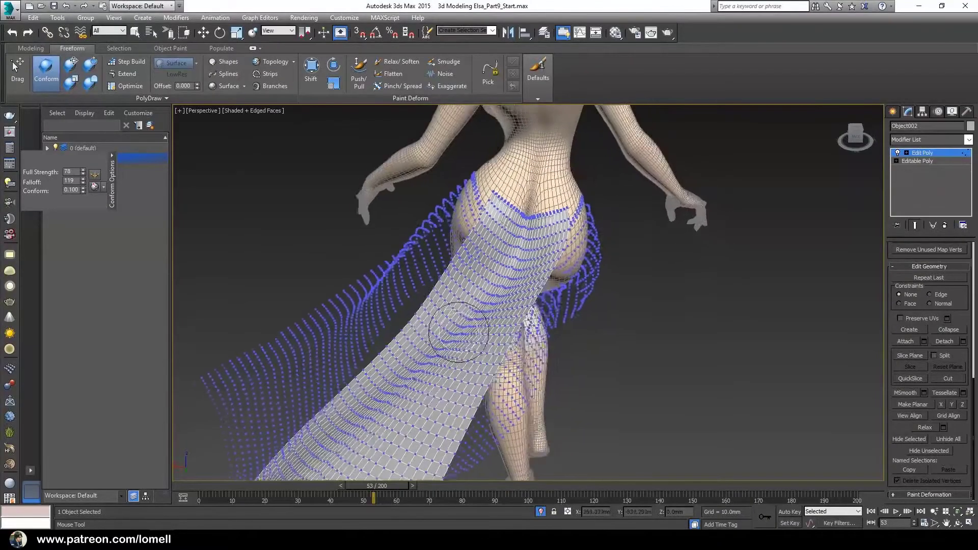
middle_click_drag(445, 327, 509, 350, "alt")
left_click_drag(964, 298, 953, 369)
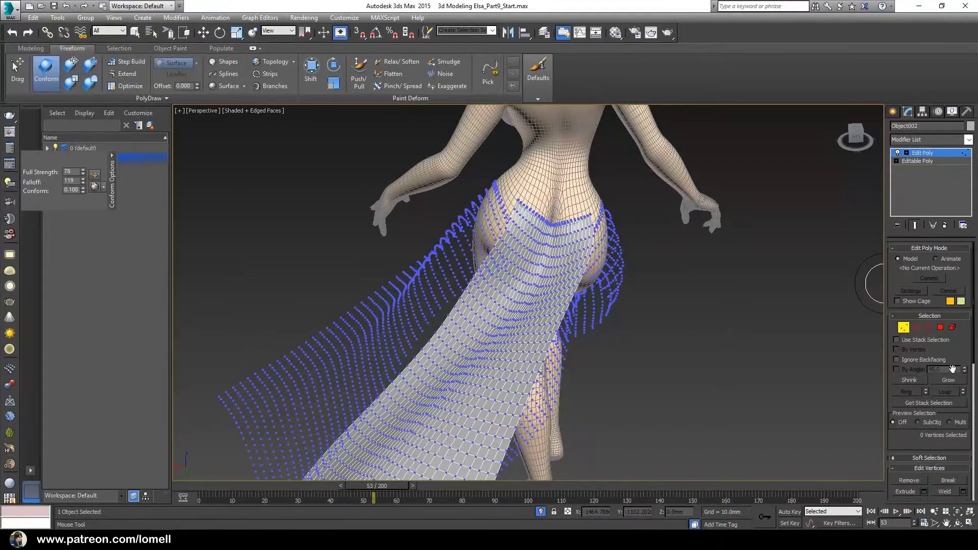
left_click(958, 330)
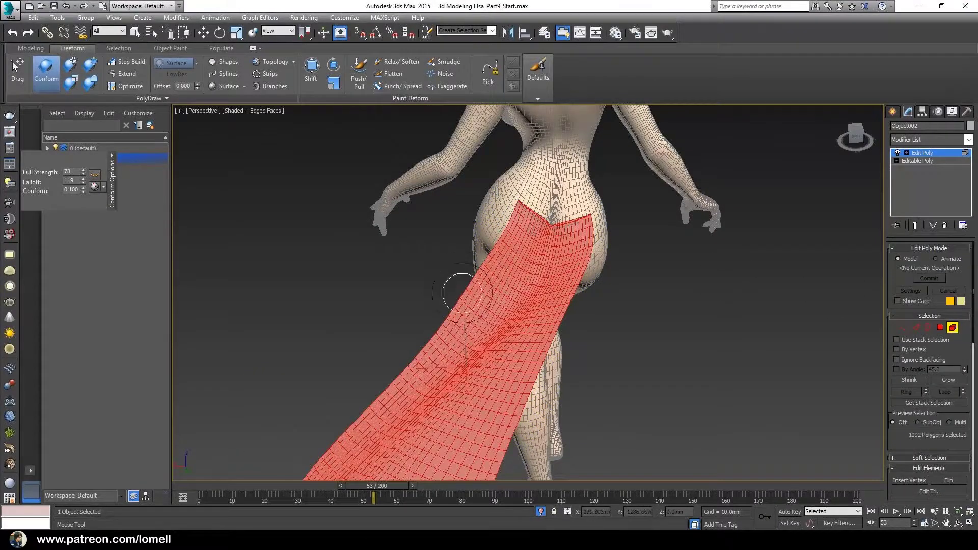
key("w")
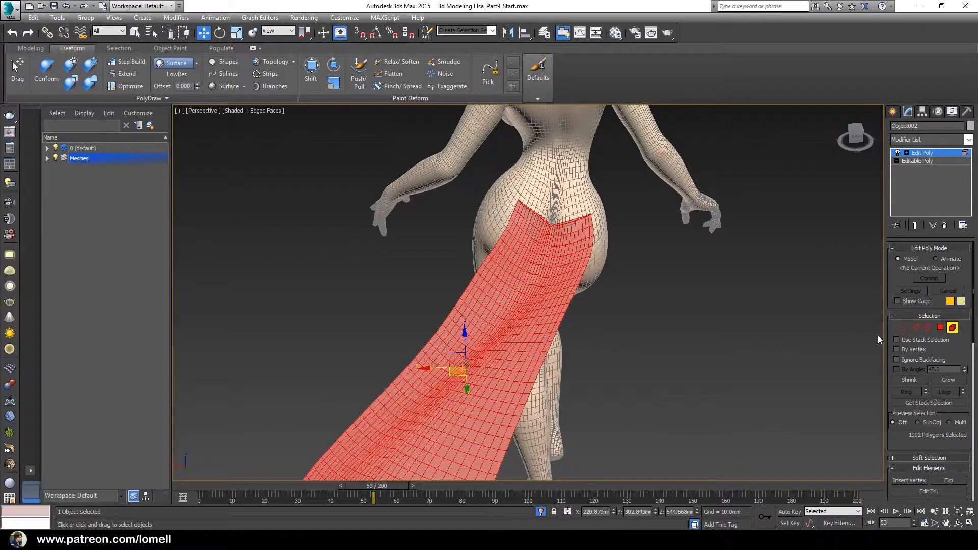
left_click(905, 329)
mouse_move(562, 298)
middle_mouse_down()
mouse_move(514, 322)
mouse_move(562, 336)
middle_mouse_up()
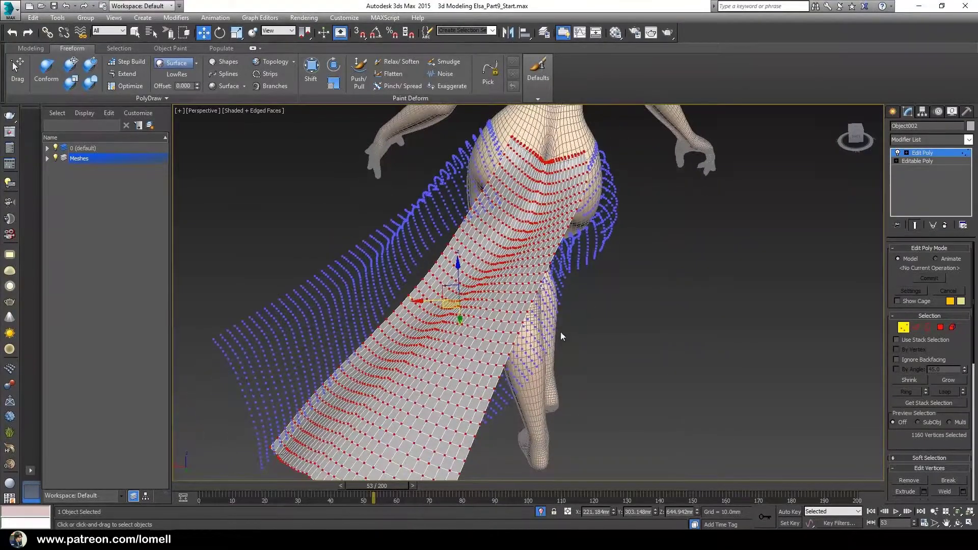
Isolate the back panel's vertices and conform its top edge tightly to the hips.
right_click(800, 286)
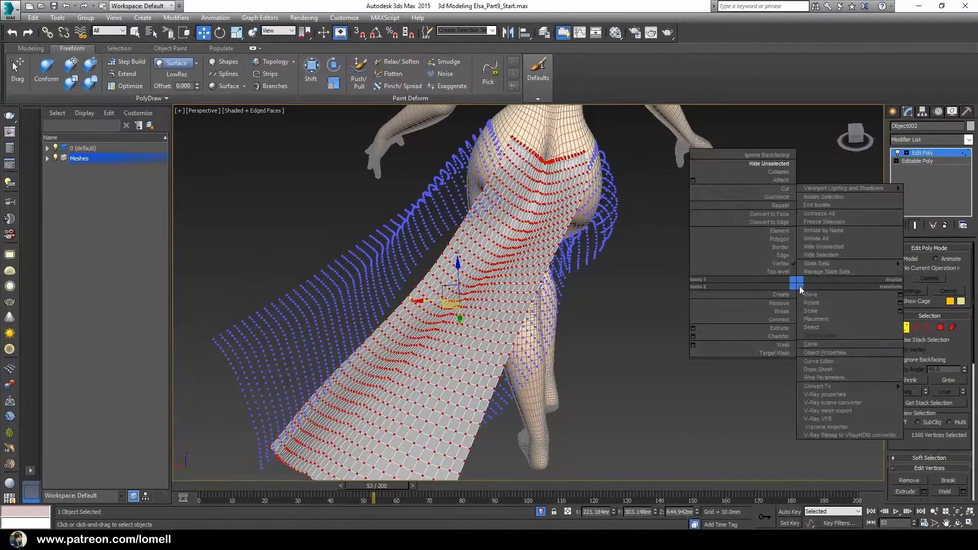
left_click(739, 162)
middle_click_drag(741, 160, 558, 332, "alt")
scroll(558, 332, "up", 3)
scroll(552, 331, "up", 3)
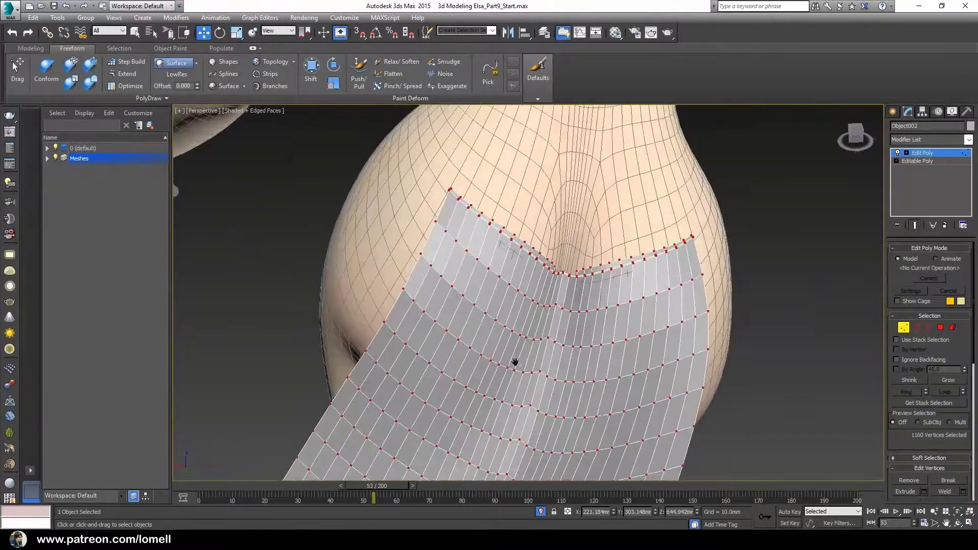
scroll(515, 363, "up", 2)
middle_click_drag(417, 203, 404, 230)
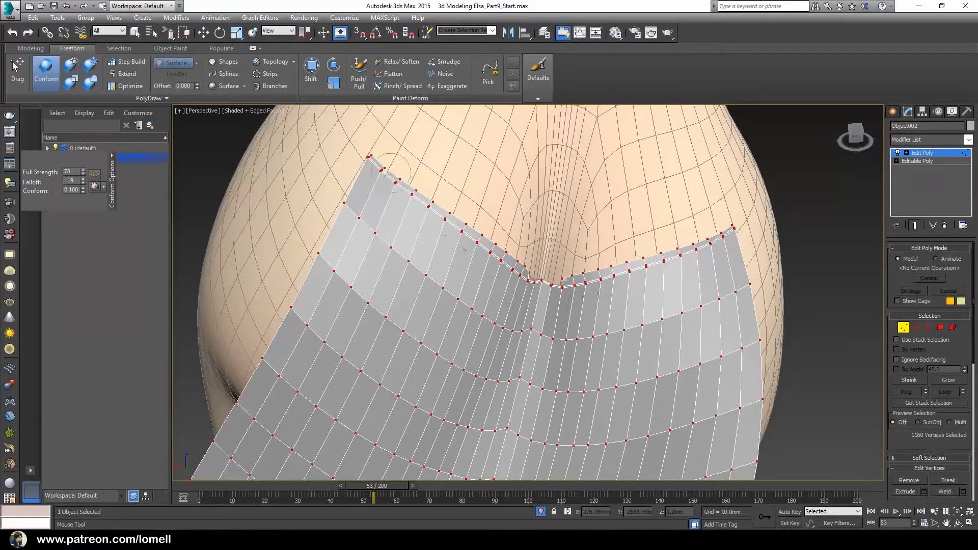
mouse_move(423, 201)
left_mouse_down()
mouse_move(432, 194)
mouse_move(541, 281)
mouse_move(705, 242)
left_mouse_up()
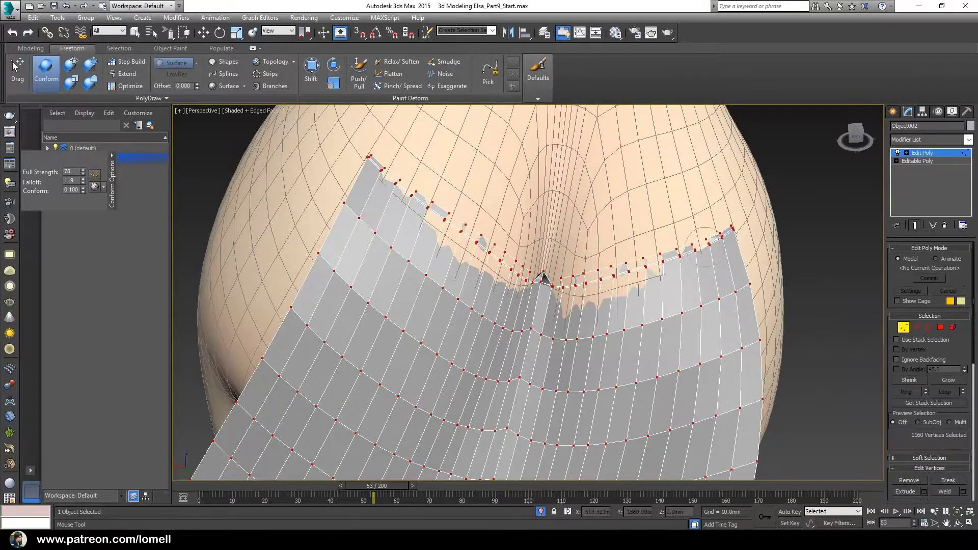
scroll(598, 265, "up", 3)
scroll(513, 306, "up", 3)
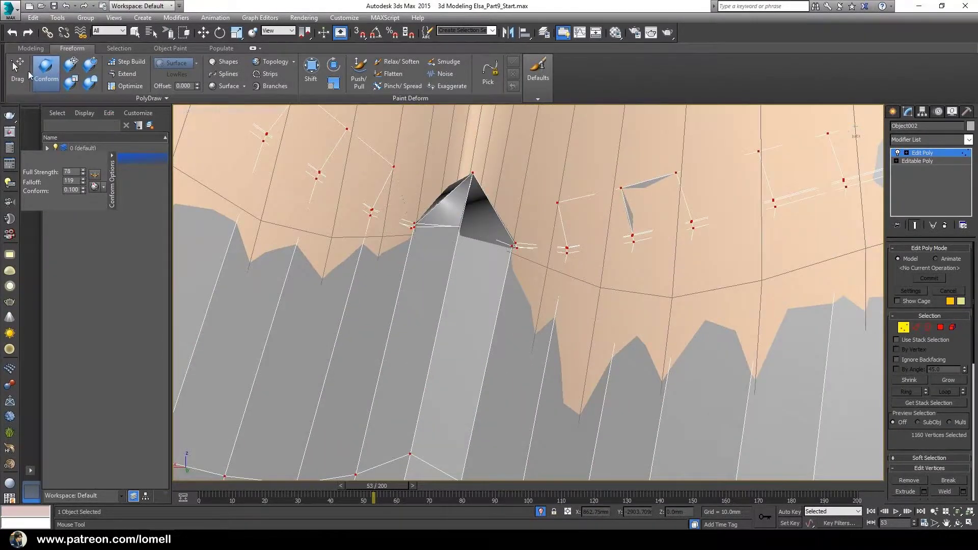
Drag the spiked vertex at the top edge's centre notch down flat against the body.
right_click(415, 190)
middle_click_drag(415, 190, 421, 204)
mouse_move(468, 188)
left_mouse_down()
mouse_move(459, 258)
mouse_move(445, 258)
mouse_move(458, 245)
left_mouse_up()
scroll(457, 249, "down", 3)
scroll(464, 257, "down", 4)
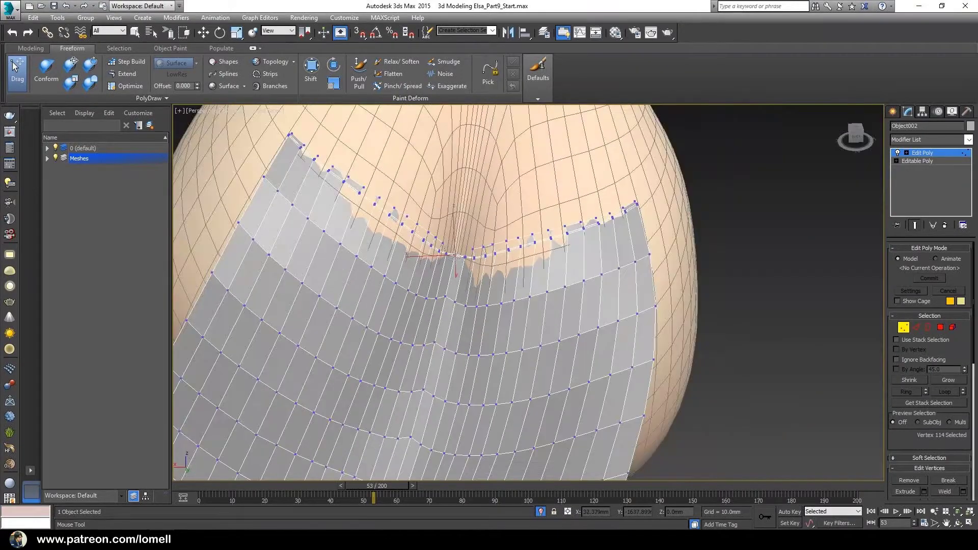
scroll(471, 267, "down", 4)
scroll(476, 276, "down", 3)
key("w")
middle_click_drag(476, 276, 906, 347, "alt")
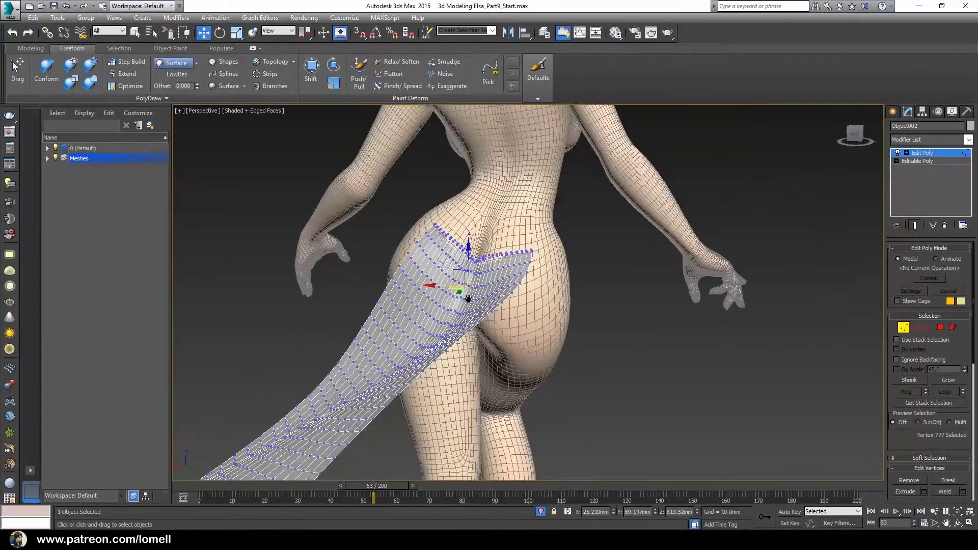
left_click(953, 328)
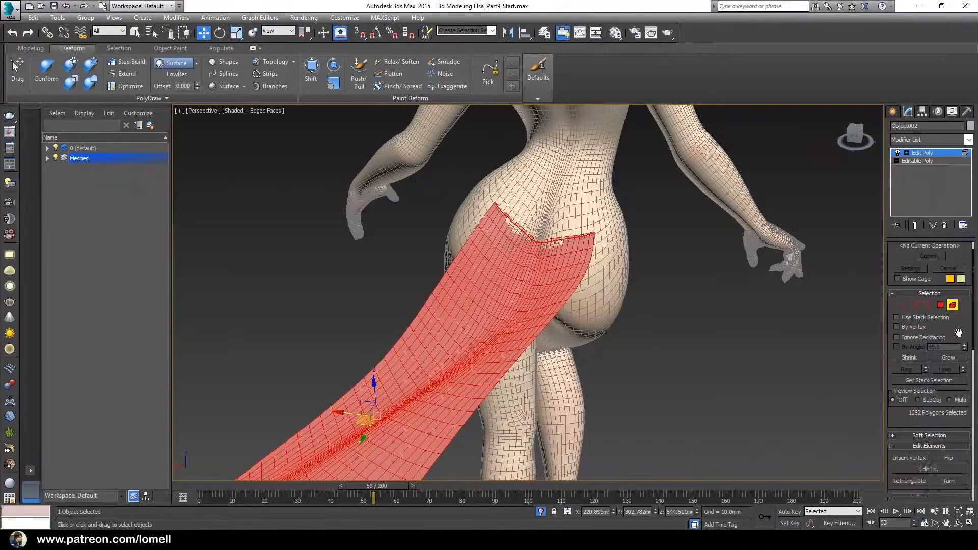
Unhide all cloth, then isolate the red skirt panel with Hide Unselected.
scroll(963, 306, "down", 3)
left_click(949, 392)
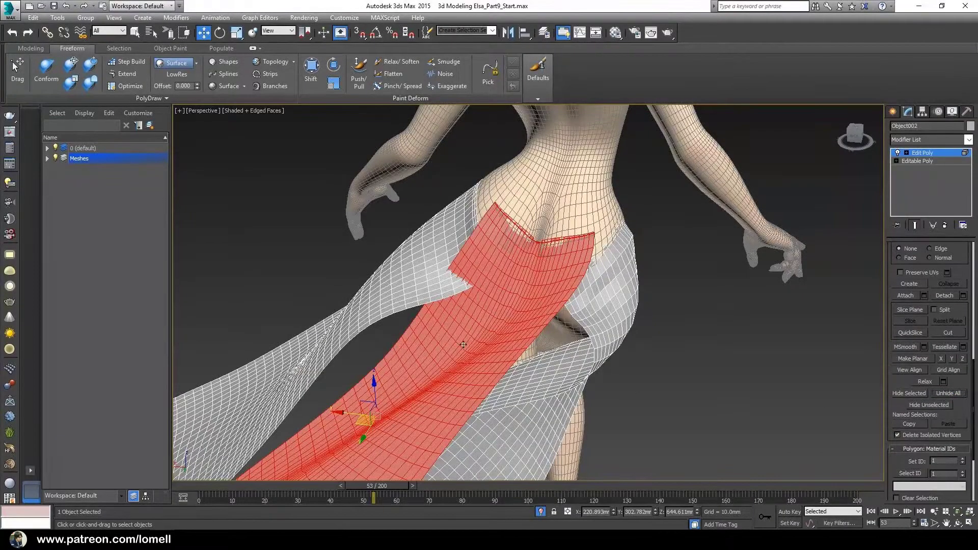
mouse_move(510, 275)
middle_mouse_down("alt")
mouse_move(476, 266)
mouse_move(507, 279)
mouse_move(452, 317)
middle_mouse_up("alt")
middle_click_drag(418, 217, 393, 275, "alt")
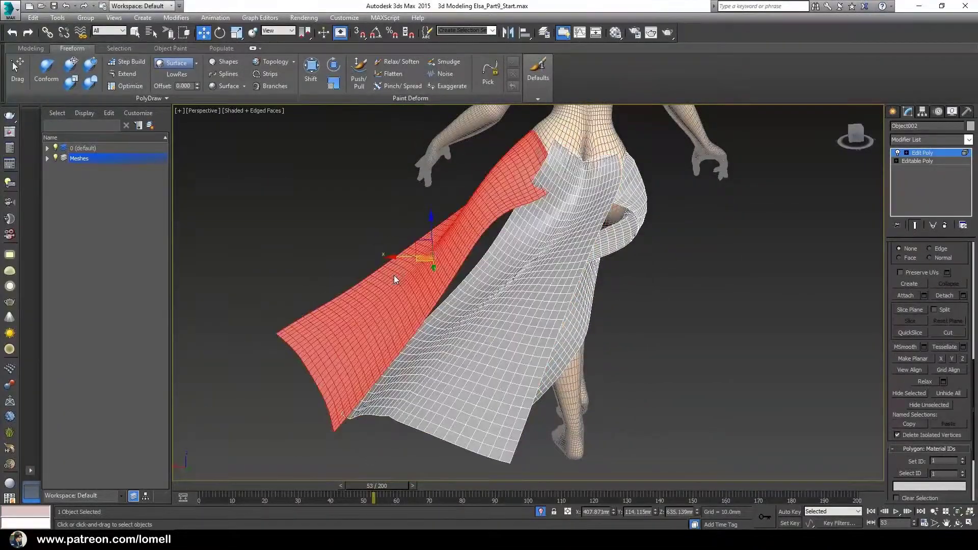
right_click(658, 334)
left_click(634, 214)
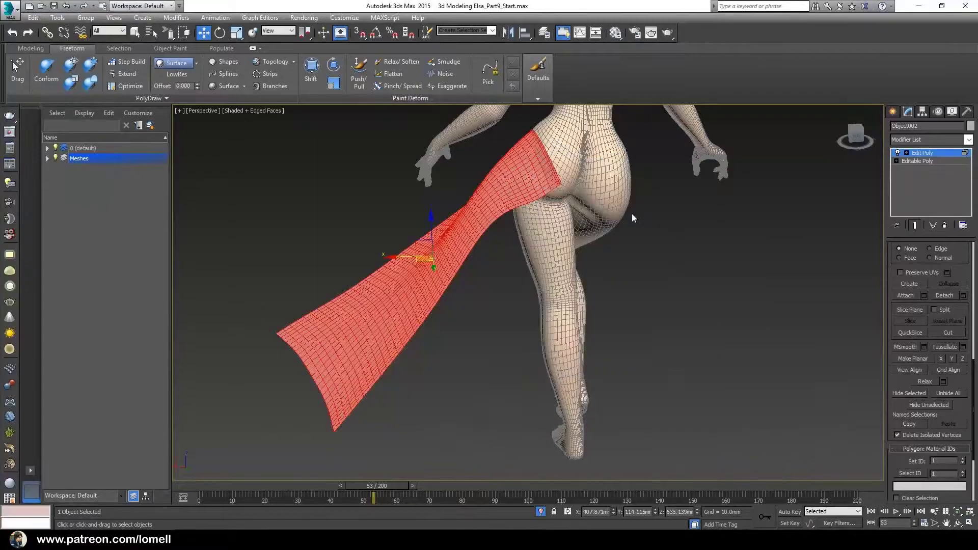
mouse_move(631, 218)
middle_mouse_down("alt")
mouse_move(457, 333)
mouse_move(468, 355)
mouse_move(687, 322)
middle_mouse_up("alt")
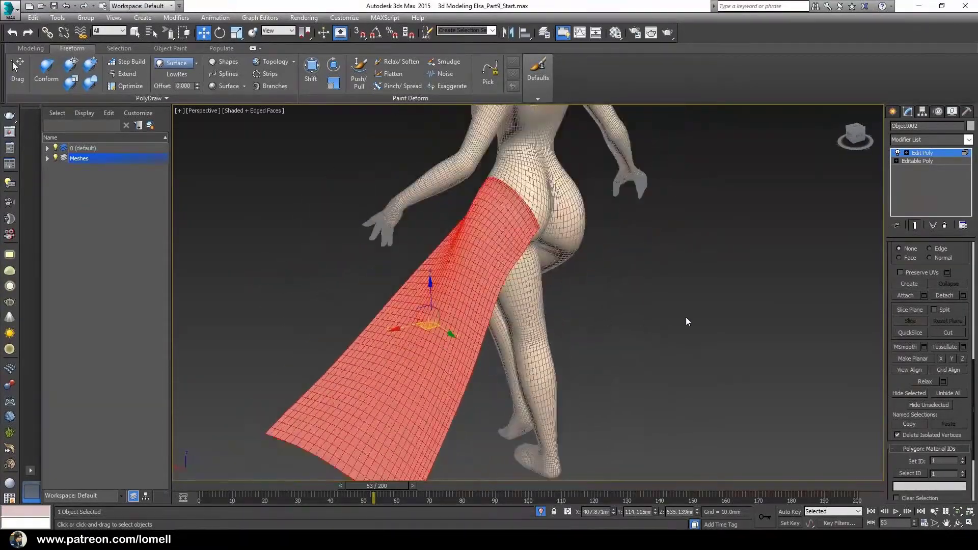
scroll(951, 276, "up", 5)
scroll(933, 306, "up", 5)
Reveal the hidden vertices and reselect the whole red panel as an element.
left_click(903, 328)
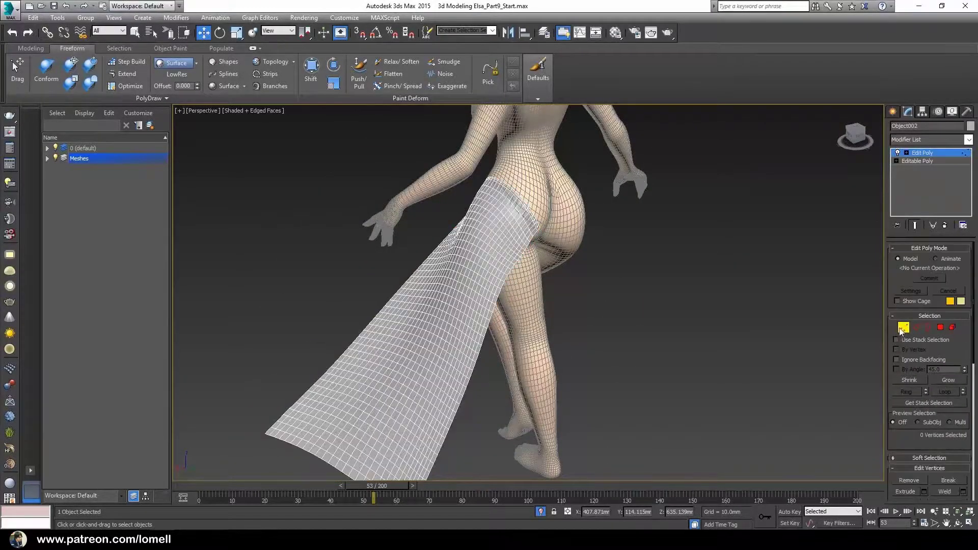
middle_click_drag(540, 326, 465, 363, "alt")
scroll(957, 443, "down", 3)
scroll(922, 403, "down", 3)
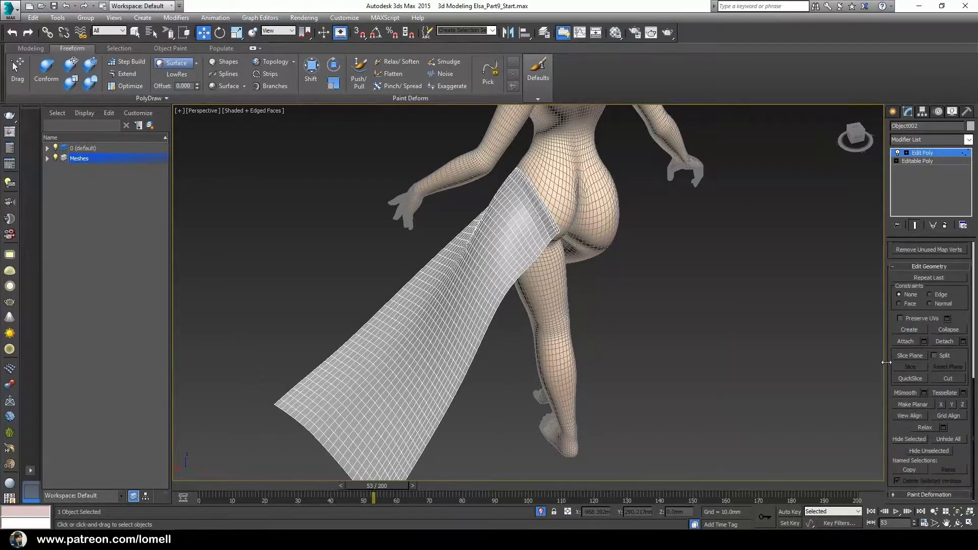
left_click(948, 440)
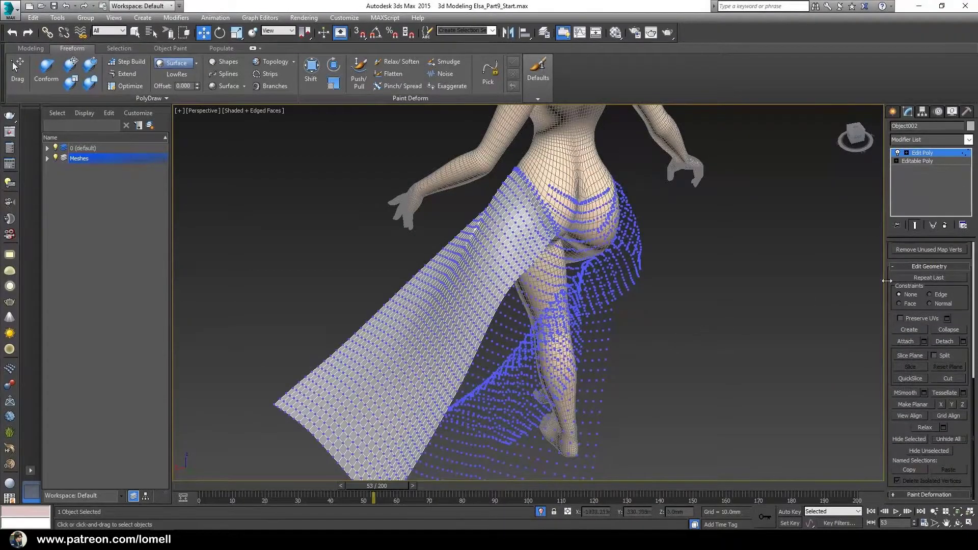
scroll(967, 292, "up", 5)
scroll(958, 311, "up", 3)
left_click(953, 328)
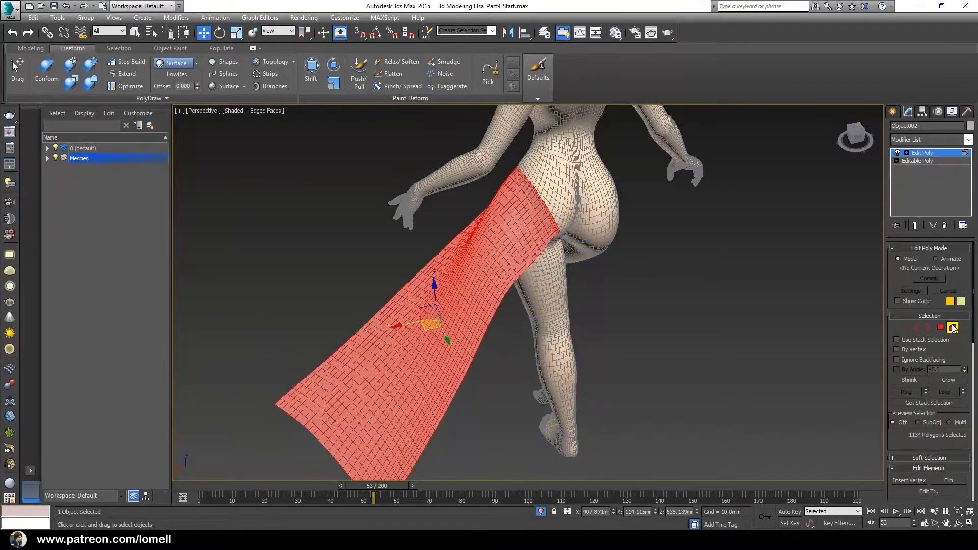
Isolate the red panel's vertices and conform its upper edge onto the hip.
left_click(905, 327)
right_click(601, 328)
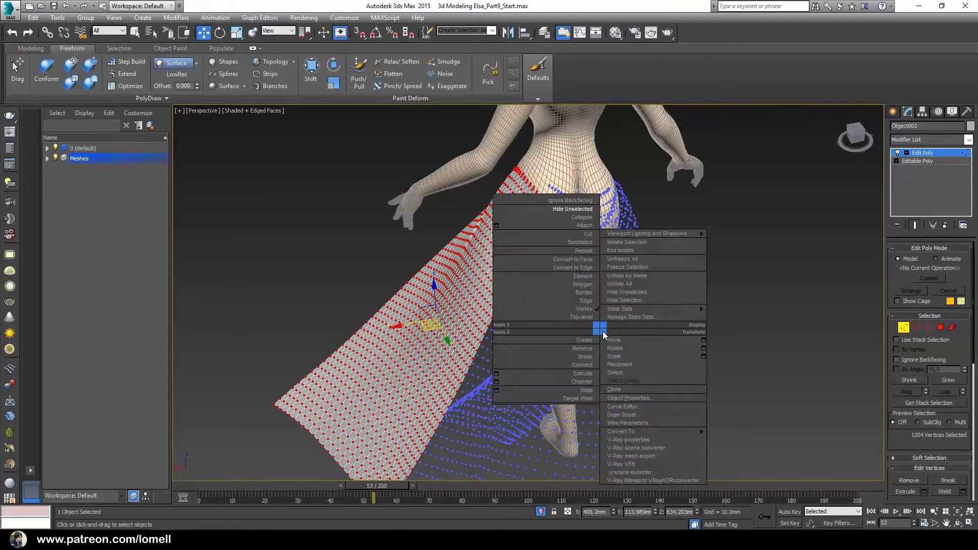
left_click(574, 209)
middle_click_drag(574, 210, 459, 255, "alt")
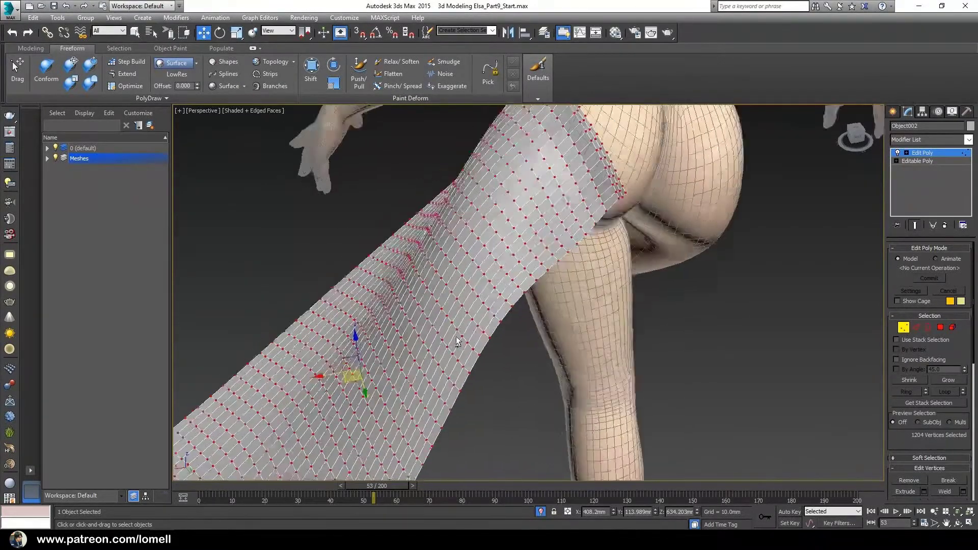
left_click(46, 71)
scroll(518, 404, "up", 5)
scroll(618, 316, "up", 3)
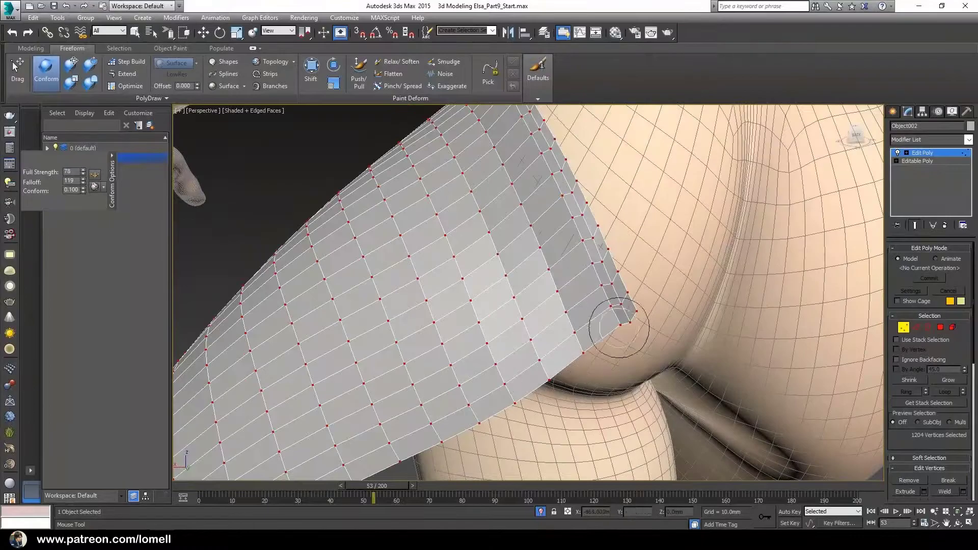
scroll(586, 306, "up", 2)
scroll(585, 311, "up", 1)
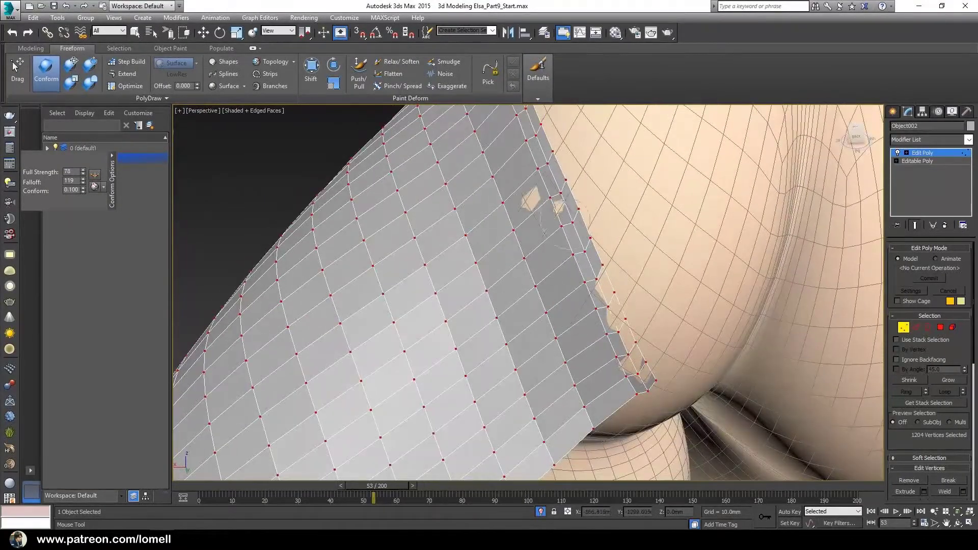
left_click_drag(616, 301, 652, 415)
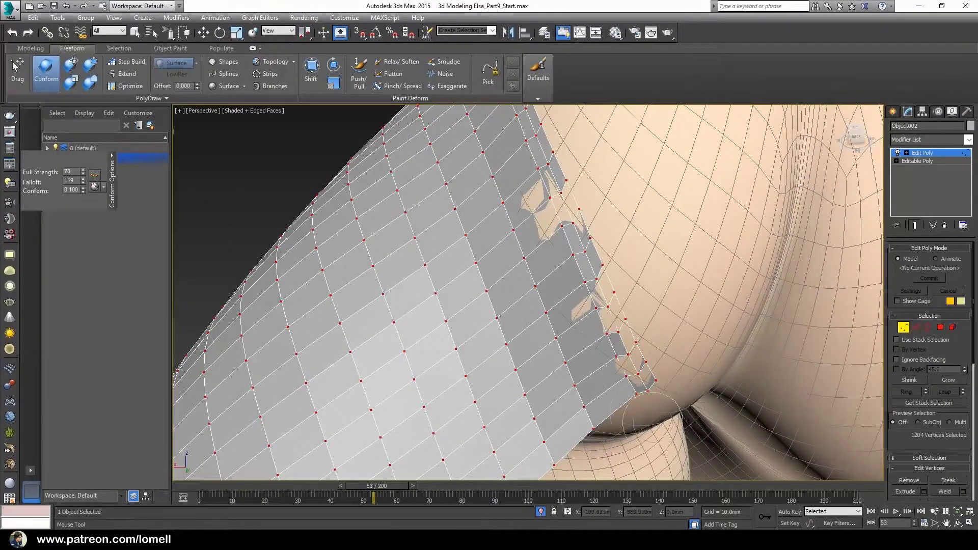
scroll(549, 345, "down", 4)
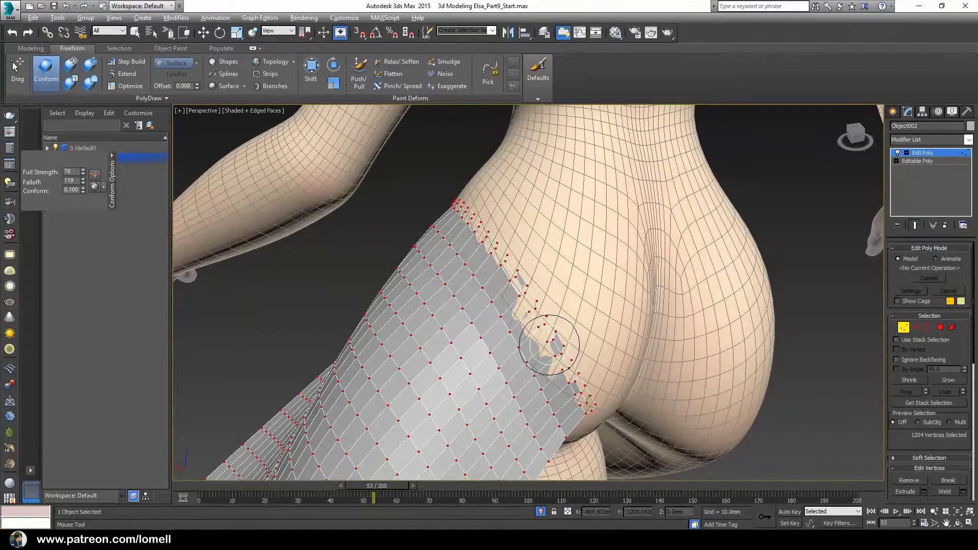
Unhide all skirt panels and inspect the drape from a low angle in Vertex mode.
left_click(953, 328)
scroll(945, 278, "down", 5)
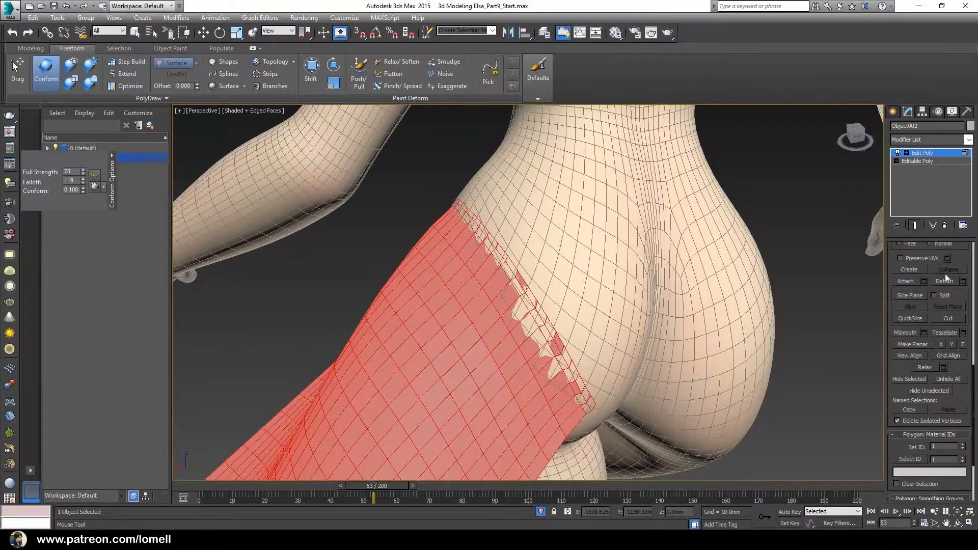
left_click(960, 380)
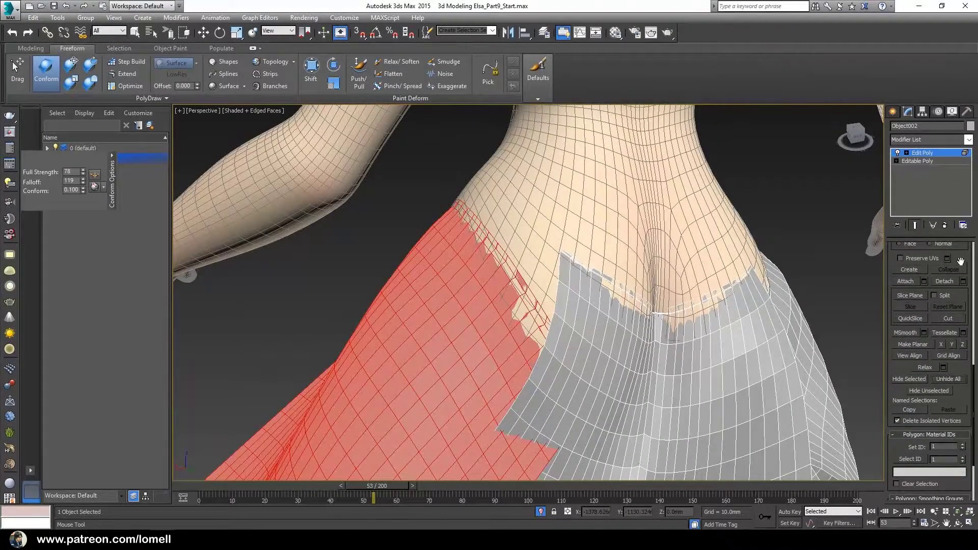
scroll(943, 285, "up", 5)
left_click(903, 328)
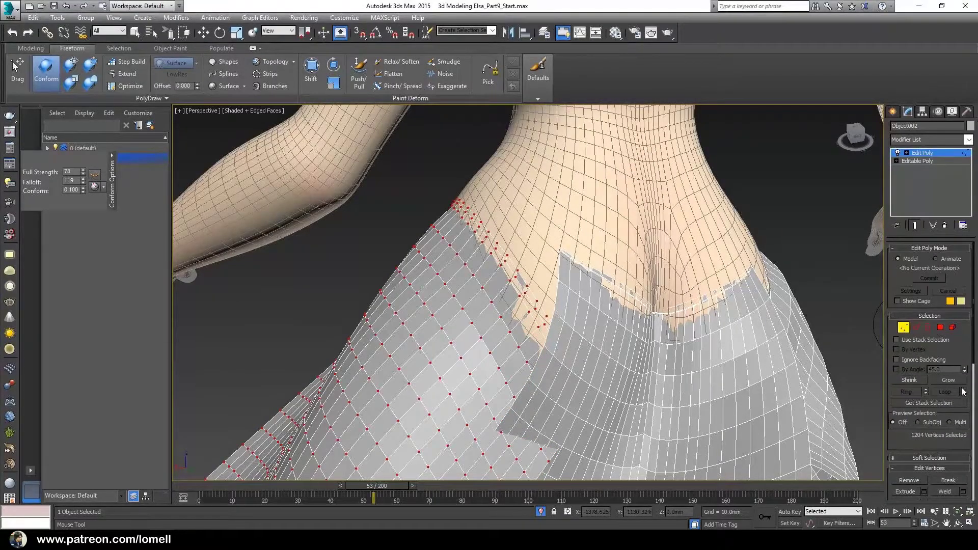
scroll(965, 355, "down", 3)
scroll(961, 387, "down", 2)
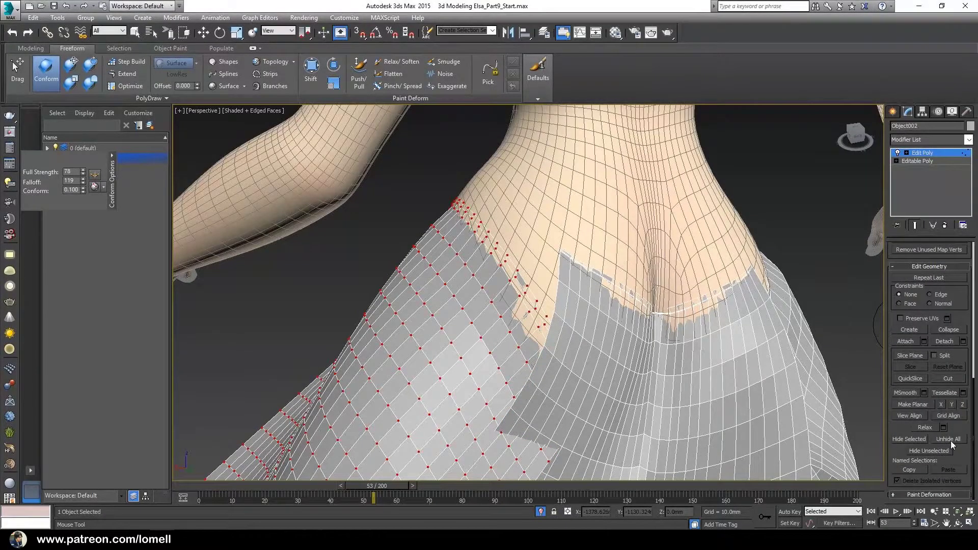
scroll(541, 365, "down", 5)
mouse_move(525, 372)
middle_mouse_down("alt")
mouse_move(508, 338)
mouse_move(485, 343)
mouse_move(494, 341)
mouse_move(459, 325)
mouse_move(497, 299)
mouse_move(480, 320)
mouse_move(520, 324)
mouse_move(509, 324)
mouse_move(507, 345)
mouse_move(521, 312)
mouse_move(513, 331)
middle_mouse_up("alt")
scroll(489, 311, "up", 3)
scroll(500, 296, "up", 2)
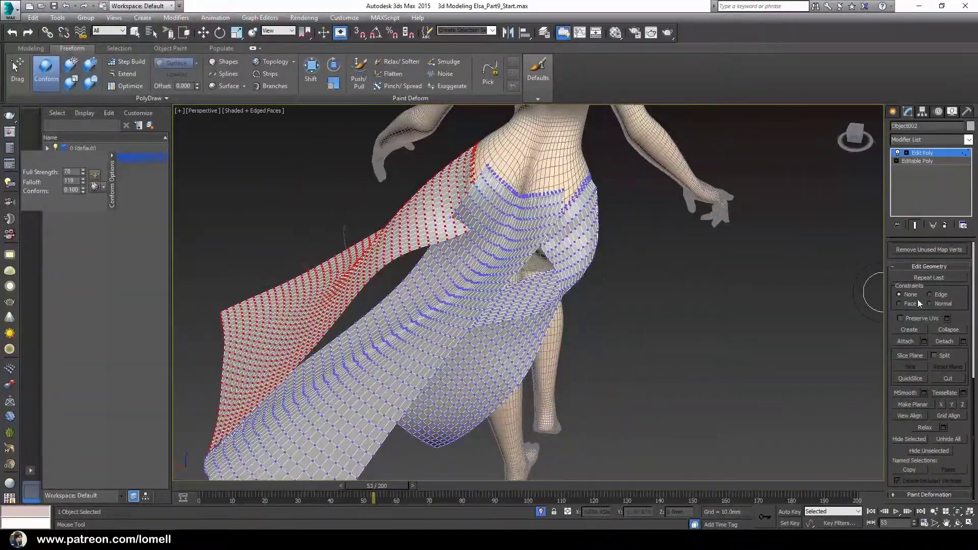
Select the front skirt panel in Element mode, detach it, and exit sub-object level.
scroll(960, 292, "up", 5)
left_click(952, 327)
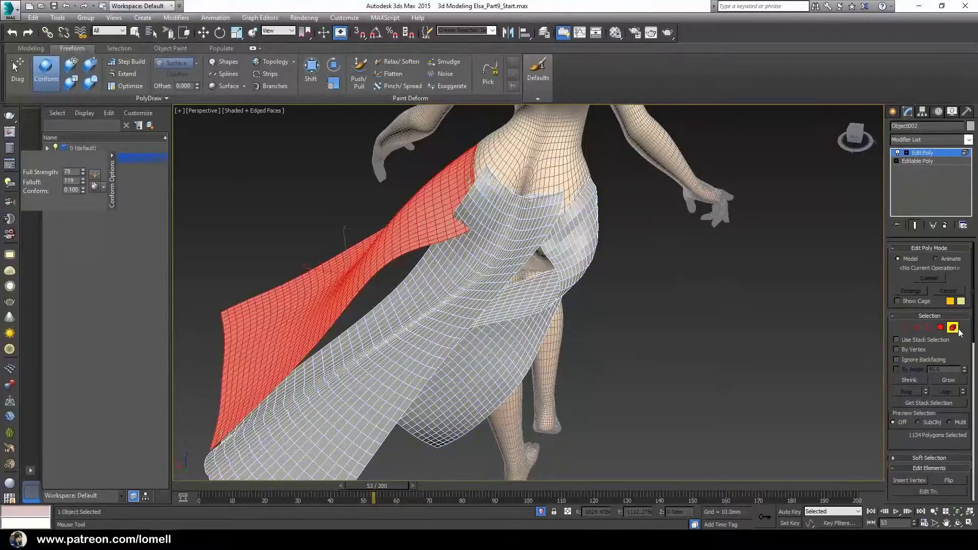
mouse_move(448, 357)
middle_mouse_down("alt")
mouse_move(470, 316)
mouse_move(521, 281)
middle_mouse_up("alt")
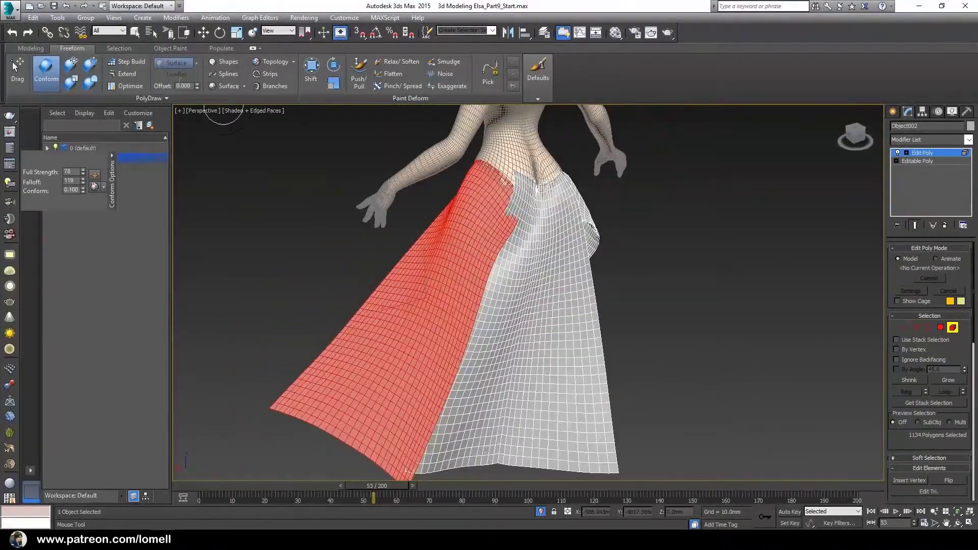
left_click(147, 36)
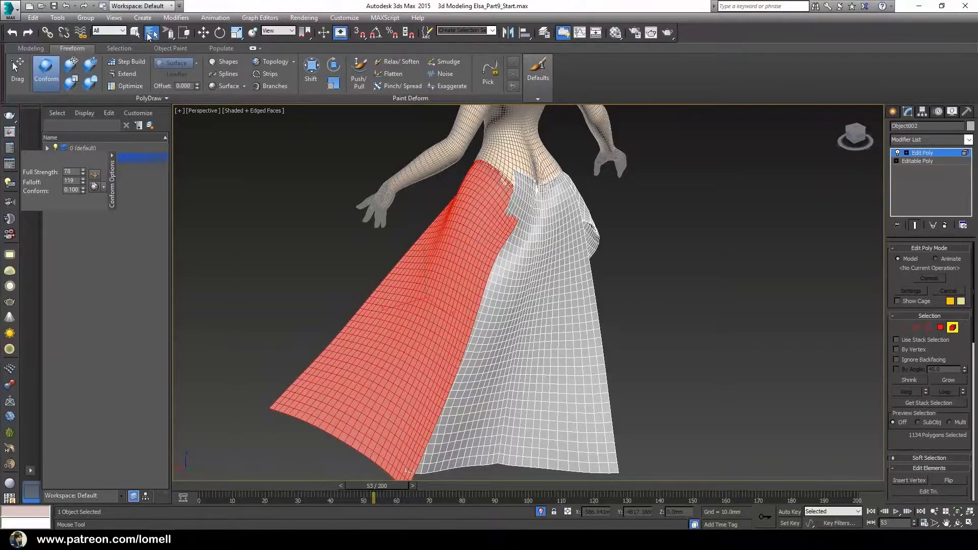
left_click(228, 9)
key("w")
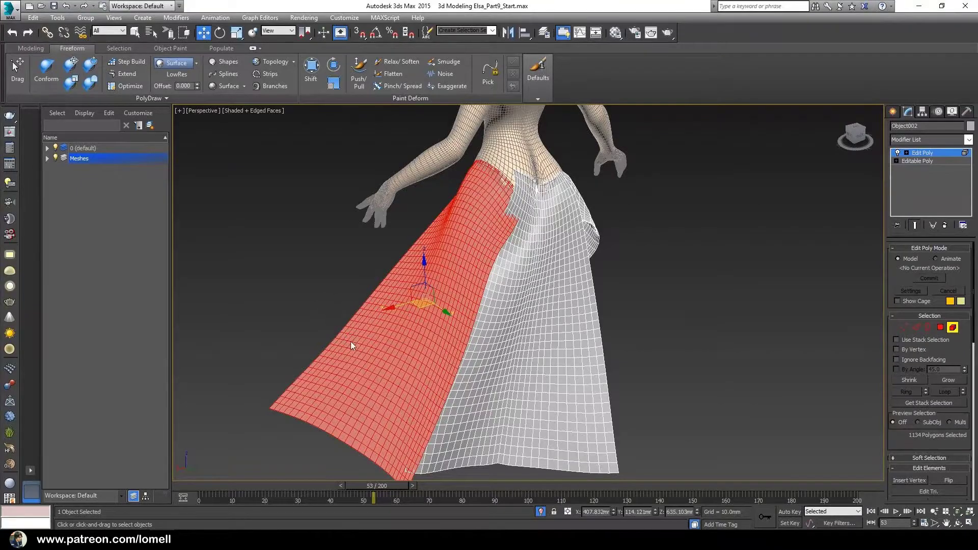
mouse_move(505, 414)
middle_mouse_down("alt")
mouse_move(533, 417)
mouse_move(568, 442)
middle_mouse_up("alt")
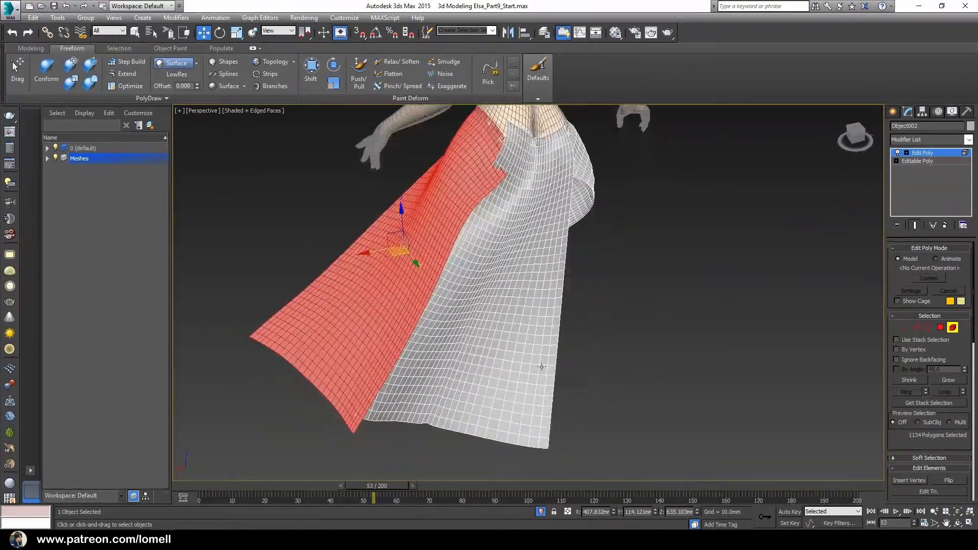
left_click(523, 429)
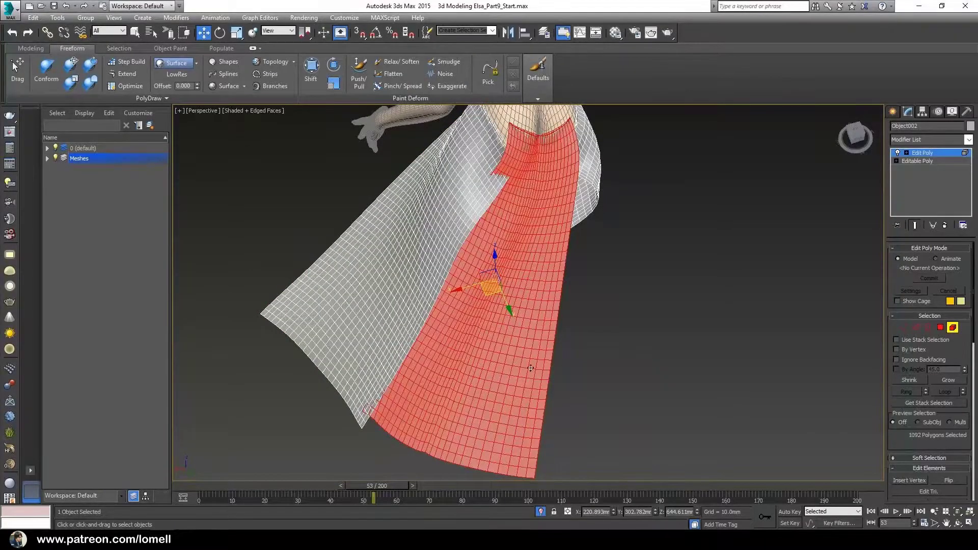
mouse_move(531, 368)
middle_mouse_down("alt")
mouse_move(518, 375)
mouse_move(668, 387)
middle_mouse_up("alt")
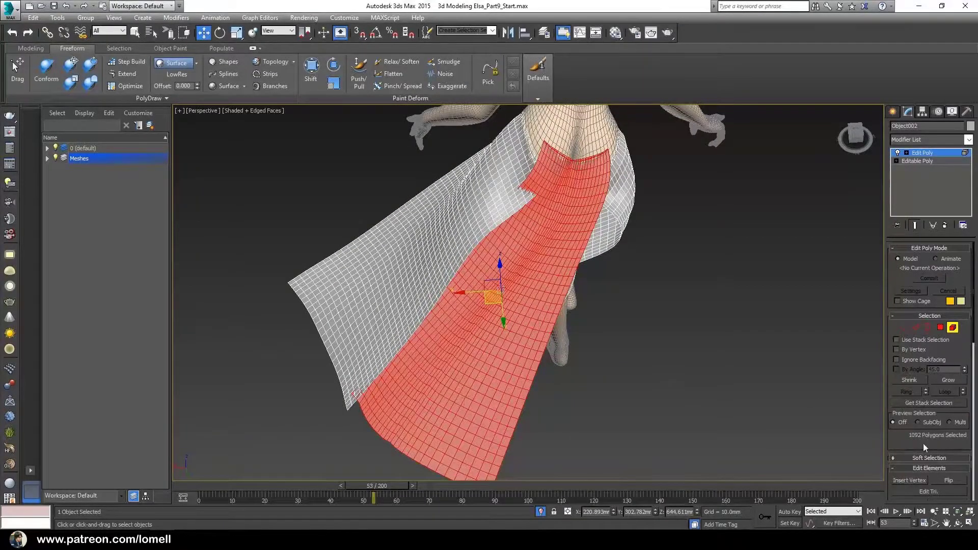
scroll(896, 439, "down", 5)
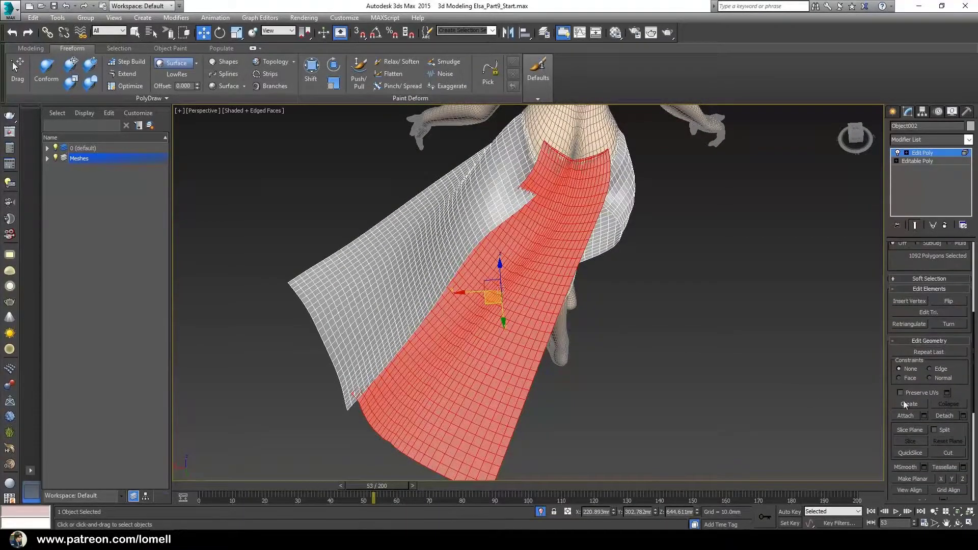
left_click(943, 416)
left_click(922, 154)
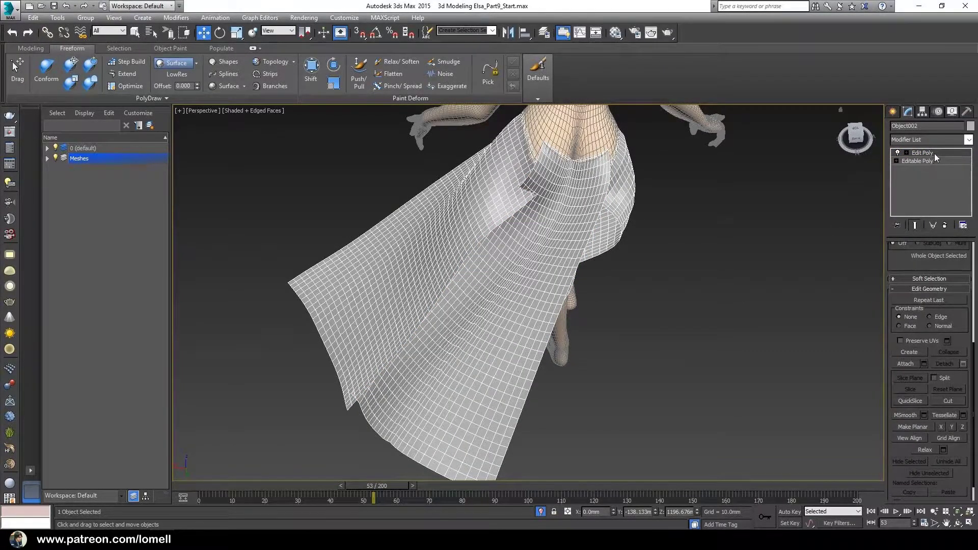
Select the front skirt panel at the skirt's Element sub-object level.
left_click(814, 322)
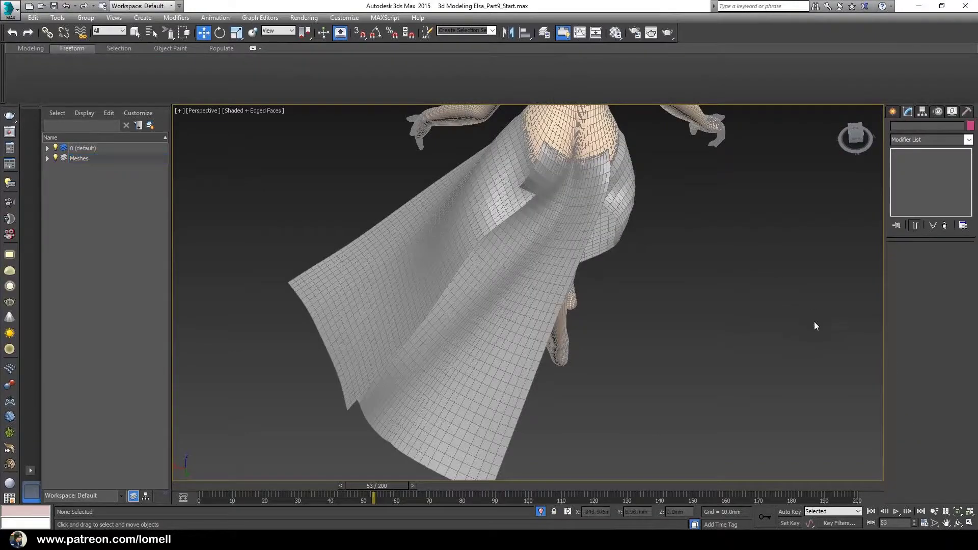
left_click(470, 320)
mouse_move(493, 367)
middle_mouse_down("alt")
mouse_move(518, 336)
mouse_move(537, 357)
mouse_move(530, 367)
middle_mouse_up("alt")
left_click(906, 153)
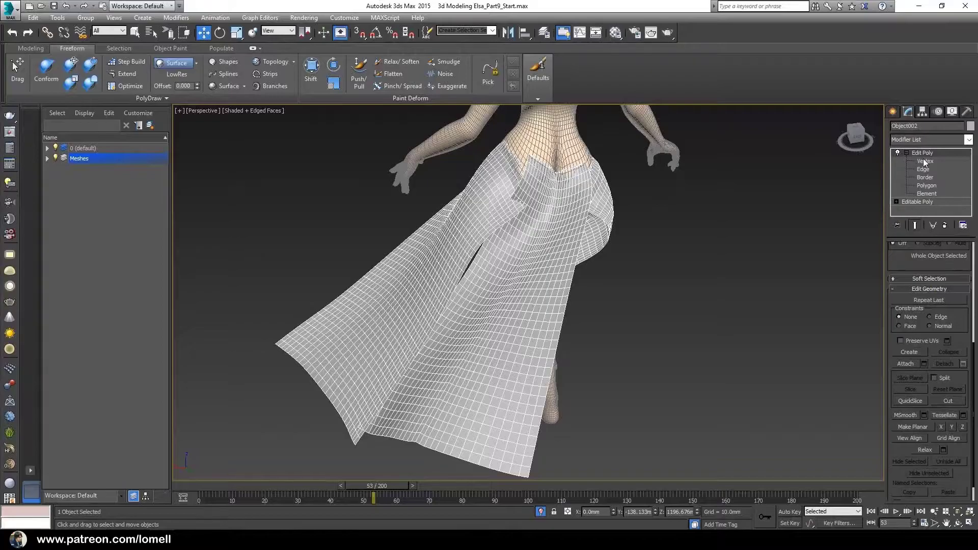
left_click(934, 185)
left_click(933, 194)
left_click(487, 296)
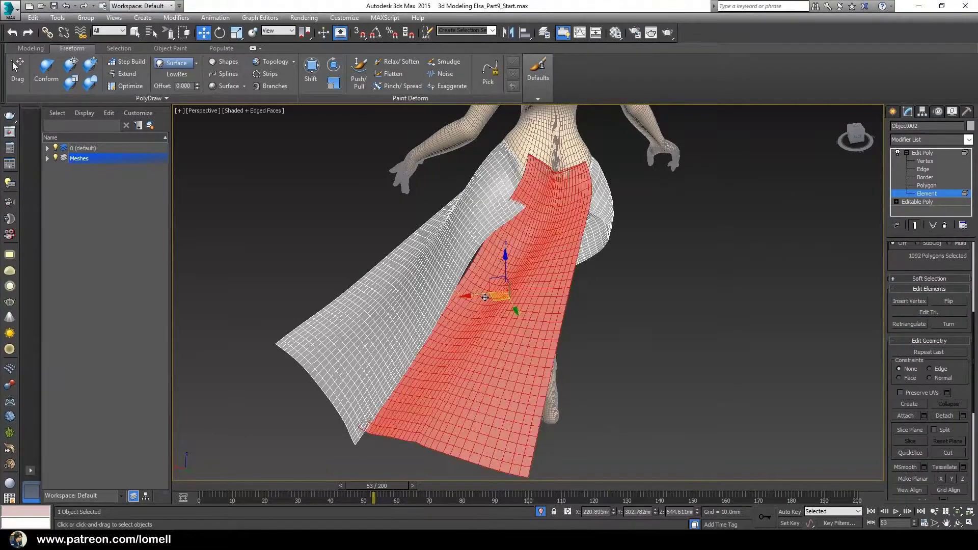
mouse_move(486, 295)
middle_mouse_down("alt")
mouse_move(496, 276)
mouse_move(571, 340)
mouse_move(513, 342)
middle_mouse_up("alt")
key("ctrl+d")
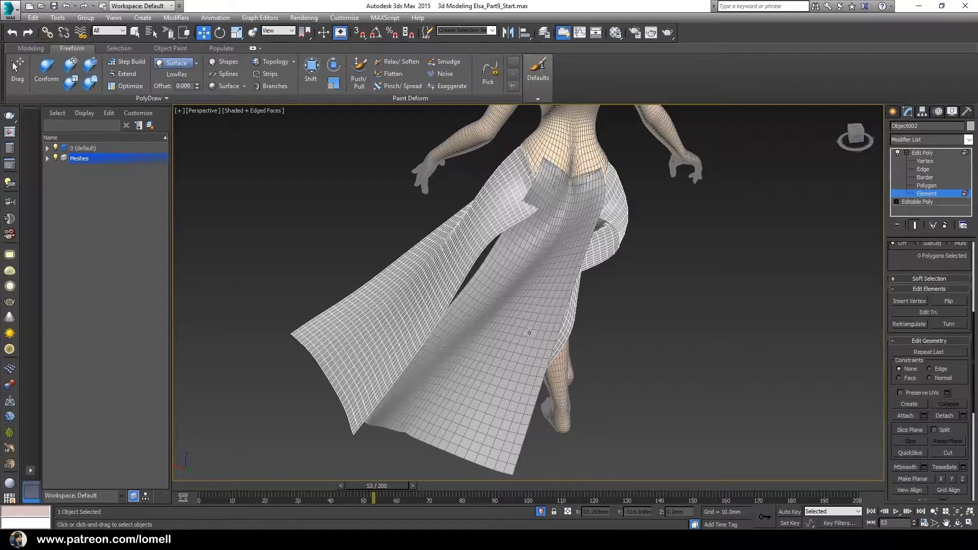
left_click(530, 332)
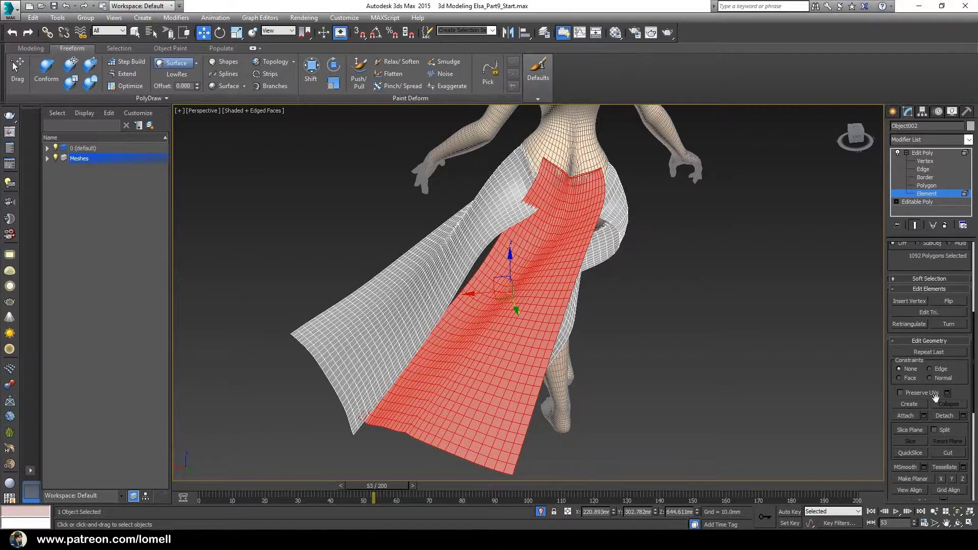
Detach the front panel as its own object with Detach As Clone off, then leave Element level.
left_click(964, 416)
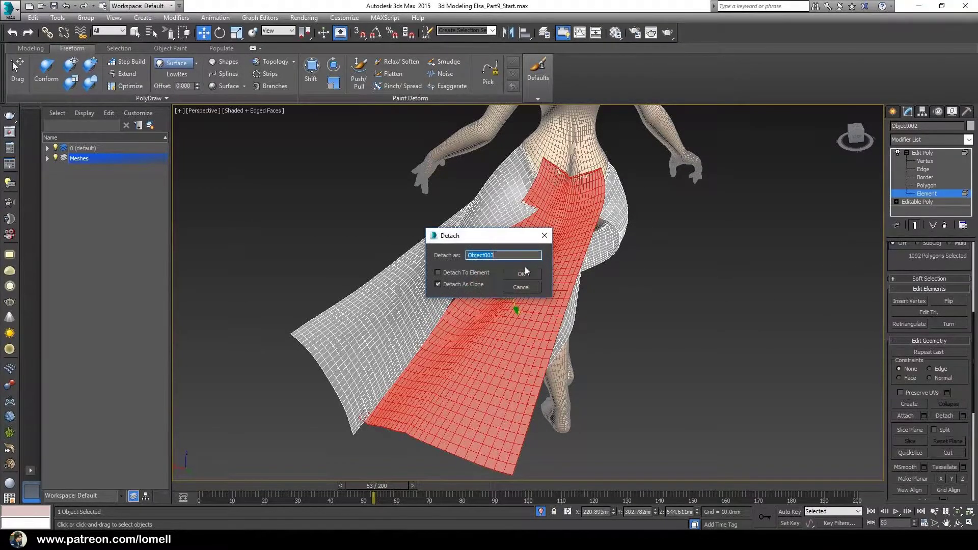
left_click(440, 284)
left_click(522, 275)
middle_click_drag(522, 275, 591, 326, "alt")
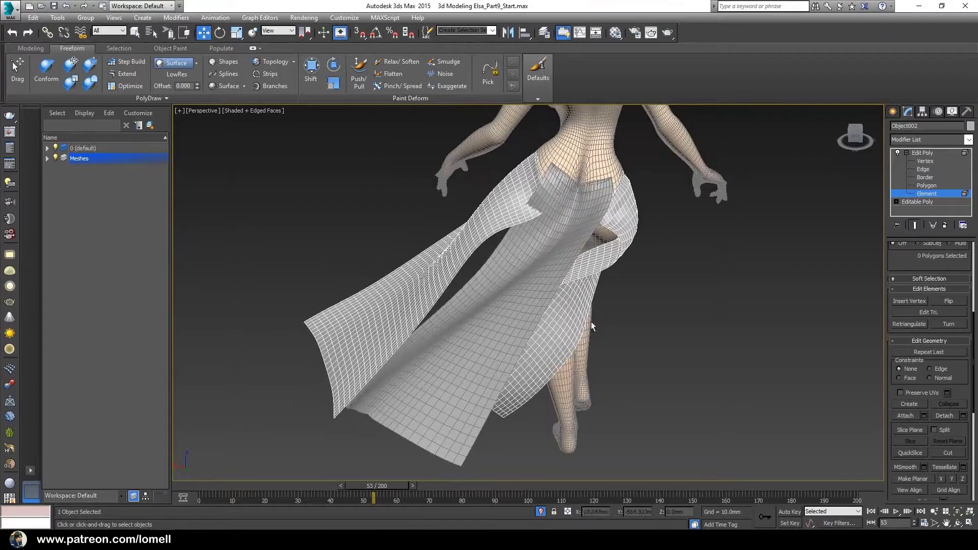
left_click(927, 195)
middle_click_drag(496, 328, 568, 326, "alt")
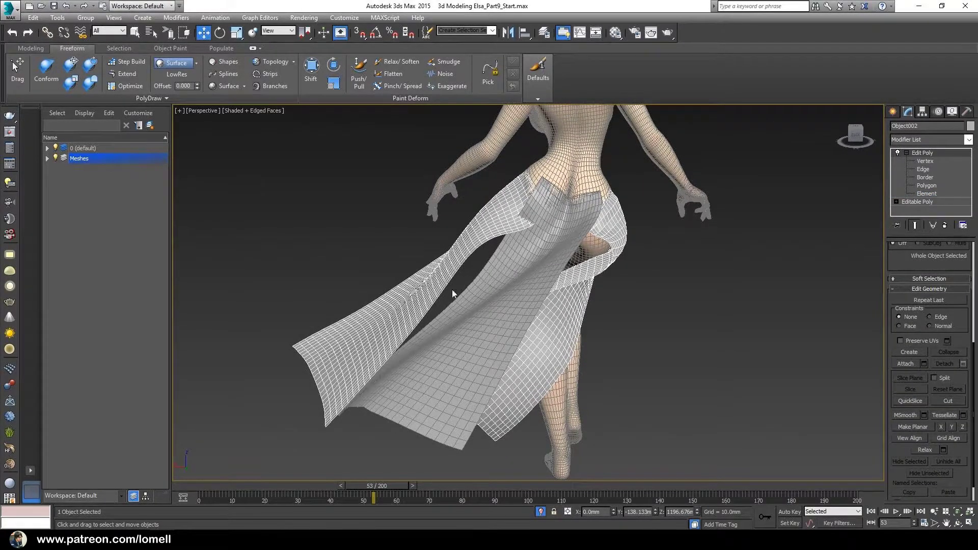
Select the newly detached front skirt panel object.
left_click(671, 350)
left_click(510, 260)
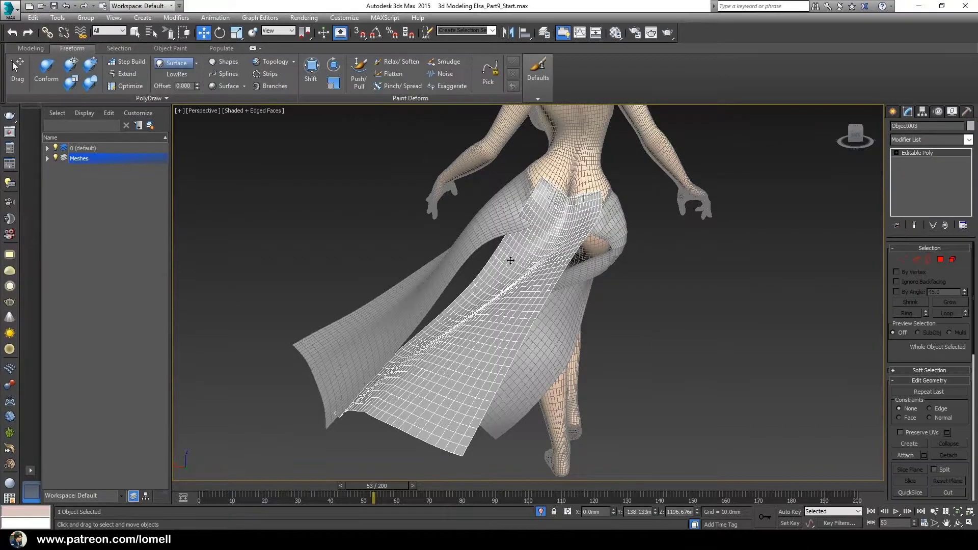
key("ctrl+d")
left_click(507, 269)
mouse_move(507, 269)
middle_mouse_down("alt")
mouse_move(532, 264)
mouse_move(453, 234)
middle_mouse_up("alt")
scroll(532, 264, "up", 3)
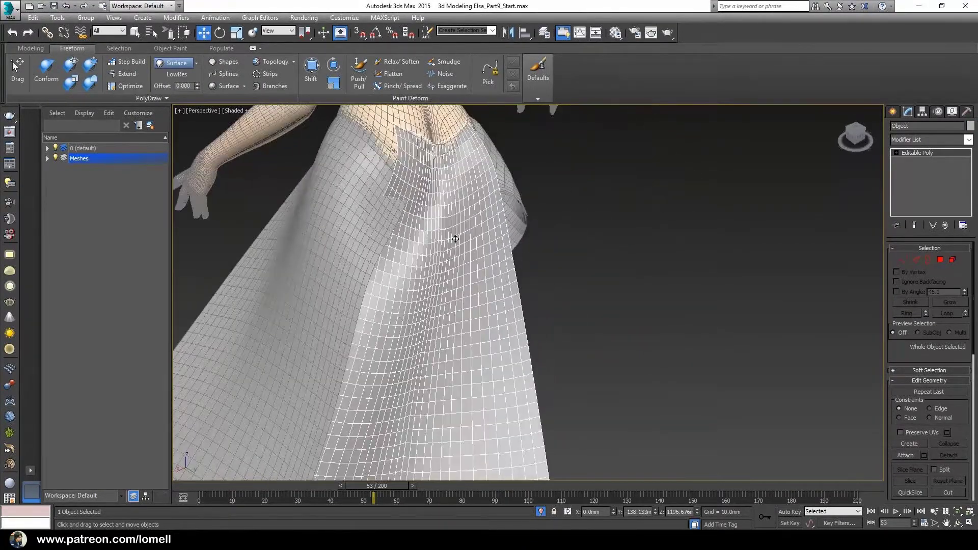
scroll(503, 284, "up", 3)
middle_click_drag(502, 284, 448, 286, "alt")
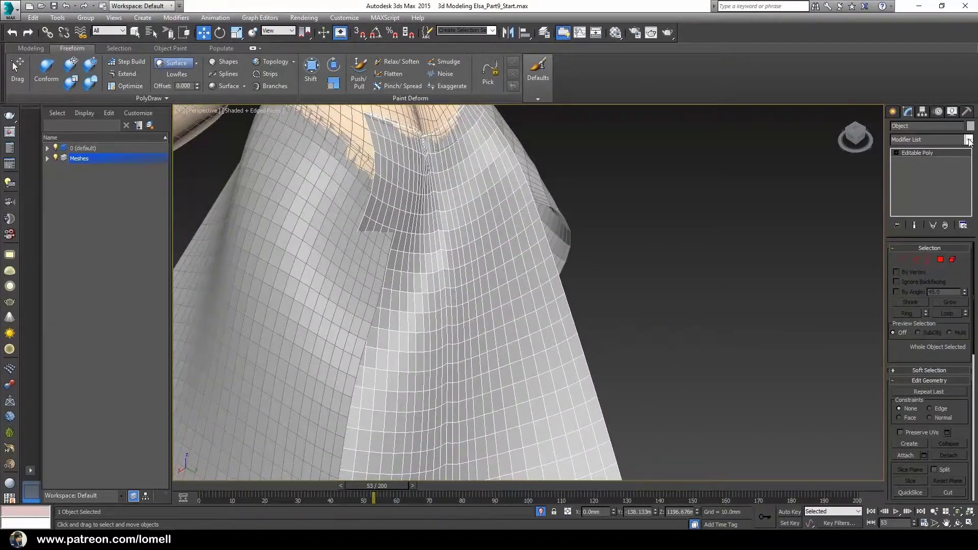
Add an Edit Poly modifier to the skirt from the Modifier List.
left_click(969, 140)
scroll(918, 306, "down", 2)
scroll(912, 315, "down", 2)
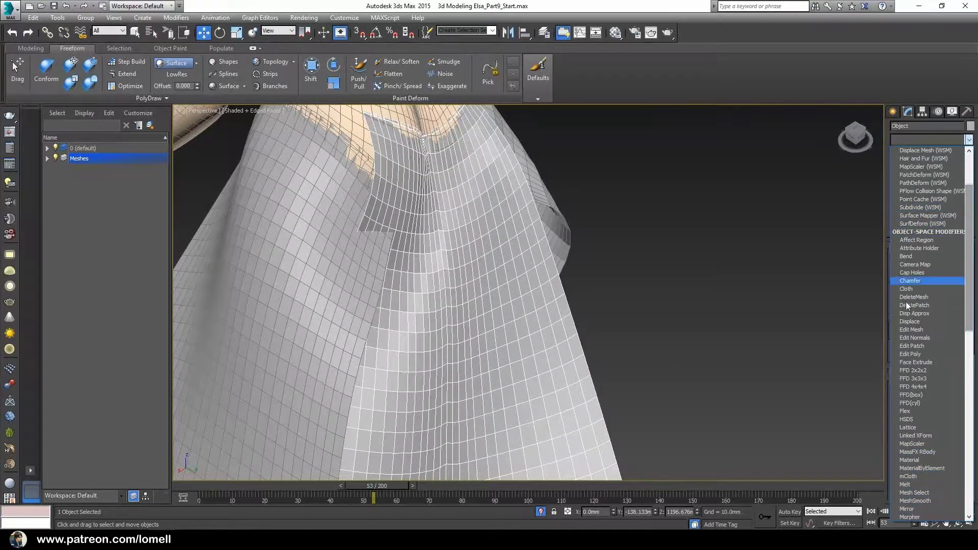
left_click(906, 354)
mouse_move(497, 312)
middle_mouse_down("alt")
mouse_move(498, 329)
mouse_move(389, 267)
middle_mouse_up("alt")
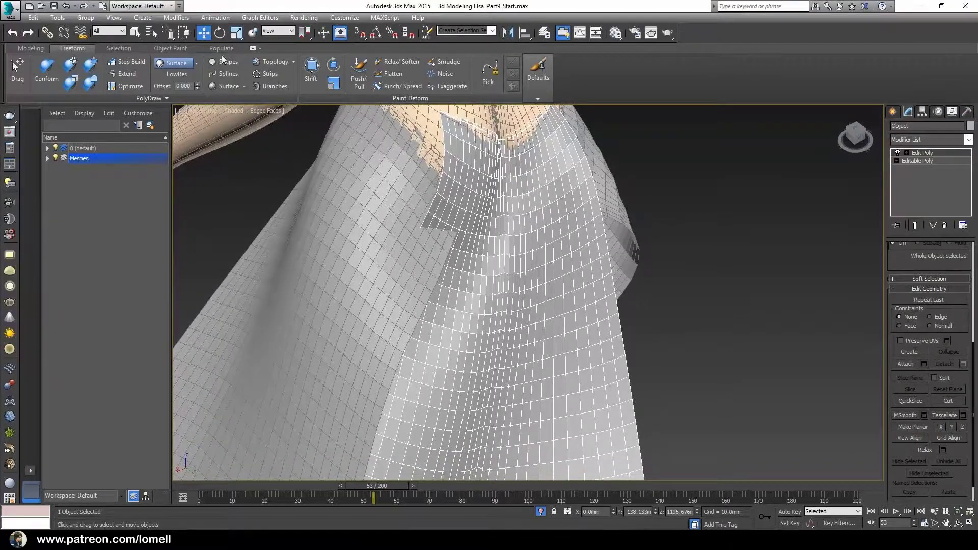
left_click(312, 69)
scroll(433, 292, "down", 3)
Enlarge the Shift brush falloff and inspect the skirt in wireframe.
middle_click_drag(432, 292, 385, 282, "alt")
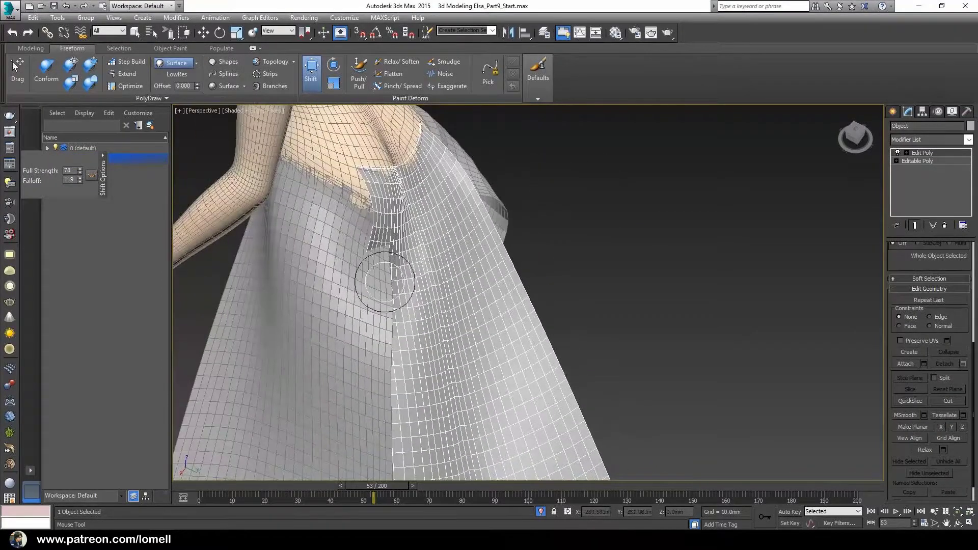
left_click_drag(362, 272, 338, 336, "shift")
mouse_move(338, 336)
middle_mouse_down("alt")
mouse_move(382, 284)
mouse_move(414, 292)
mouse_move(389, 313)
mouse_move(405, 294)
mouse_move(396, 291)
mouse_move(403, 315)
middle_mouse_up("alt")
key("F3")
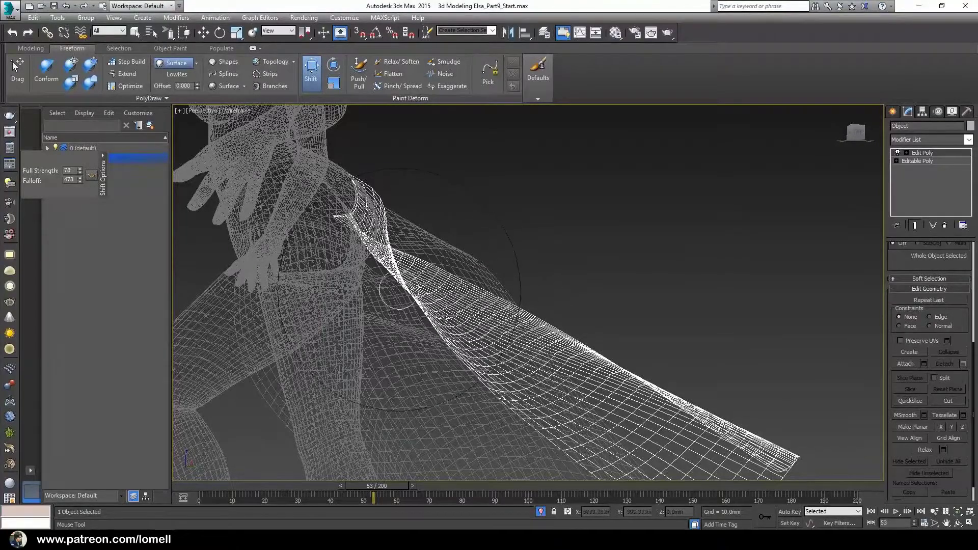
middle_click_drag(444, 328, 428, 296, "alt")
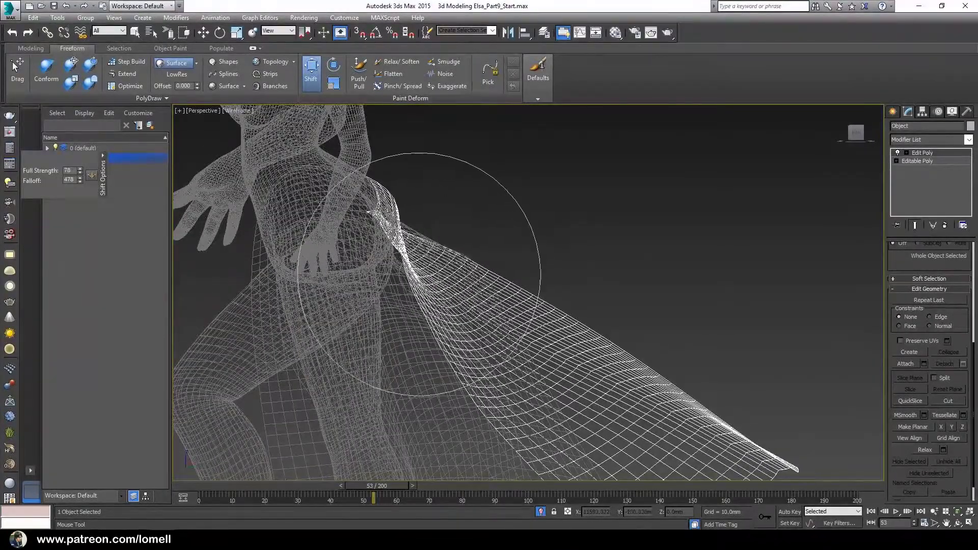
key("F3")
mouse_move(455, 302)
middle_mouse_down("alt")
mouse_move(396, 338)
mouse_move(435, 321)
mouse_move(429, 374)
middle_mouse_up("alt")
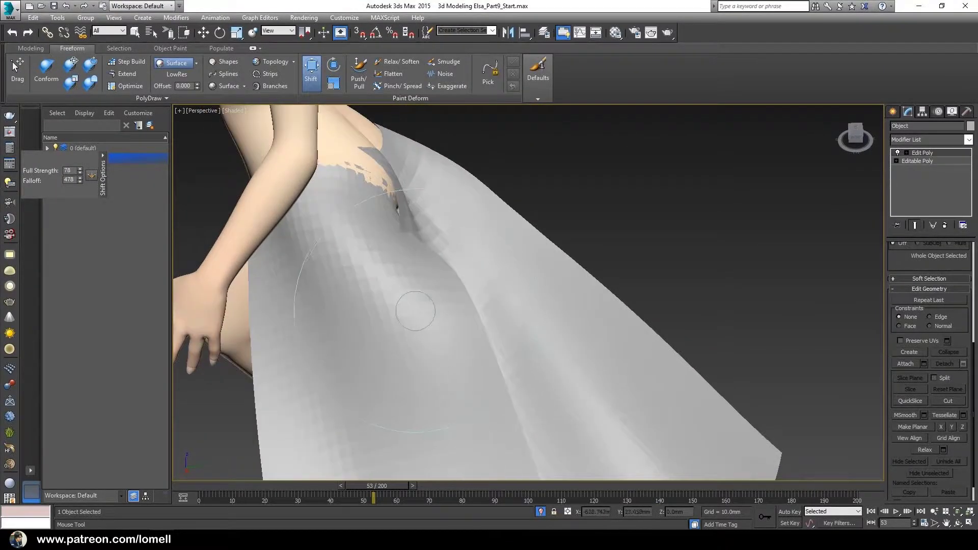
mouse_move(422, 309)
middle_mouse_down("alt")
mouse_move(463, 330)
mouse_move(448, 361)
mouse_move(474, 326)
mouse_move(474, 348)
middle_mouse_up("alt")
key("F3")
Shift the skirt mesh downward and close the dark split in the skirt.
left_click_drag(458, 365, 468, 358)
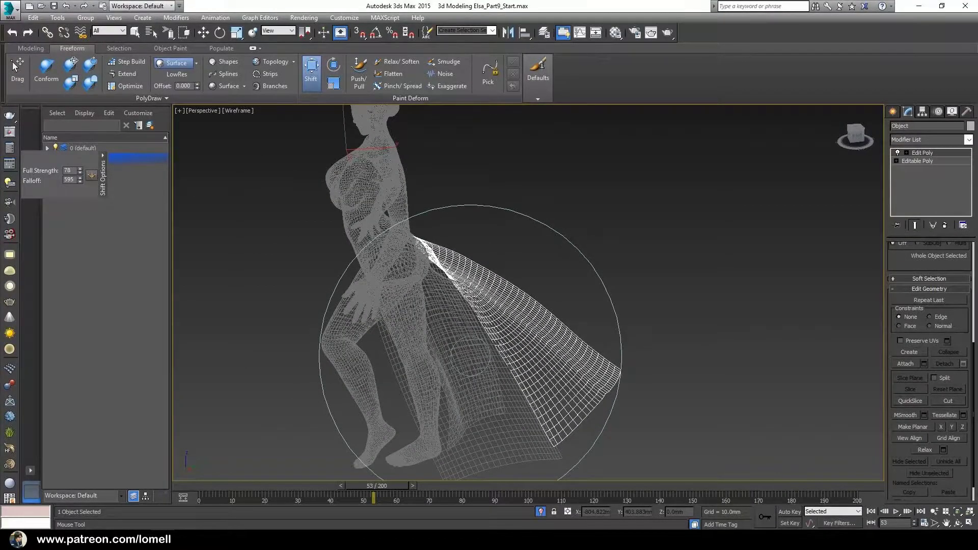
mouse_move(470, 357)
left_mouse_down()
mouse_move(550, 433)
mouse_move(474, 339)
left_mouse_up()
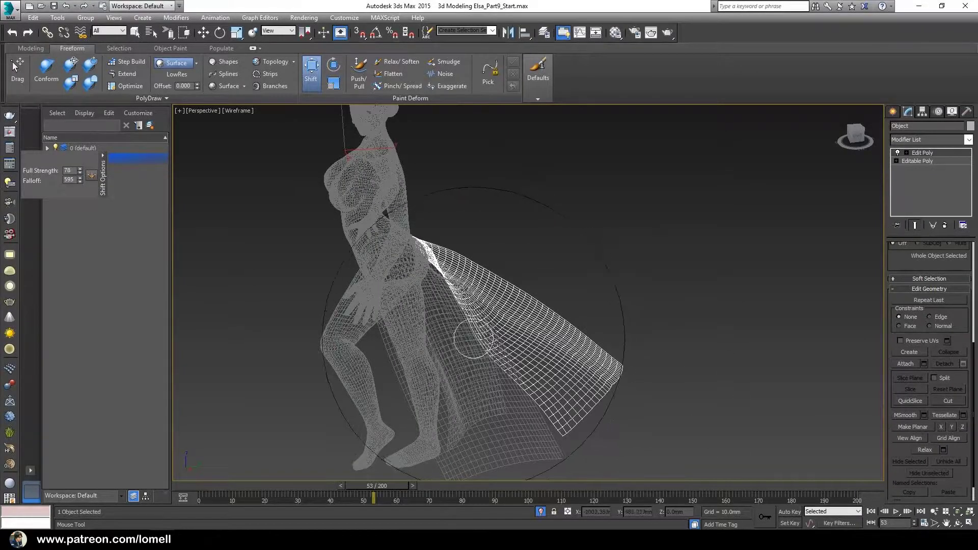
left_click_drag(669, 450, 673, 439)
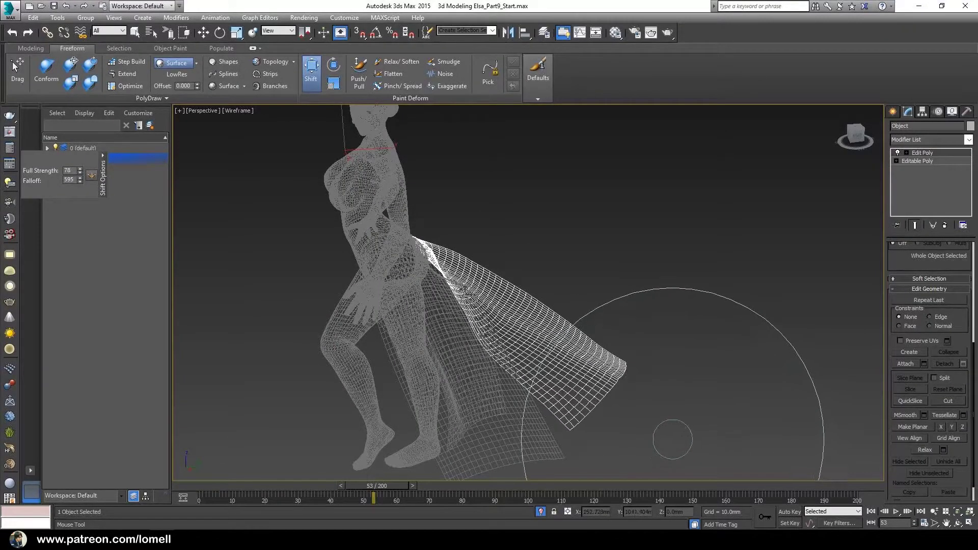
key("F3")
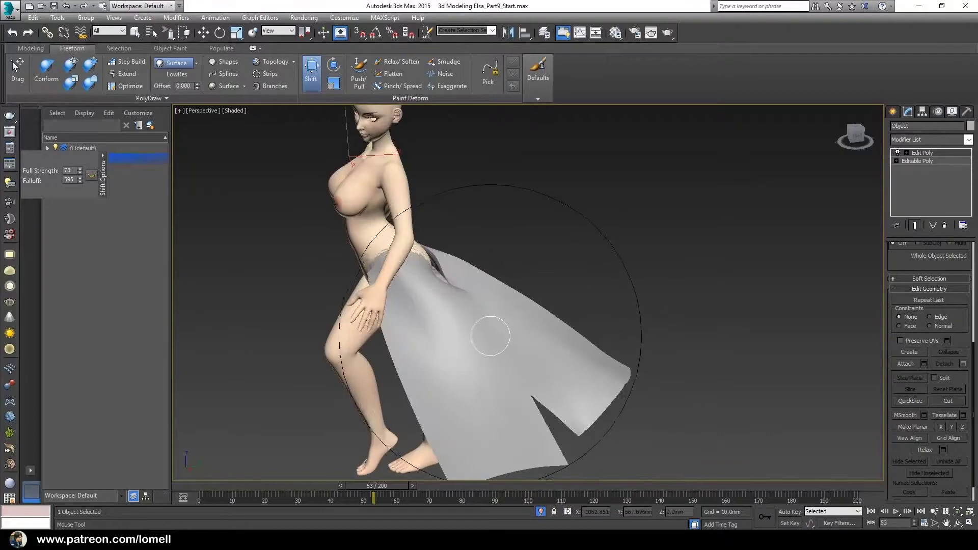
mouse_move(490, 336)
middle_mouse_down("alt")
mouse_move(448, 354)
mouse_move(489, 376)
mouse_move(483, 394)
middle_mouse_up("alt")
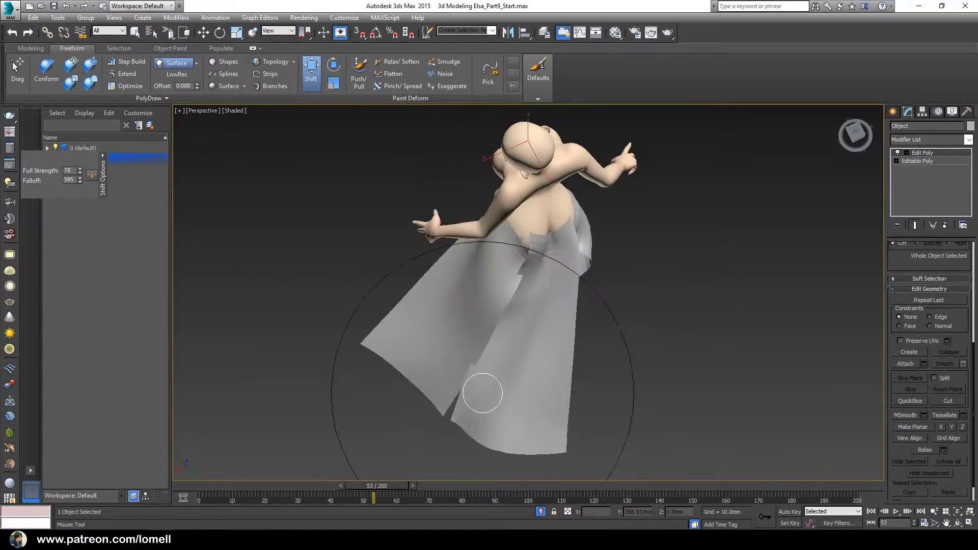
middle_click_drag(463, 332, 492, 323, "alt")
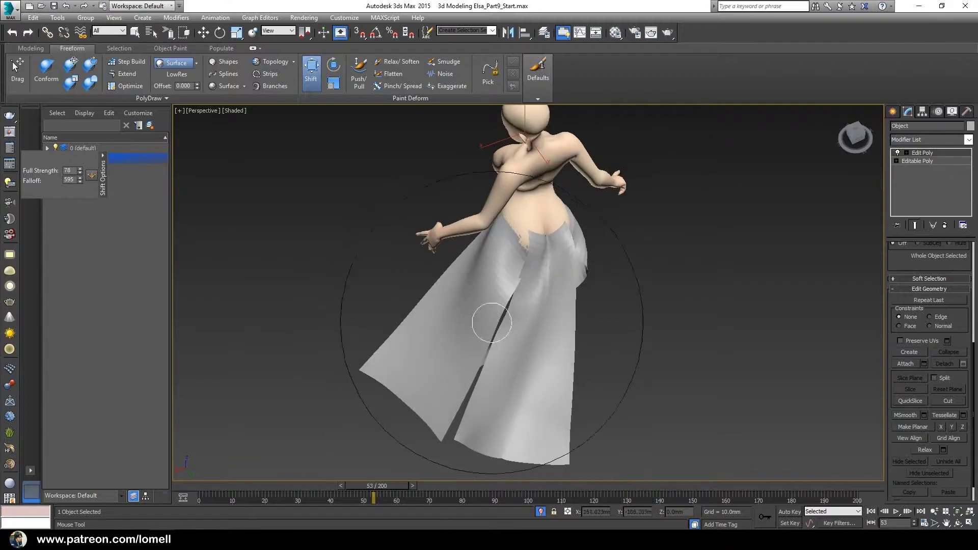
mouse_move(492, 323)
left_mouse_down()
mouse_move(520, 393)
mouse_move(515, 414)
left_mouse_up()
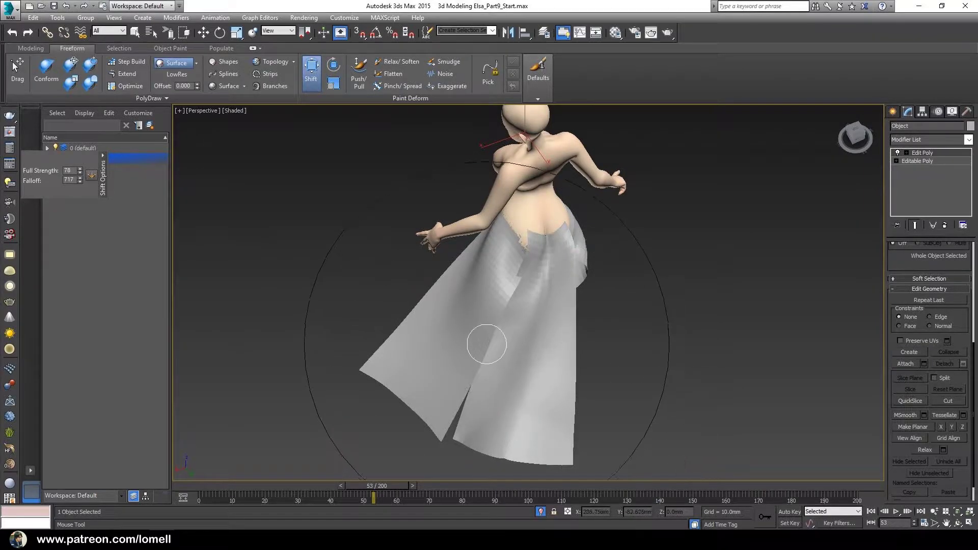
With edged faces shown, use a small Conform brush to press the waist crease onto the body.
middle_click_drag(486, 344, 546, 332, "alt")
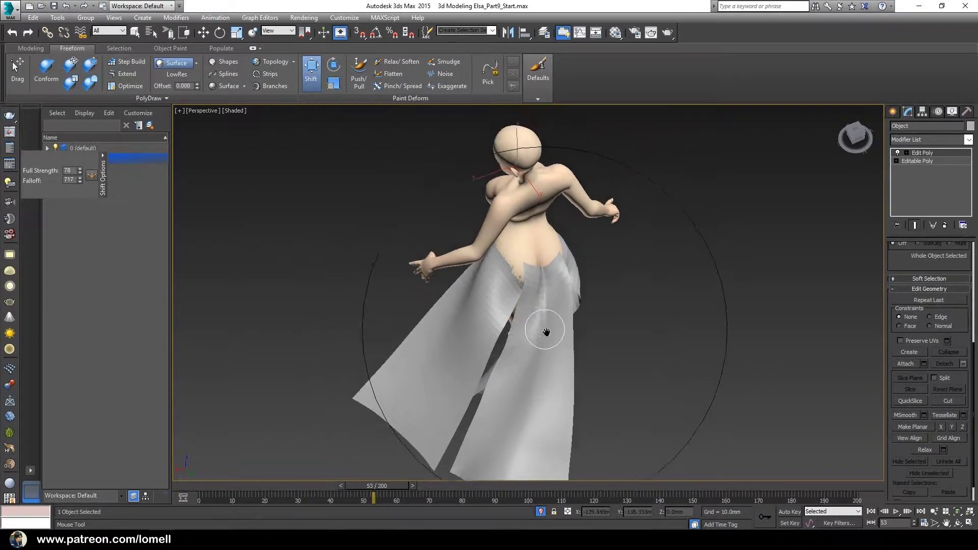
scroll(547, 332, "up", 3)
scroll(448, 350, "up", 3)
scroll(539, 290, "up", 1)
scroll(490, 337, "up", 2)
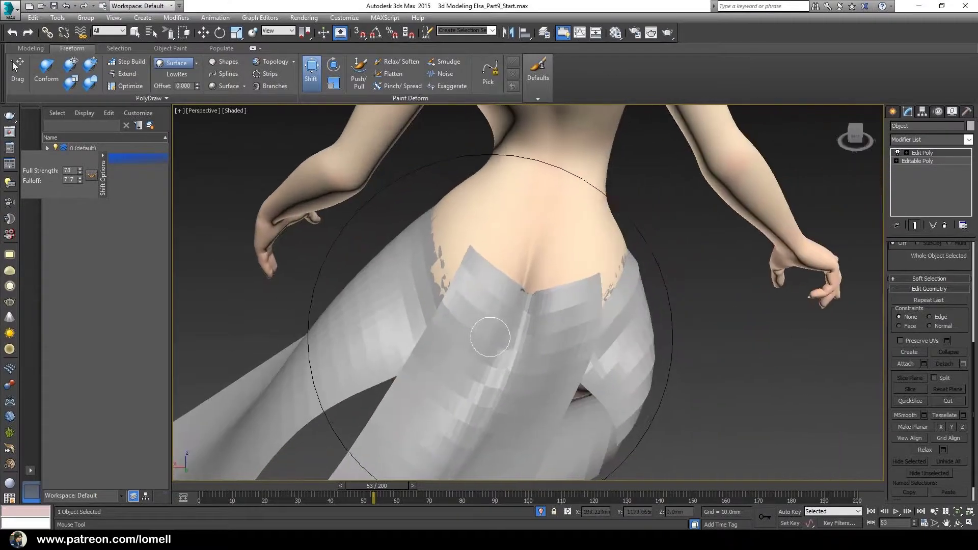
scroll(490, 337, "down", 2)
scroll(470, 328, "down", 2)
scroll(498, 447, "down", 1)
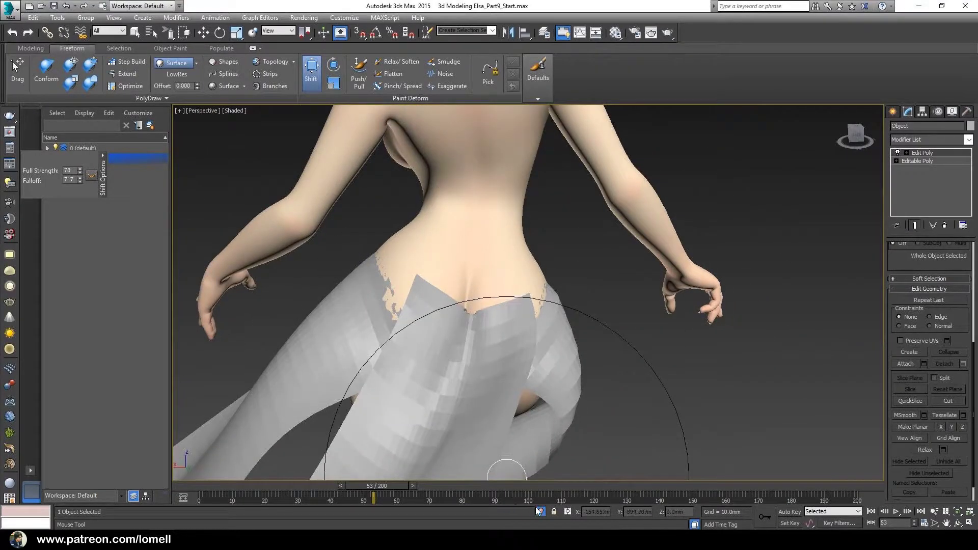
mouse_move(515, 458)
middle_mouse_down("alt")
mouse_move(509, 400)
mouse_move(475, 306)
mouse_move(428, 273)
middle_mouse_up("alt")
scroll(451, 331, "up", 3)
scroll(502, 321, "down", 3)
scroll(387, 225, "up", 3)
scroll(392, 268, "down", 1)
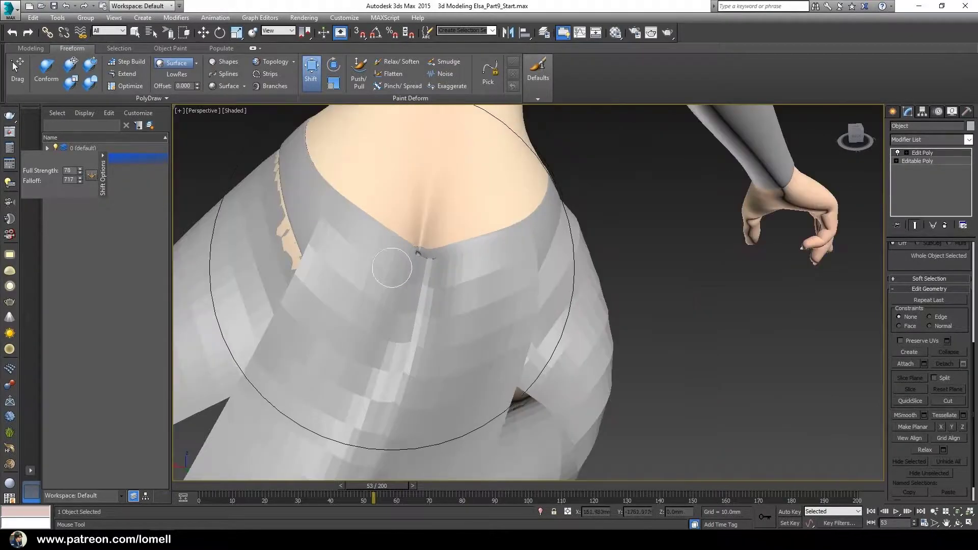
key("F4")
scroll(392, 267, "up", 2)
scroll(459, 316, "up", 2)
scroll(483, 338, "up", 1)
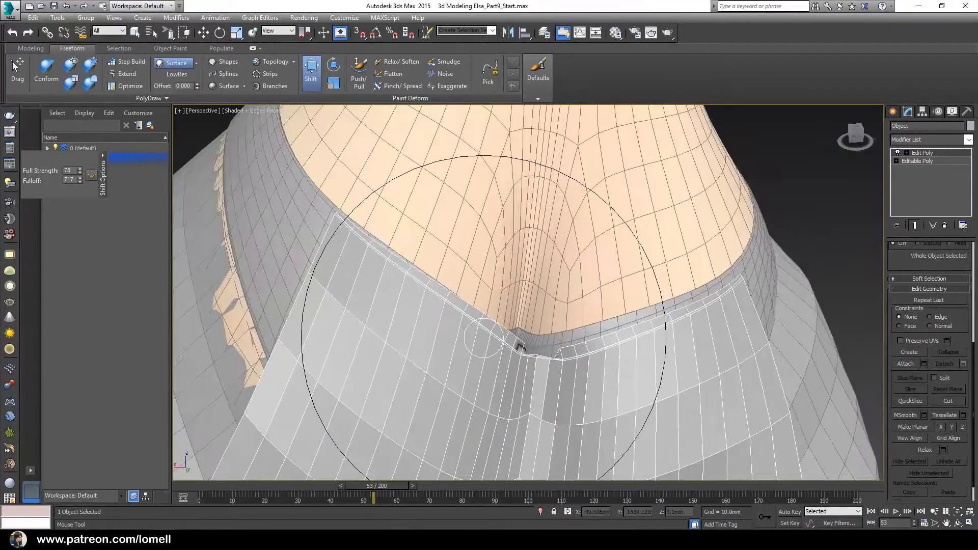
middle_click_drag(484, 338, 448, 328, "alt")
left_click(86, 90)
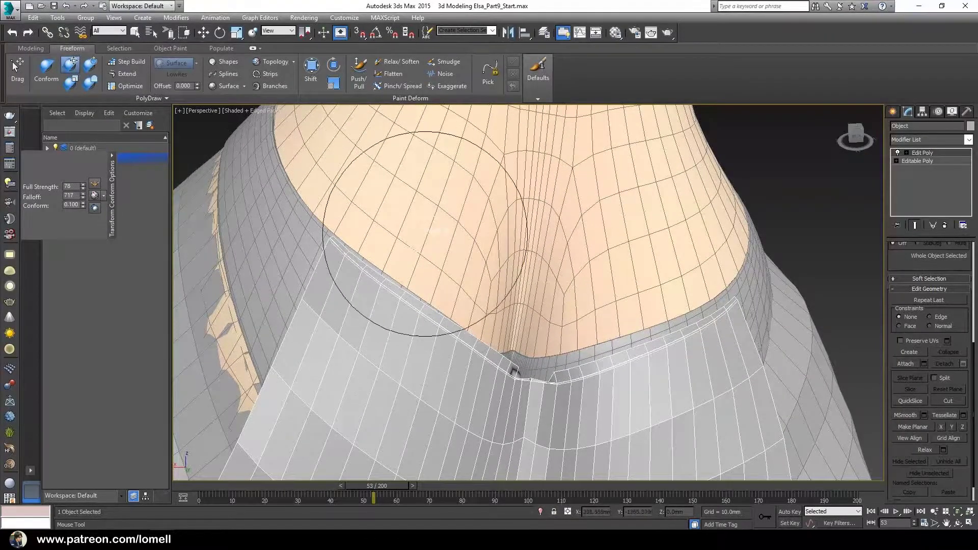
left_click_drag(358, 228, 355, 233, "ctrl+shift")
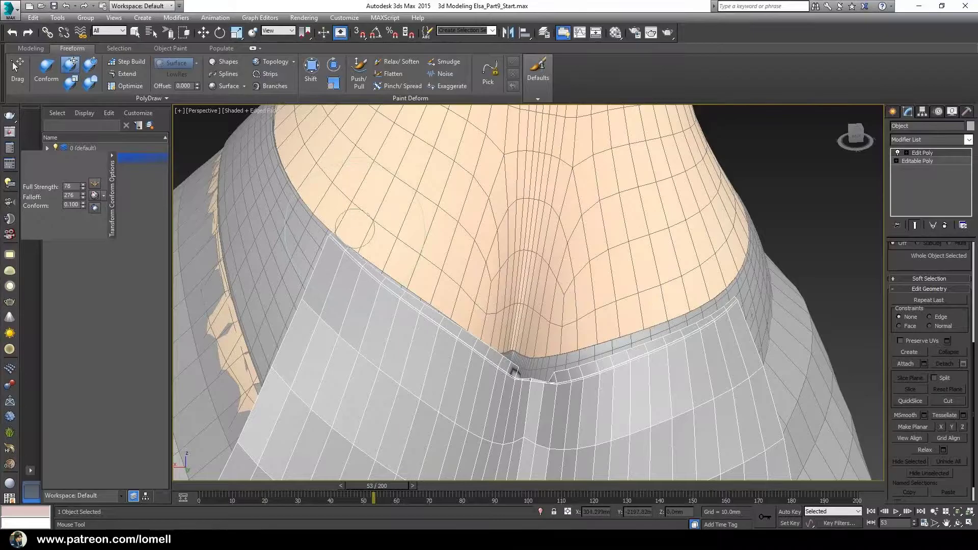
mouse_move(394, 259)
middle_mouse_down("alt")
mouse_move(504, 326)
mouse_move(418, 283)
mouse_move(481, 295)
mouse_move(481, 339)
mouse_move(564, 371)
mouse_move(501, 314)
middle_mouse_up("alt")
left_click_drag(495, 326, 547, 341)
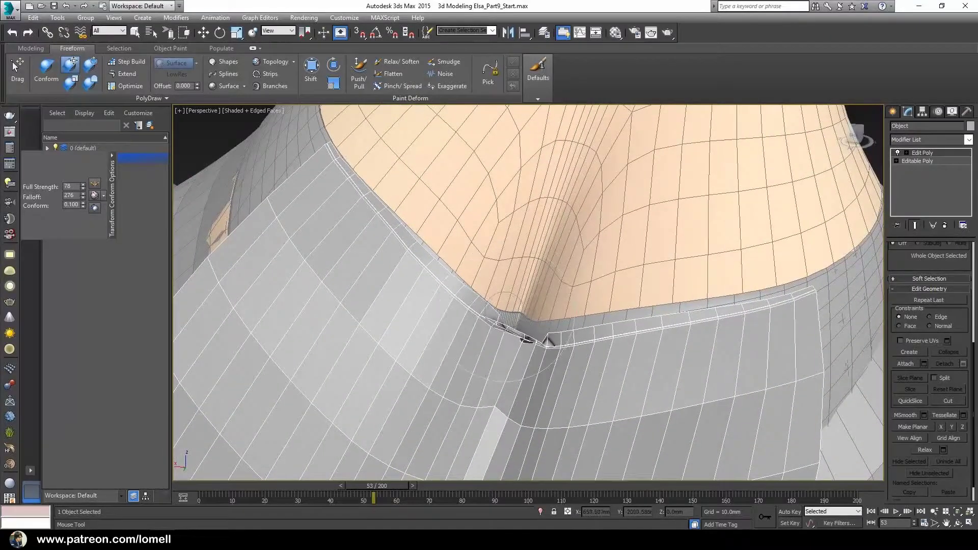
left_click_drag(508, 296, 491, 291)
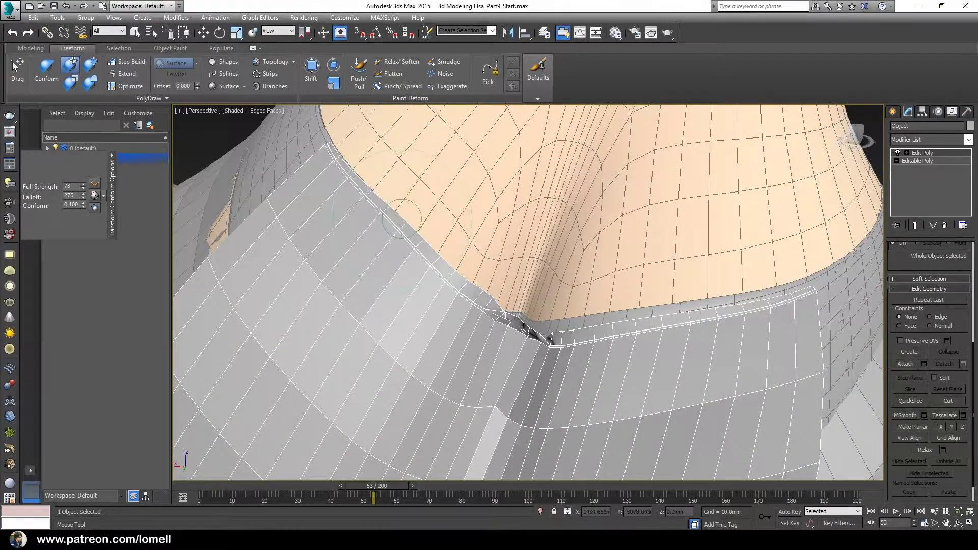
Enlarge the Conform falloff and smooth the dark notch and the skirt's top edge.
mouse_move(576, 314)
middle_mouse_down()
mouse_move(576, 298)
mouse_move(503, 328)
middle_mouse_up()
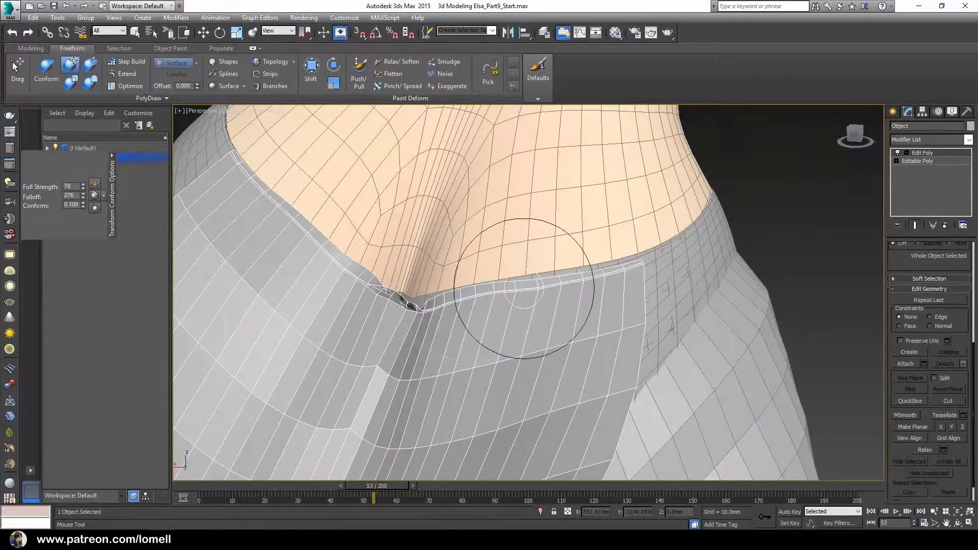
mouse_move(524, 289)
middle_mouse_down()
mouse_move(513, 273)
mouse_move(557, 216)
middle_mouse_up()
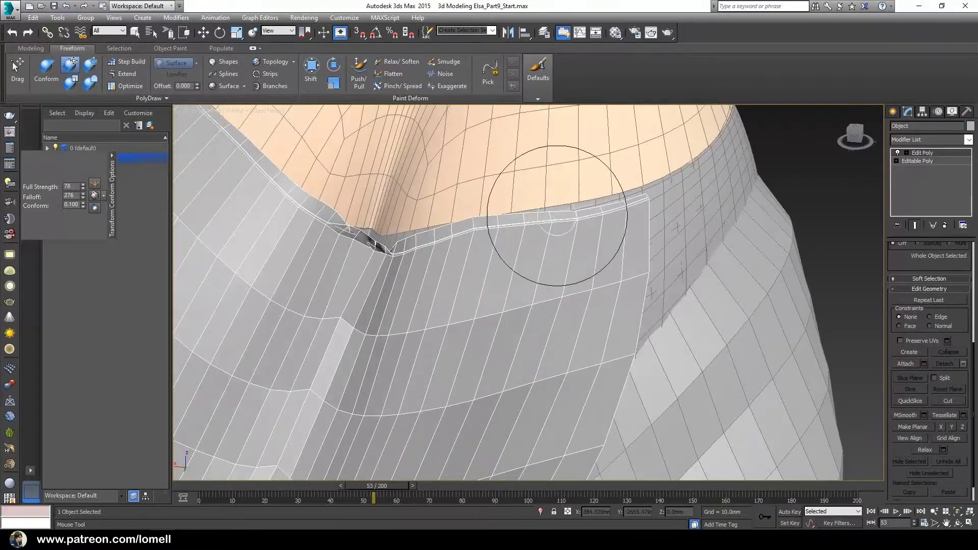
left_click_drag(557, 216, 502, 371, "ctrl+shift")
scroll(548, 334, "down", 3)
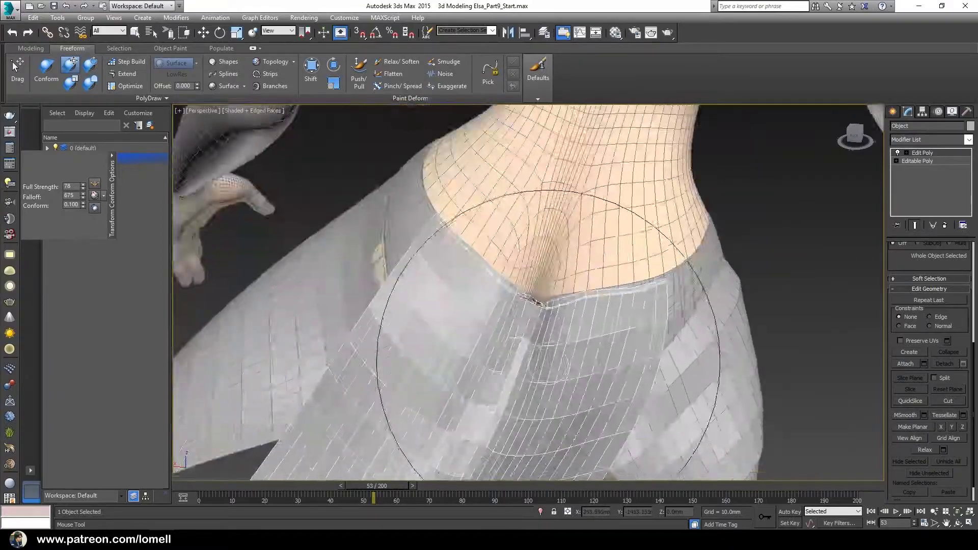
scroll(549, 362, "down", 2)
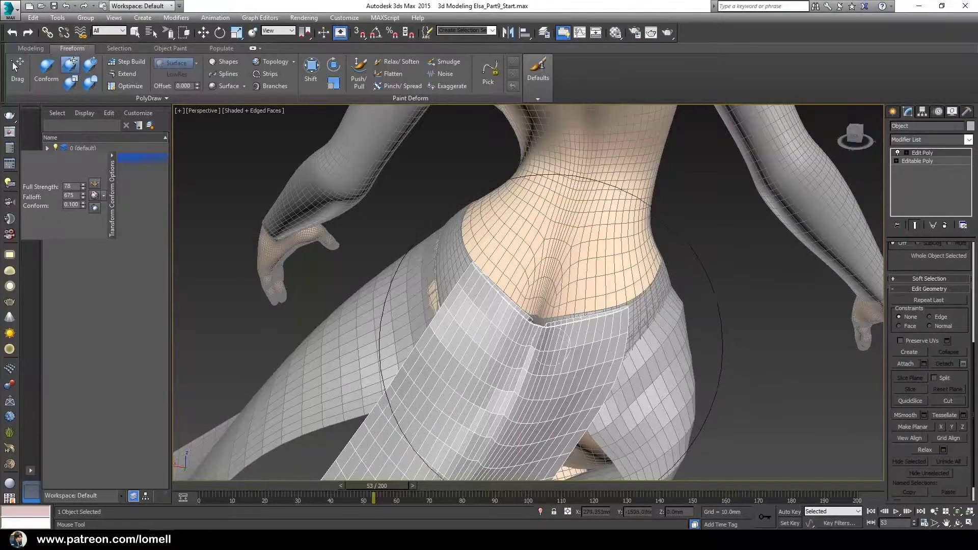
scroll(580, 321, "up", 3)
left_click_drag(487, 321, 526, 328)
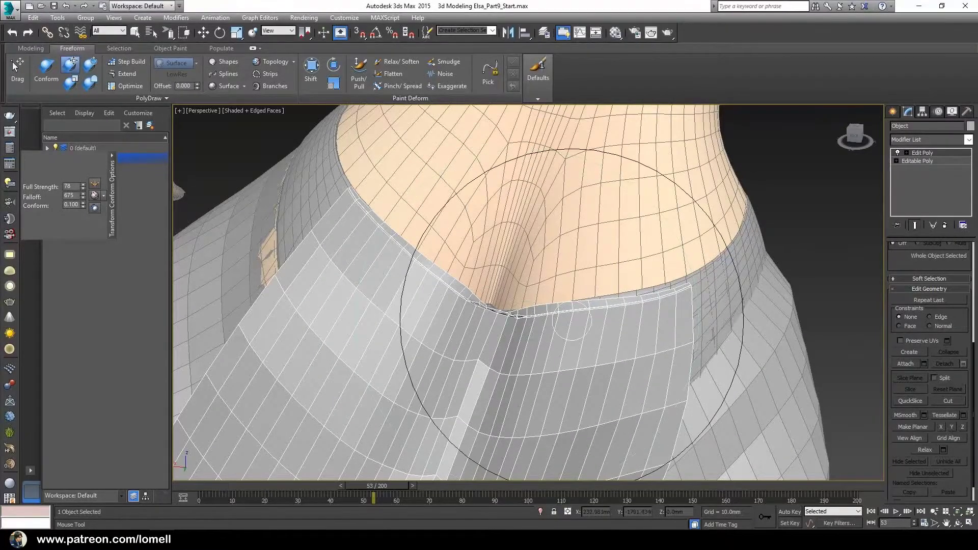
middle_click_drag(500, 310, 594, 319, "alt")
left_click_drag(595, 319, 637, 300)
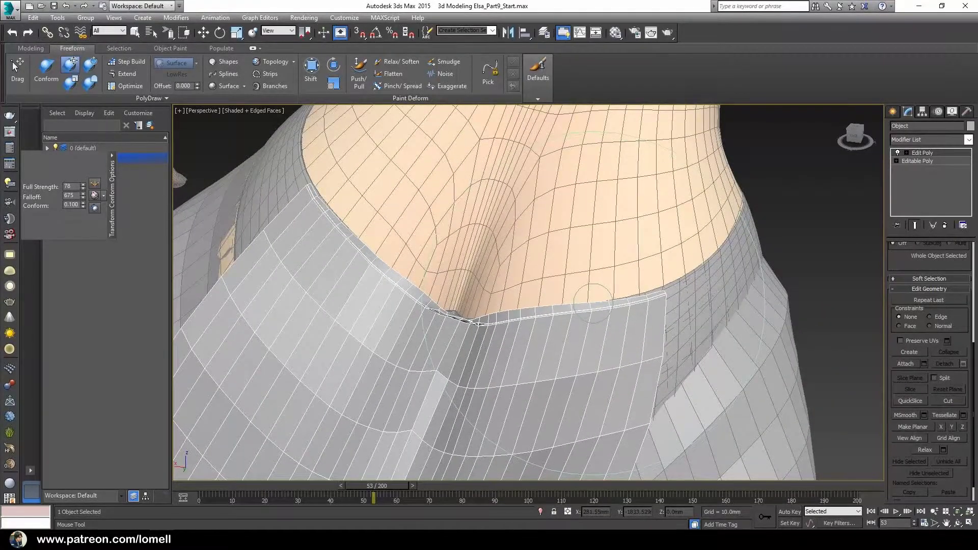
Lower the Conform falloff to 327 and refine the skirt edge along the waist crease.
middle_click_drag(660, 288, 393, 258, "alt")
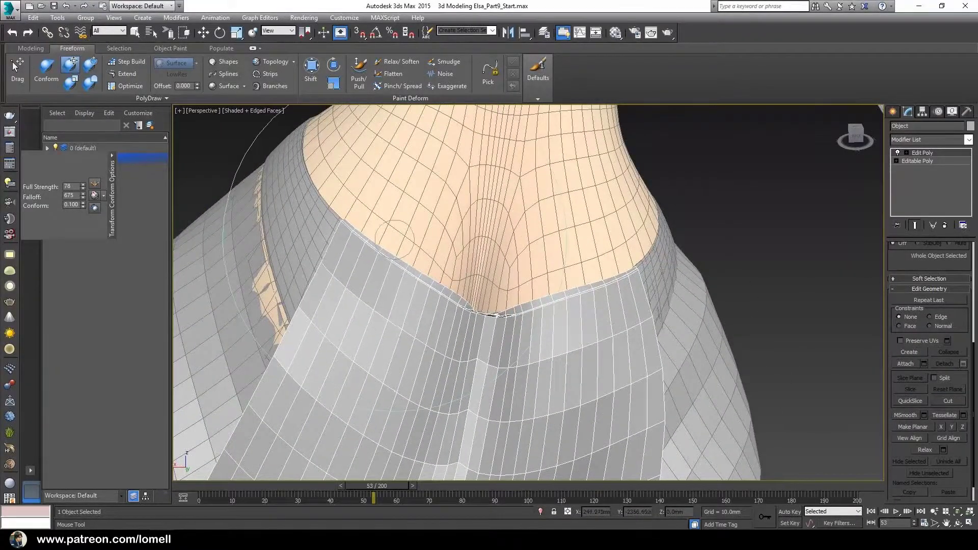
scroll(489, 297, "up", 5)
scroll(505, 316, "down", 3)
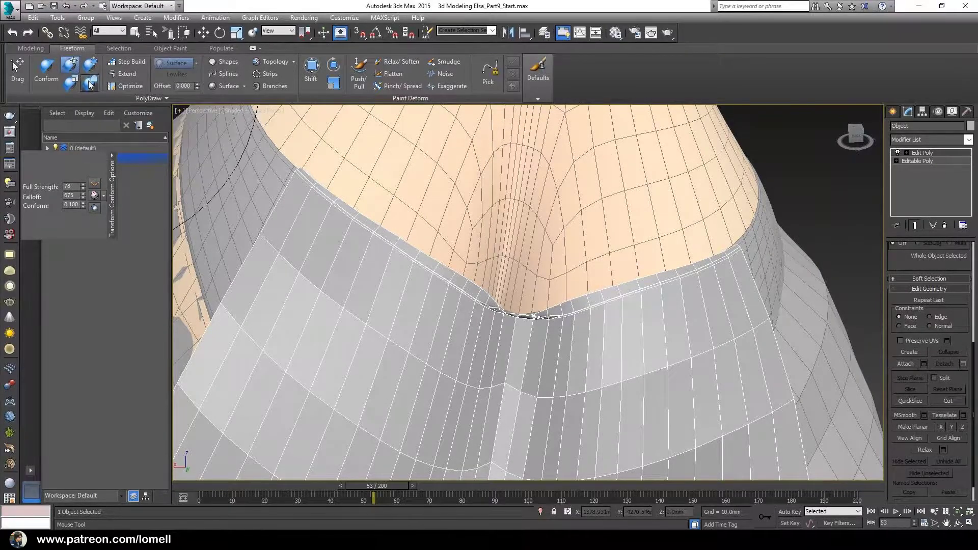
left_click(89, 84)
left_click_drag(510, 301, 505, 289, "ctrl+shift")
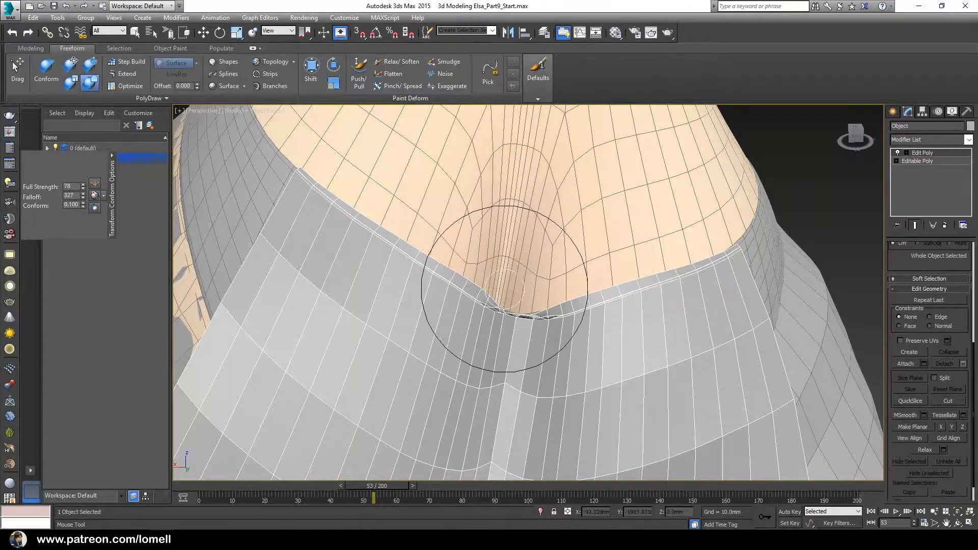
scroll(551, 312, "up", 2)
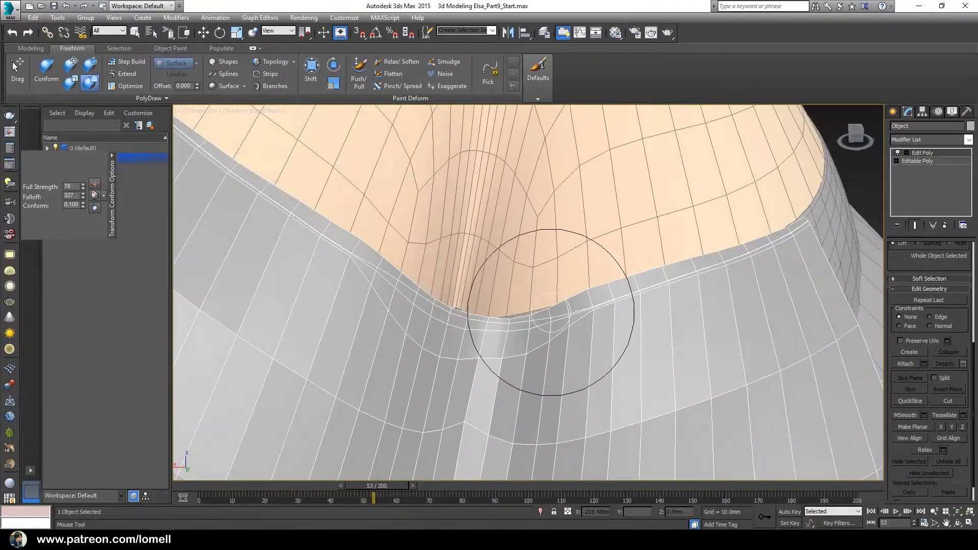
left_click_drag(552, 312, 579, 328)
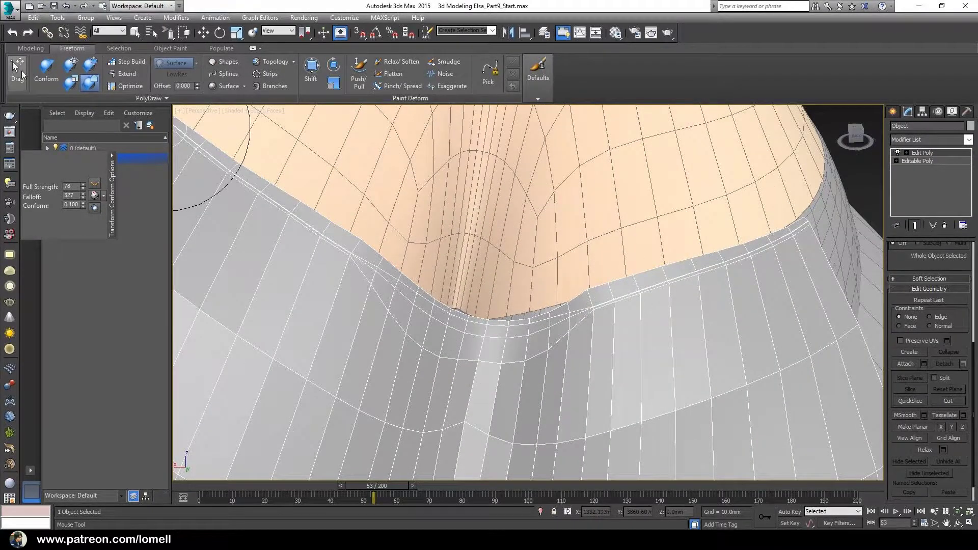
With the Freeform Drag tool, adjust waistband vertices, undoing one unwanted crease.
left_click(18, 67)
scroll(357, 297, "up", 2)
scroll(355, 305, "up", 2)
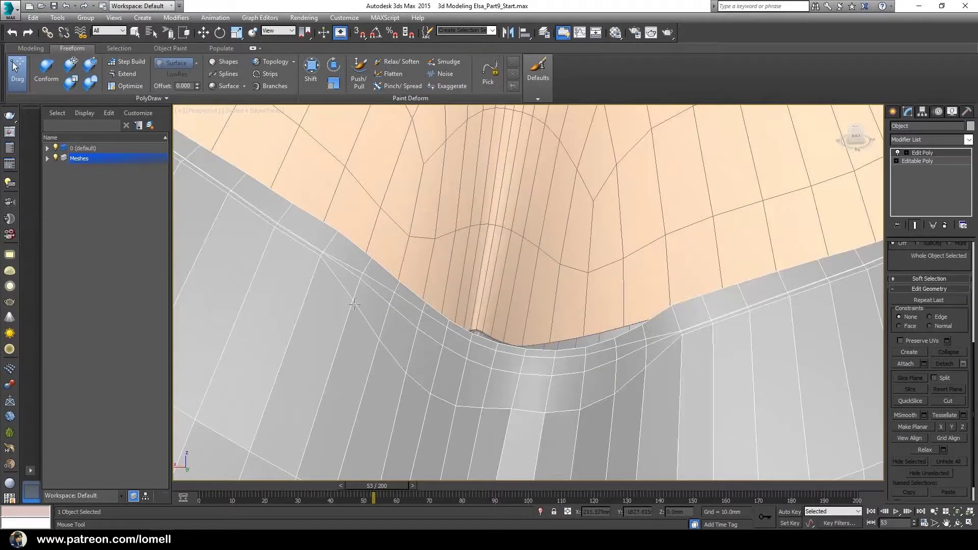
left_click_drag(355, 305, 359, 287)
key("ctrl+z")
scroll(389, 280, "down", 5)
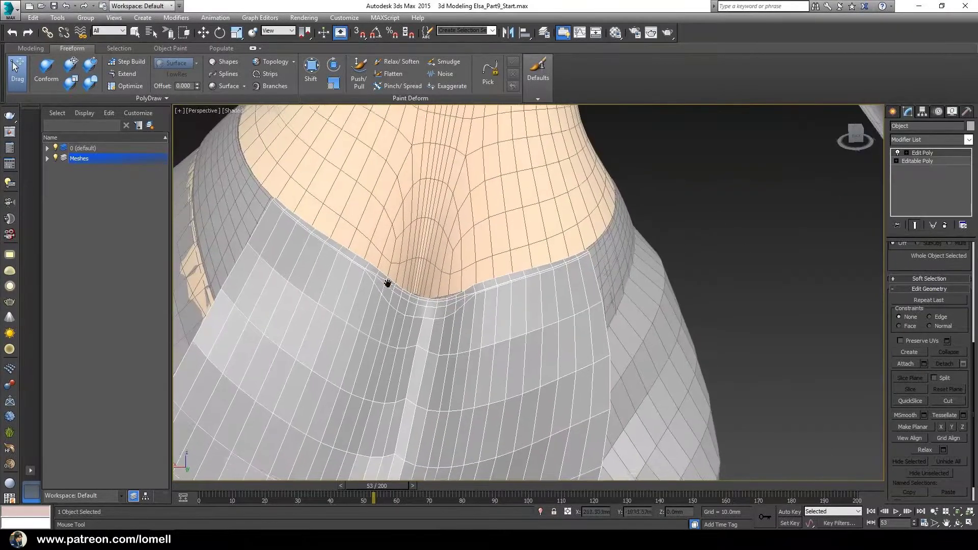
scroll(443, 311, "up", 5)
middle_click_drag(443, 310, 520, 306)
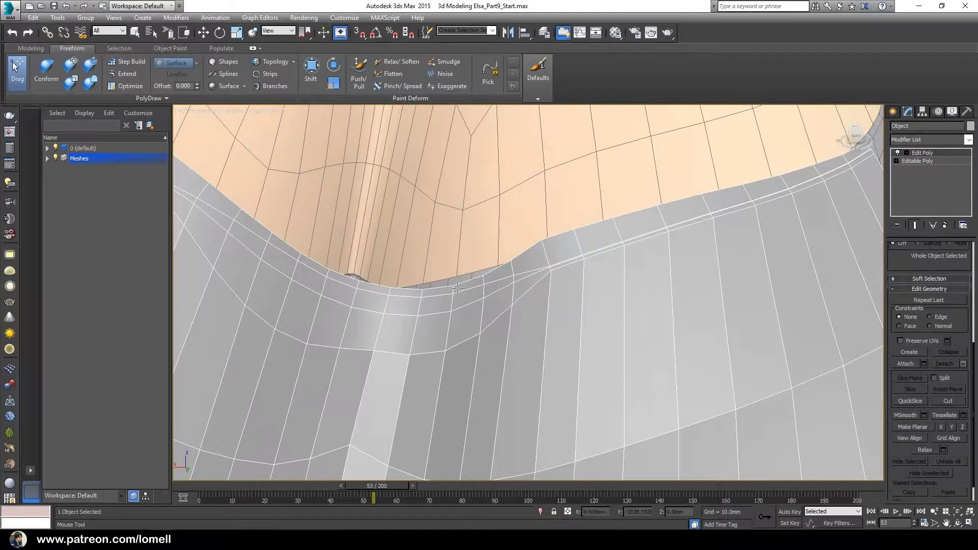
left_click_drag(484, 264, 513, 256)
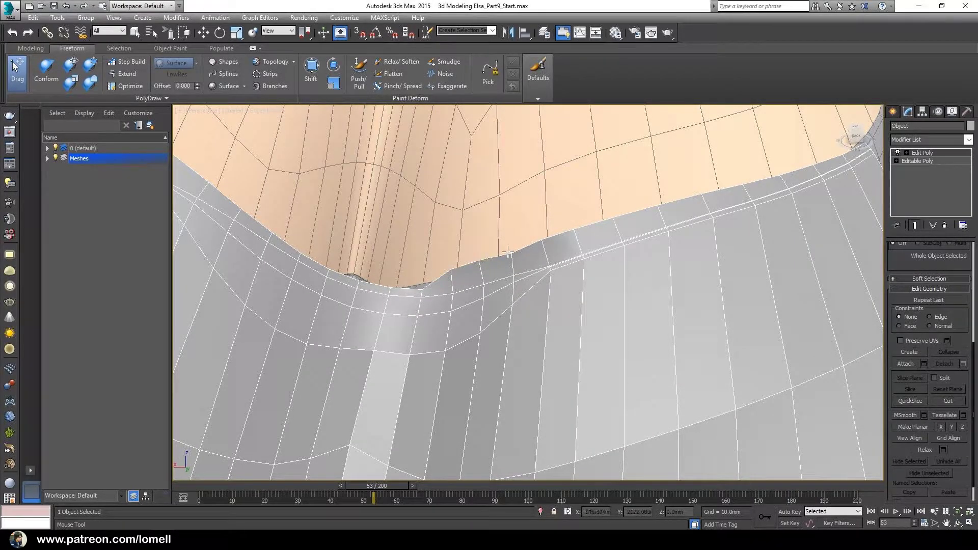
left_click_drag(510, 284, 450, 315)
Pull the seam vertices left of the centre notch up against the waistline.
middle_click_drag(412, 330, 445, 340)
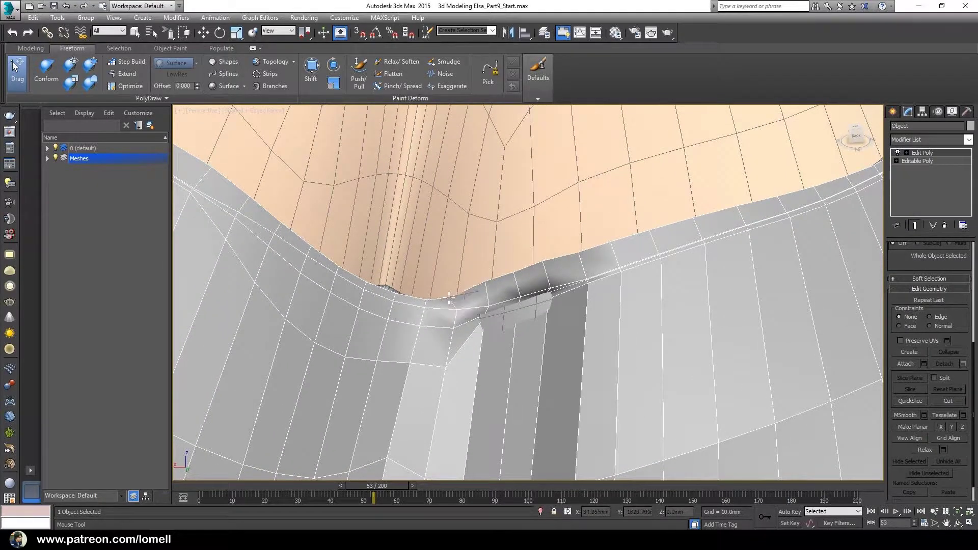
left_click_drag(477, 297, 448, 330)
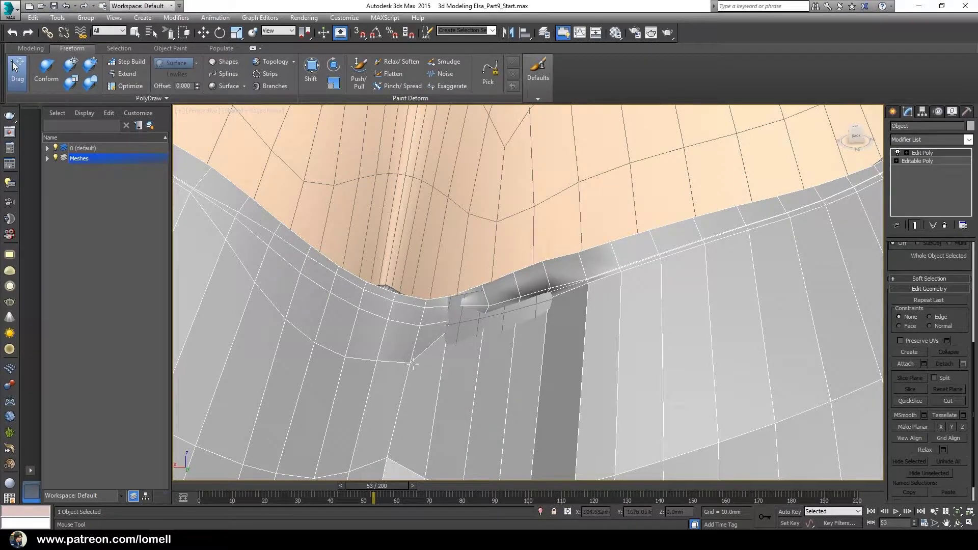
mouse_move(413, 363)
left_mouse_down()
mouse_move(407, 339)
mouse_move(422, 311)
left_mouse_up()
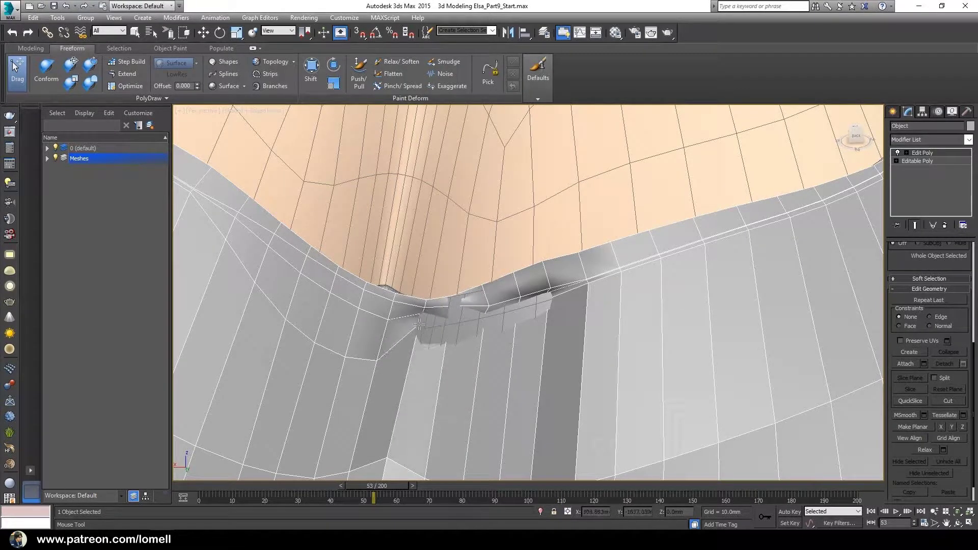
mouse_move(380, 354)
left_mouse_down()
mouse_move(376, 328)
mouse_move(393, 305)
mouse_move(386, 291)
left_mouse_up()
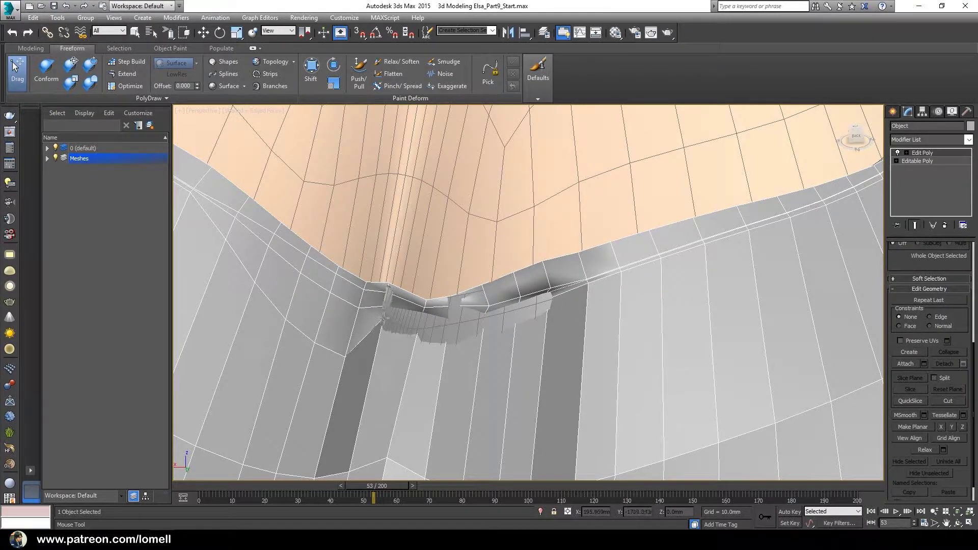
left_click_drag(350, 345, 367, 278)
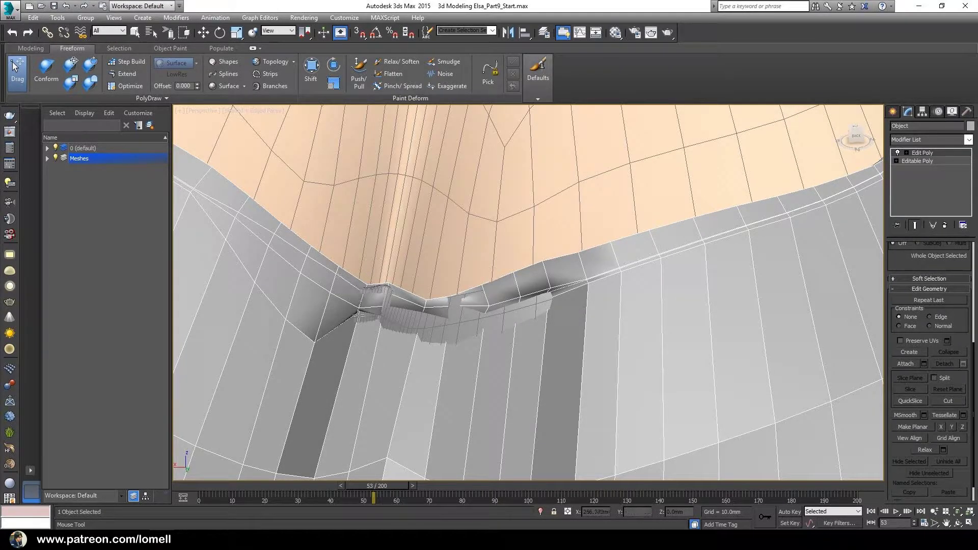
left_click_drag(360, 311, 361, 306)
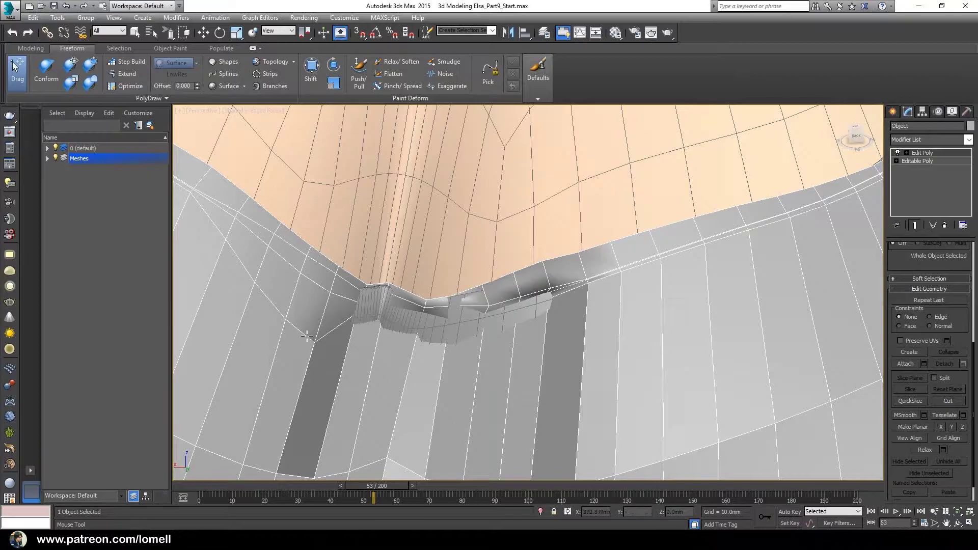
left_click_drag(307, 336, 331, 289)
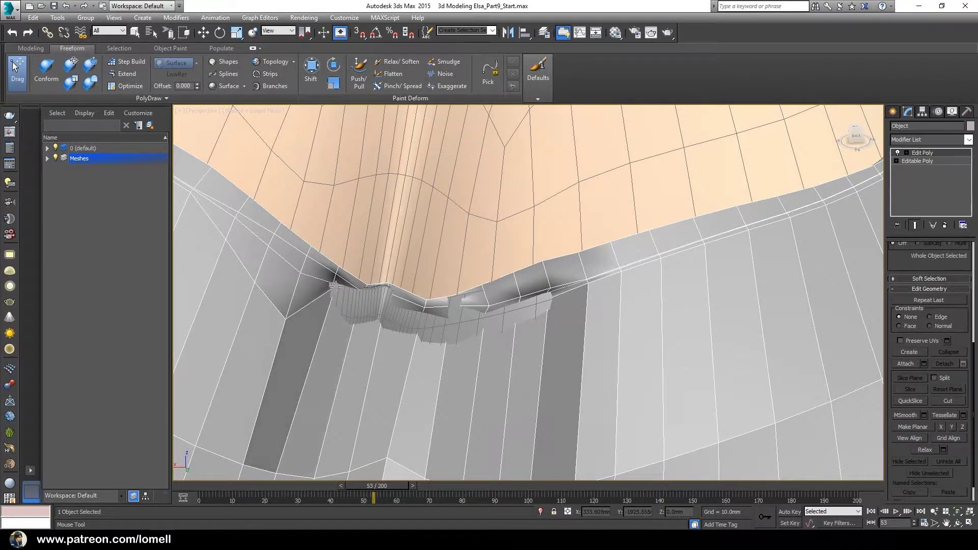
mouse_move(312, 277)
left_mouse_down()
mouse_move(295, 268)
mouse_move(298, 281)
left_mouse_up()
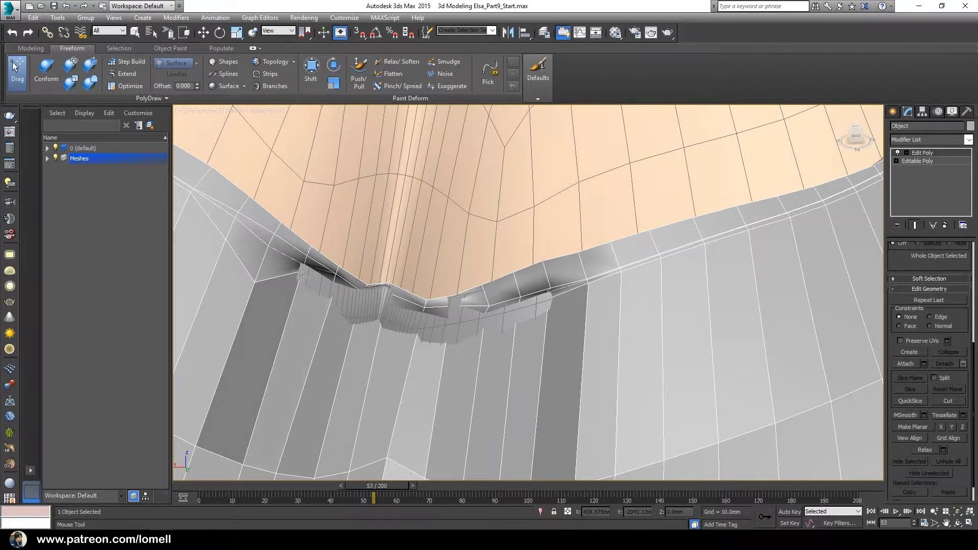
middle_click_drag(302, 275, 366, 325)
left_click_drag(316, 306, 306, 291)
Smooth the front seam faces onto the waistline with the Conform brush.
left_click(46, 71)
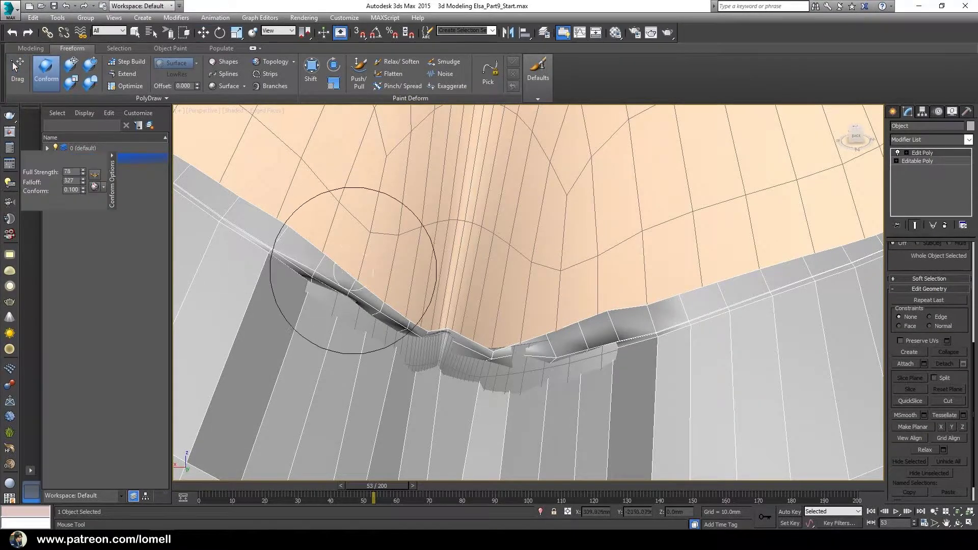
mouse_move(353, 270)
left_mouse_down()
mouse_move(293, 255)
mouse_move(350, 325)
mouse_move(372, 299)
left_mouse_up()
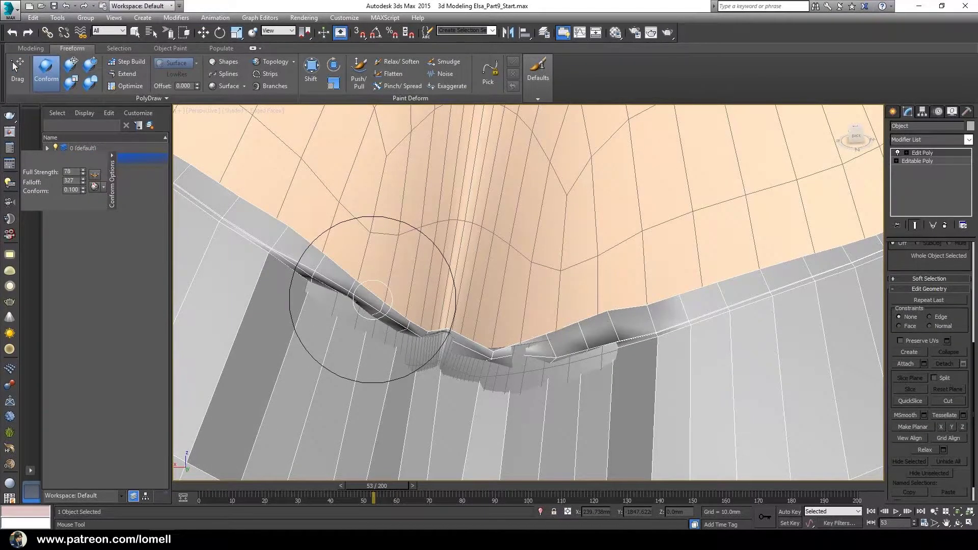
middle_click_drag(372, 300, 390, 315, "alt")
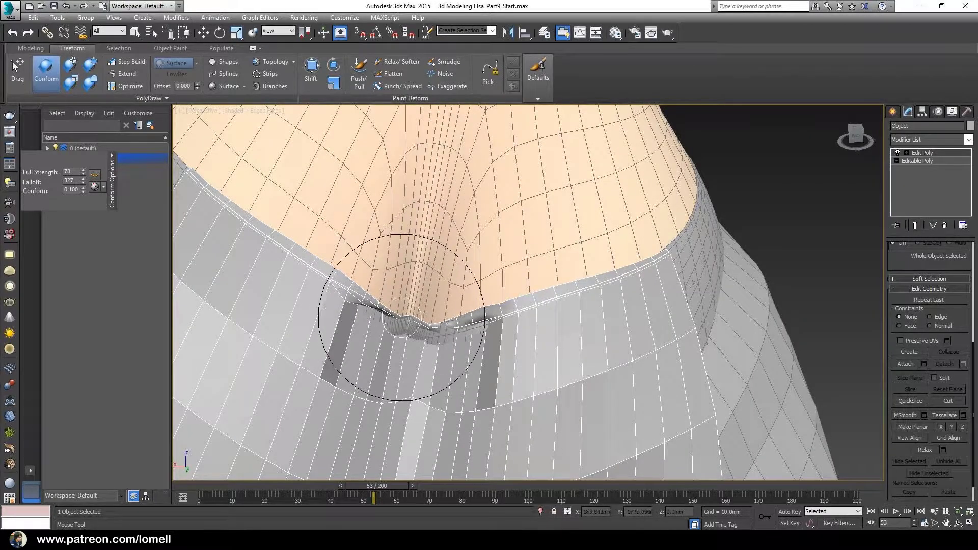
scroll(414, 328, "down", 2)
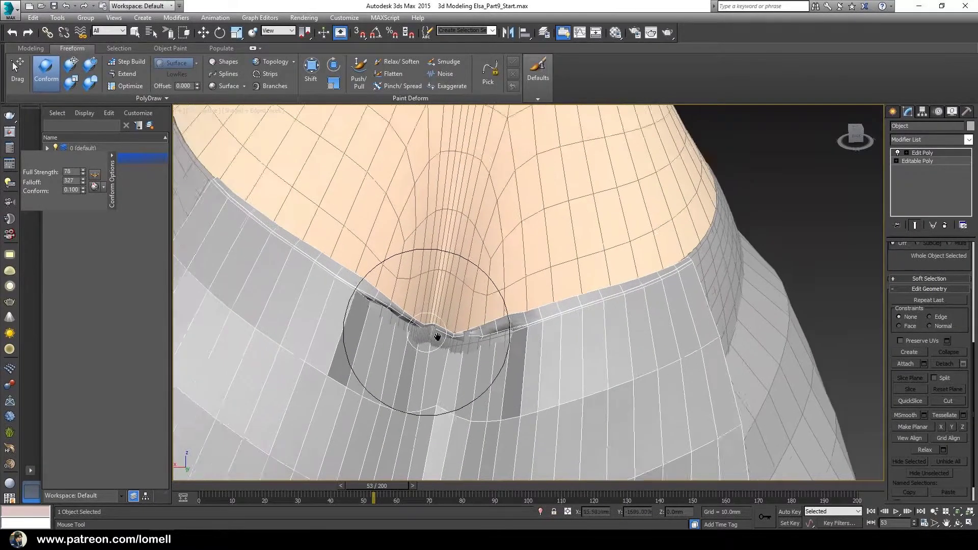
scroll(433, 327, "down", 4)
mouse_move(458, 327)
middle_mouse_down("alt")
mouse_move(475, 335)
mouse_move(408, 329)
middle_mouse_up("alt")
scroll(404, 327, "up", 3)
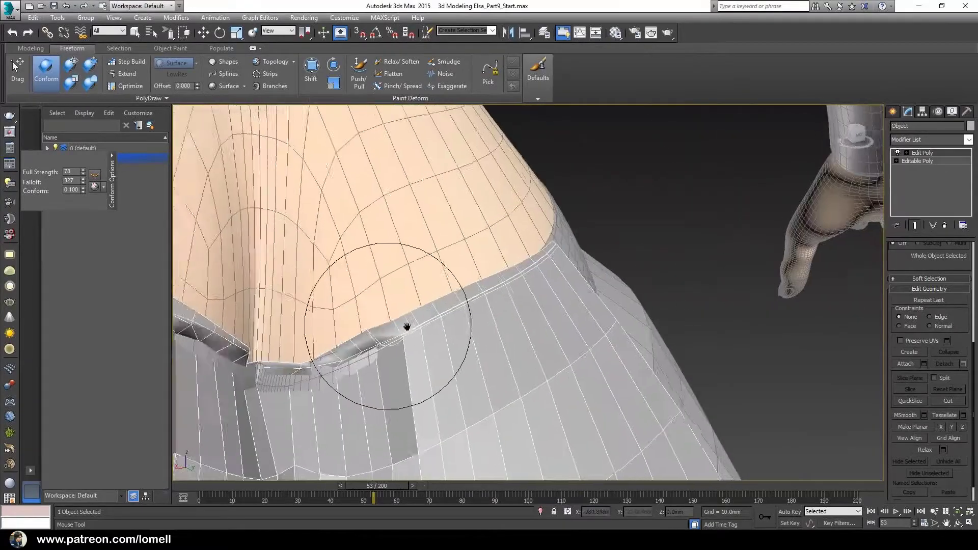
scroll(448, 327, "up", 2)
scroll(437, 348, "up", 2)
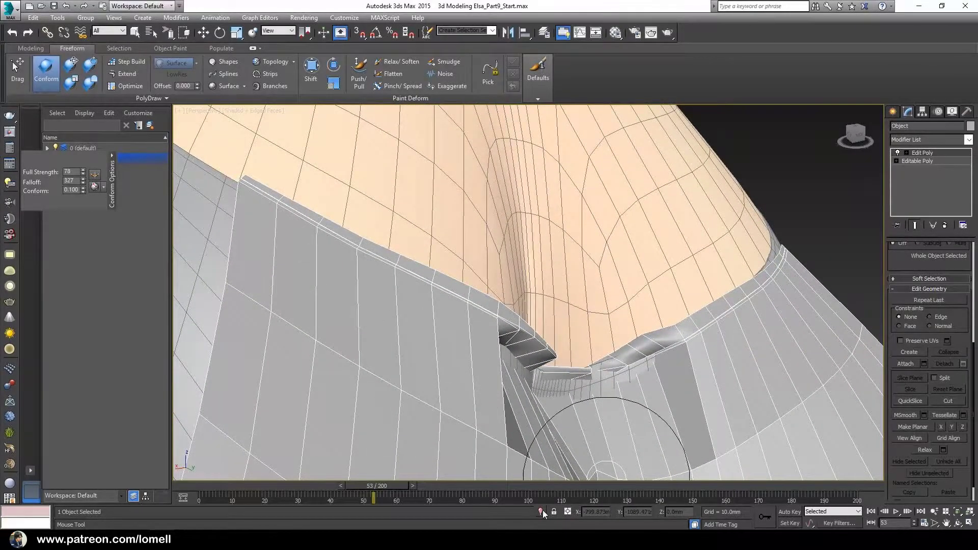
Isolate the skirt panel and zoom in on its notch.
left_click(541, 511)
scroll(489, 316, "down", 5)
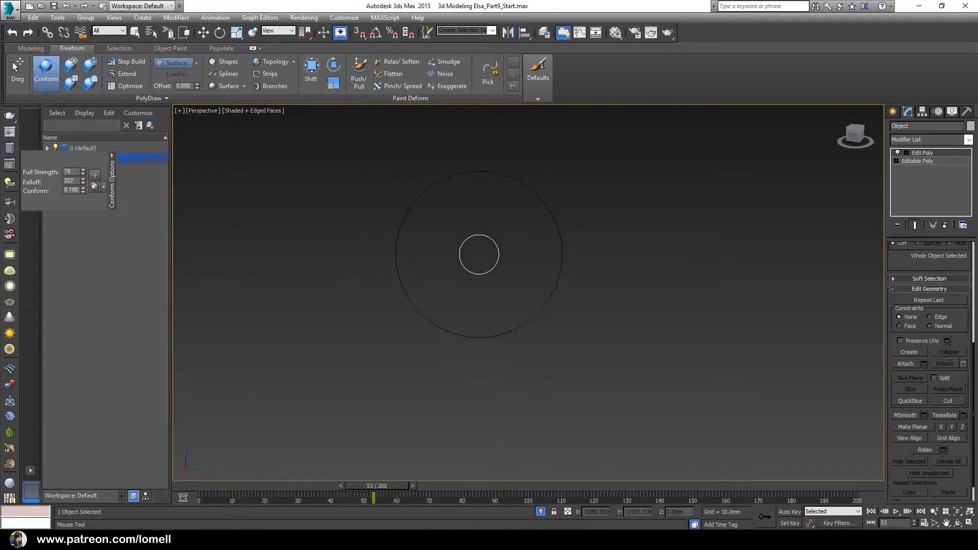
scroll(479, 255, "up", 5)
middle_click_drag(497, 283, 502, 294)
scroll(448, 219, "up", 3)
middle_click_drag(448, 220, 435, 266)
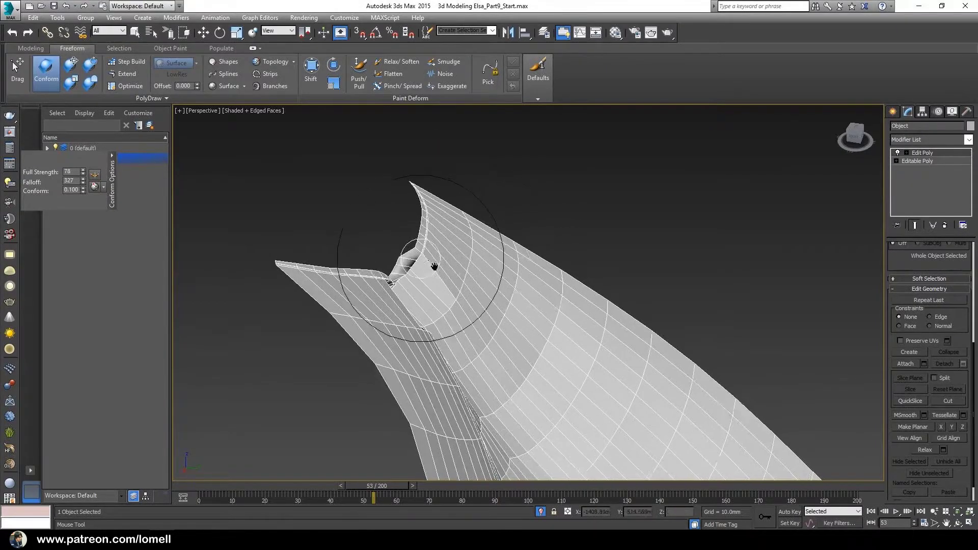
scroll(417, 310, "up", 2)
scroll(443, 326, "up", 1)
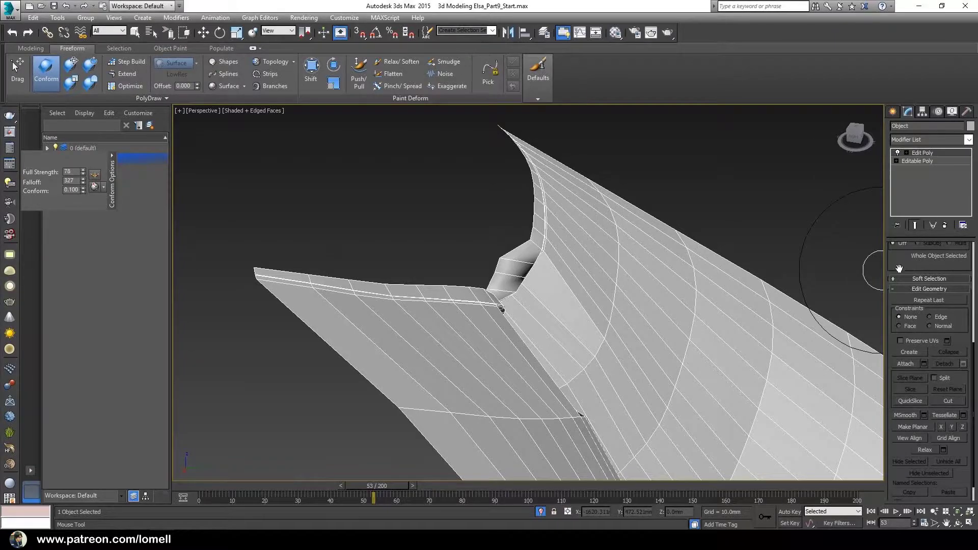
scroll(897, 296, "up", 4)
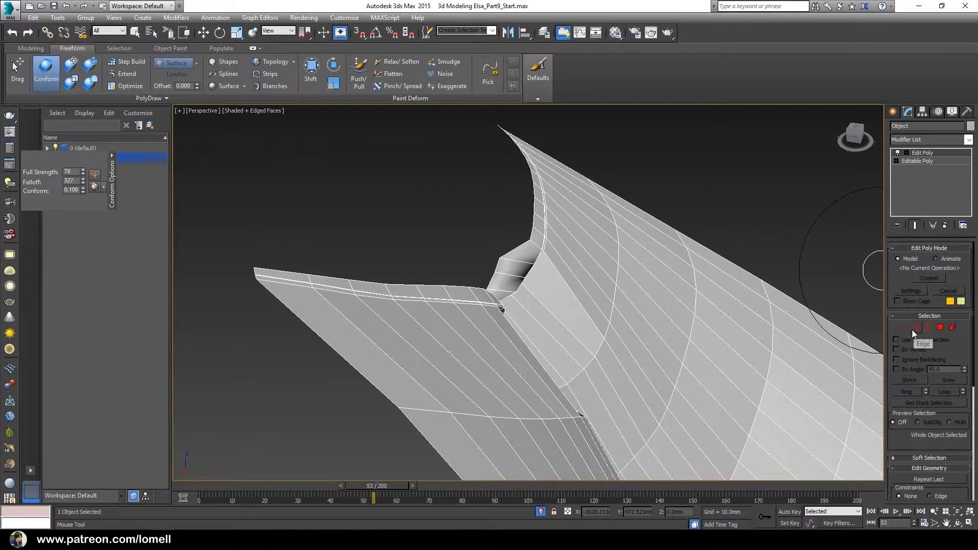
Select the skirt panel's top border edge loop and split the mesh along it.
left_click(916, 328)
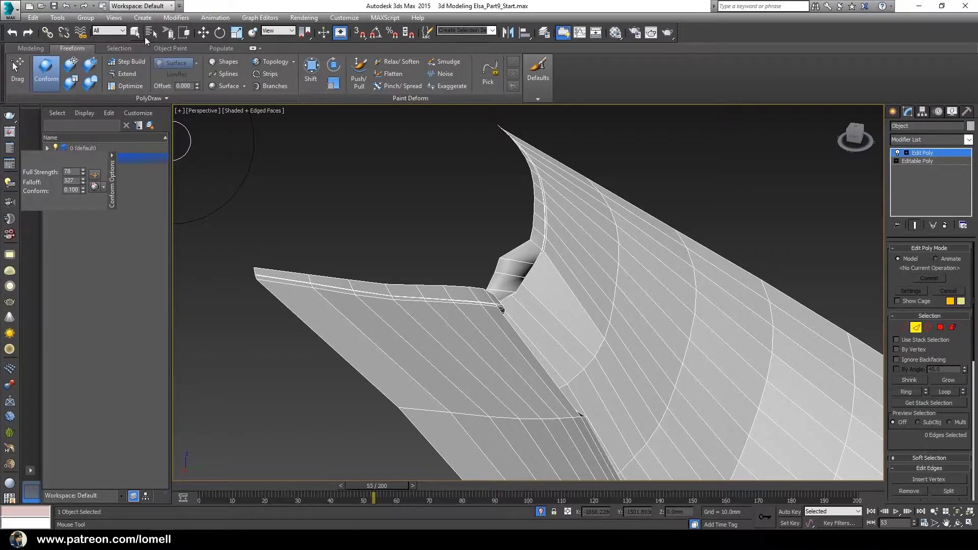
left_click(137, 34)
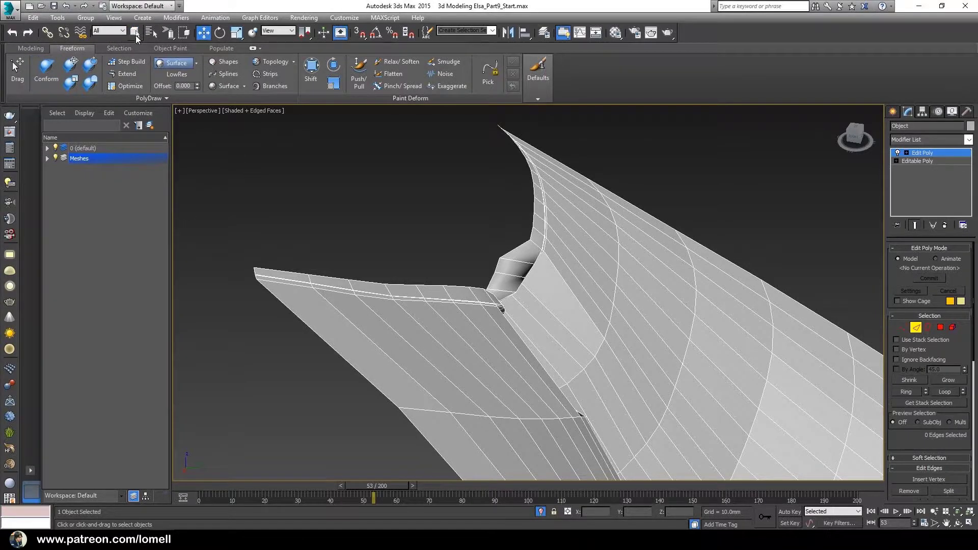
double_click(305, 284)
mouse_move(433, 312)
middle_mouse_down("alt")
mouse_move(421, 312)
mouse_move(552, 312)
middle_mouse_up("alt")
right_click(551, 308)
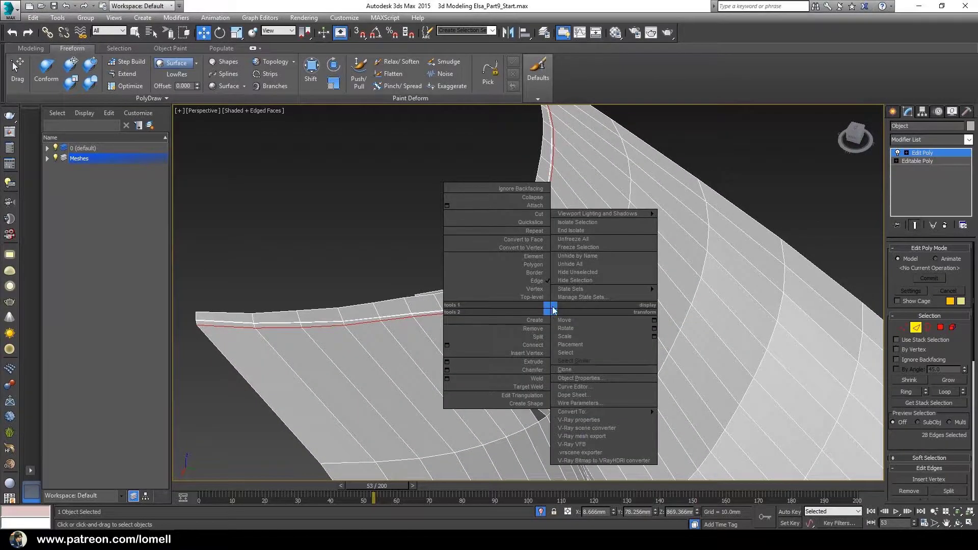
left_click(532, 336)
Delete the separated thin border strip at Element level.
left_click(953, 328, "ctrl")
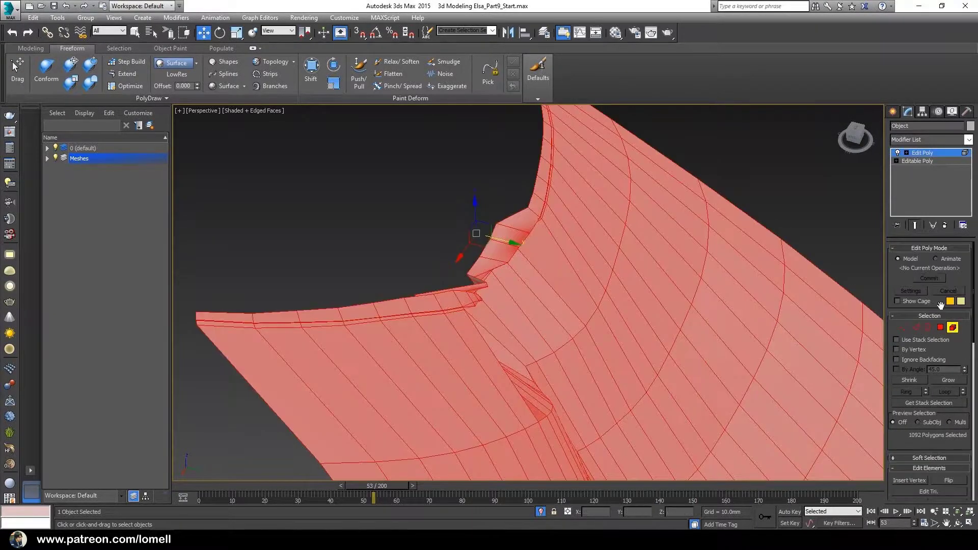
left_click(385, 310)
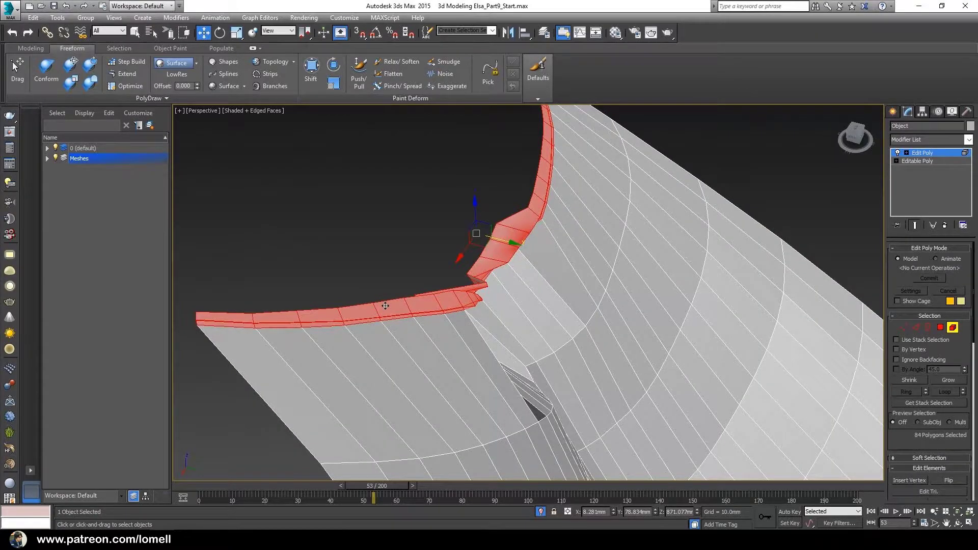
key("Delete")
middle_click_drag(410, 289, 497, 360, "alt")
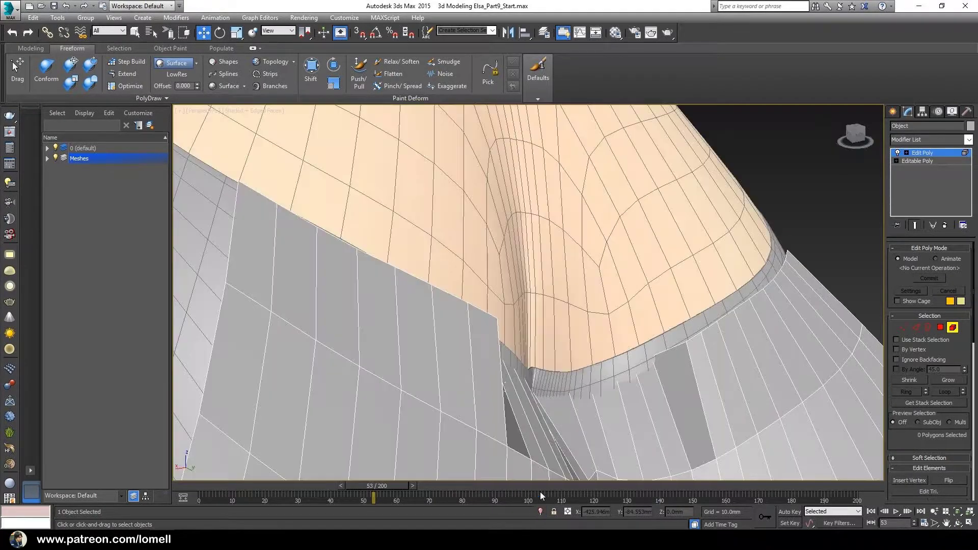
With Freeform Drag, pull the skirt's seam vertices up along the waistline against the body.
scroll(500, 321, "up", 4)
scroll(492, 318, "up", 3)
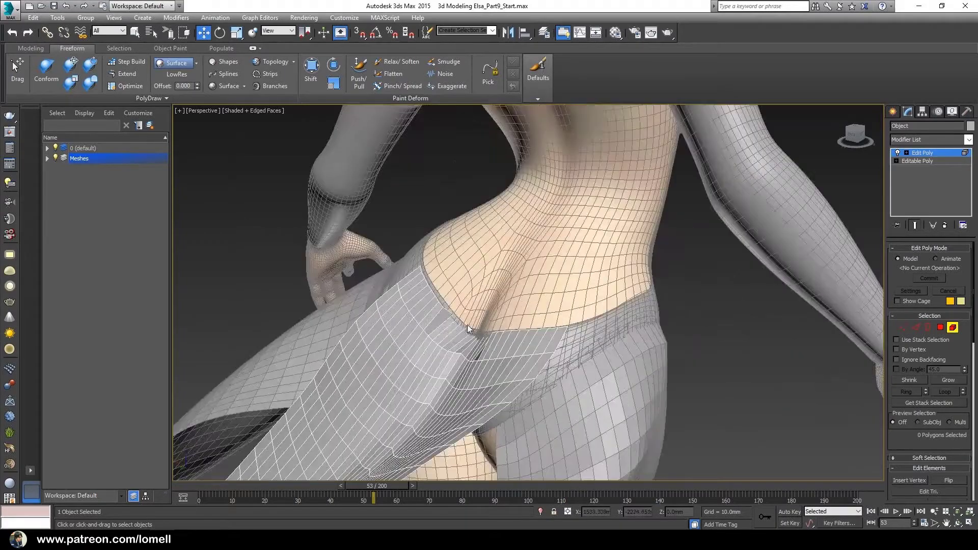
mouse_move(467, 325)
middle_mouse_down("alt")
mouse_move(387, 326)
mouse_move(367, 317)
middle_mouse_up("alt")
scroll(367, 325, "up", 4)
scroll(368, 324, "up", 2)
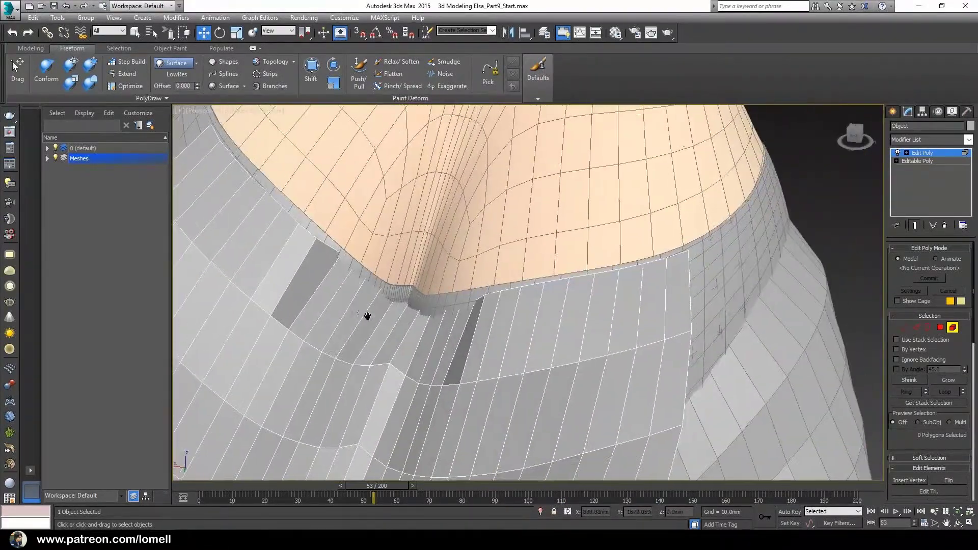
scroll(396, 285, "down", 2)
middle_click_drag(396, 286, 404, 301, "alt")
scroll(362, 251, "up", 3)
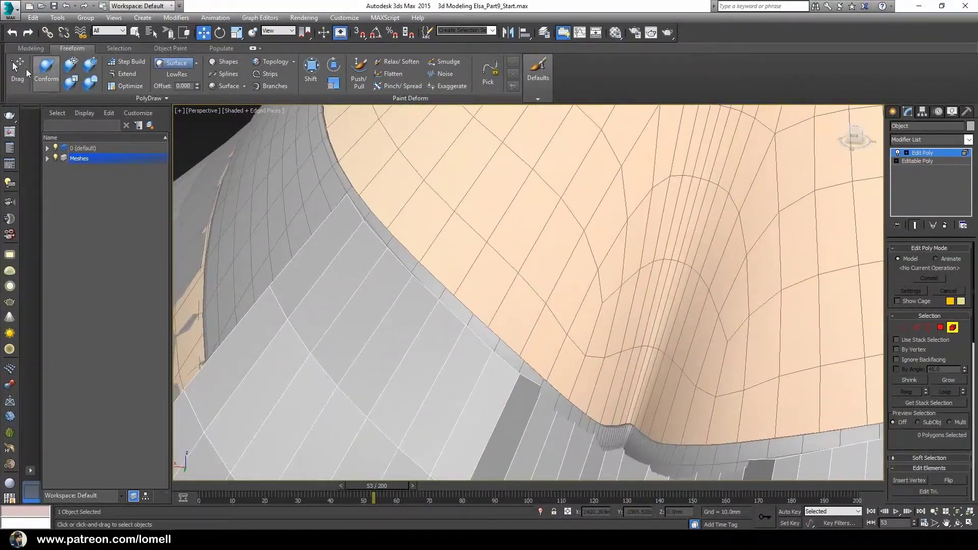
left_click(17, 68)
mouse_move(331, 196)
middle_mouse_down()
mouse_move(346, 222)
mouse_move(339, 230)
middle_mouse_up()
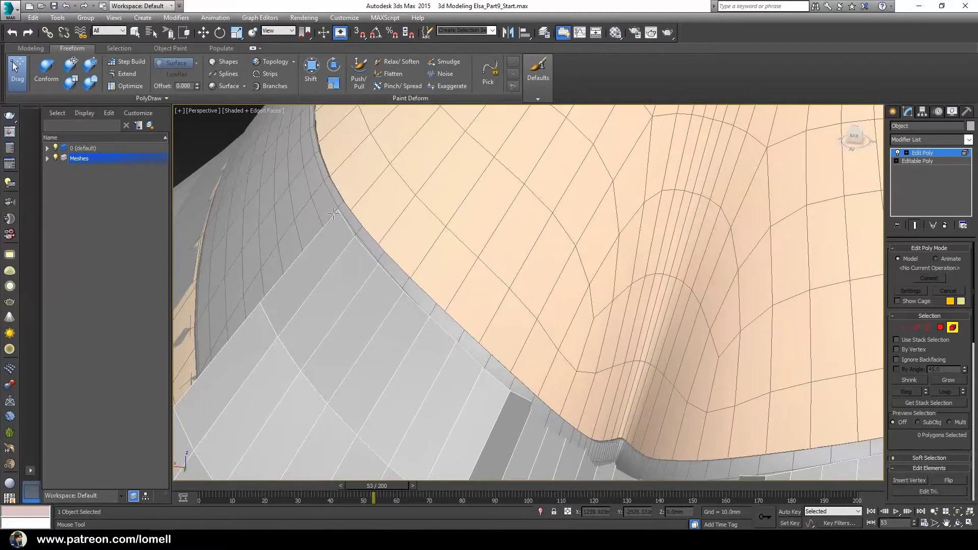
left_click_drag(347, 239, 358, 229)
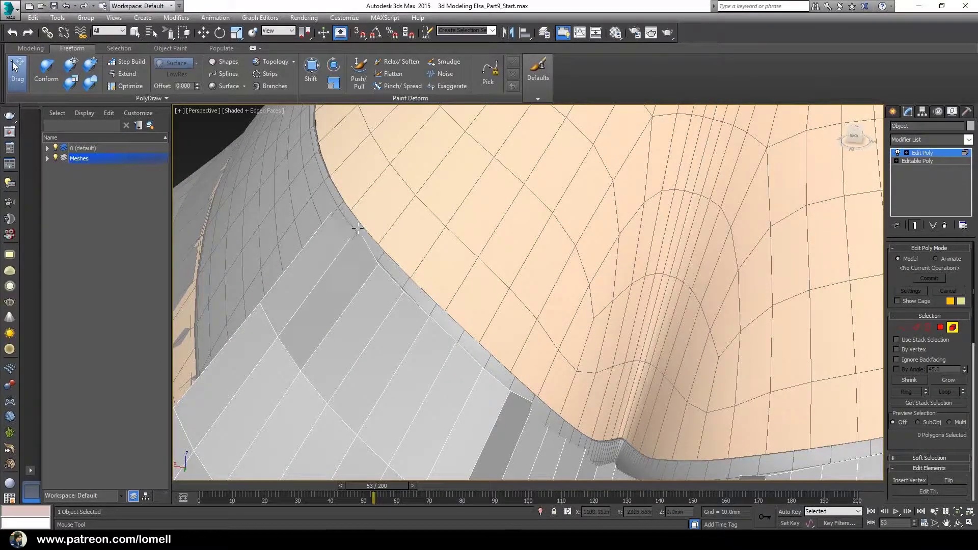
left_click_drag(377, 270, 382, 257)
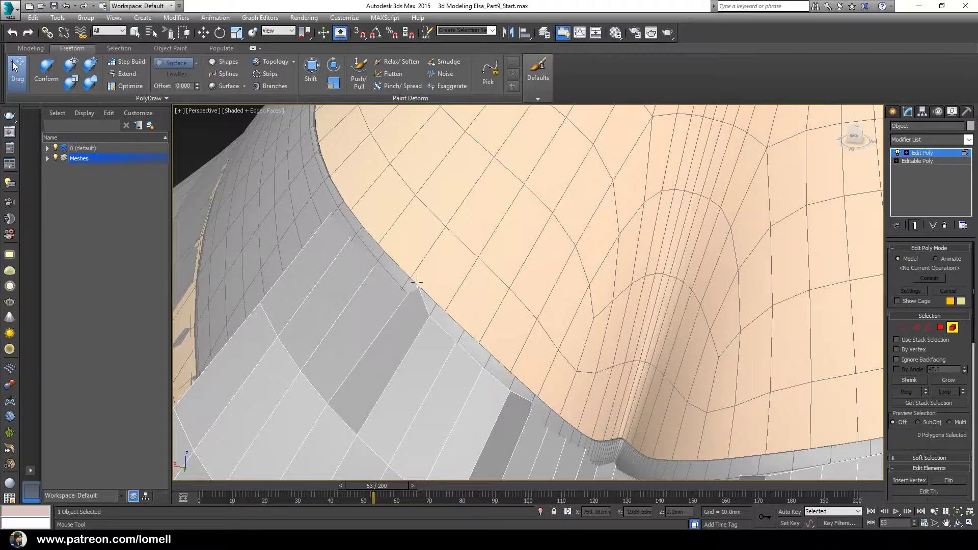
Orbit along the waist seam to inspect the skirt band's side wall.
mouse_move(430, 308)
middle_mouse_down()
mouse_move(409, 279)
mouse_move(514, 322)
mouse_move(585, 306)
middle_mouse_up()
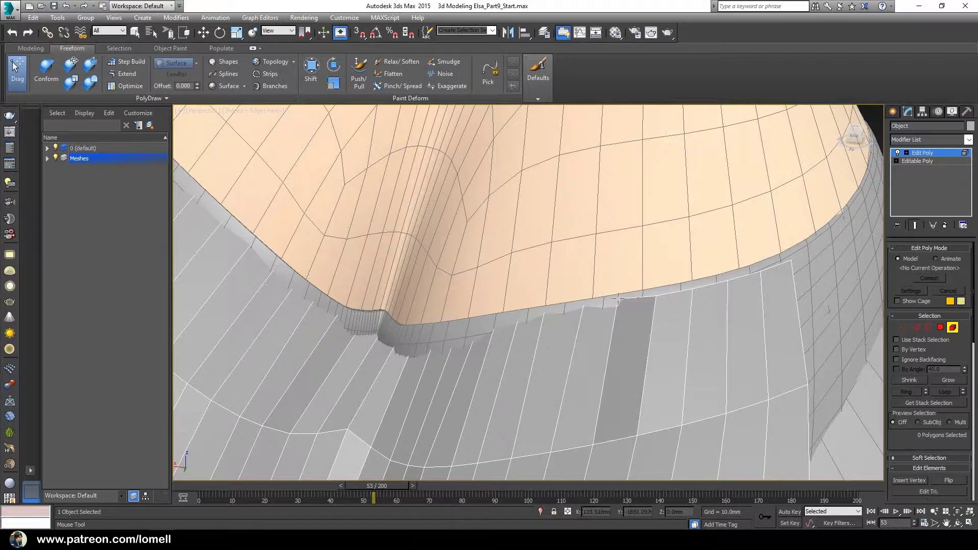
middle_click_drag(636, 300, 558, 312, "alt")
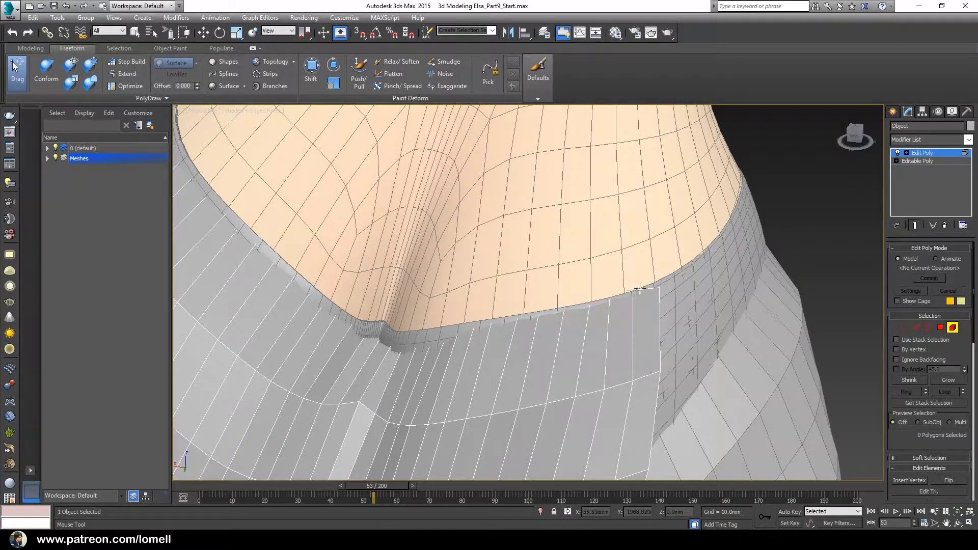
mouse_move(657, 278)
middle_mouse_down("alt")
mouse_move(439, 339)
mouse_move(196, 200)
middle_mouse_up("alt")
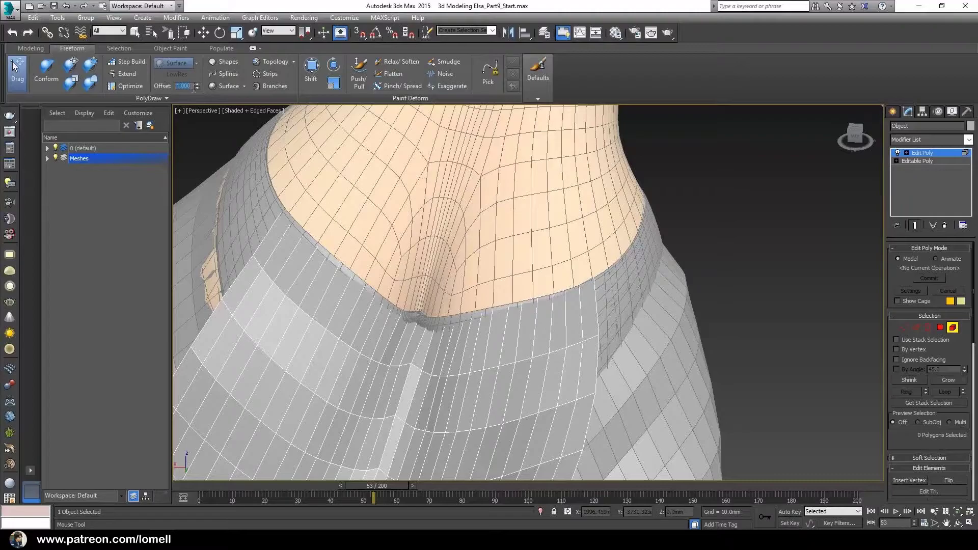
Briefly try Conform, then drag the waistband's front notch vertex up against the body.
left_click(46, 83)
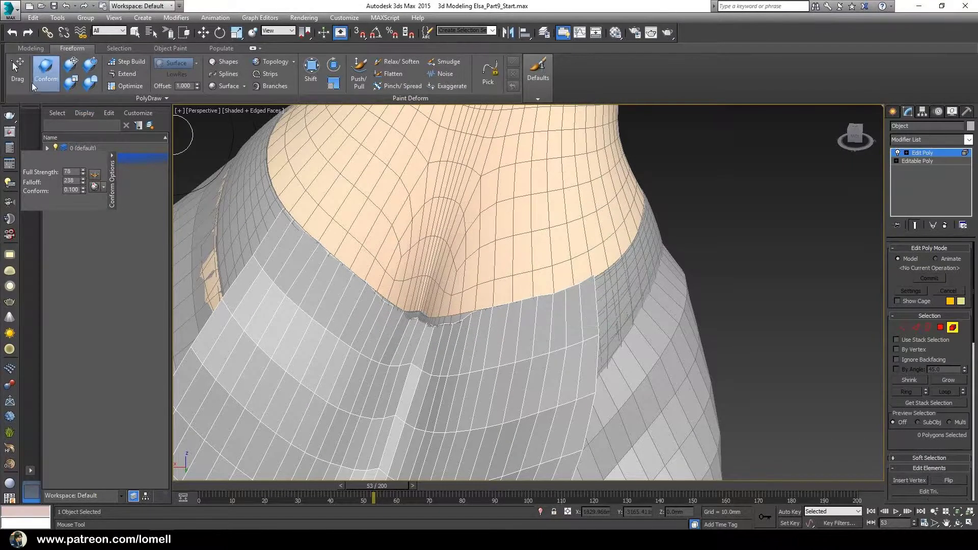
left_click(20, 82)
scroll(490, 331, "up", 5)
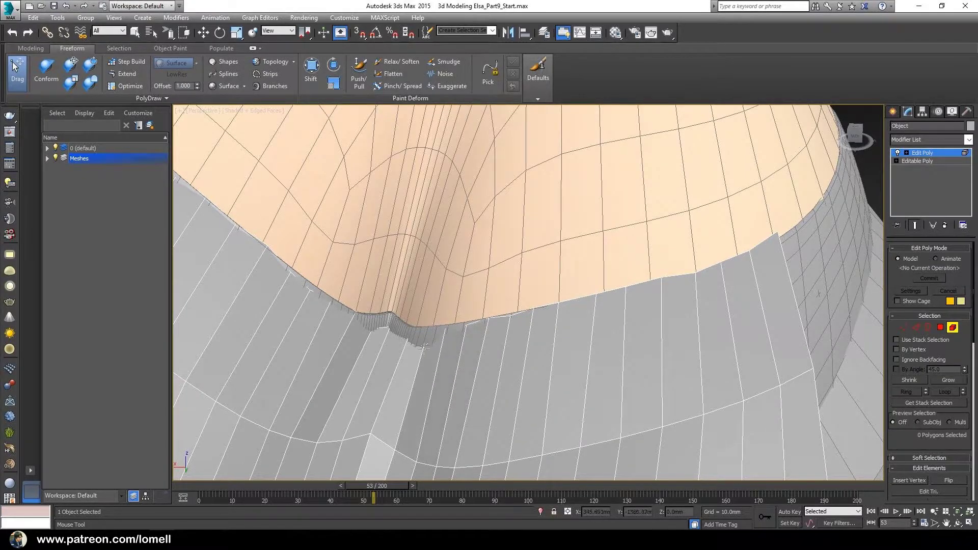
left_click_drag(402, 325, 387, 318)
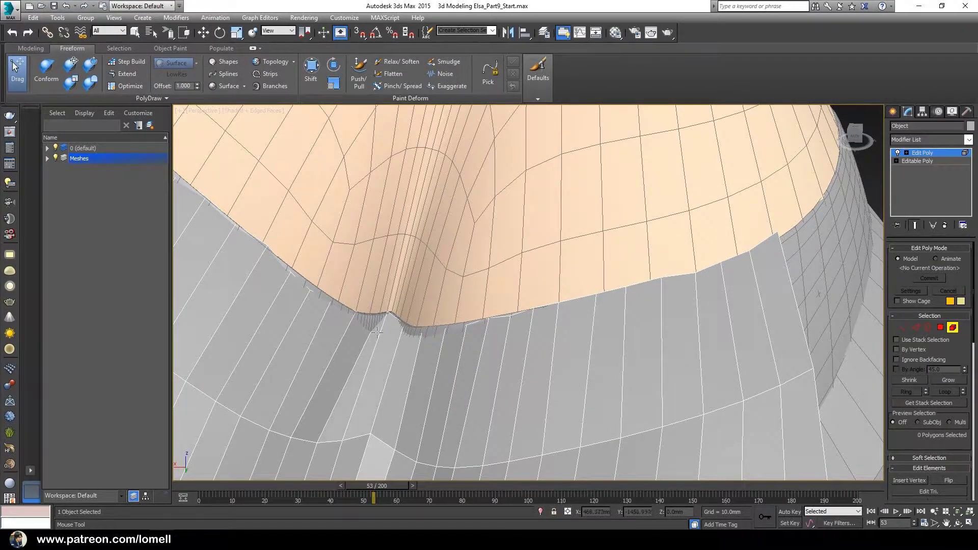
mouse_move(301, 315)
middle_mouse_down("alt")
mouse_move(350, 311)
mouse_move(332, 315)
mouse_move(374, 341)
mouse_move(368, 308)
middle_mouse_up("alt")
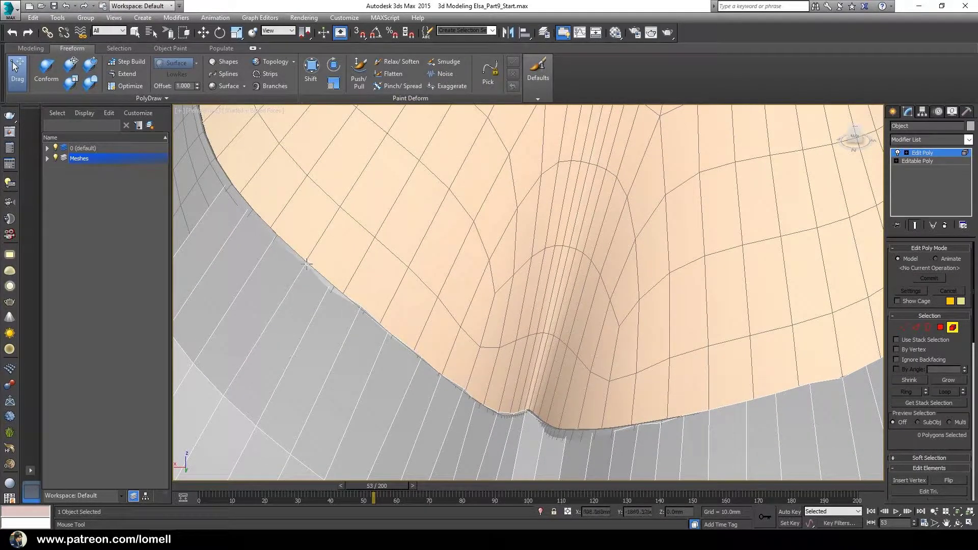
Orbit to a low front view to check the tucked waistband.
scroll(306, 264, "down", 5)
middle_click_drag(306, 264, 491, 363, "alt")
scroll(310, 307, "up", 3)
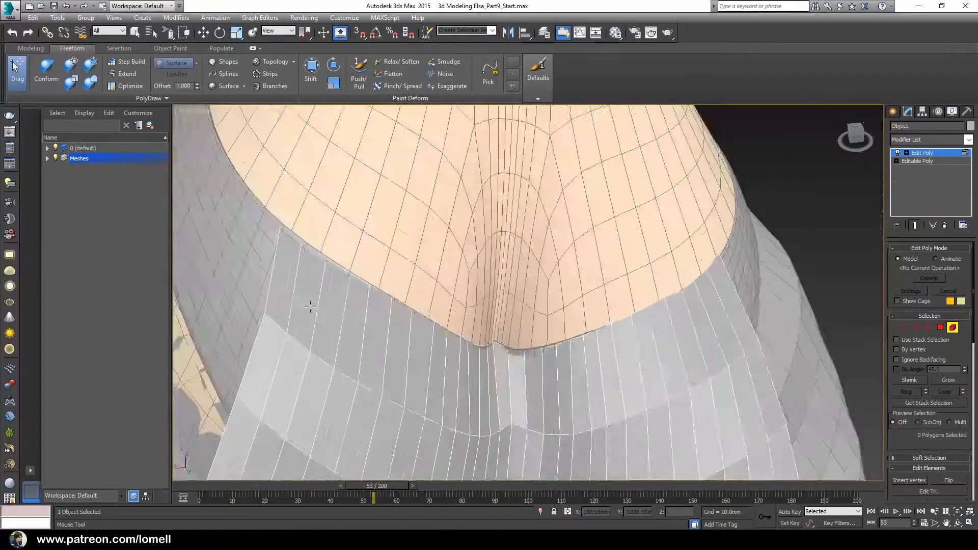
scroll(309, 306, "up", 2)
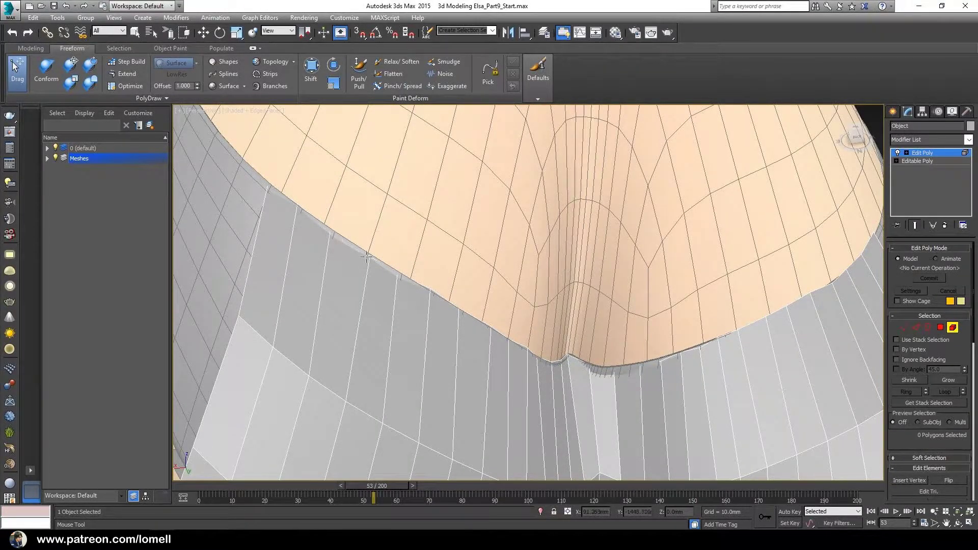
scroll(371, 258, "down", 6)
middle_click_drag(371, 258, 510, 306, "alt")
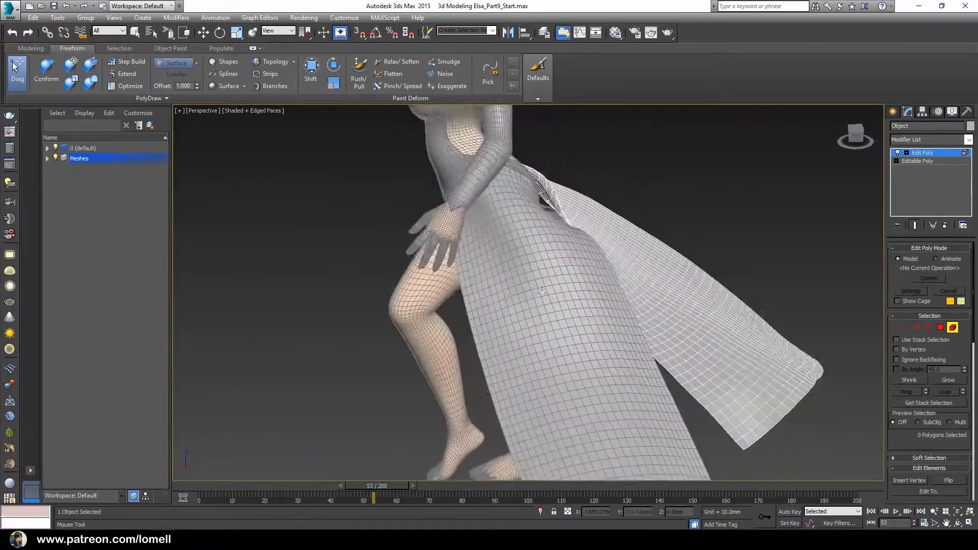
Leave polygon editing and select the left flared skirt panel as a whole object.
scroll(510, 305, "up", 3)
left_click(947, 155)
middle_click_drag(824, 201, 355, 273, "alt")
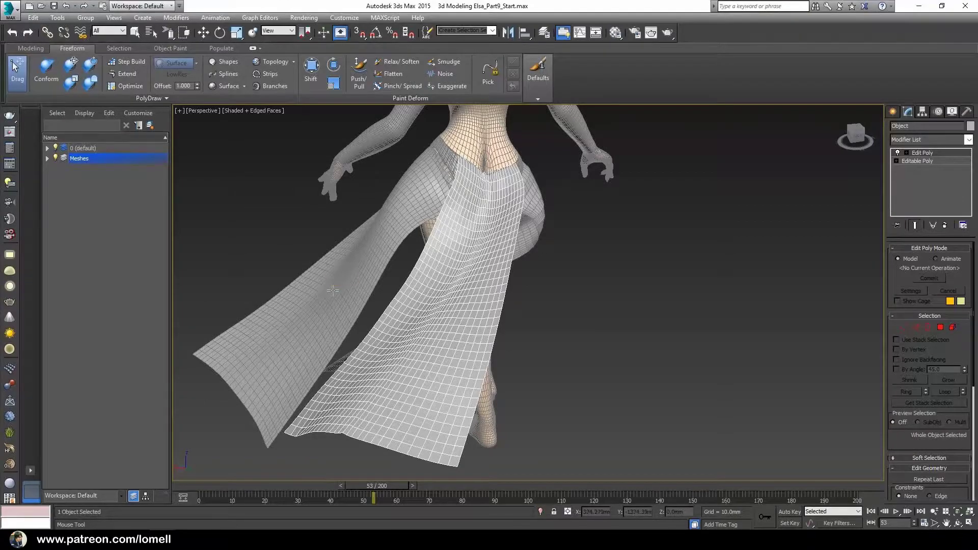
key("w")
left_click(340, 292)
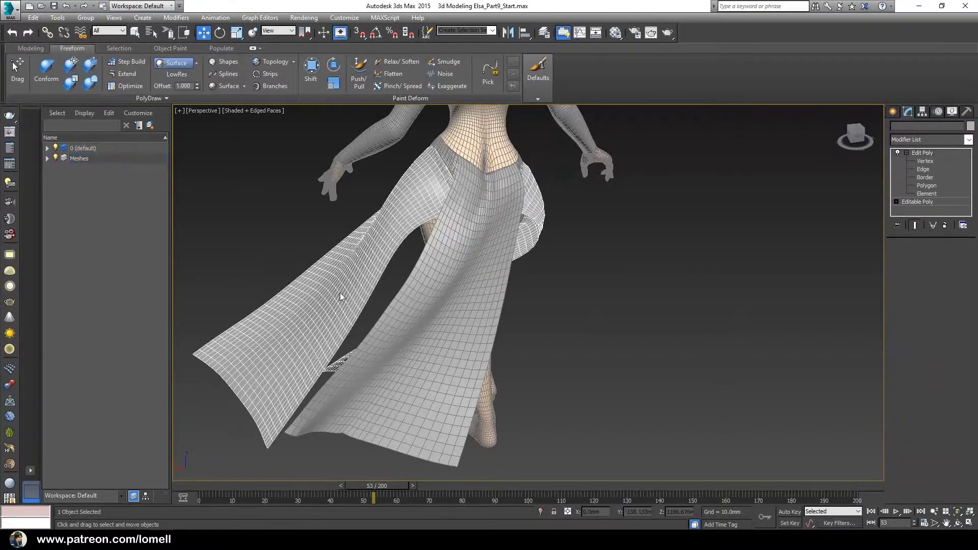
middle_click_drag(340, 292, 648, 318, "alt")
right_click(649, 318)
left_click(558, 227)
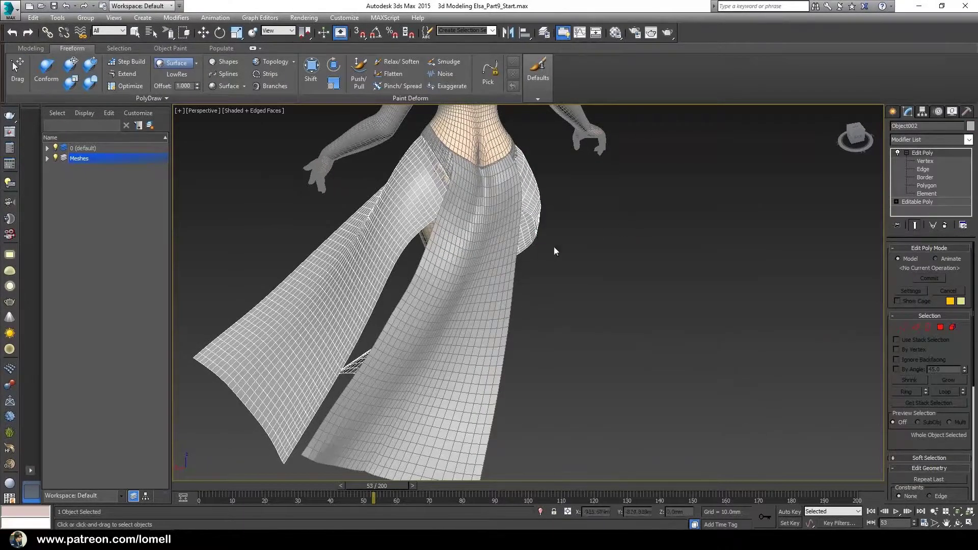
mouse_move(555, 247)
middle_mouse_down("alt")
mouse_move(492, 339)
mouse_move(509, 326)
mouse_move(469, 333)
mouse_move(526, 278)
mouse_move(571, 287)
middle_mouse_up("alt")
scroll(474, 316, "down", 3)
scroll(551, 283, "up", 3)
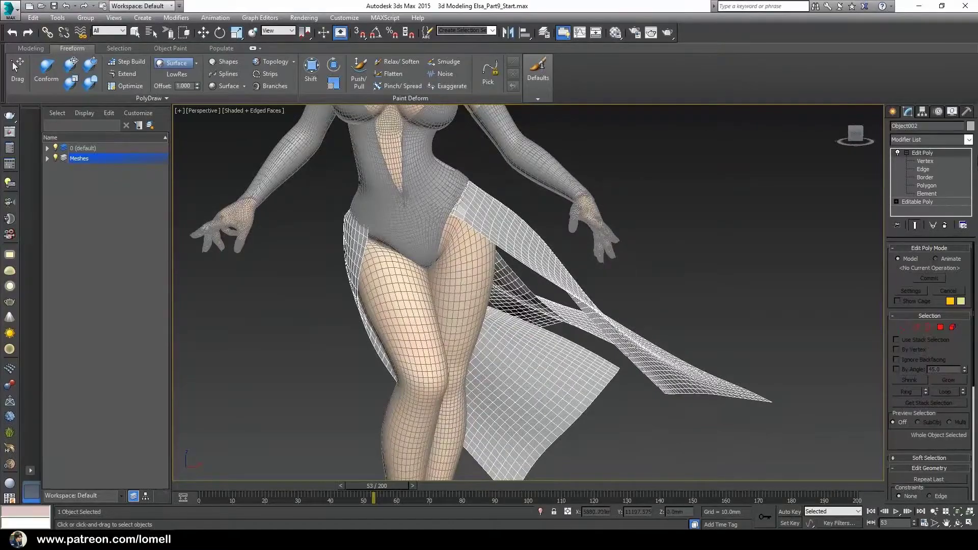
Add a Shell modifier to the skirt panel with a 1.0mm outer thickness.
left_click(968, 140)
left_click_drag(964, 194, 965, 404)
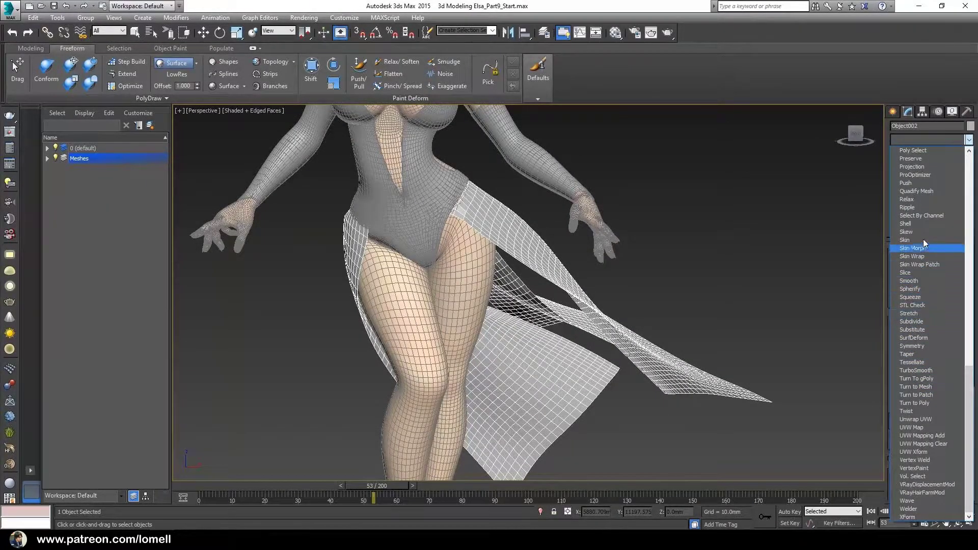
left_click(924, 229)
scroll(447, 238, "up", 3)
middle_click_drag(428, 212, 513, 301)
key("F4")
scroll(464, 250, "up", 3)
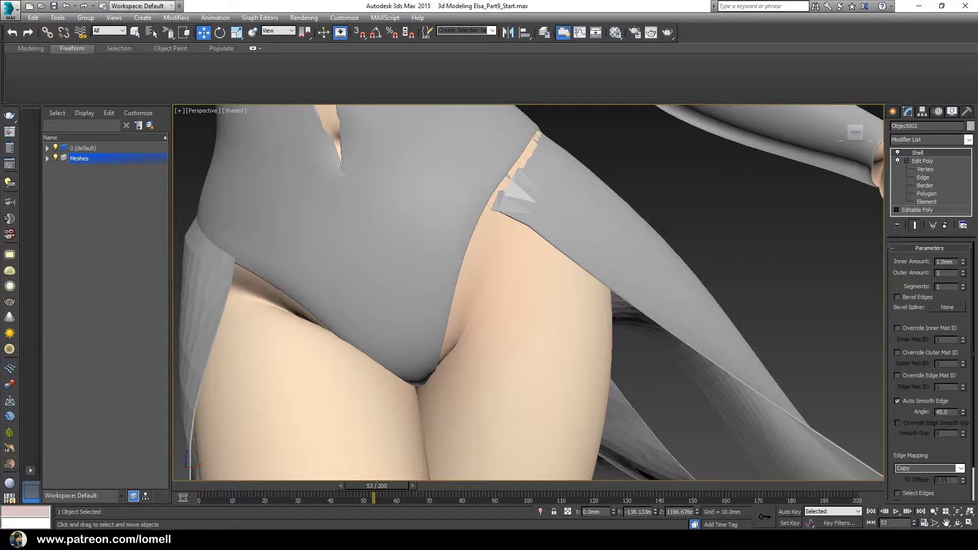
key("Return")
scroll(600, 279, "down", 2)
mouse_move(600, 279)
middle_mouse_down("alt")
mouse_move(524, 308)
mouse_move(382, 246)
mouse_move(530, 262)
mouse_move(689, 249)
middle_mouse_up("alt")
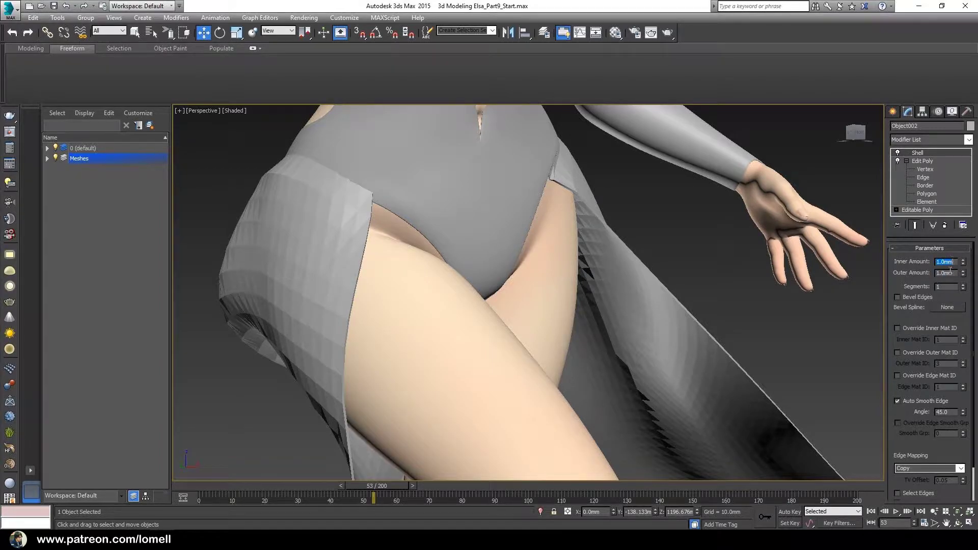
mouse_move(421, 292)
middle_mouse_down("alt")
mouse_move(415, 306)
mouse_move(422, 290)
mouse_move(477, 318)
mouse_move(494, 283)
middle_mouse_up("alt")
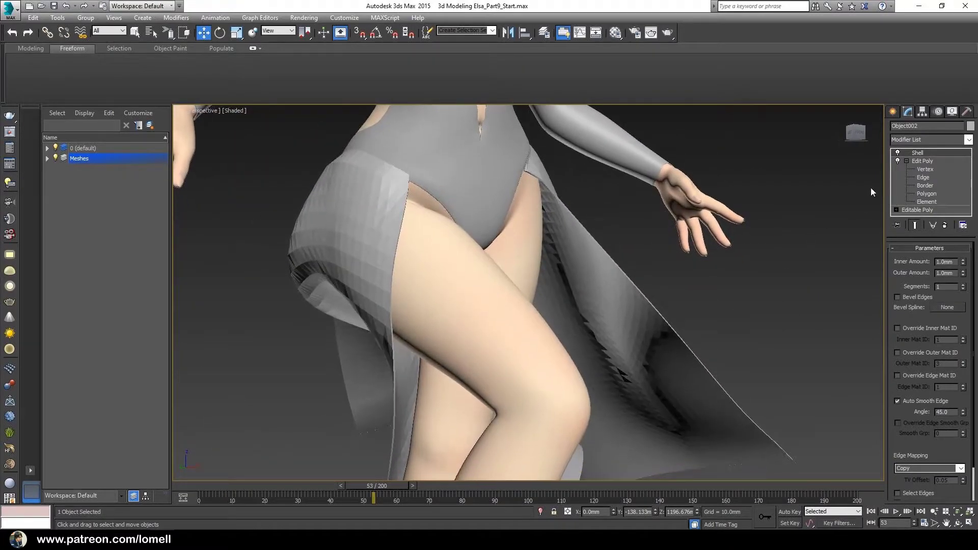
Scroll the Modifier List to locate the Smooth modifier.
left_click(969, 140)
scroll(938, 306, "down", 5)
scroll(943, 356, "down", 5)
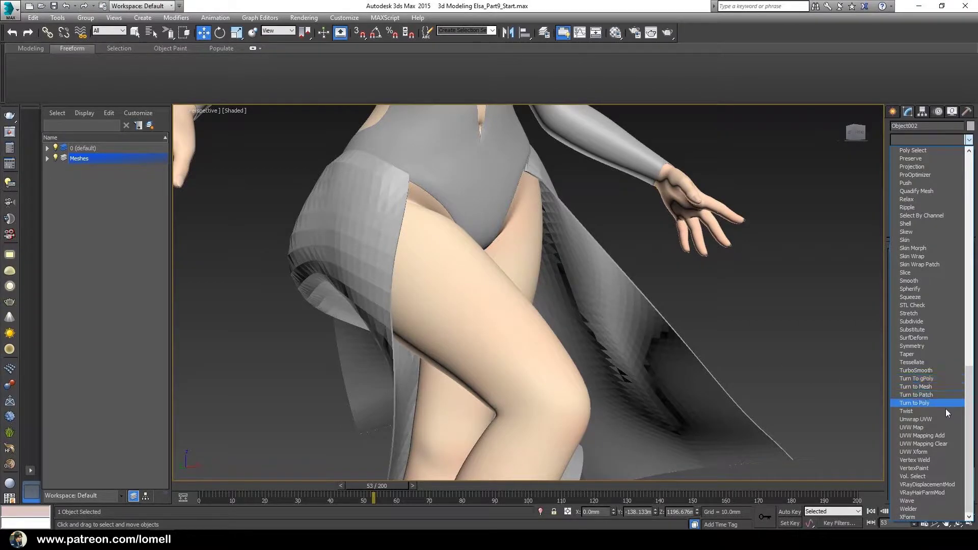
scroll(925, 391, "up", 2)
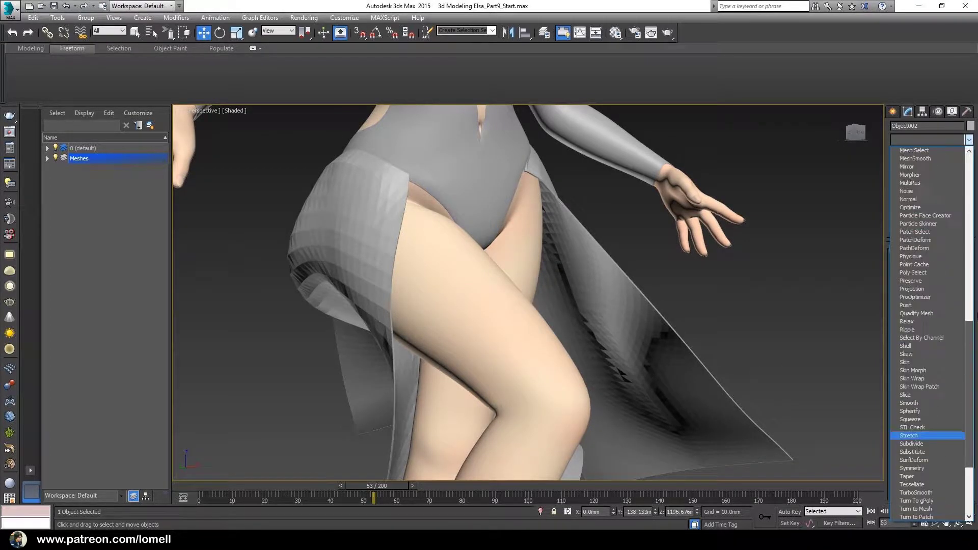
scroll(925, 408, "up", 3)
scroll(975, 397, "down", 5)
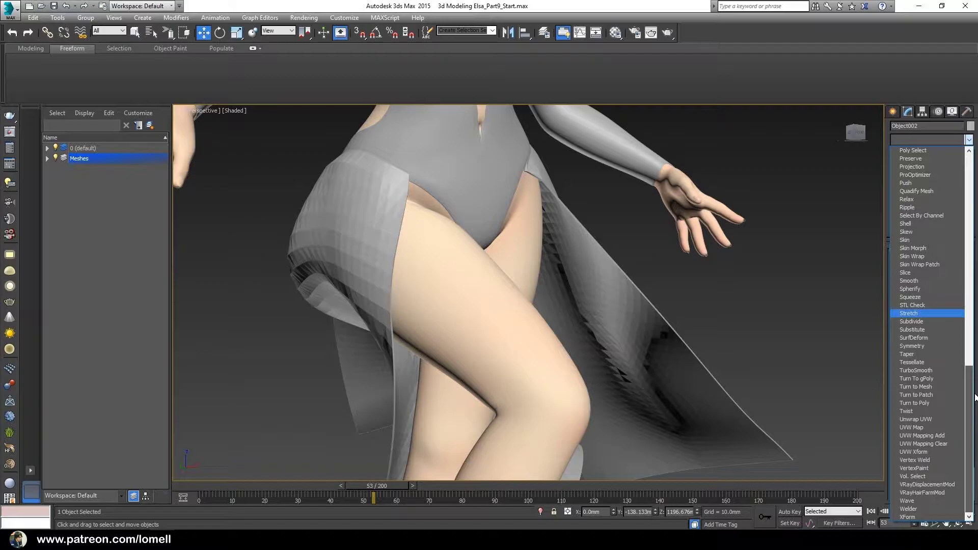
Stack Smooth and TurboSmooth modifiers above the Shell on the skirt panel.
left_click(917, 282)
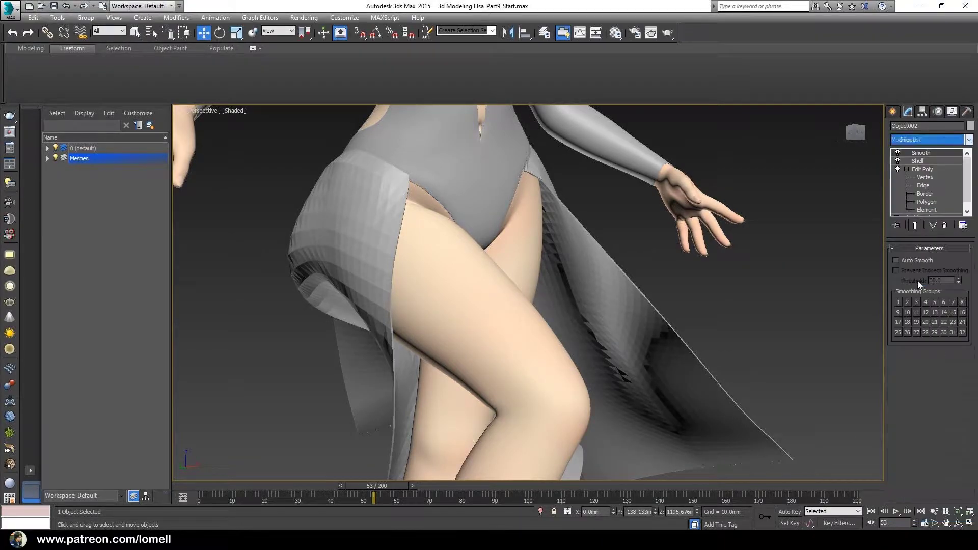
key("z")
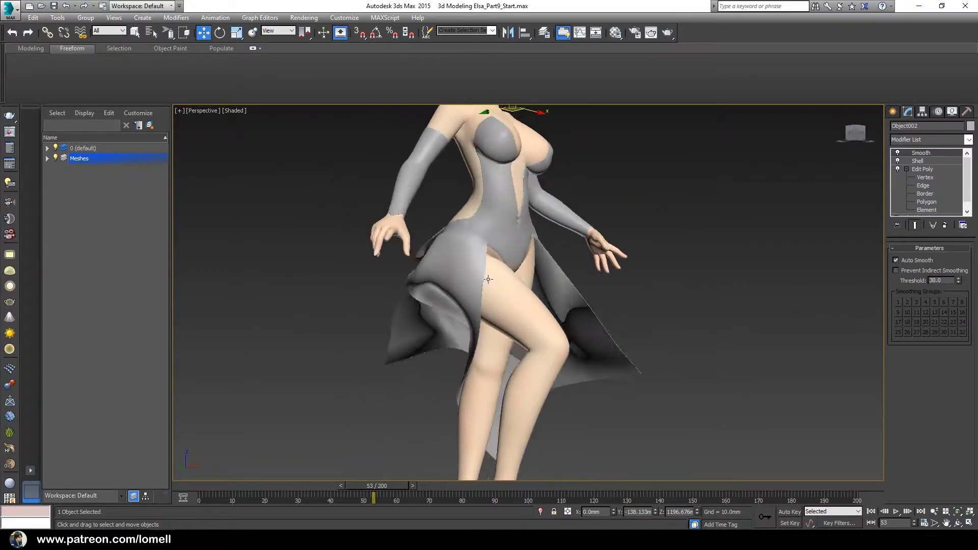
left_click(958, 140)
scroll(932, 356, "down", 10)
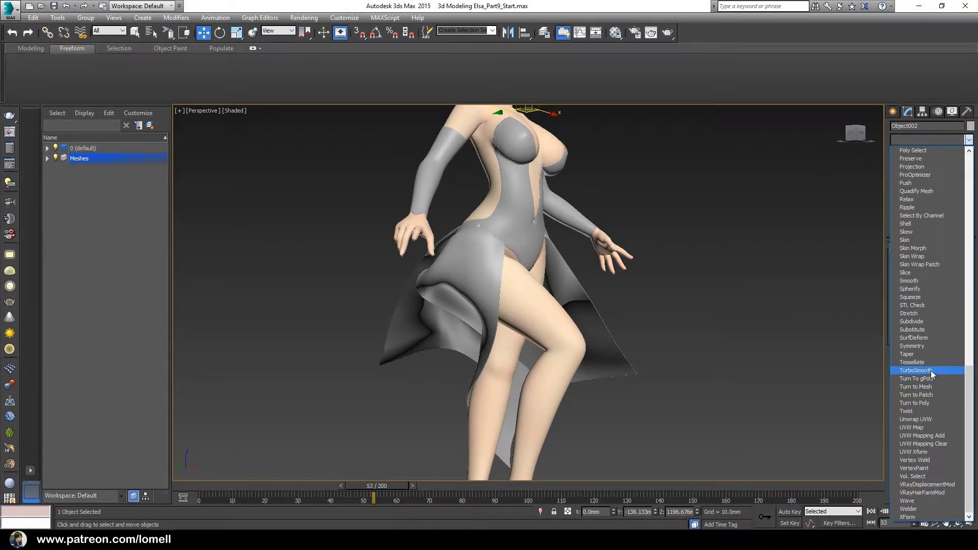
left_click(931, 371)
Inspect the smoothed leotard and hip, then reselect the base Edit Poly level.
middle_click_drag(459, 286, 507, 307, "alt")
scroll(438, 279, "up", 5)
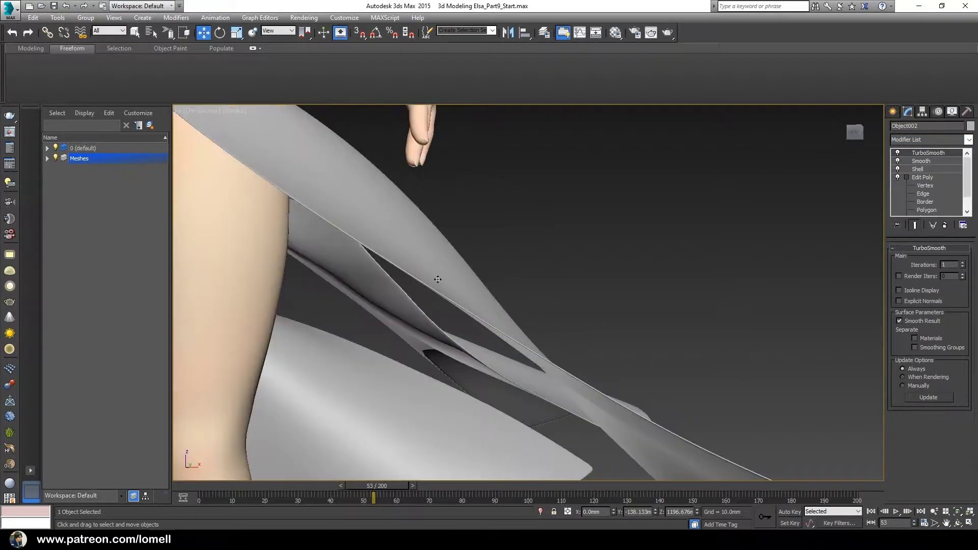
scroll(438, 279, "down", 5)
middle_click_drag(454, 280, 463, 276, "alt")
scroll(460, 232, "up", 3)
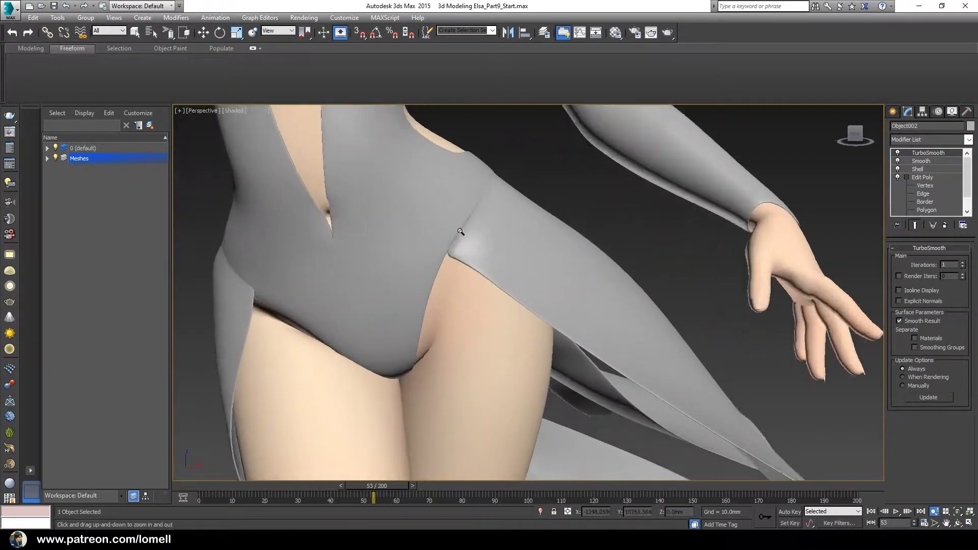
scroll(460, 232, "down", 1)
scroll(466, 250, "down", 2)
scroll(469, 256, "down", 3)
scroll(543, 255, "up", 1)
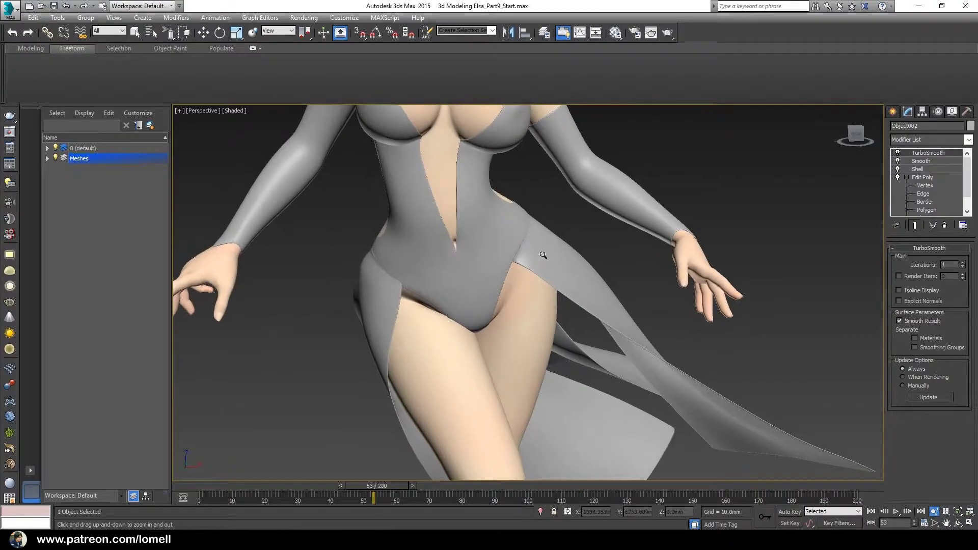
scroll(544, 255, "up", 2)
scroll(530, 279, "up", 2)
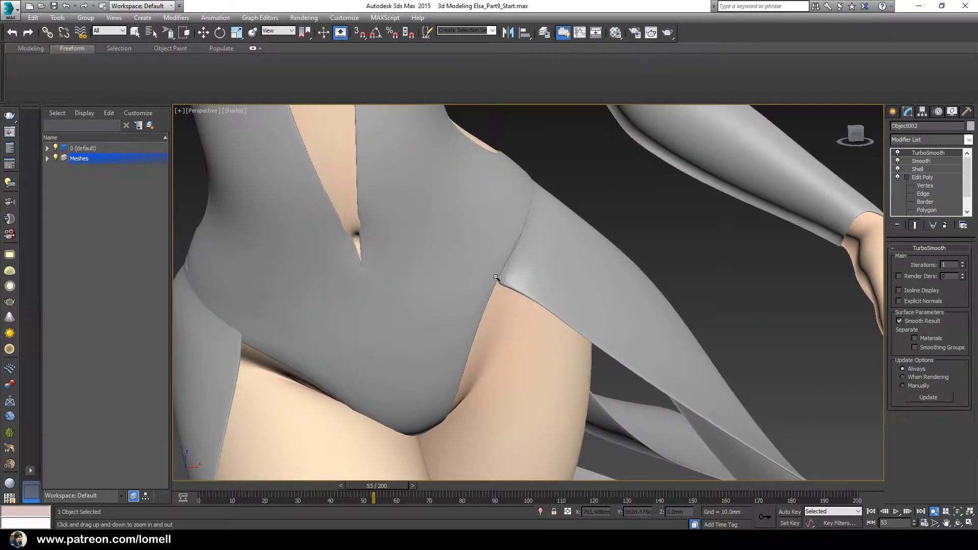
left_click(930, 177)
Show edged faces and the base cage, and set the Conform brush to falloff 202, Offset 0.
key("F4")
scroll(550, 284, "up", 3)
mouse_move(561, 286)
middle_mouse_down()
mouse_move(535, 288)
mouse_move(544, 287)
middle_mouse_up()
left_click(915, 225)
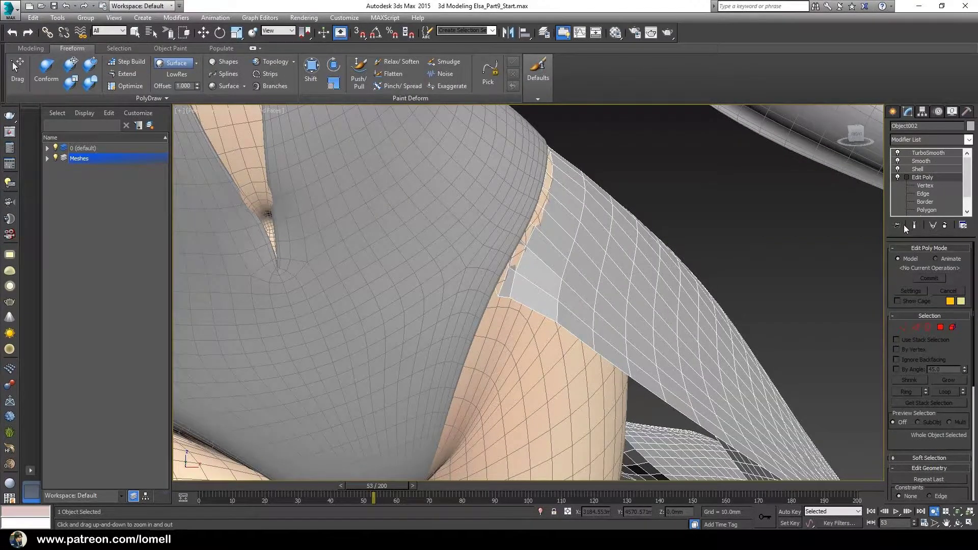
middle_click_drag(430, 269, 464, 280)
left_click(46, 72)
left_click_drag(499, 261, 499, 271)
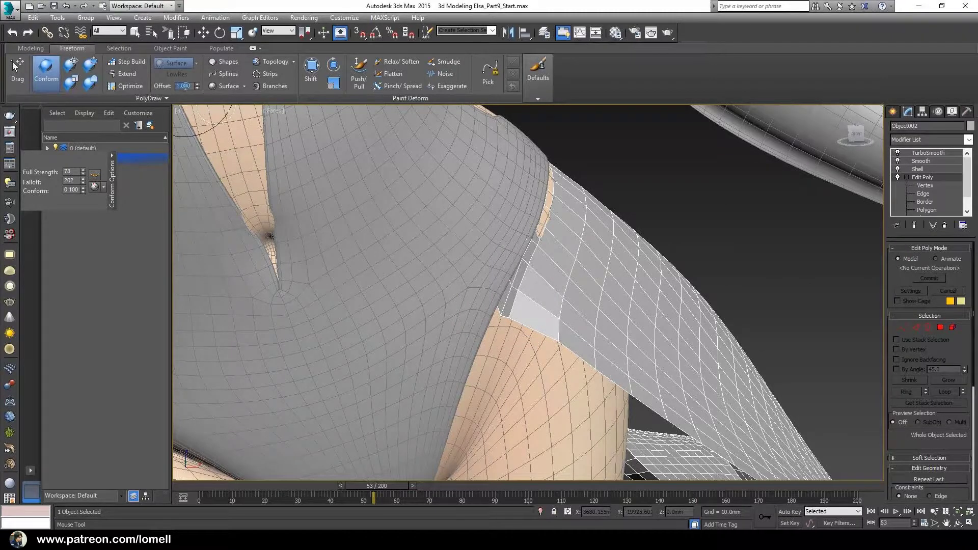
type("0")
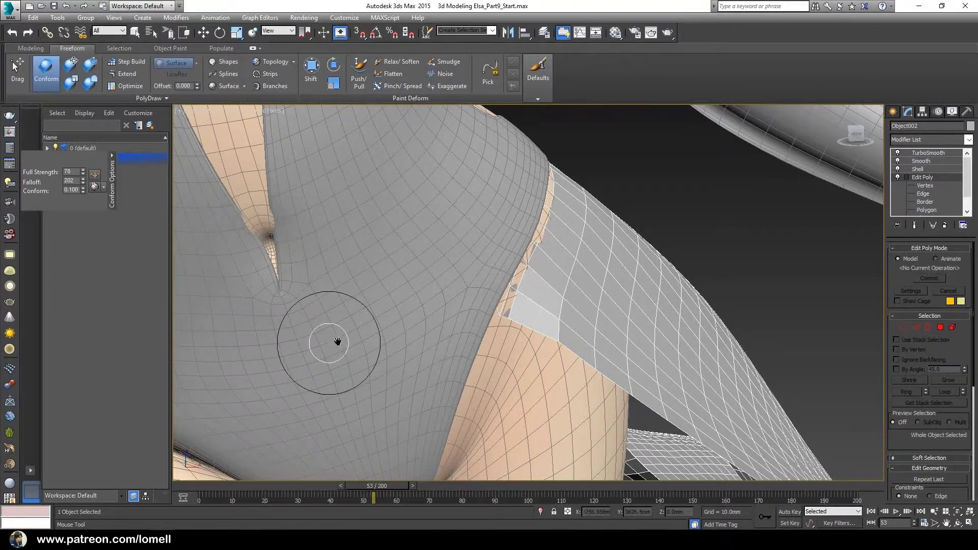
Check the conformed hip strip from thigh and crotch angles with the smoothed result shown.
mouse_move(338, 343)
middle_mouse_down("alt")
mouse_move(469, 327)
mouse_move(432, 345)
mouse_move(424, 315)
mouse_move(447, 305)
middle_mouse_up("alt")
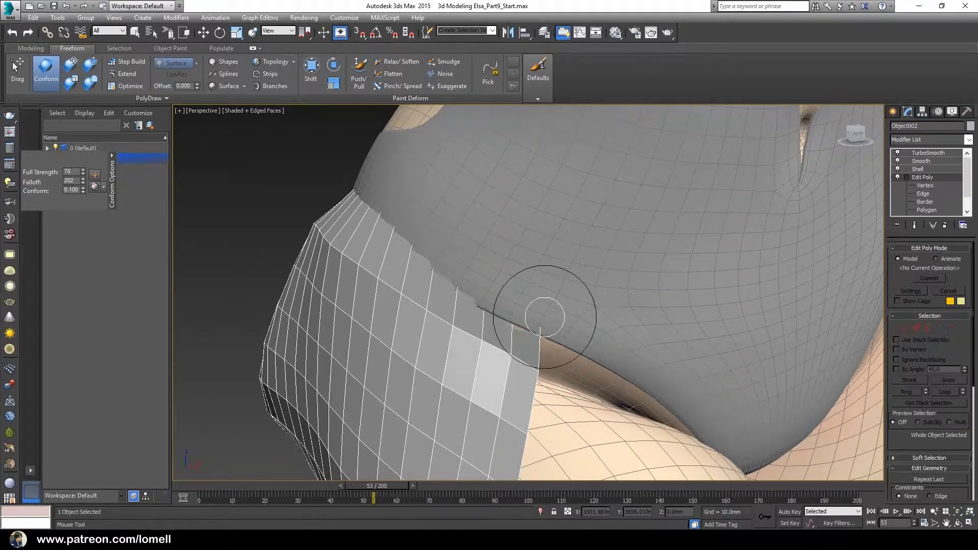
mouse_move(549, 326)
middle_mouse_down("alt")
mouse_move(488, 311)
mouse_move(470, 279)
mouse_move(526, 362)
middle_mouse_up("alt")
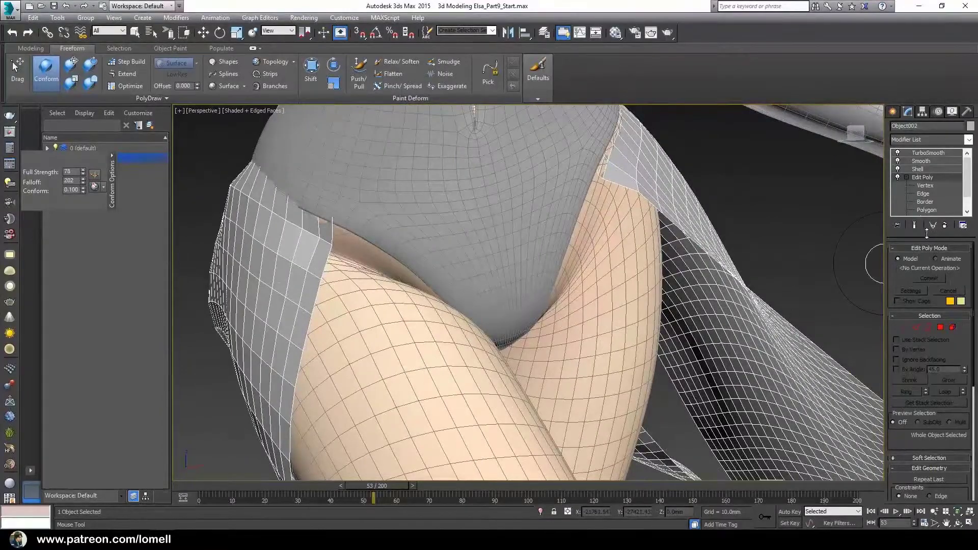
left_click(913, 226)
middle_click_drag(782, 234, 597, 307, "alt")
key("F4")
scroll(412, 314, "down", 3)
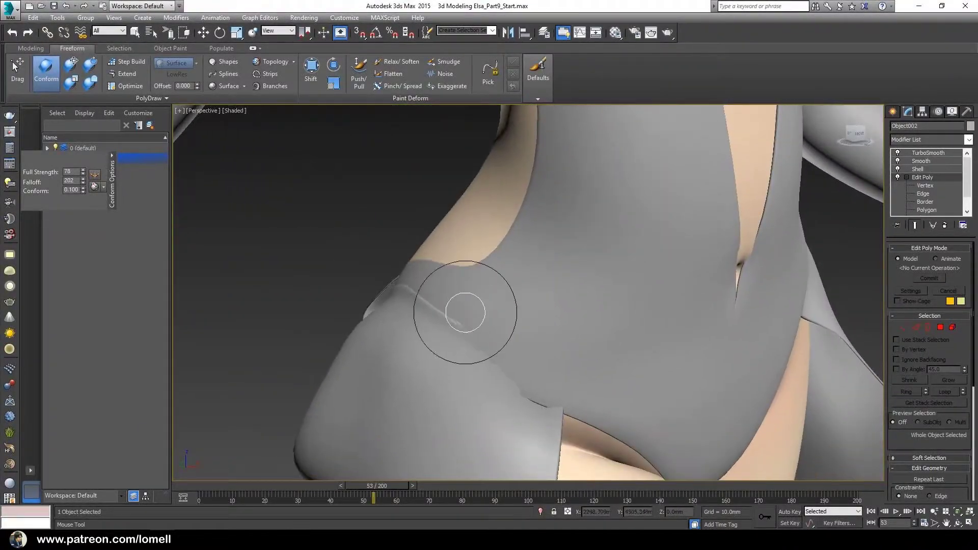
scroll(393, 284, "up", 4)
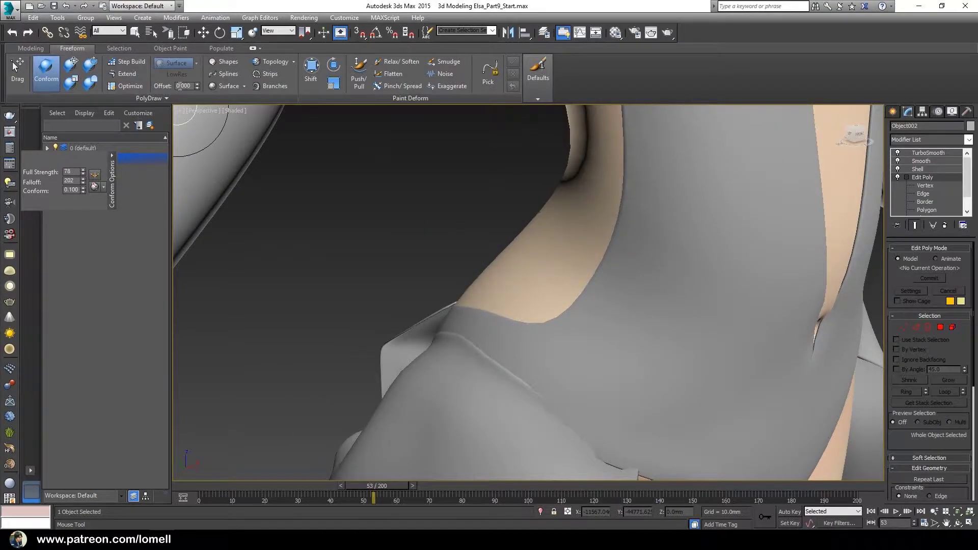
mouse_move(193, 118)
middle_mouse_down("alt")
mouse_move(489, 319)
mouse_move(396, 286)
mouse_move(704, 306)
mouse_move(507, 317)
mouse_move(480, 289)
mouse_move(491, 261)
mouse_move(659, 316)
mouse_move(513, 316)
middle_mouse_up("alt")
Set the Shell modifier's Outer Amount to 0.2mm, then go back to Edit Poly.
scroll(456, 328, "up", 2)
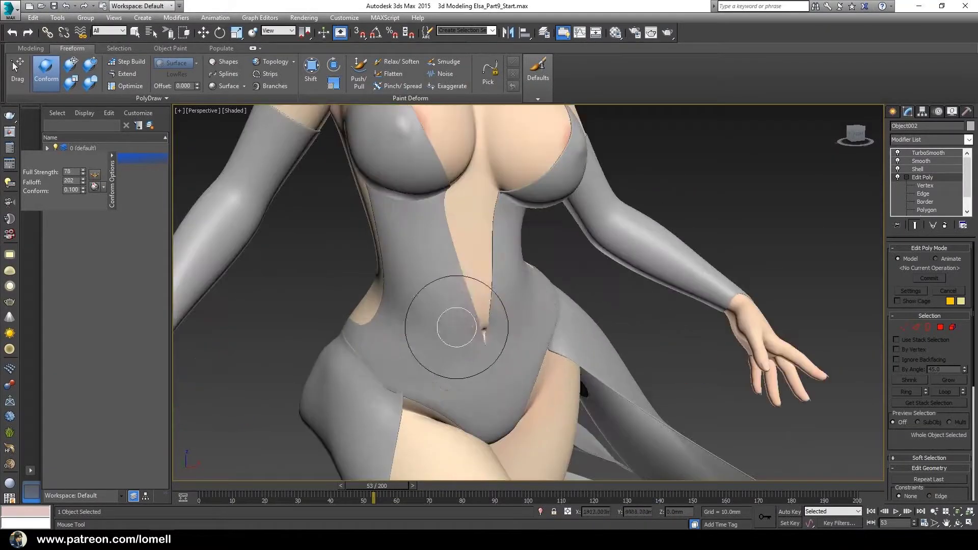
scroll(400, 360, "up", 2)
scroll(400, 331, "up", 1)
scroll(400, 315, "up", 1)
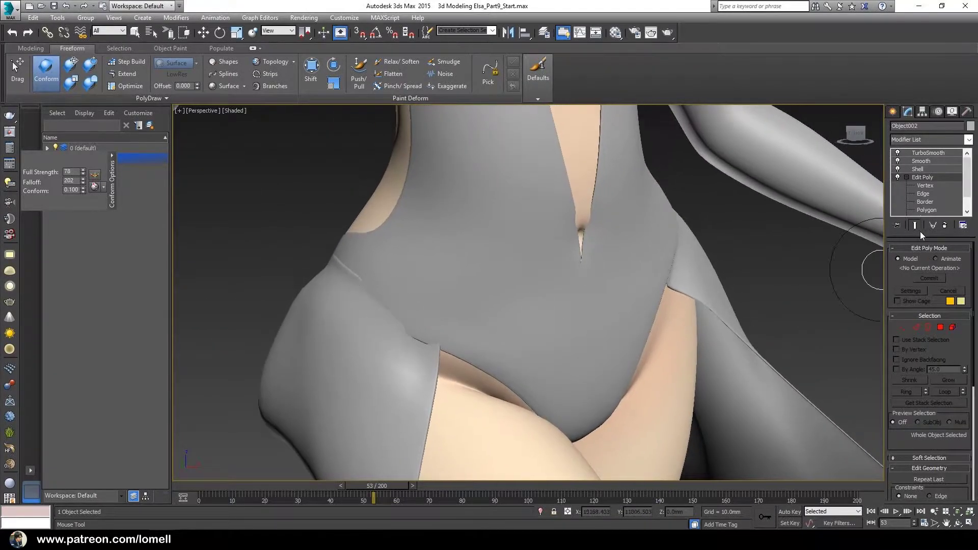
left_click(930, 168)
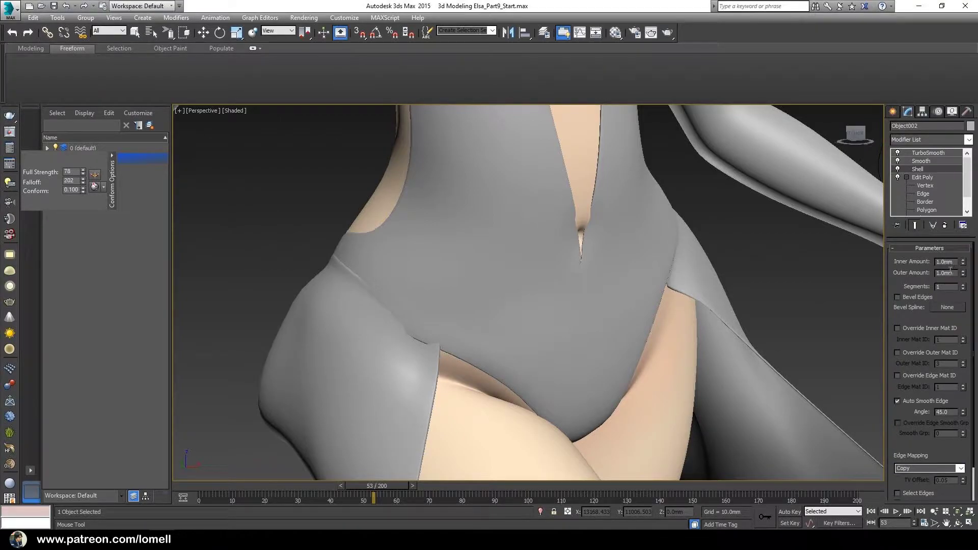
type("0.2")
key("Return")
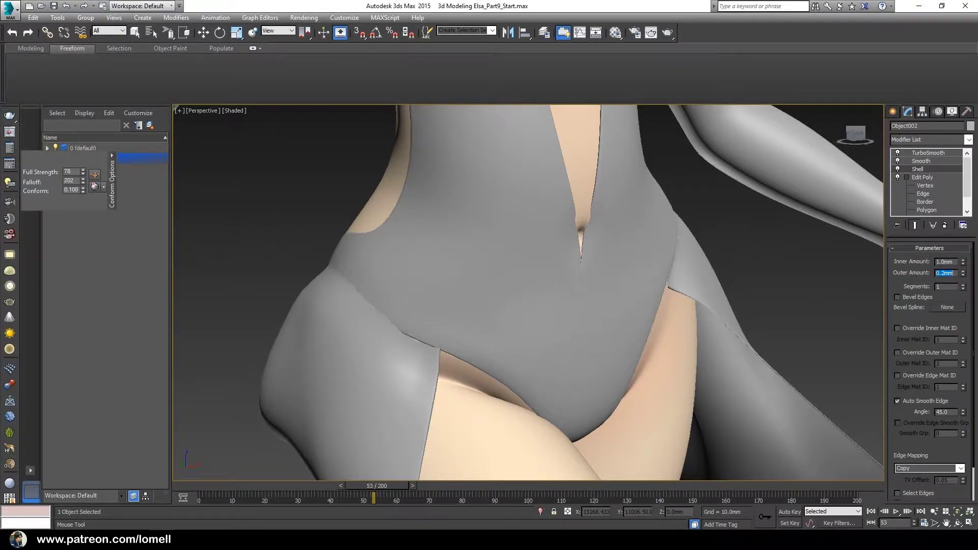
key("w")
scroll(459, 312, "down", 3)
middle_click_drag(458, 312, 35, 117, "alt")
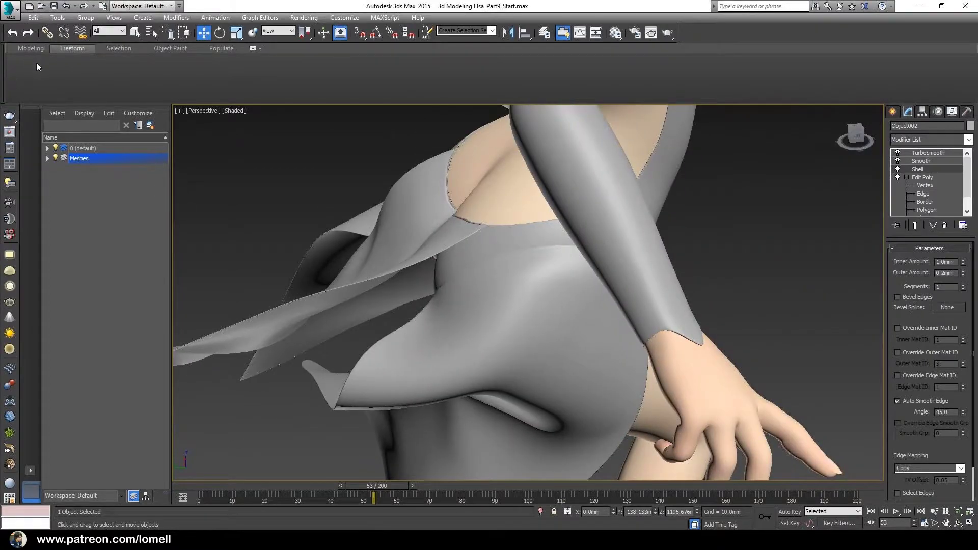
left_click(931, 177)
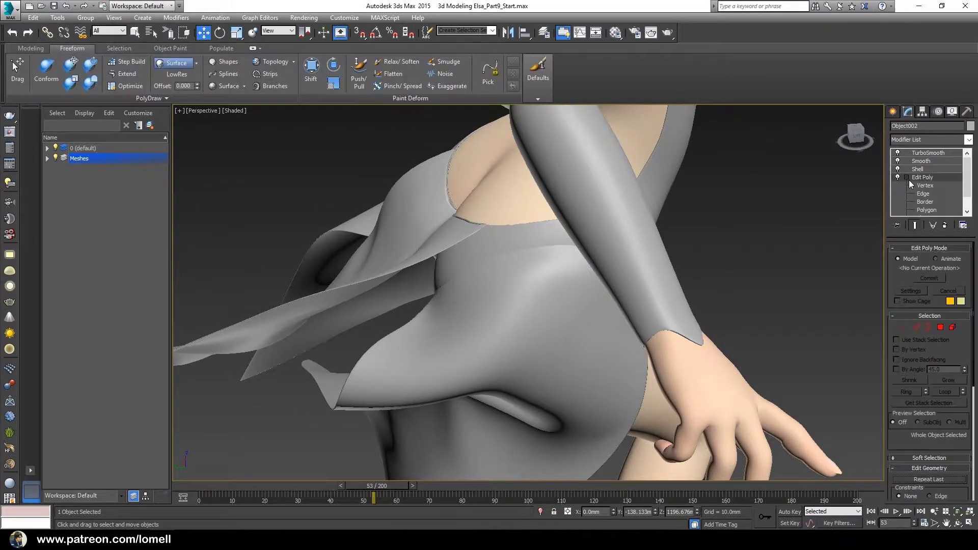
Orbit to the torso and toggle the base-cage / end-result display.
mouse_move(591, 321)
middle_mouse_down("alt")
mouse_move(552, 327)
mouse_move(572, 316)
mouse_move(544, 360)
mouse_move(842, 302)
middle_mouse_up("alt")
left_click(915, 225)
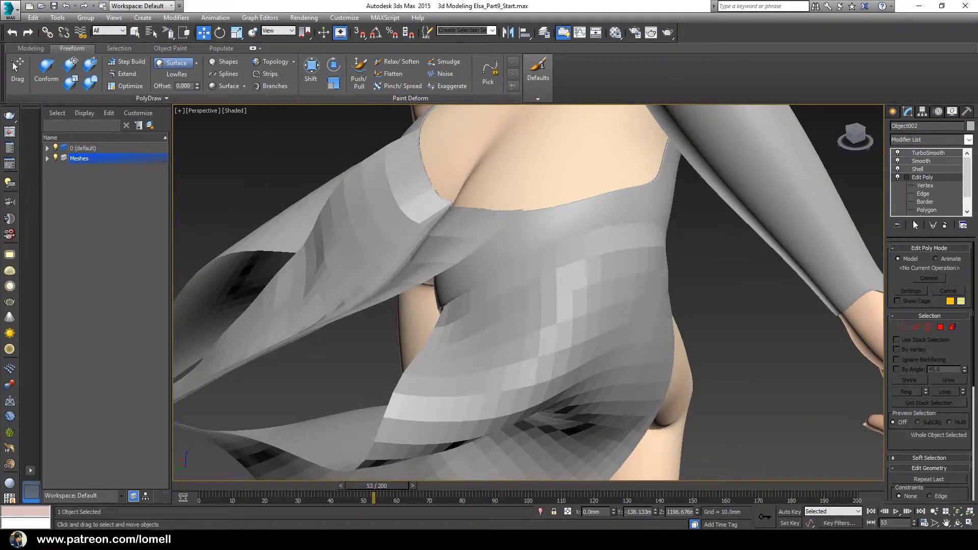
left_click(916, 226)
scroll(633, 281, "up", 3)
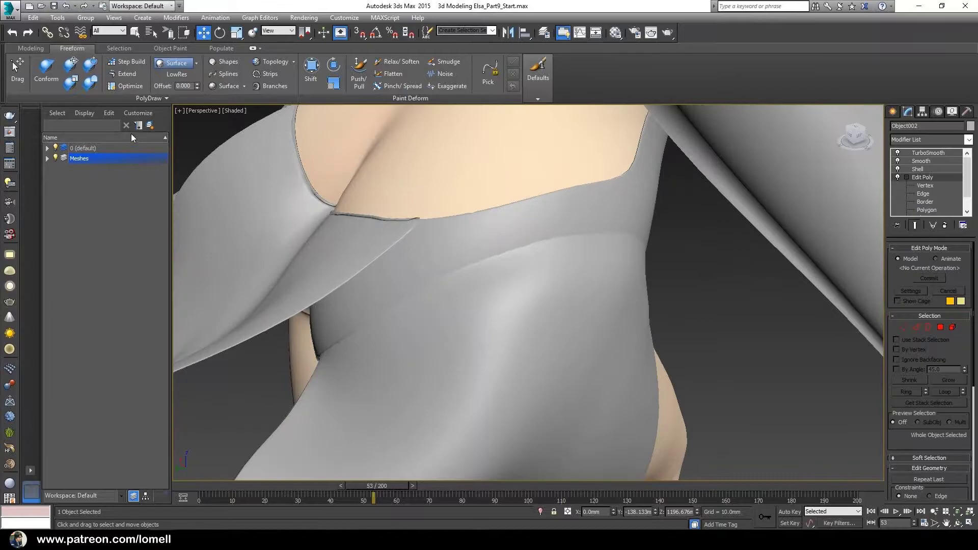
Conform the bodice below the bust with a falloff-660 brush, checking it in wireframe.
left_click(86, 70)
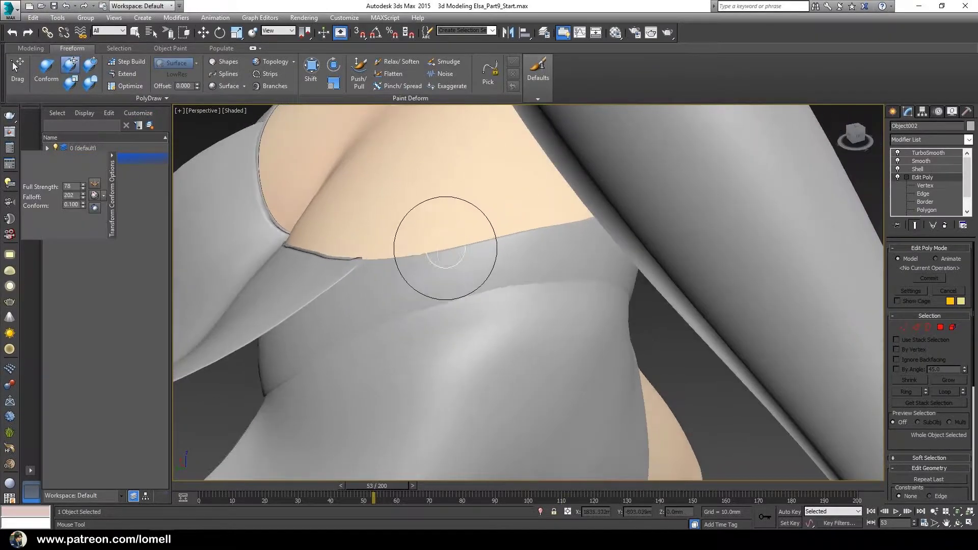
mouse_move(461, 285)
middle_mouse_down("alt")
mouse_move(448, 338)
mouse_move(491, 212)
mouse_move(503, 273)
mouse_move(502, 263)
middle_mouse_up("alt")
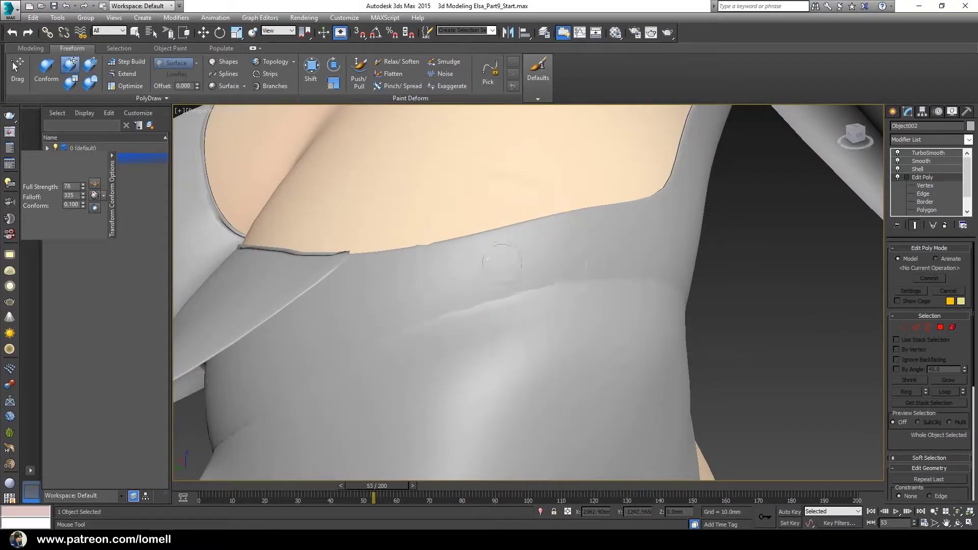
mouse_move(502, 267)
left_mouse_down("ctrl+shift")
mouse_move(509, 290)
mouse_move(498, 389)
left_mouse_up("ctrl+shift")
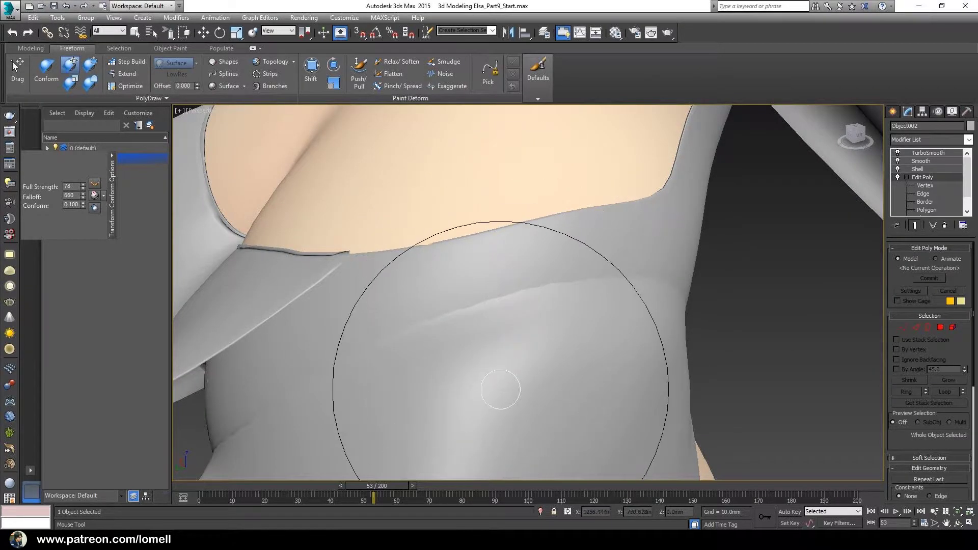
middle_click_drag(498, 389, 496, 322, "alt")
left_click_drag(495, 321, 493, 346)
key("F3")
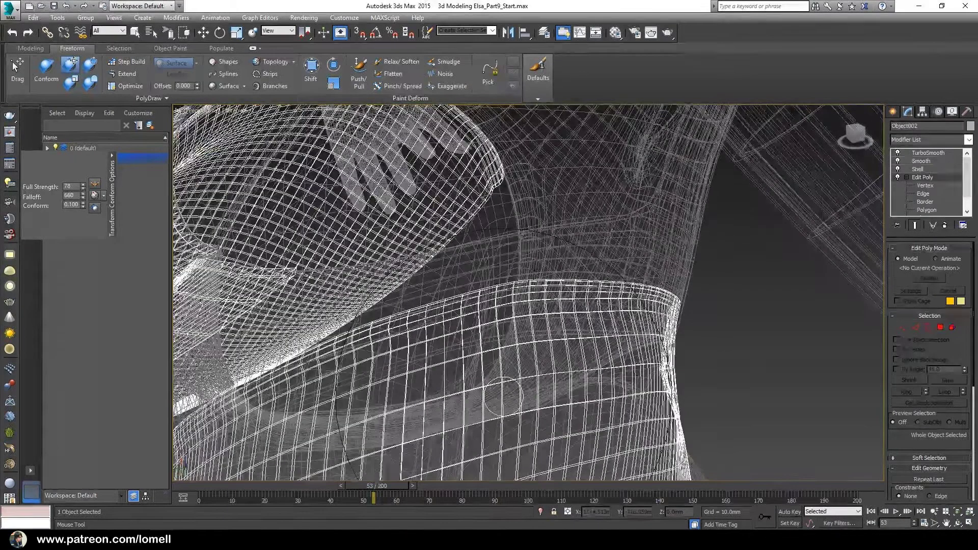
key("F3")
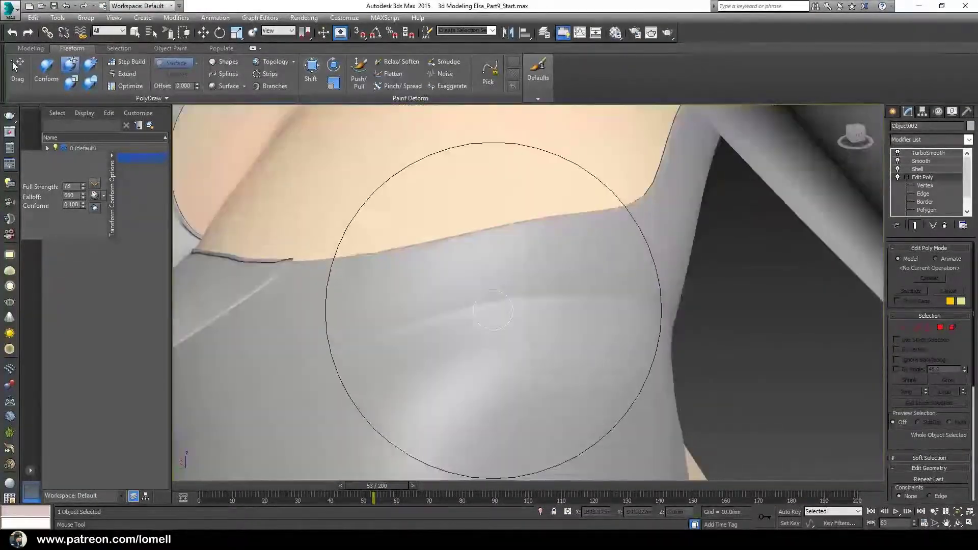
mouse_move(496, 347)
middle_mouse_down("alt")
mouse_move(448, 354)
mouse_move(699, 367)
mouse_move(469, 350)
mouse_move(356, 264)
mouse_move(561, 312)
mouse_move(393, 312)
middle_mouse_up("alt")
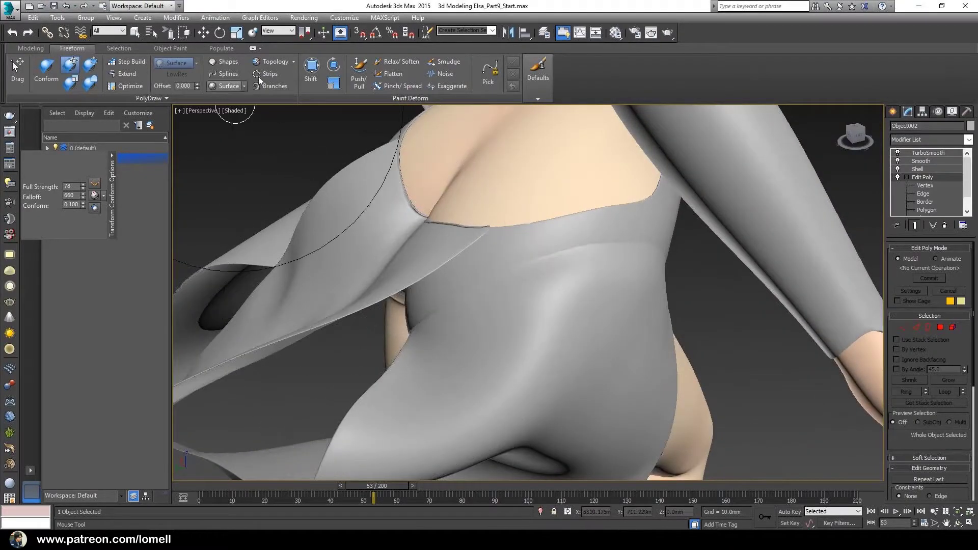
Relax the chest fabric creases with the Relax/Soften brush enlarged to 80.1.
left_click(396, 61)
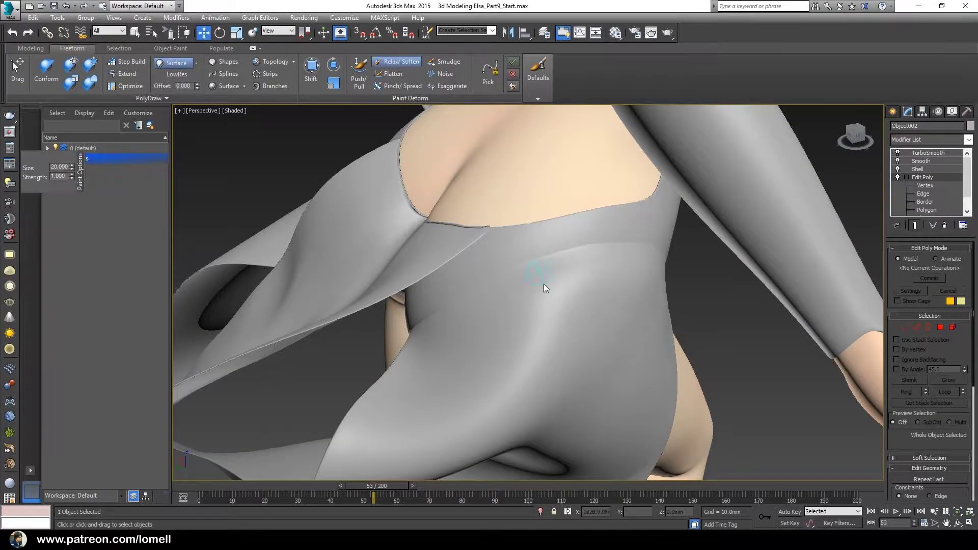
mouse_move(543, 283)
middle_mouse_down()
mouse_move(545, 304)
mouse_move(531, 294)
middle_mouse_up()
left_click_drag(497, 389, 549, 253, "ctrl+shift")
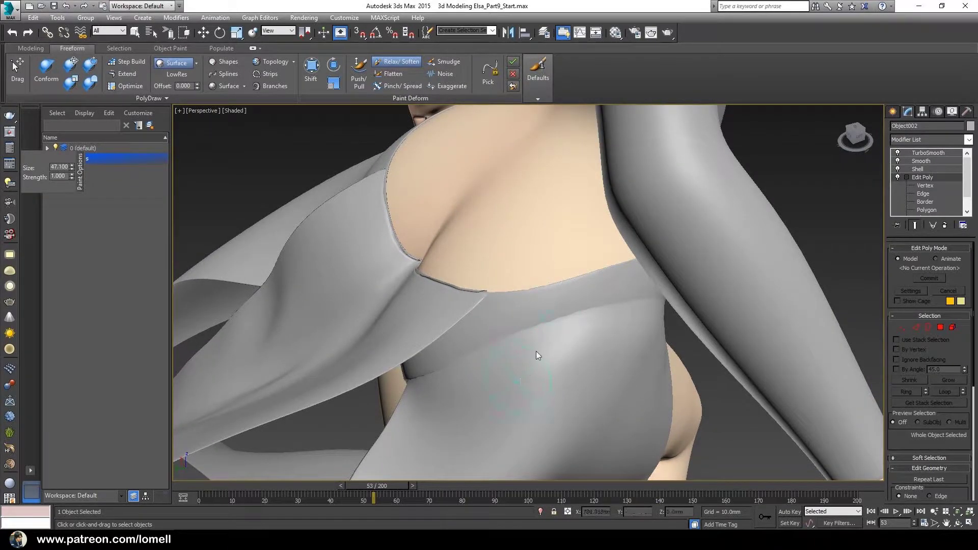
left_click_drag(530, 354, 533, 360, "ctrl+shift")
mouse_move(533, 360)
middle_mouse_down("alt")
mouse_move(509, 350)
mouse_move(422, 378)
middle_mouse_up("alt")
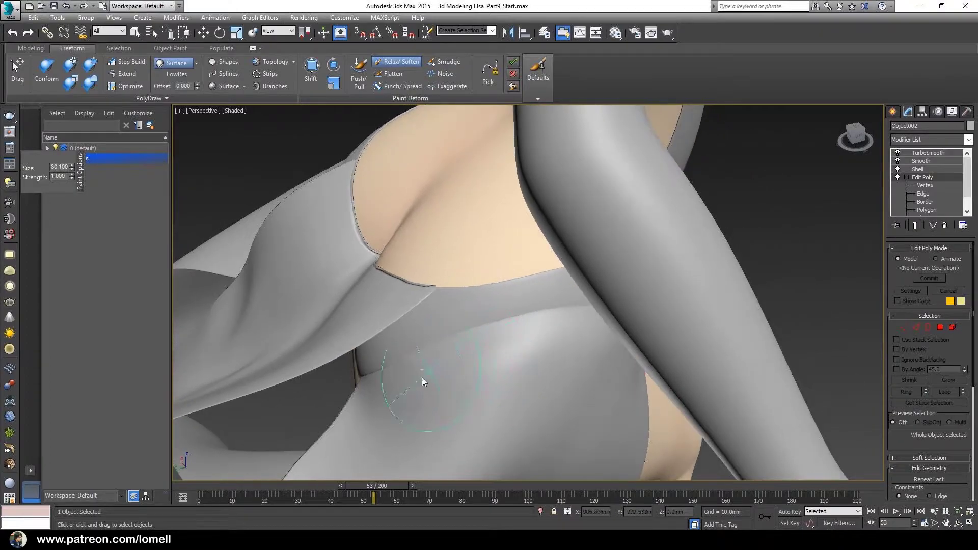
mouse_move(494, 363)
left_mouse_down()
mouse_move(428, 372)
mouse_move(537, 344)
mouse_move(511, 345)
mouse_move(493, 365)
left_mouse_up()
middle_click_drag(494, 364, 408, 318, "alt")
left_click_drag(567, 295, 490, 341)
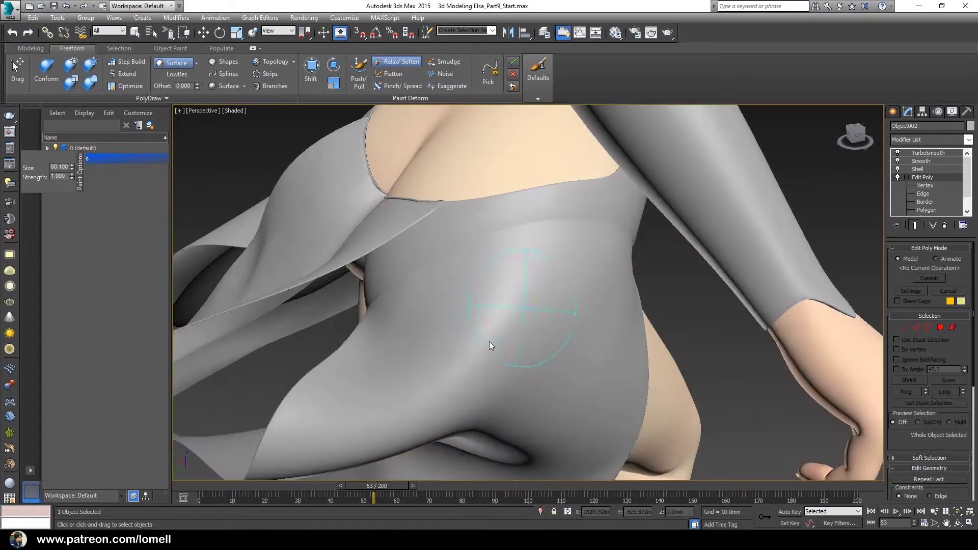
mouse_move(431, 292)
left_mouse_down()
mouse_move(600, 251)
mouse_move(498, 289)
left_mouse_up()
middle_click_drag(497, 289, 455, 302, "alt")
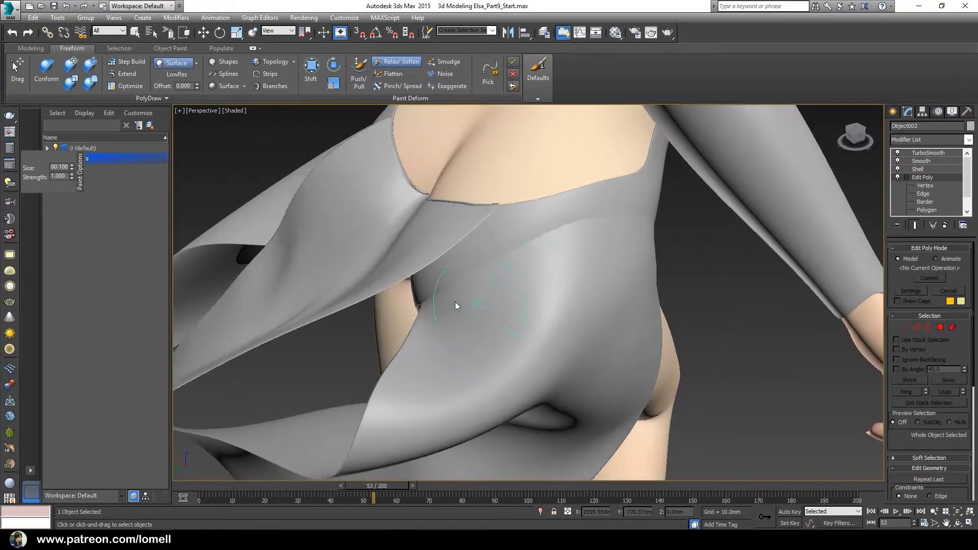
left_click_drag(512, 290, 439, 305)
Raise the relax brush to 101.1, smooth the torso sides and chest-band fold, and resume Conform.
middle_click_drag(606, 253, 564, 286, "alt")
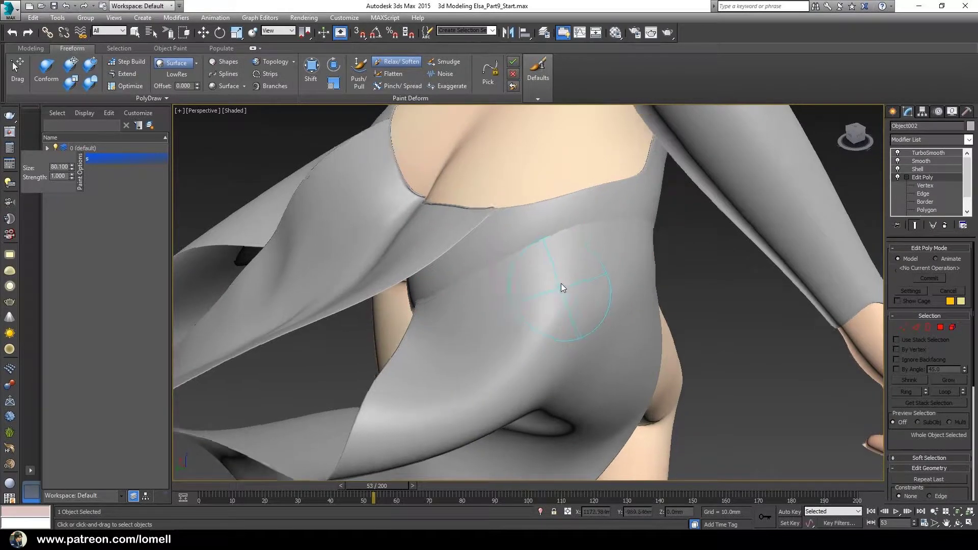
left_click_drag(564, 286, 618, 280)
middle_click_drag(618, 280, 700, 284, "alt")
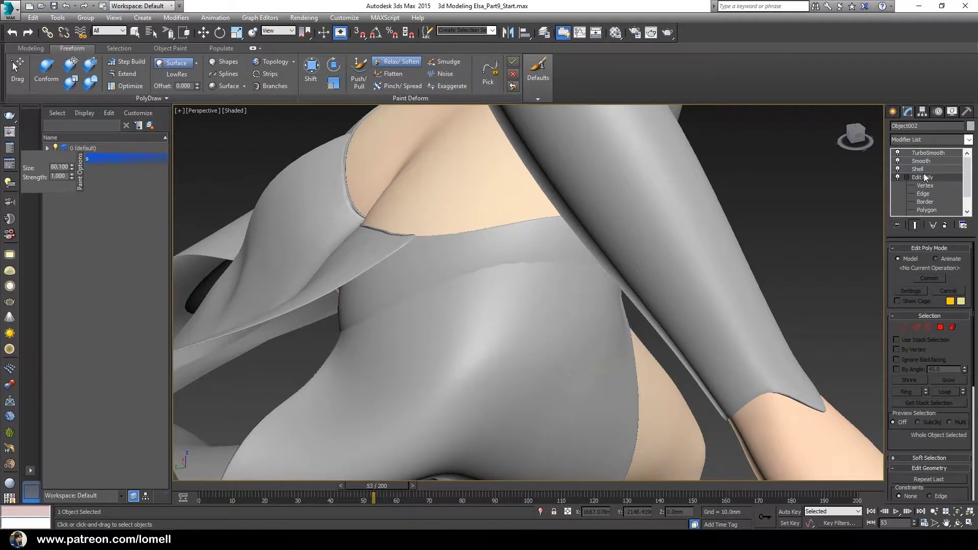
middle_click_drag(503, 350, 488, 335, "alt")
mouse_move(488, 335)
left_mouse_down()
mouse_move(524, 339)
mouse_move(493, 332)
left_mouse_up()
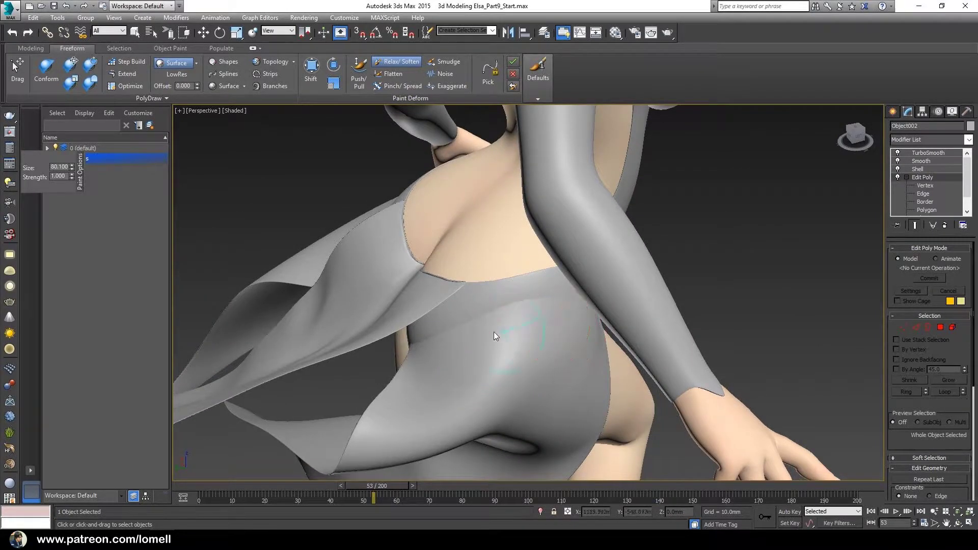
mouse_move(494, 332)
middle_mouse_down()
mouse_move(527, 333)
mouse_move(405, 368)
mouse_move(337, 359)
mouse_move(393, 377)
middle_mouse_up()
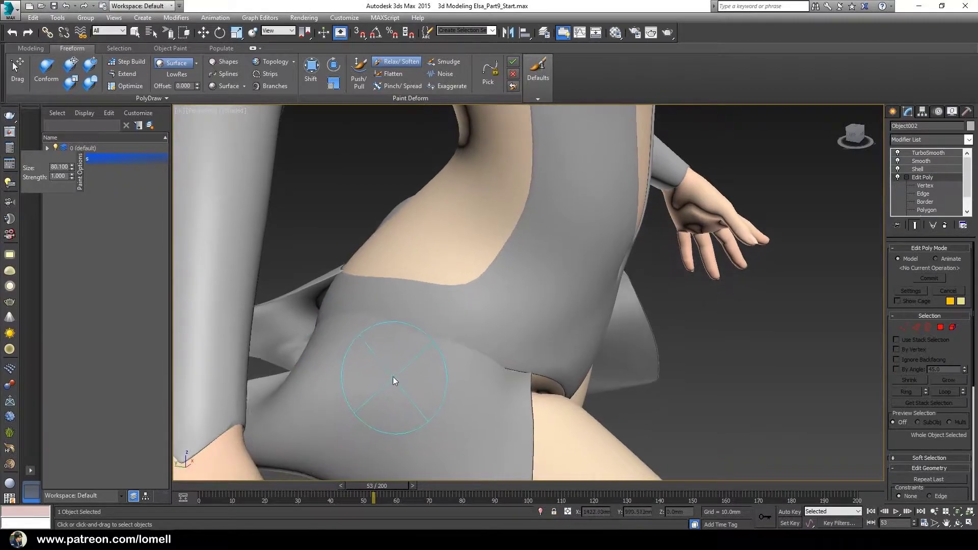
mouse_move(397, 370)
left_mouse_down("ctrl+shift")
mouse_move(358, 342)
mouse_move(334, 342)
mouse_move(380, 350)
mouse_move(323, 338)
mouse_move(384, 363)
mouse_move(317, 343)
mouse_move(472, 372)
mouse_move(443, 351)
left_mouse_up("ctrl+shift")
scroll(472, 347, "up", 2)
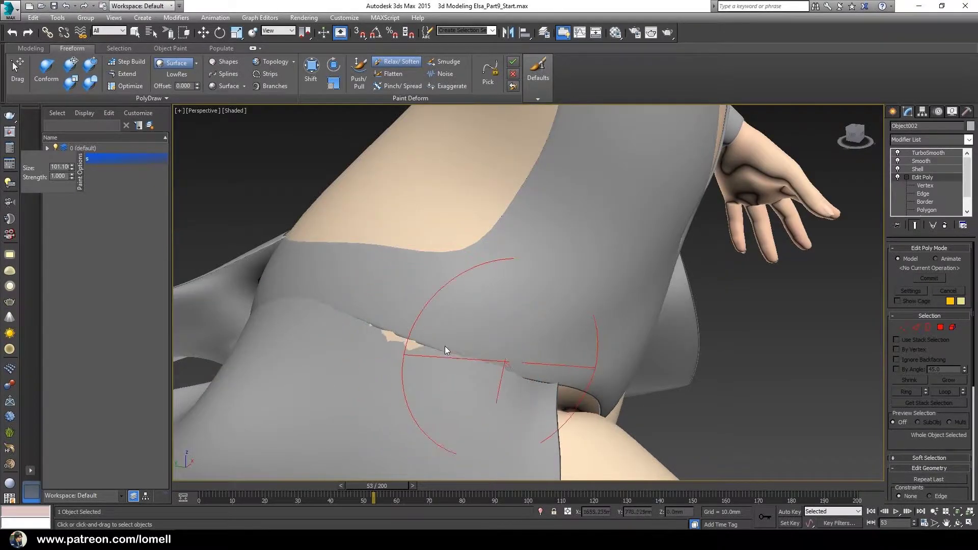
mouse_move(467, 357)
middle_mouse_down("alt")
mouse_move(429, 375)
mouse_move(561, 372)
mouse_move(544, 354)
middle_mouse_up("alt")
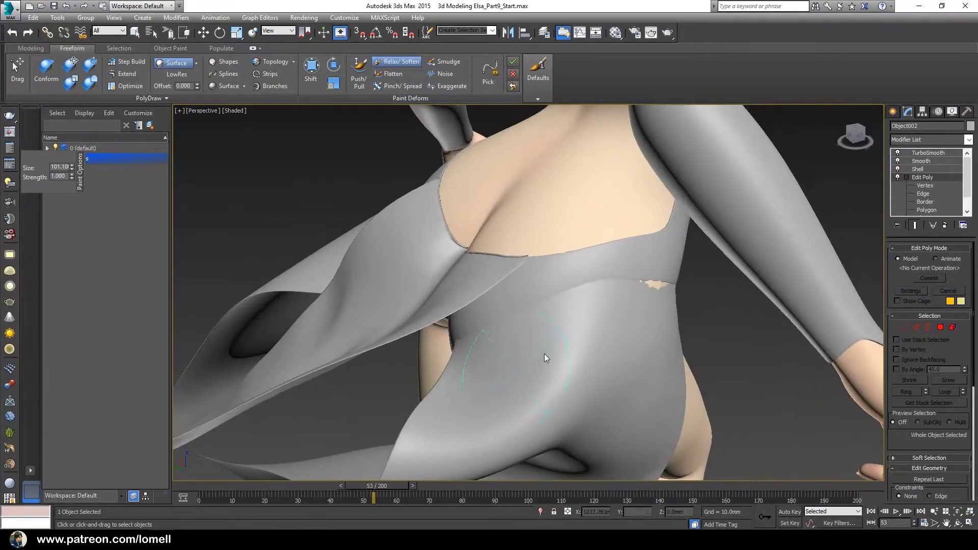
mouse_move(541, 326)
left_mouse_down()
mouse_move(579, 291)
mouse_move(563, 306)
mouse_move(611, 286)
mouse_move(570, 300)
left_mouse_up()
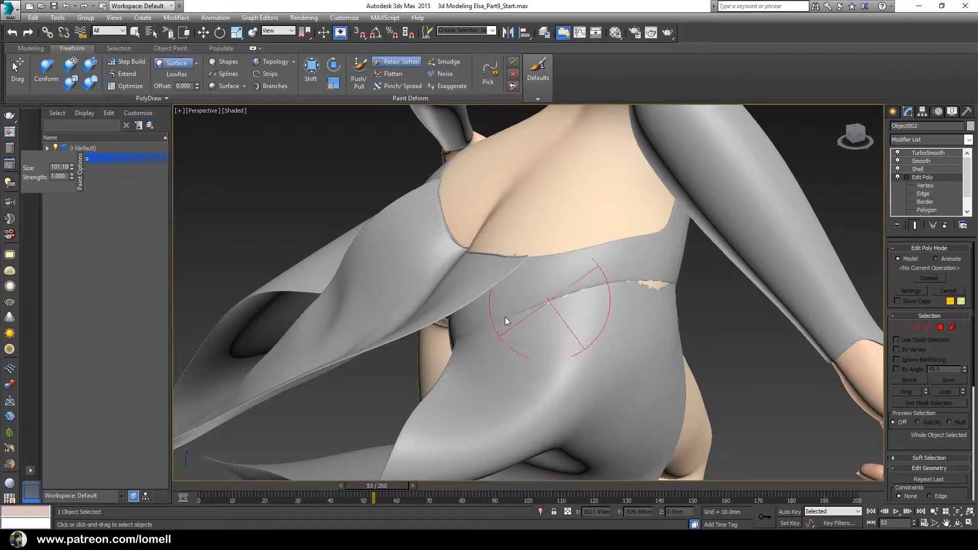
mouse_move(475, 356)
middle_mouse_down("alt")
mouse_move(553, 334)
mouse_move(490, 278)
middle_mouse_up("alt")
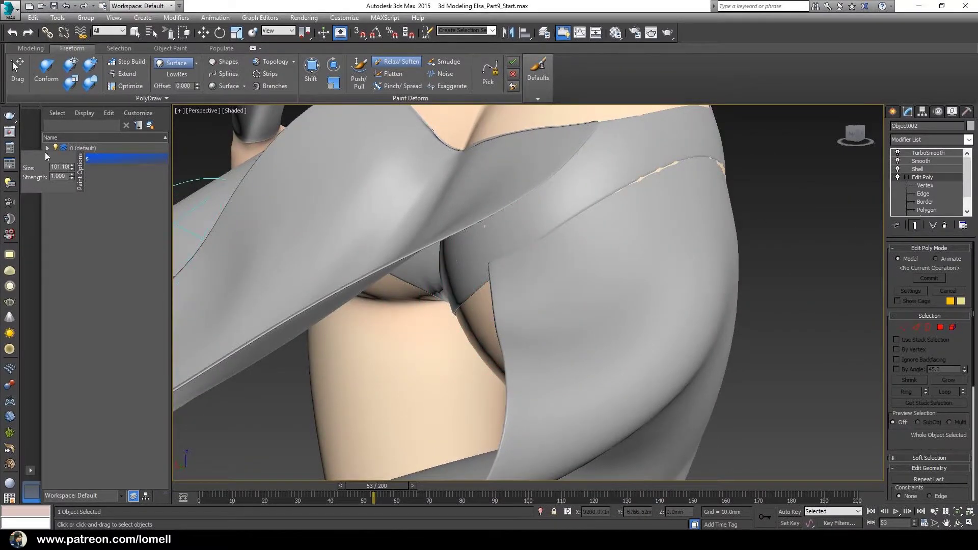
left_click(46, 69)
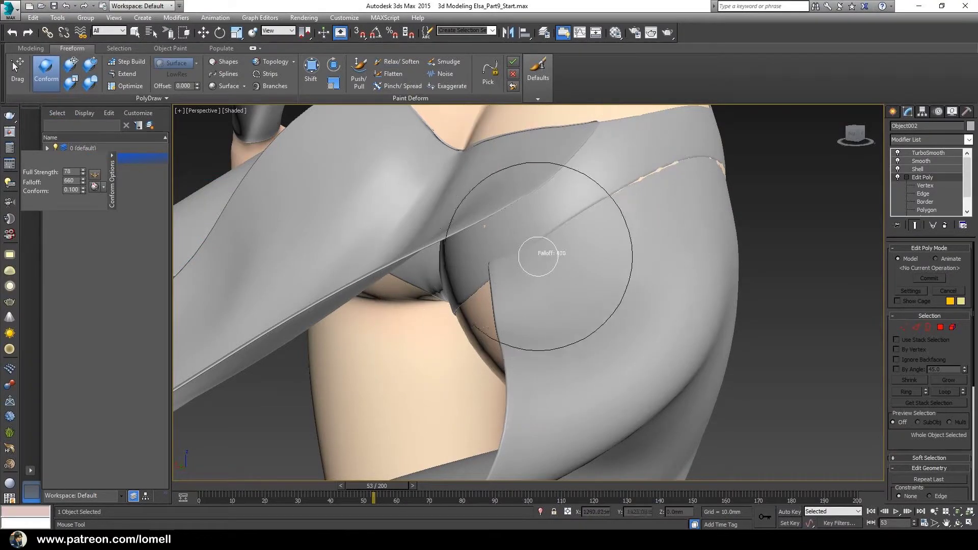
Lower the Conform falloff to 218 and press the belt seam onto the body.
mouse_move(539, 256)
left_mouse_down("ctrl+shift")
mouse_move(469, 305)
mouse_move(480, 307)
left_mouse_up("ctrl+shift")
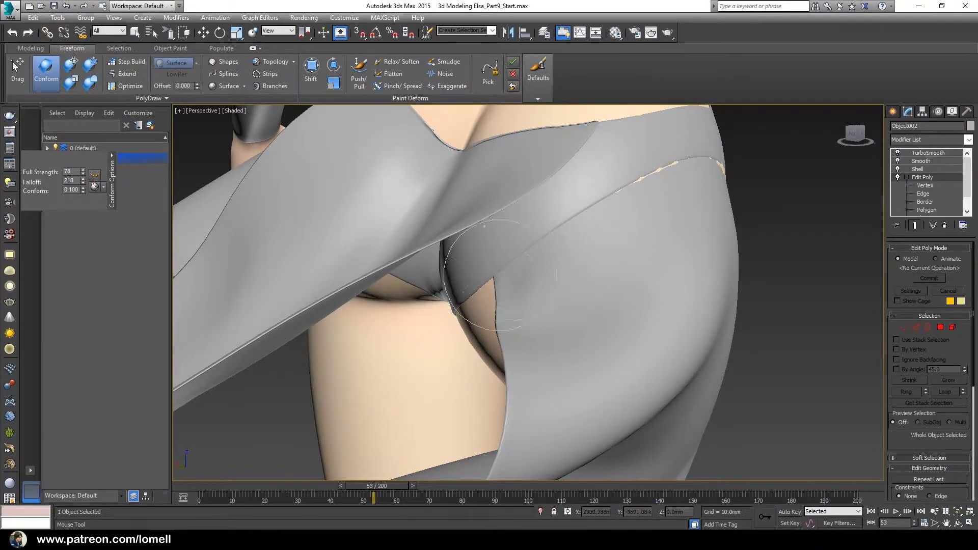
middle_click_drag(506, 270, 200, 81, "alt")
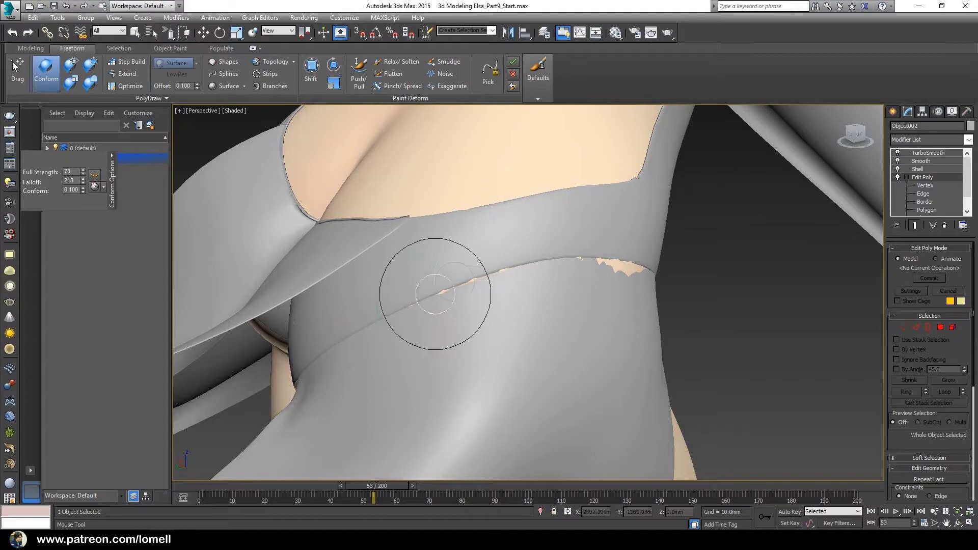
left_click_drag(426, 284, 457, 292)
middle_click_drag(458, 292, 501, 300, "alt")
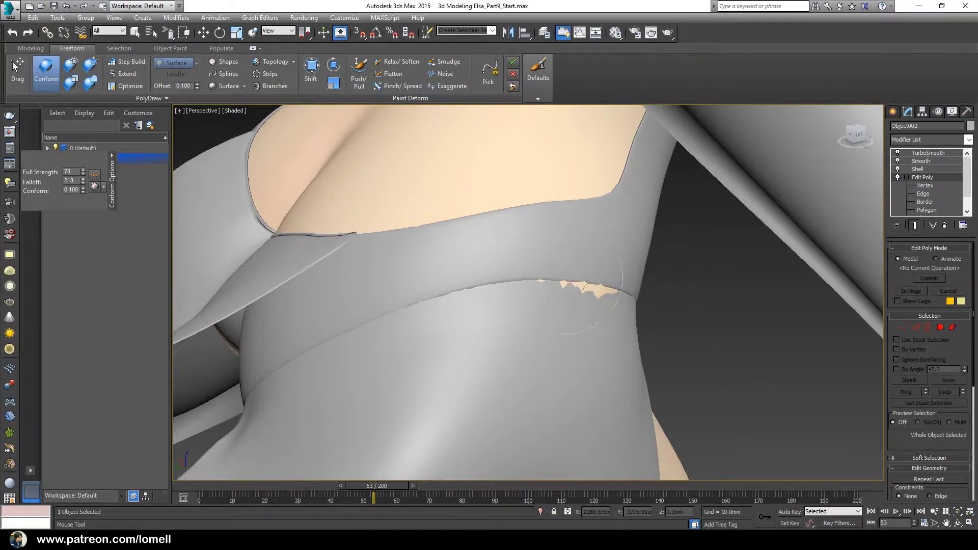
left_click_drag(591, 280, 602, 319)
Set the conform offset to 0.5, repaint the belt seam, then relax it with the Relax brush.
left_click(180, 87)
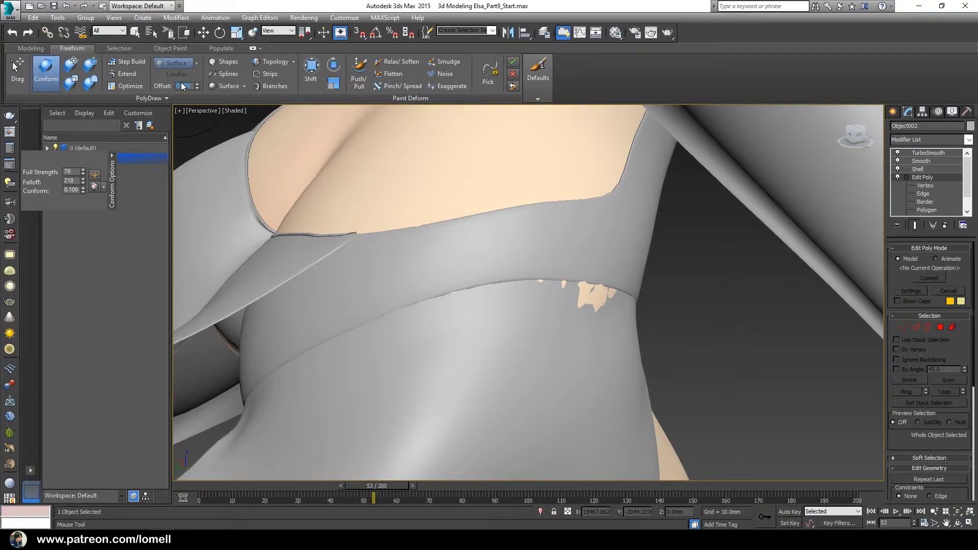
type("0.5")
left_click_drag(513, 306, 606, 296)
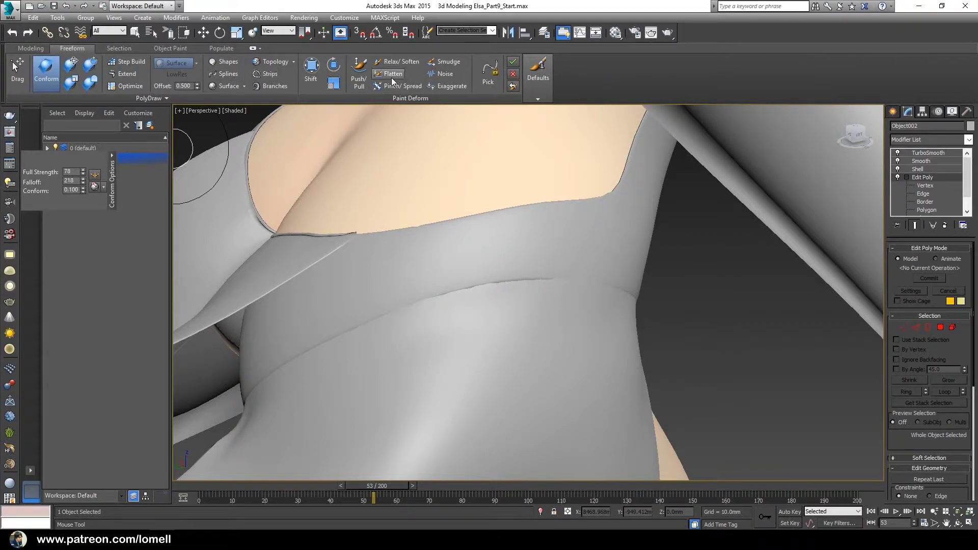
left_click(397, 62)
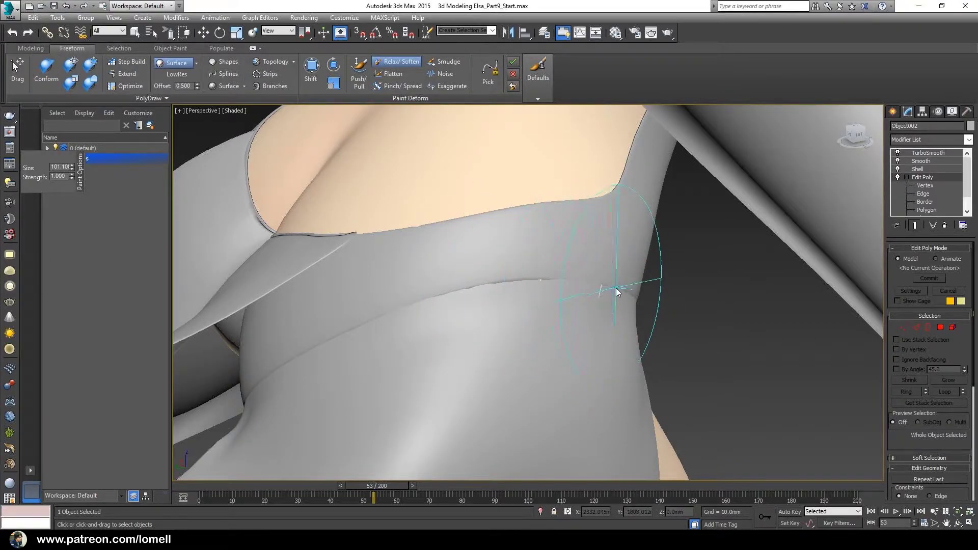
mouse_move(616, 291)
left_mouse_down()
mouse_move(395, 305)
mouse_move(446, 301)
left_mouse_up()
Set the Shell Outer Amount to 0.5mm, then orbit around the torso and skirt to check it.
left_click(920, 169)
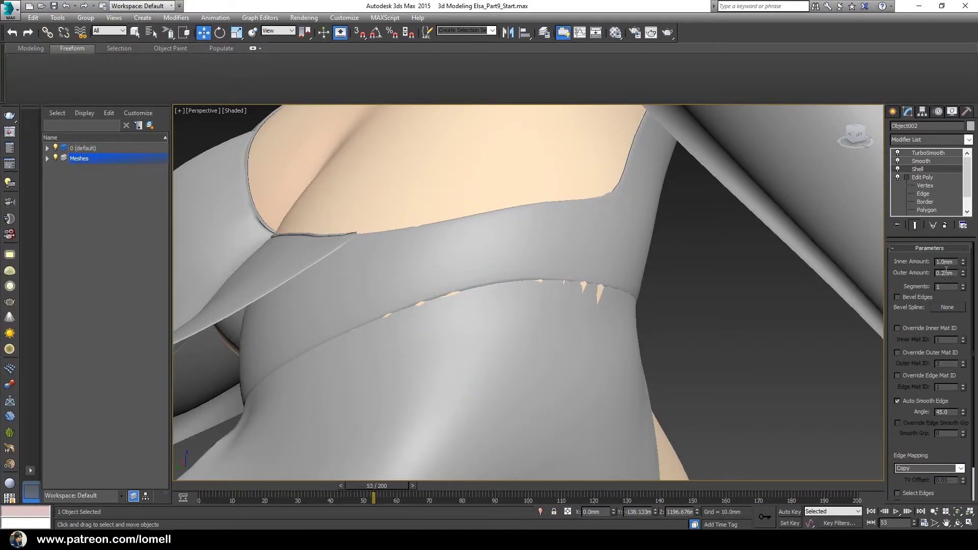
type("0.5")
key("Return")
mouse_move(559, 345)
middle_mouse_down("alt")
mouse_move(531, 299)
mouse_move(620, 338)
mouse_move(376, 306)
mouse_move(422, 312)
mouse_move(432, 303)
mouse_move(449, 326)
mouse_move(492, 299)
mouse_move(571, 194)
mouse_move(507, 280)
mouse_move(502, 256)
mouse_move(502, 267)
middle_mouse_up("alt")
mouse_move(502, 267)
left_mouse_down()
mouse_move(650, 308)
mouse_move(447, 242)
mouse_move(448, 268)
left_mouse_up()
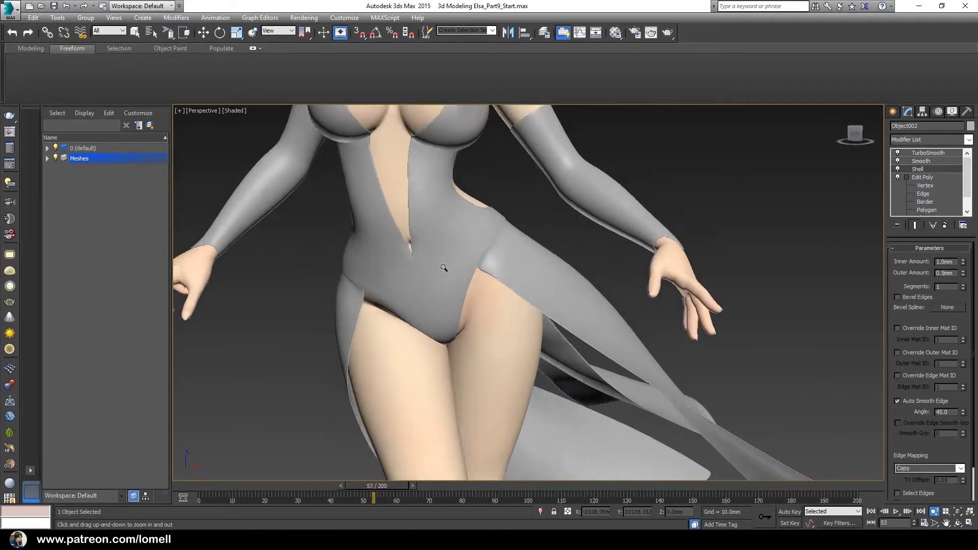
mouse_move(448, 269)
middle_mouse_down("alt")
mouse_move(561, 306)
mouse_move(481, 289)
middle_mouse_up("alt")
mouse_move(541, 310)
middle_mouse_down("alt")
mouse_move(607, 279)
mouse_move(563, 170)
mouse_move(543, 190)
middle_mouse_up("alt")
mouse_move(543, 190)
left_mouse_down()
mouse_move(485, 245)
mouse_move(421, 217)
mouse_move(441, 267)
mouse_move(445, 258)
mouse_move(424, 245)
left_mouse_up()
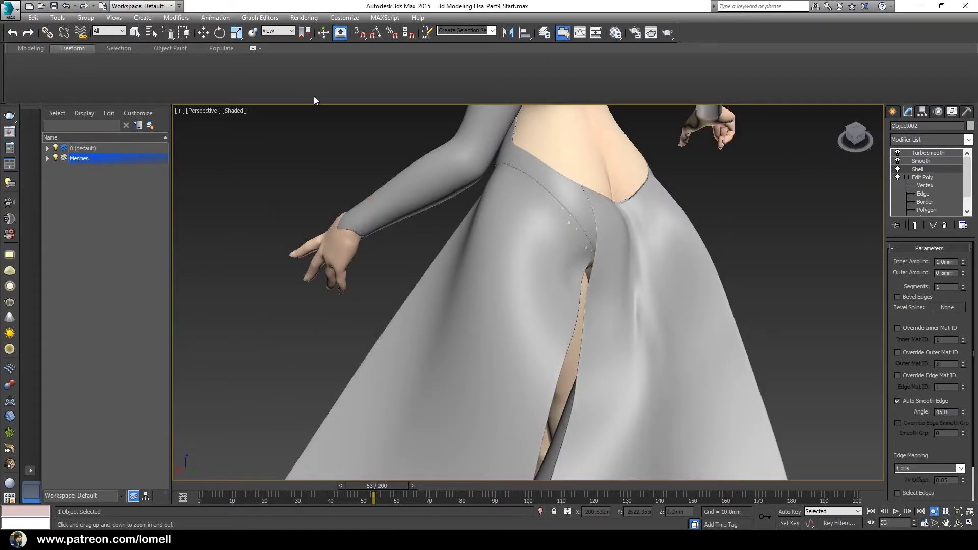
Go back to the Edit Poly level and frame the whole figure from the front to inspect the dress.
left_click(928, 178)
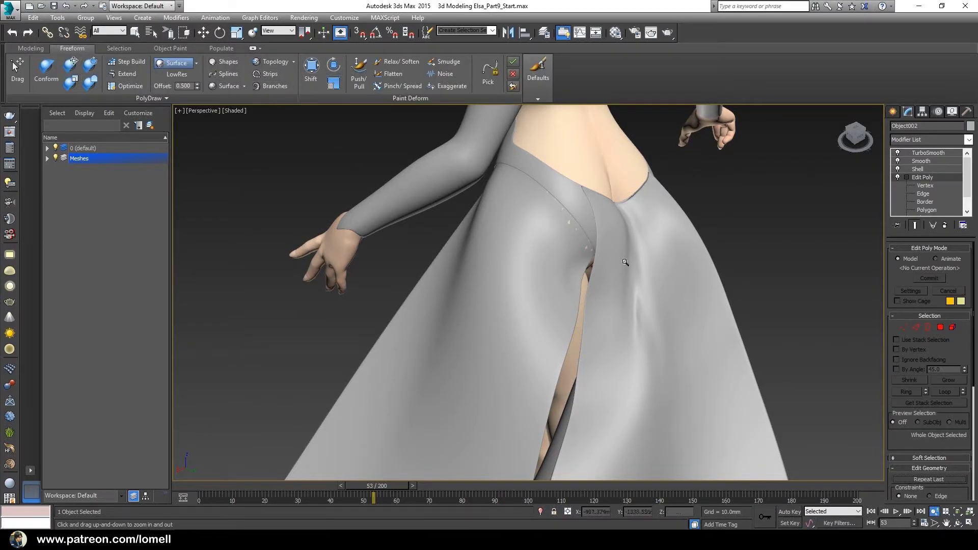
mouse_move(673, 306)
left_mouse_down()
mouse_move(673, 291)
mouse_move(411, 323)
mouse_move(581, 325)
left_mouse_up()
key("ctrl+alt+h")
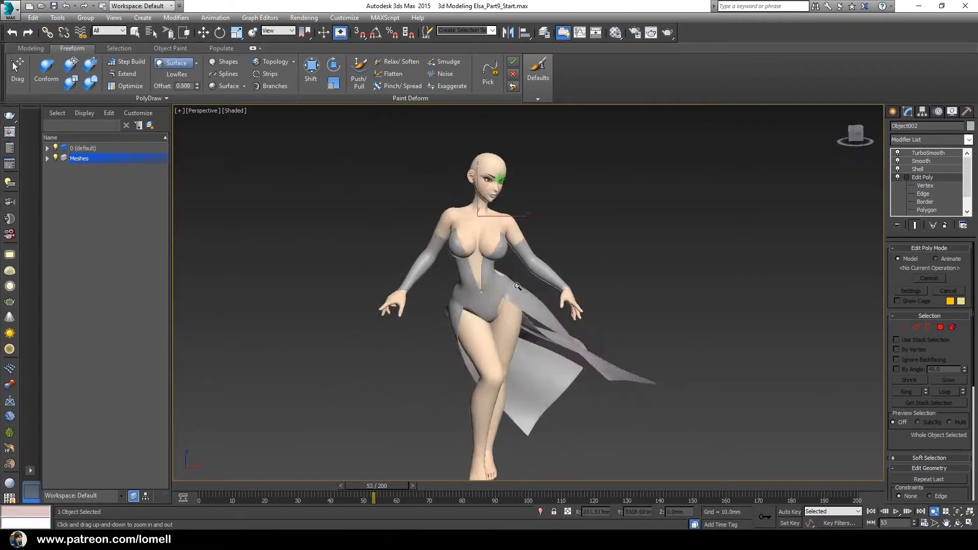
left_click_drag(491, 280, 465, 296)
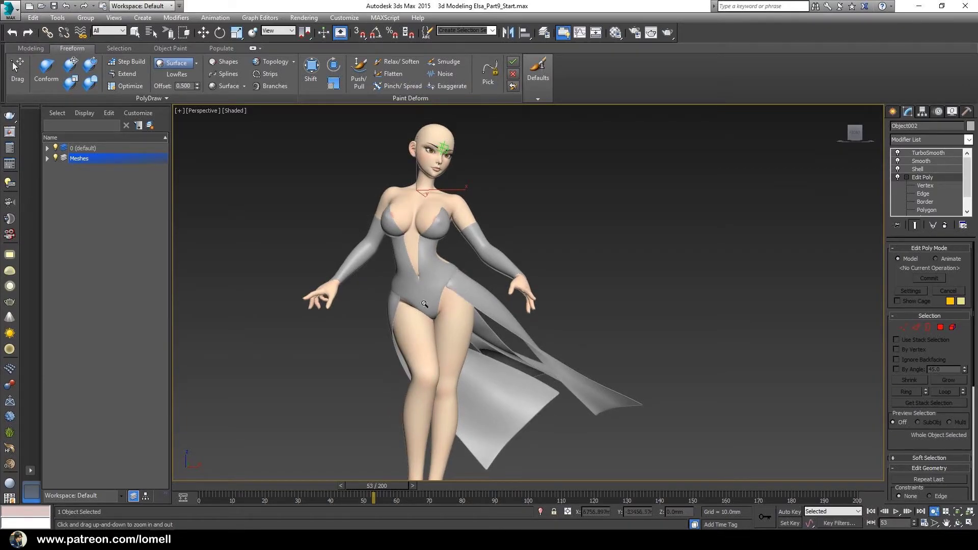
middle_click_drag(424, 305, 432, 316, "alt")
mouse_move(454, 351)
left_mouse_down()
mouse_move(459, 318)
mouse_move(463, 329)
left_mouse_up()
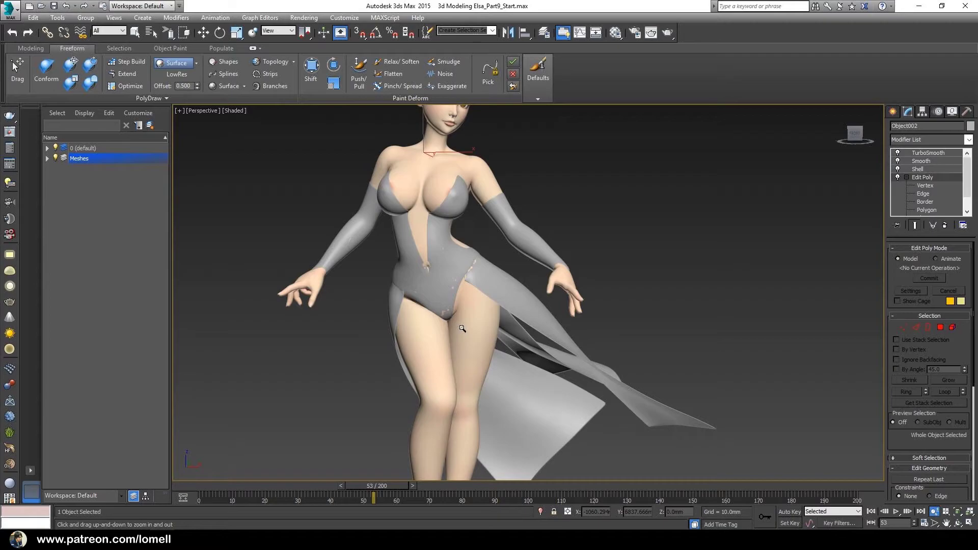
mouse_move(462, 329)
left_mouse_down()
mouse_move(521, 338)
mouse_move(484, 352)
left_mouse_up()
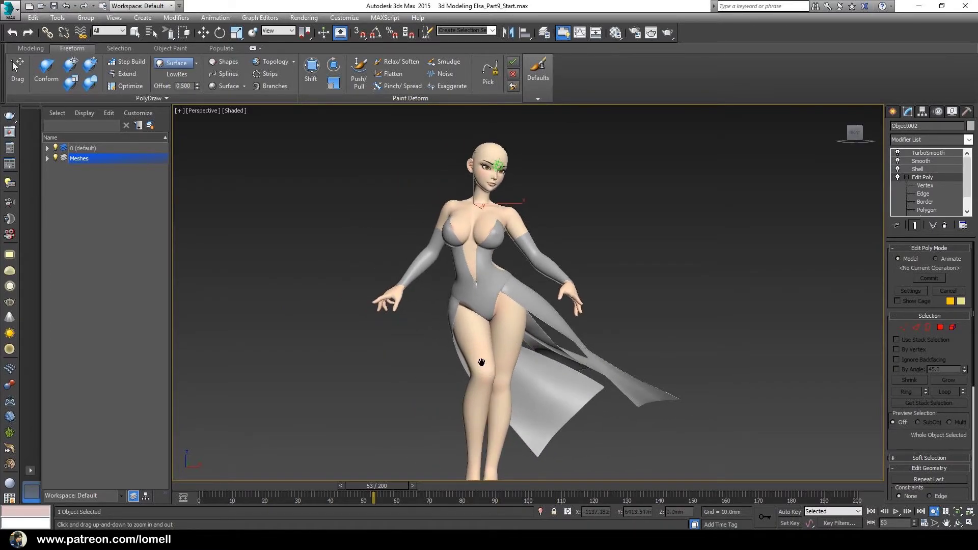